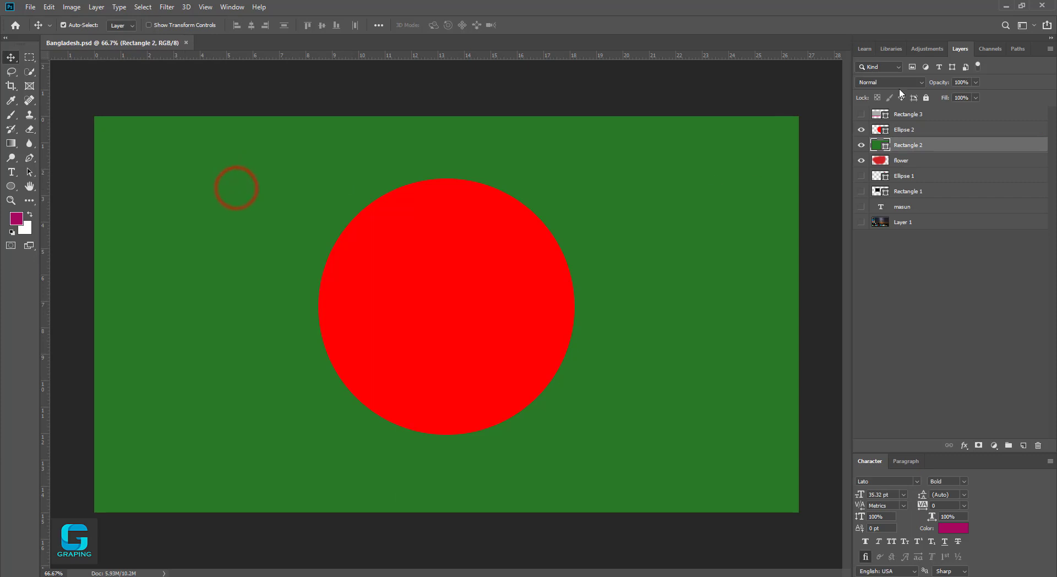
Make the hidden Rectangle 3, Ellipse 1, Rectangle 1 and text layers visible.
{"action": "left_click", "coordinate": [863, 115]}
{"action": "left_click", "coordinate": [862, 175]}
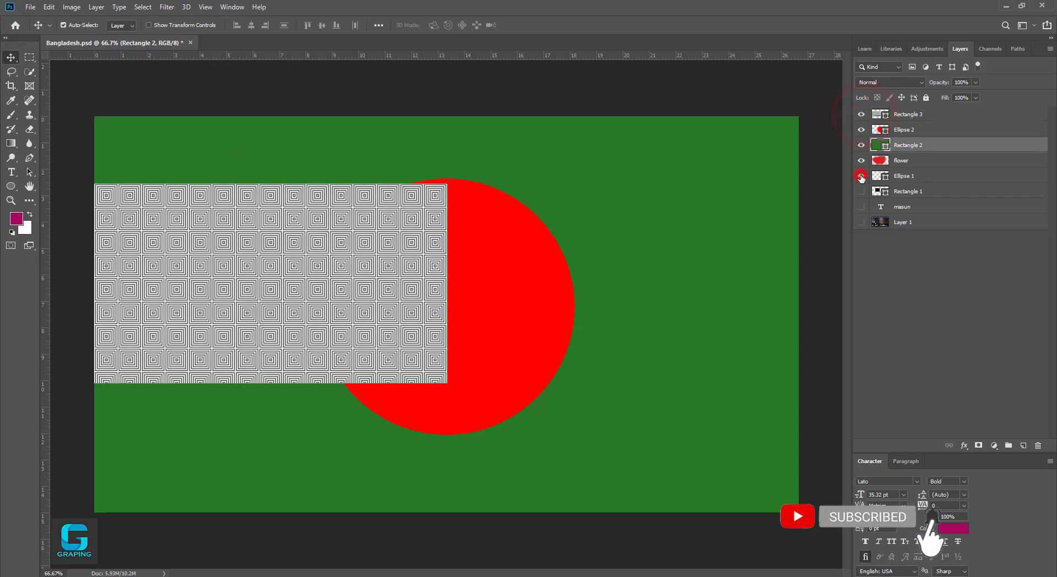
{"action": "left_click", "coordinate": [861, 191]}
{"action": "left_click", "coordinate": [861, 207]}
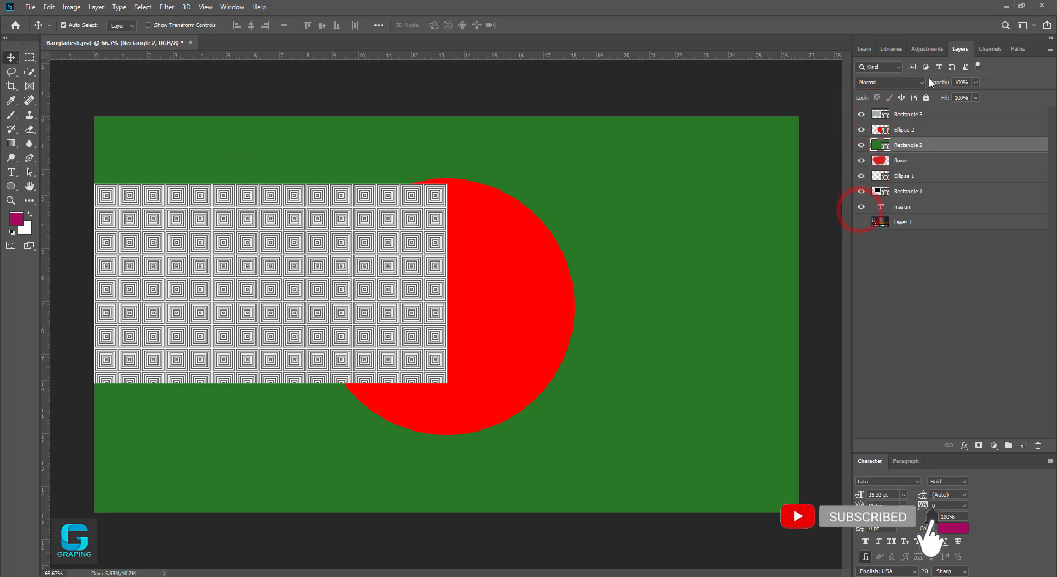
With Auto-Select on, pick the patterned and green rectangles on the canvas and move the patterned one partly past the canvas's left edge.
{"action": "left_click", "coordinate": [401, 233]}
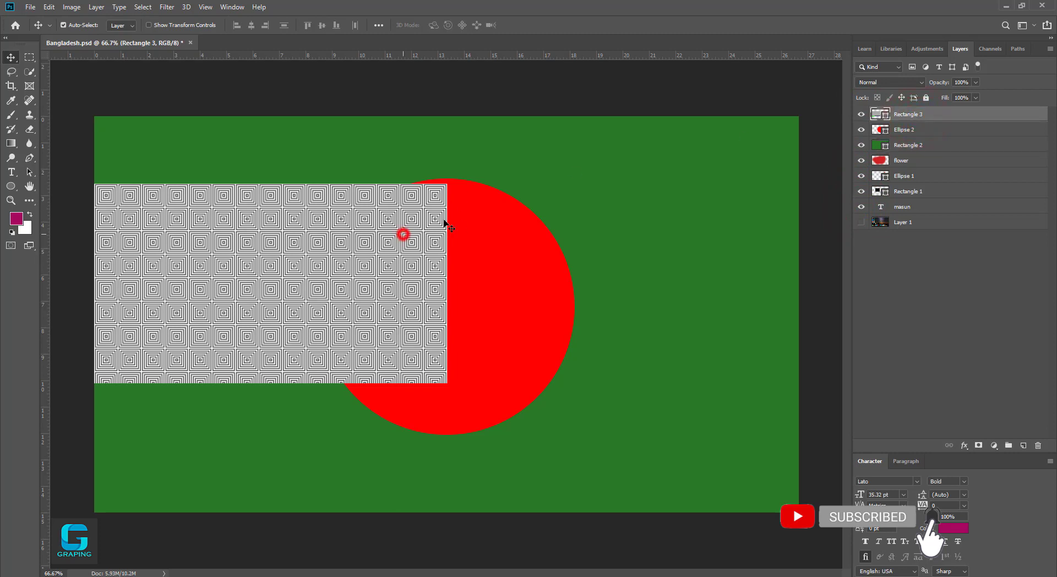
{"action": "left_click", "coordinate": [594, 156]}
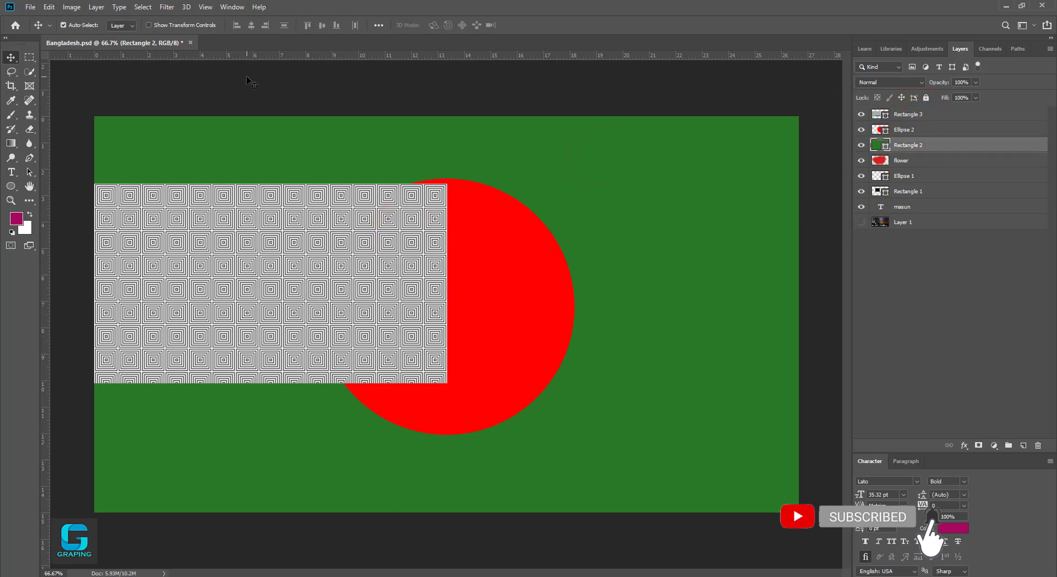
{"action": "left_click_drag", "start_coordinate": [324, 264], "coordinate": [251, 297]}
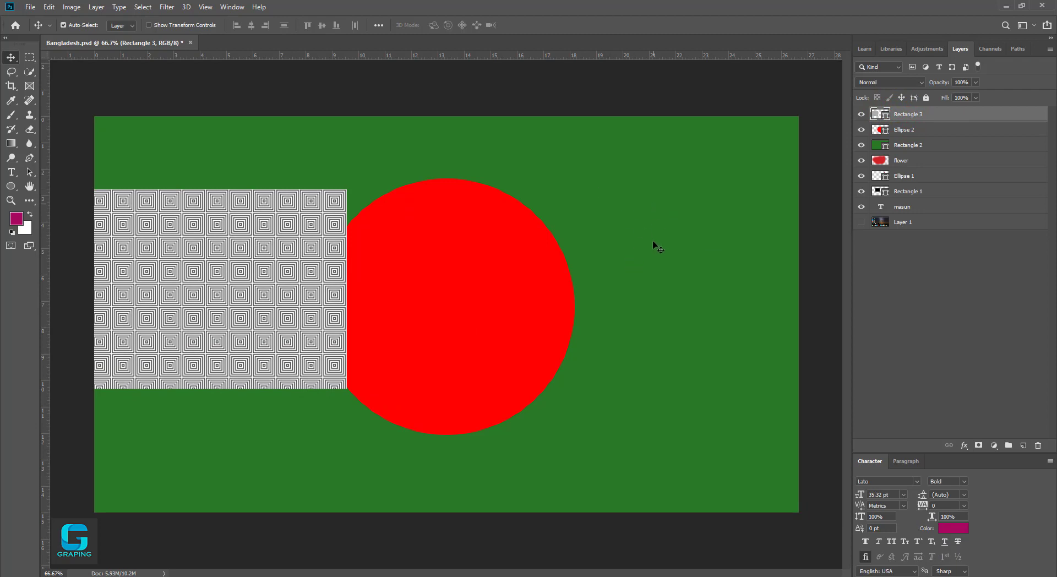
Turn off Auto-Select and move the patterned Rectangle 3 down and right until it lies fully inside the canvas, overlapping the red circle.
{"action": "left_click", "coordinate": [63, 26]}
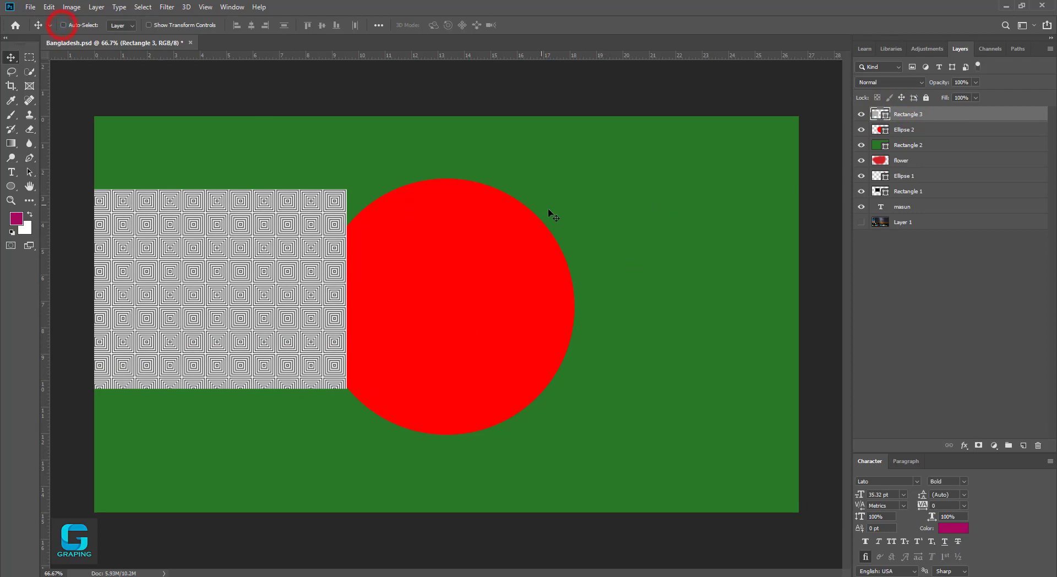
{"action": "left_click_drag", "start_coordinate": [238, 262], "coordinate": [332, 340]}
{"action": "left_click_drag", "start_coordinate": [665, 208], "coordinate": [689, 244]}
{"action": "left_click_drag", "start_coordinate": [389, 377], "coordinate": [398, 310]}
{"action": "left_click", "coordinate": [353, 255]}
{"action": "left_click", "coordinate": [945, 114]}
{"action": "left_click", "coordinate": [398, 309]}
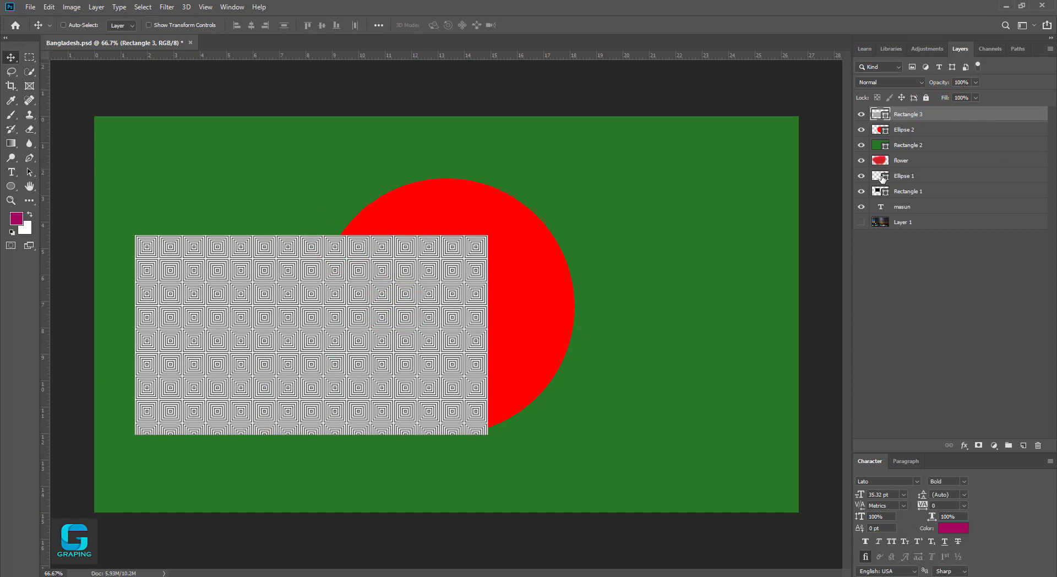
Select the layers one after another from Ellipse 2 down to Rectangle 1, and make Layer 1 visible.
{"action": "left_click", "coordinate": [902, 133]}
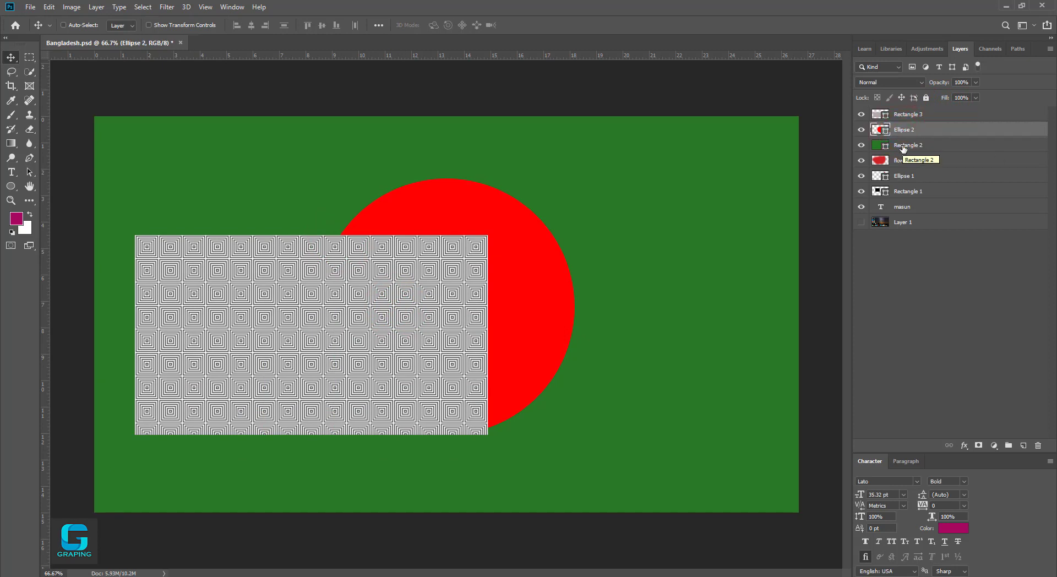
{"action": "left_click", "coordinate": [903, 146]}
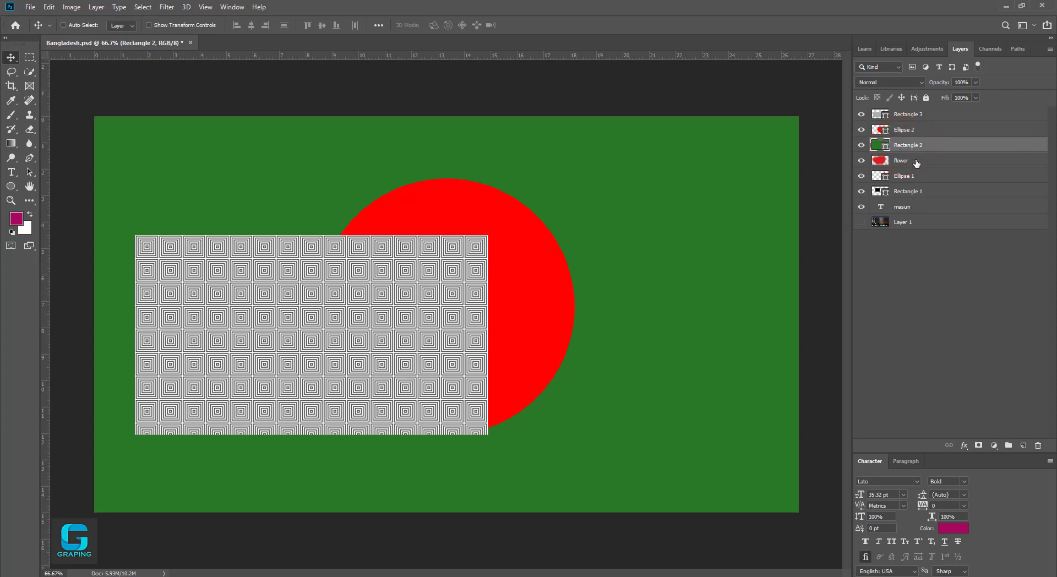
{"action": "left_click", "coordinate": [916, 162]}
{"action": "left_click", "coordinate": [914, 176]}
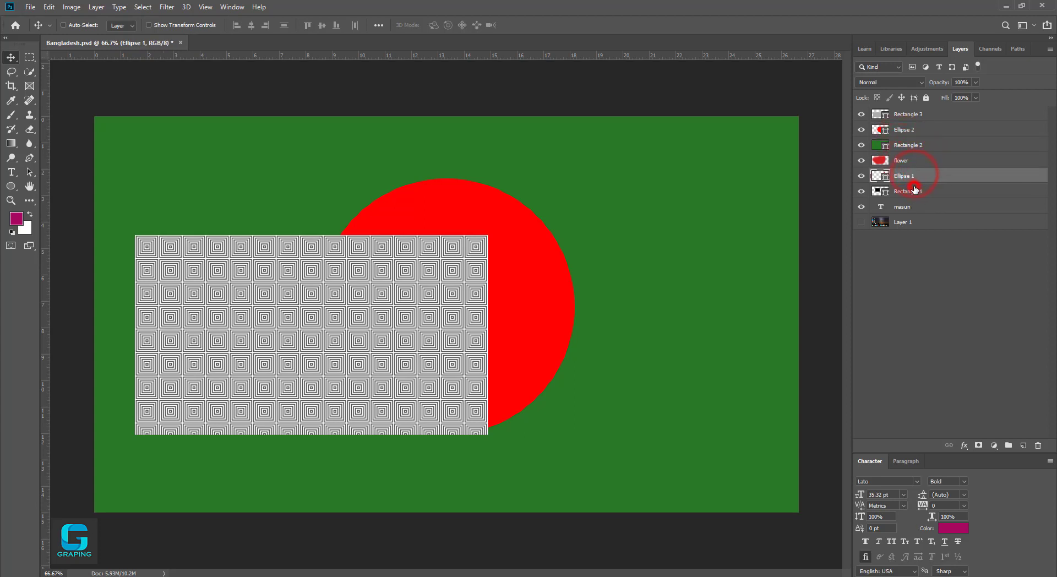
{"action": "left_click", "coordinate": [915, 190]}
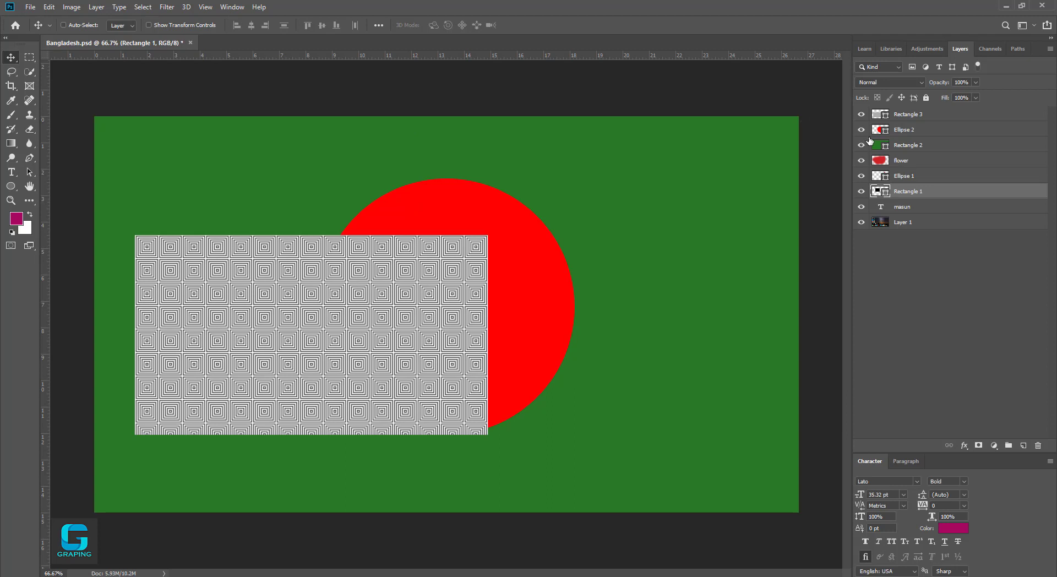
{"action": "left_click", "coordinate": [912, 113]}
Move the red circle on the Ellipse 2 layer around the canvas, leaving it behind the patterned rectangle's upper right corner.
{"action": "left_click", "coordinate": [914, 128]}
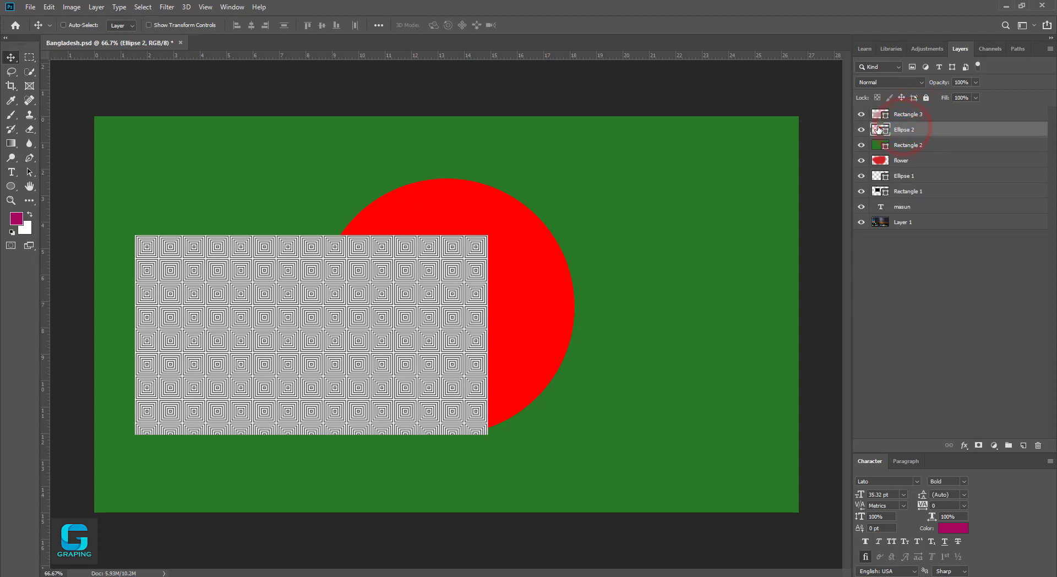
{"action": "left_click_drag", "start_coordinate": [554, 202], "coordinate": [602, 246]}
{"action": "left_click_drag", "start_coordinate": [326, 305], "coordinate": [307, 294]}
{"action": "left_click_drag", "start_coordinate": [319, 174], "coordinate": [306, 188]}
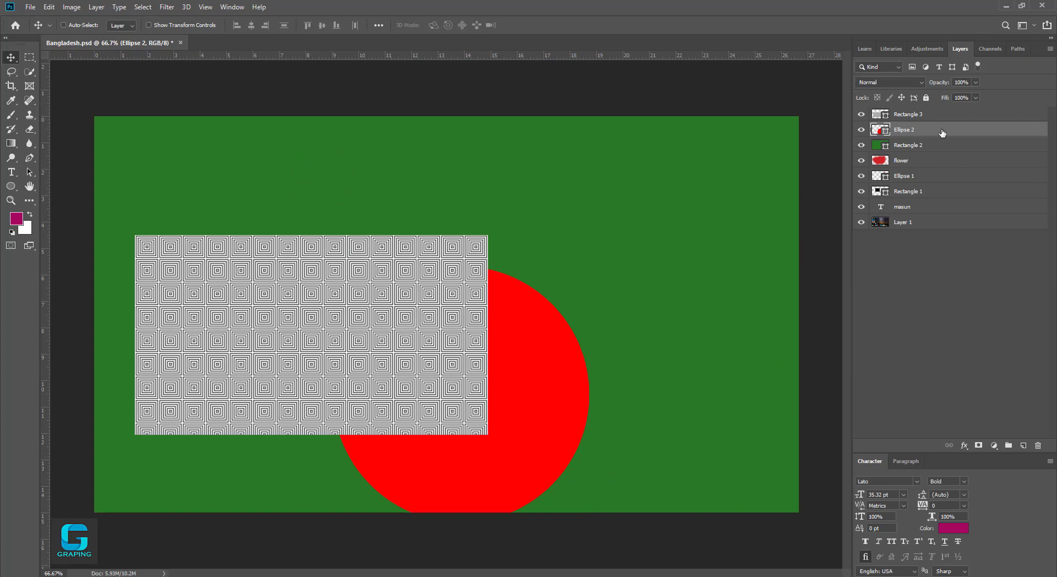
{"action": "left_click_drag", "start_coordinate": [514, 362], "coordinate": [557, 236]}
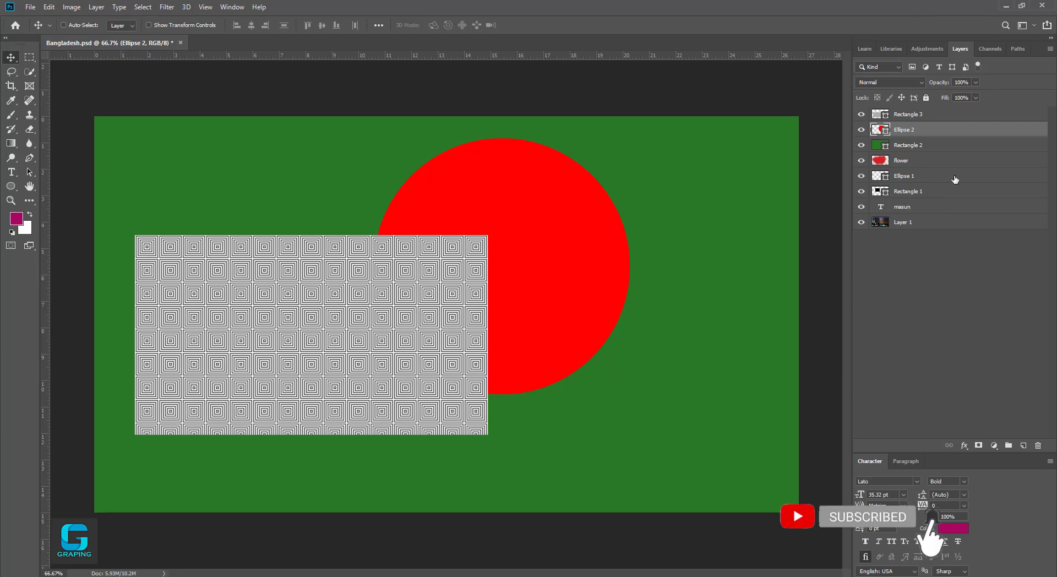
Select the Ellipse 2 layer and move its red circle clear of the patterned rectangle, onto the green area to its right.
{"action": "left_click", "coordinate": [902, 161]}
{"action": "left_click", "coordinate": [912, 176]}
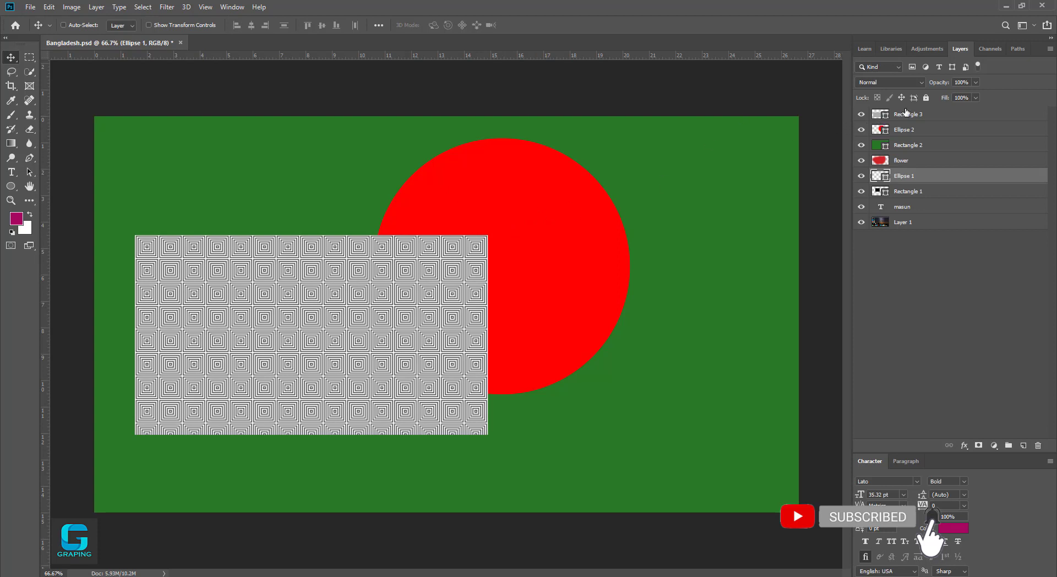
{"action": "left_click", "coordinate": [907, 242]}
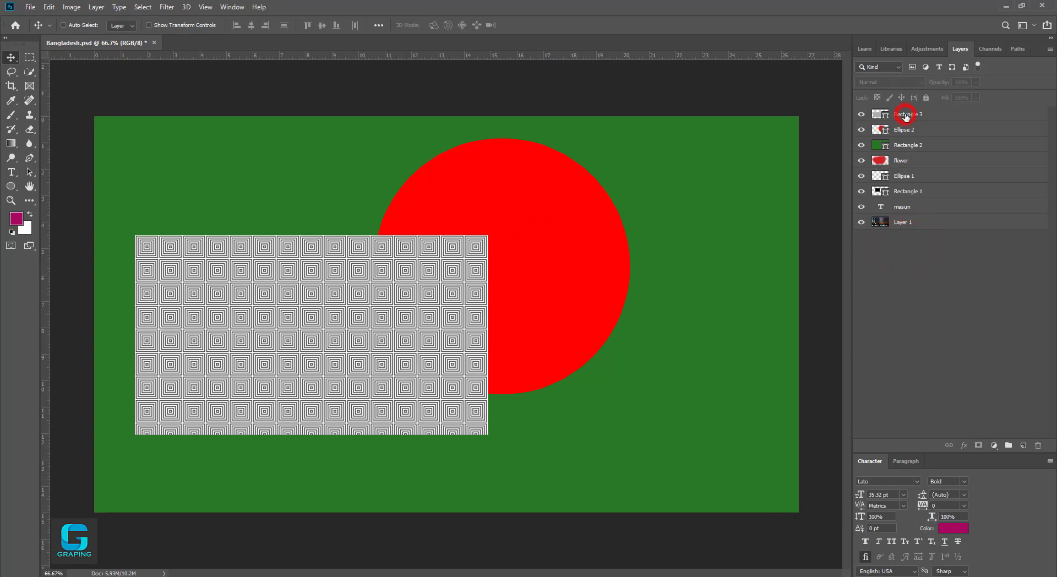
{"action": "left_click", "coordinate": [906, 116]}
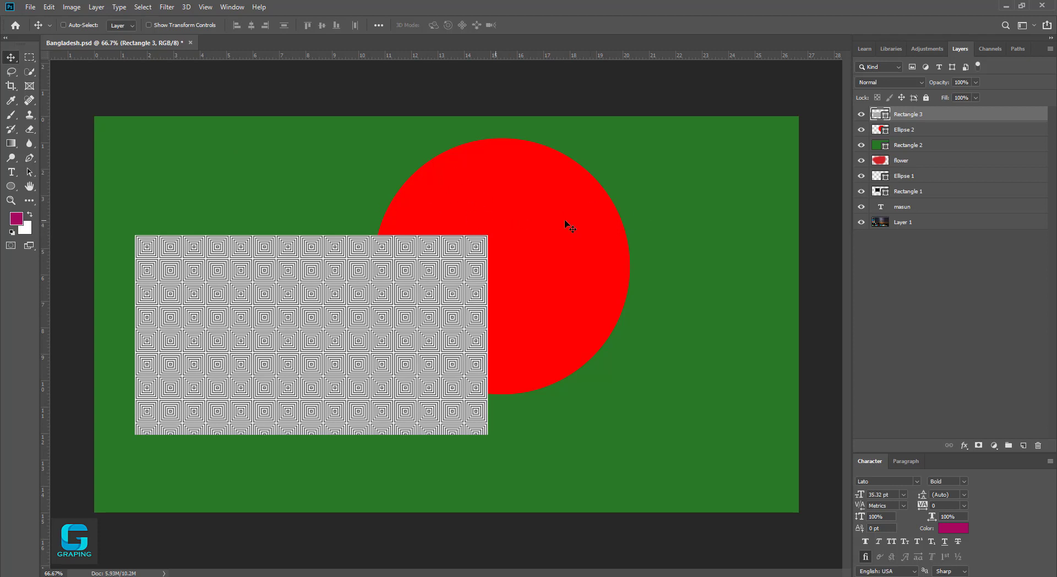
{"action": "left_click", "coordinate": [904, 129]}
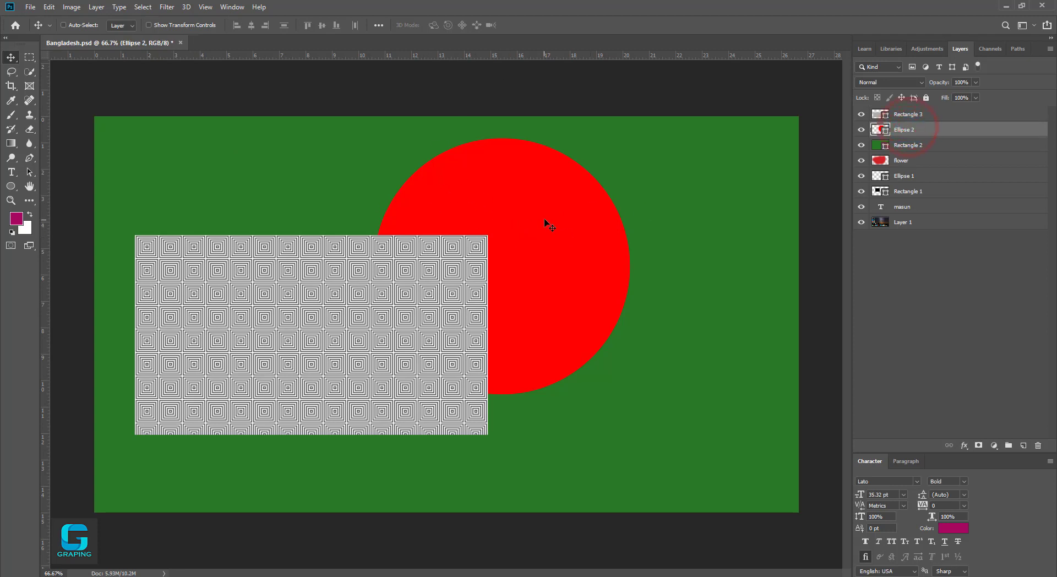
{"action": "left_click_drag", "start_coordinate": [545, 220], "coordinate": [636, 259]}
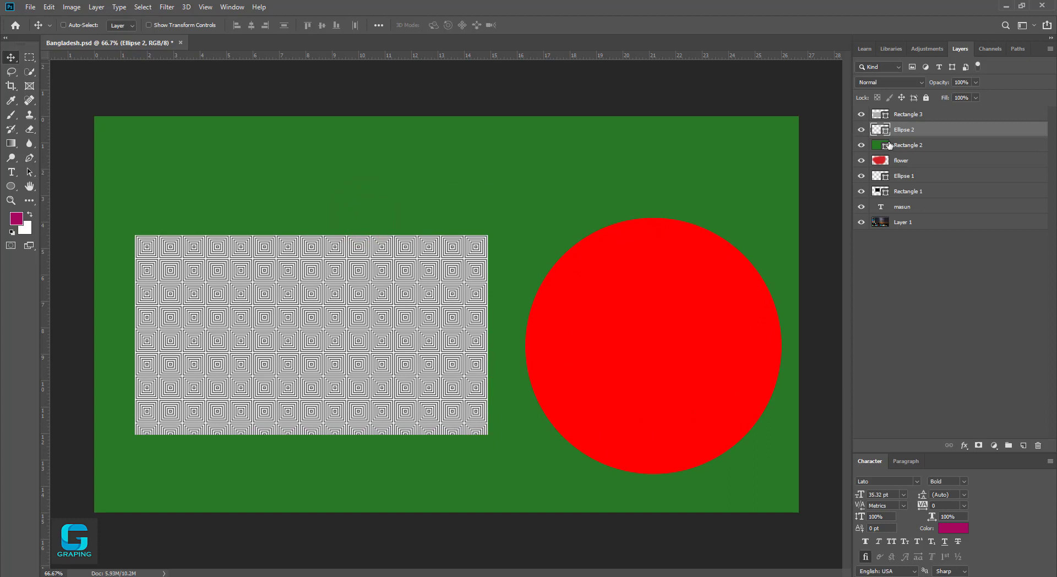
{"action": "left_click", "coordinate": [924, 126]}
{"action": "key", "text": "ctrl+t"}
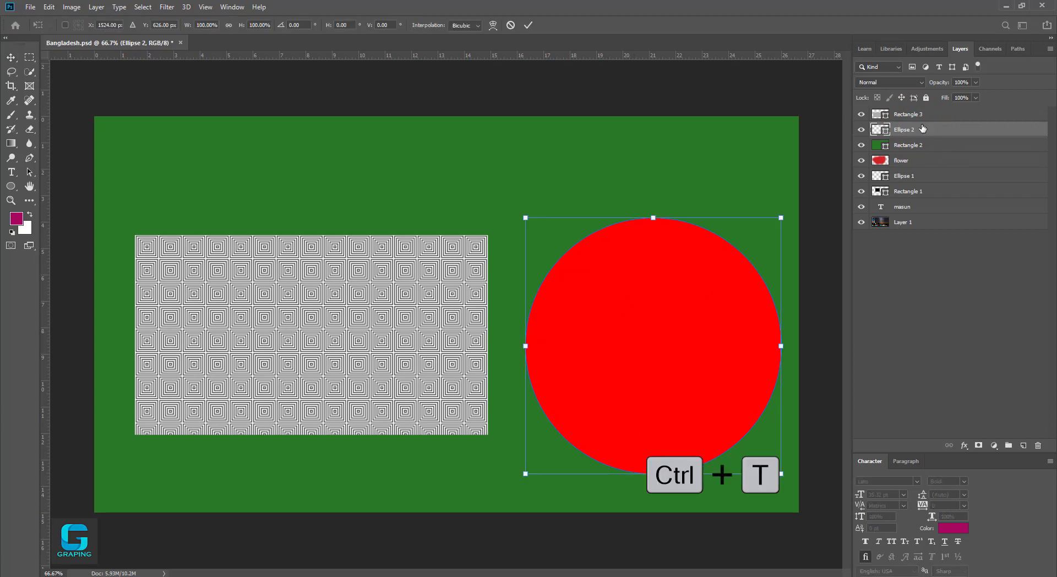
{"action": "left_click", "coordinate": [922, 144]}
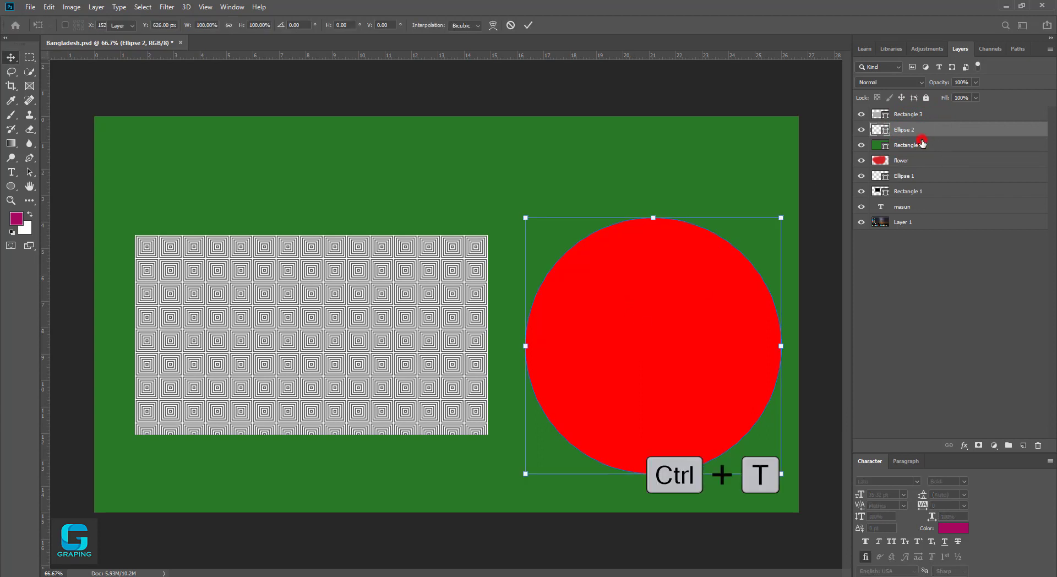
{"action": "left_click", "coordinate": [910, 129]}
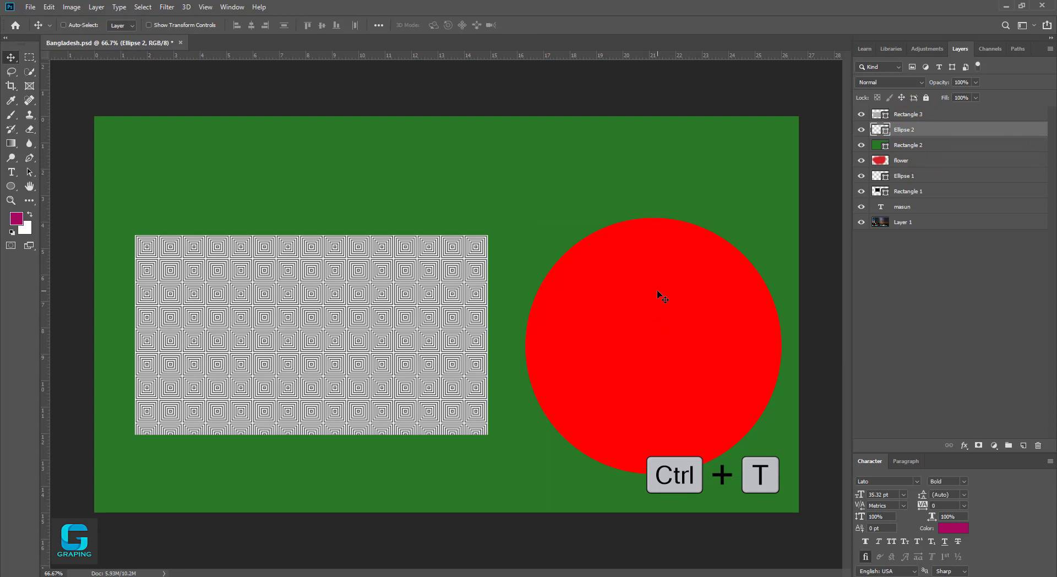
Shift the red circle slightly upward and scale it about its centre to roughly 42% width and 39% height.
{"action": "left_click_drag", "start_coordinate": [637, 325], "coordinate": [639, 303]}
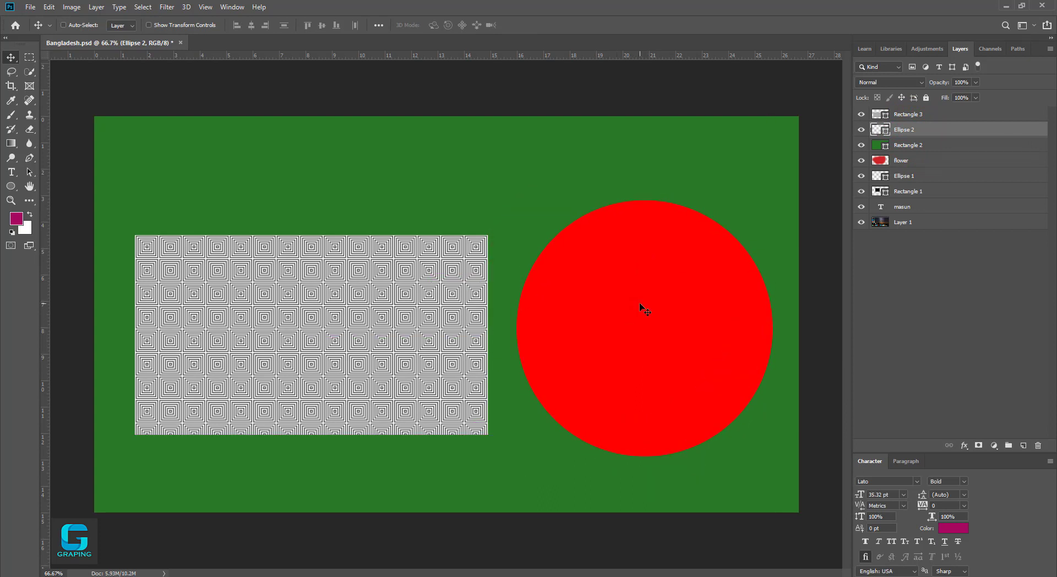
{"action": "key", "text": "ctrl+t"}
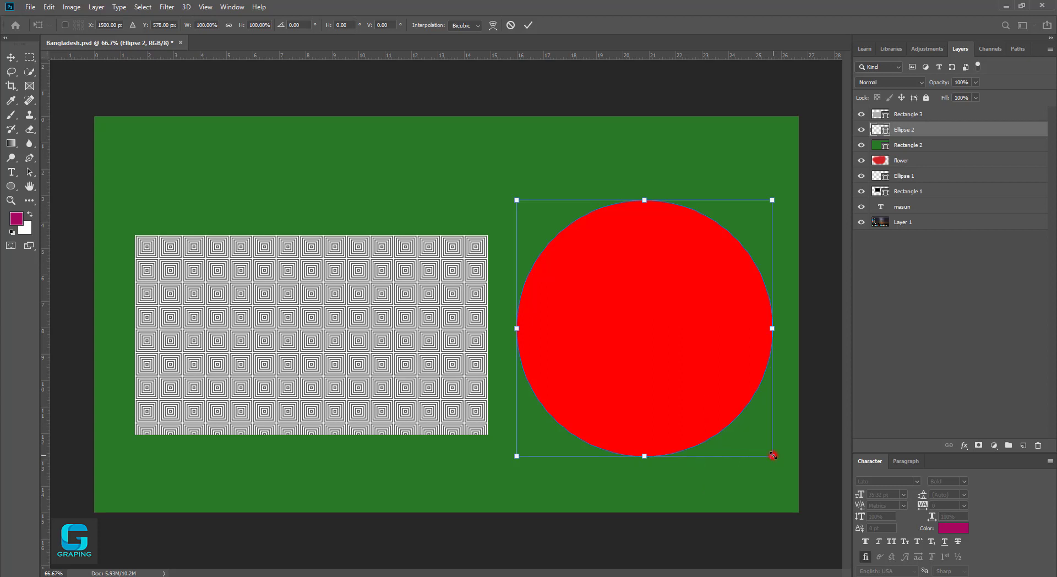
{"action": "left_click_drag", "start_coordinate": [773, 456], "coordinate": [697, 377]}
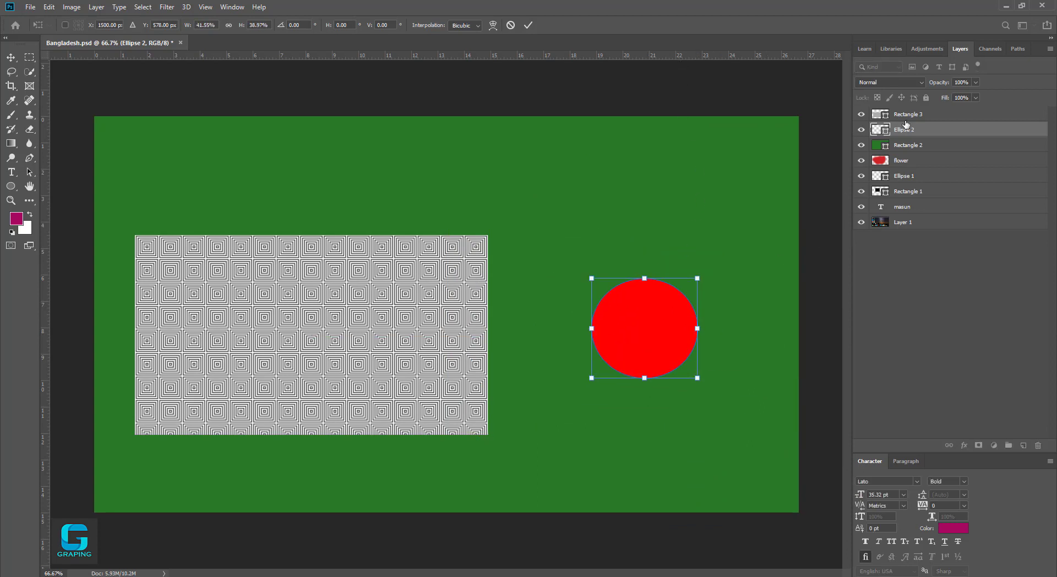
{"action": "key", "text": "Return"}
Scale the green Rectangle 2 to about 66.8% width and 62.1% height, and move it to the canvas's upper right area.
{"action": "left_click", "coordinate": [904, 145]}
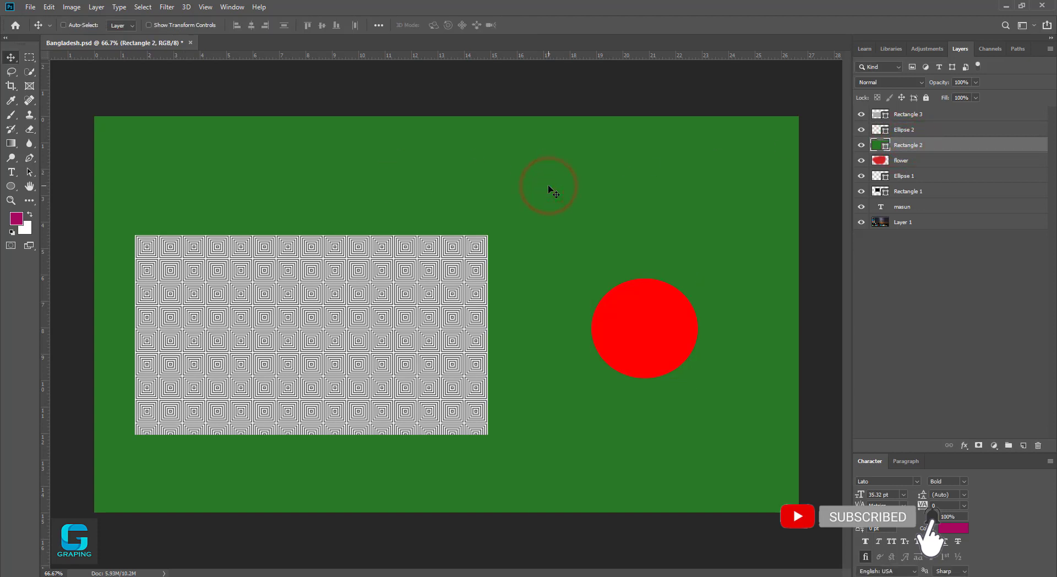
{"action": "key", "text": "ctrl+t"}
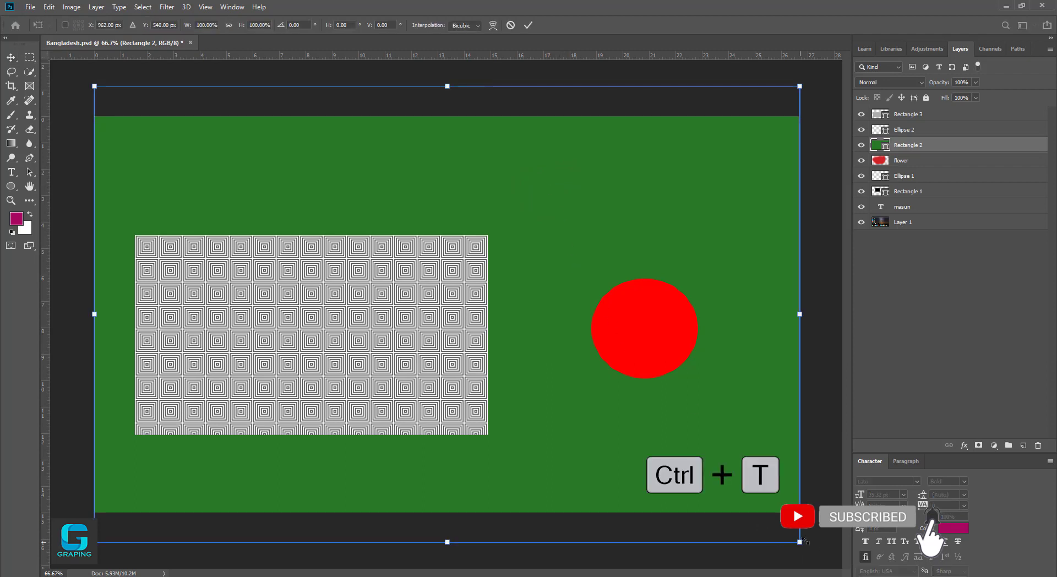
{"action": "left_click_drag", "start_coordinate": [800, 543], "coordinate": [600, 427]}
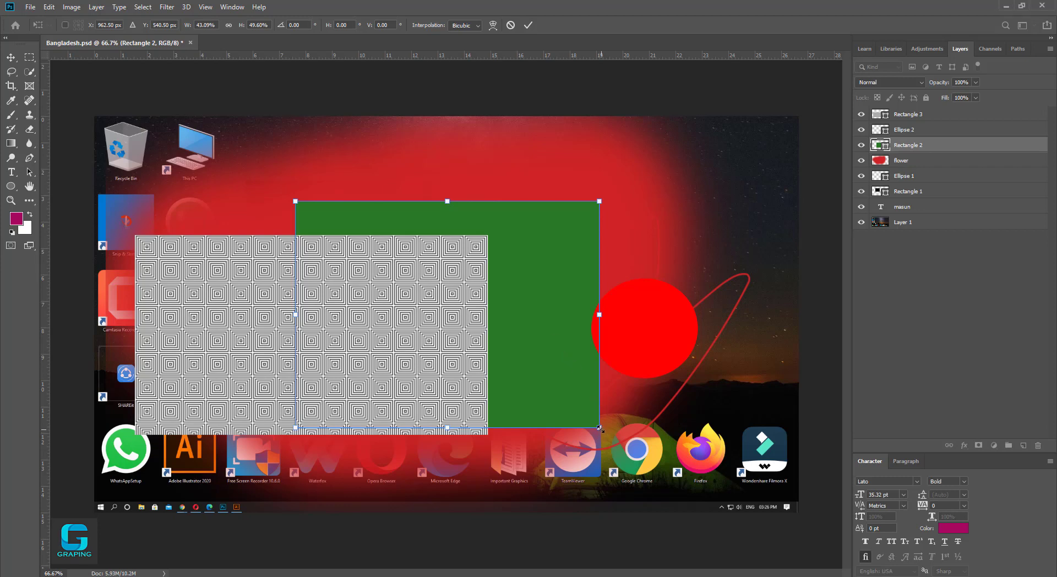
{"action": "left_click_drag", "start_coordinate": [600, 429], "coordinate": [767, 485]}
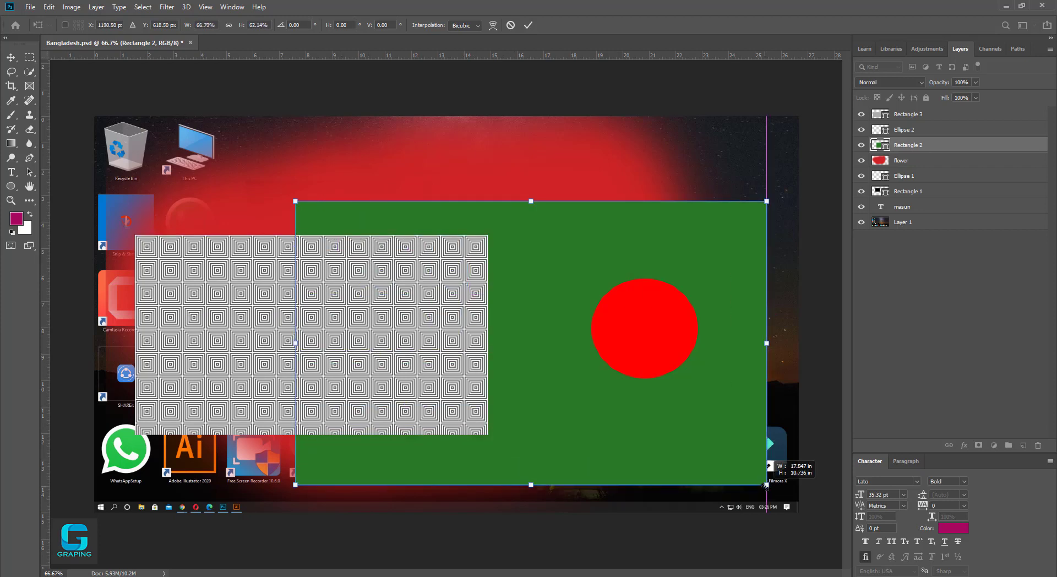
{"action": "left_click", "coordinate": [10, 57]}
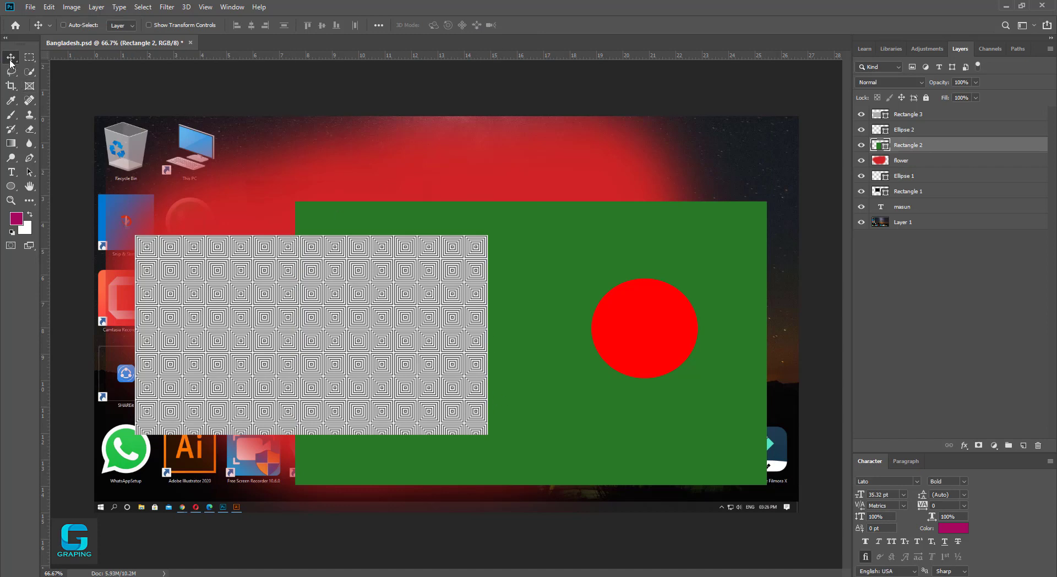
{"action": "left_click_drag", "start_coordinate": [401, 213], "coordinate": [443, 135]}
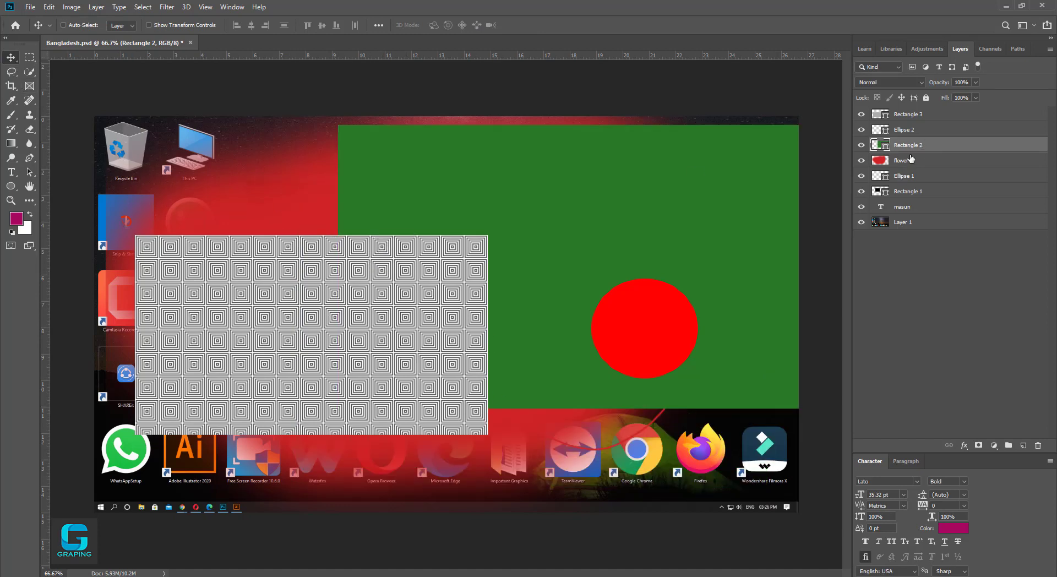
Move the red artwork on the flower layer down and to the right across the canvas.
{"action": "left_click", "coordinate": [910, 162]}
{"action": "left_click_drag", "start_coordinate": [291, 207], "coordinate": [453, 279]}
Reposition Ellipse 1 and move the black Rectangle 1 upward so its upper left part shows beside the green rectangle.
{"action": "left_click", "coordinate": [915, 176]}
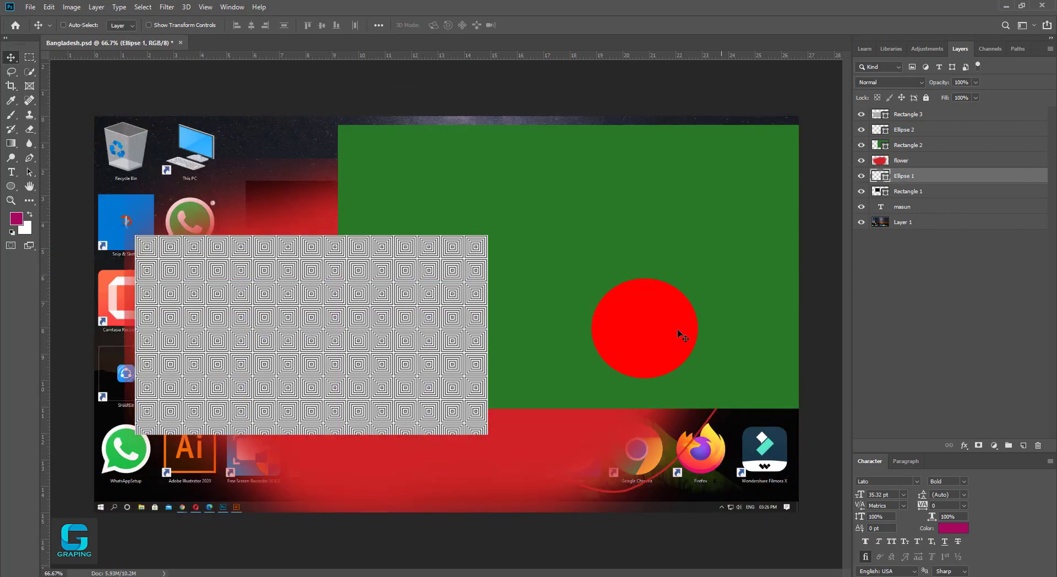
{"action": "left_click", "coordinate": [926, 193]}
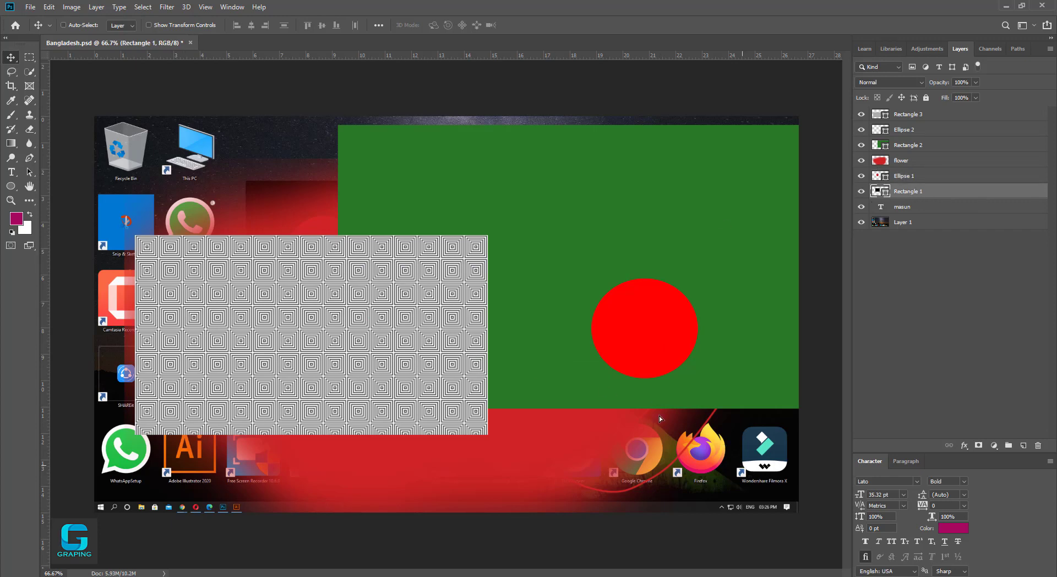
{"action": "left_click_drag", "start_coordinate": [667, 368], "coordinate": [728, 404]}
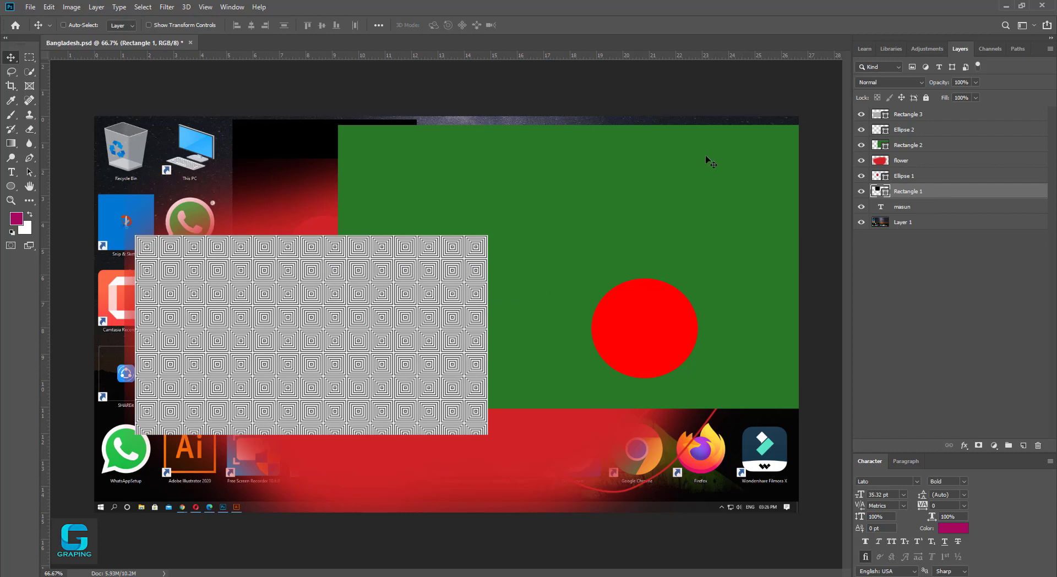
{"action": "mouse_move", "coordinate": [282, 137]}
{"action": "left_mouse_down"}
{"action": "mouse_move", "coordinate": [225, 140]}
{"action": "mouse_move", "coordinate": [359, 145]}
{"action": "mouse_move", "coordinate": [302, 136]}
{"action": "left_mouse_up"}
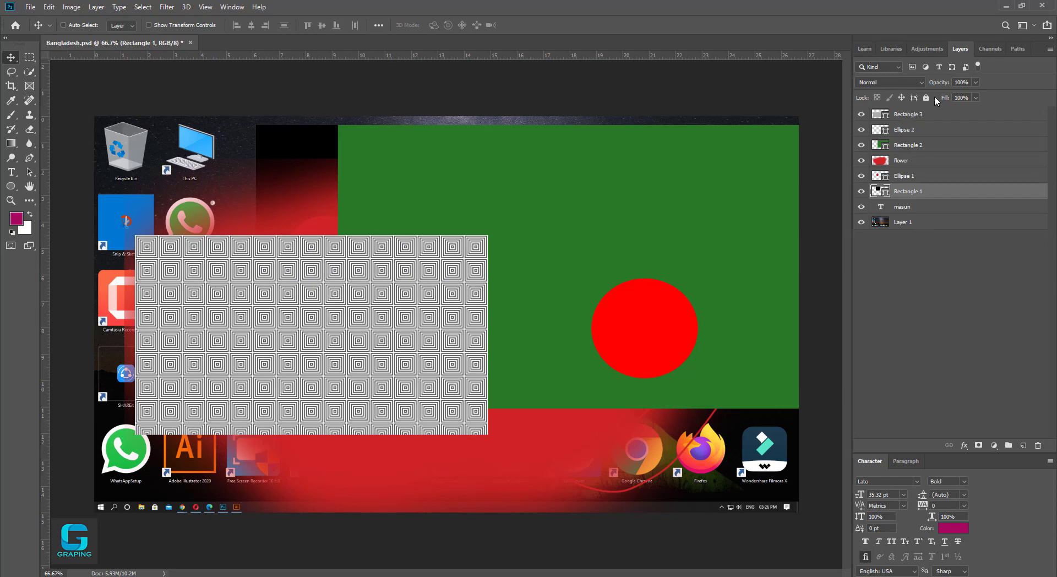
Toggle Rectangle 3's visibility off and on, and move that layer to the bottom of the stack, beneath Layer 1.
{"action": "left_click", "coordinate": [880, 114]}
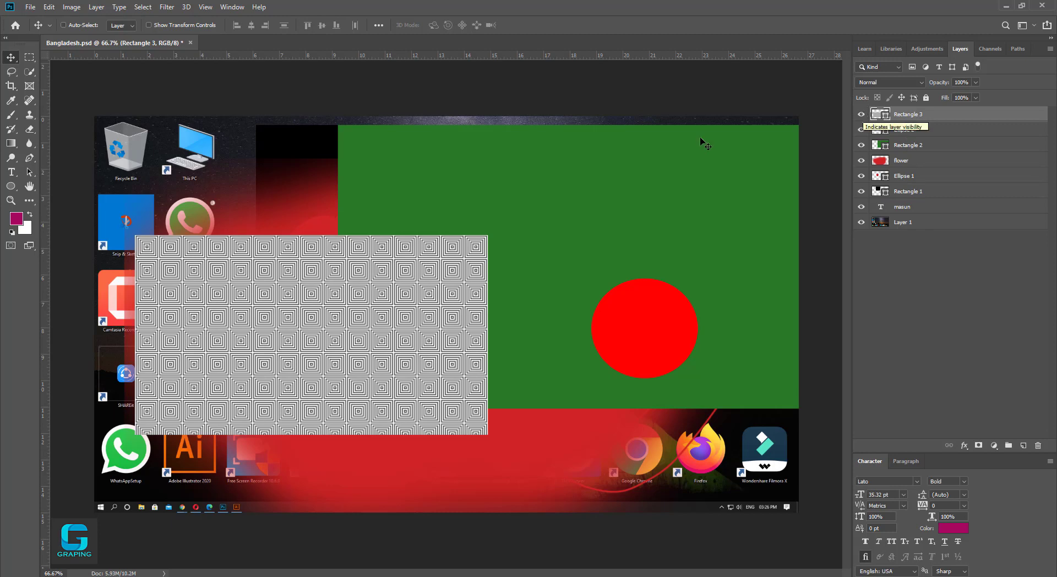
{"action": "left_click", "coordinate": [861, 114]}
{"action": "left_click", "coordinate": [862, 114]}
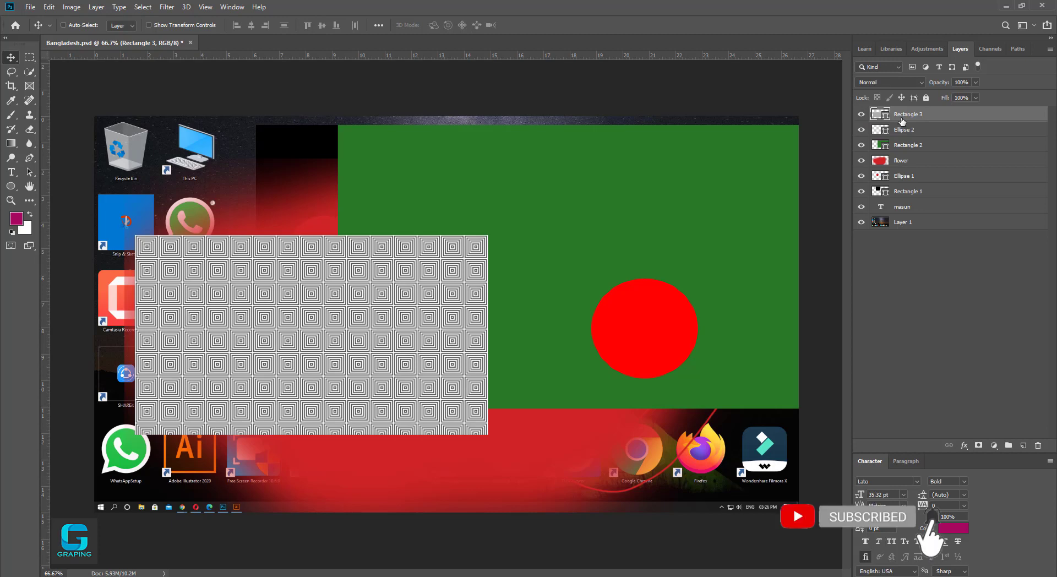
{"action": "left_click_drag", "start_coordinate": [906, 116], "coordinate": [923, 231]}
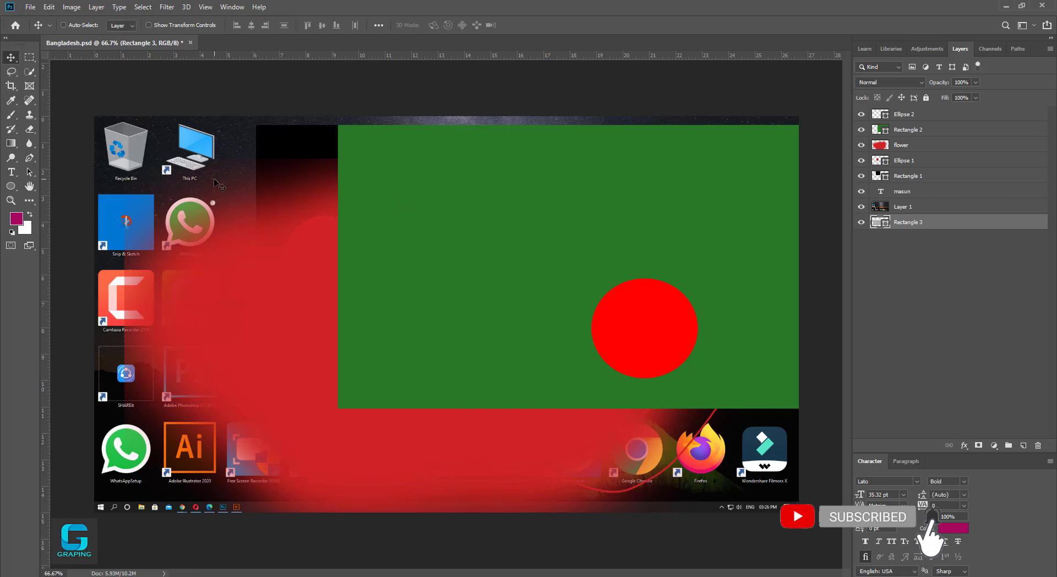
Hide and reshow the Rectangle 2, flower and Rectangle 1 layers to examine what each one covers on the canvas.
{"action": "left_click", "coordinate": [10, 85]}
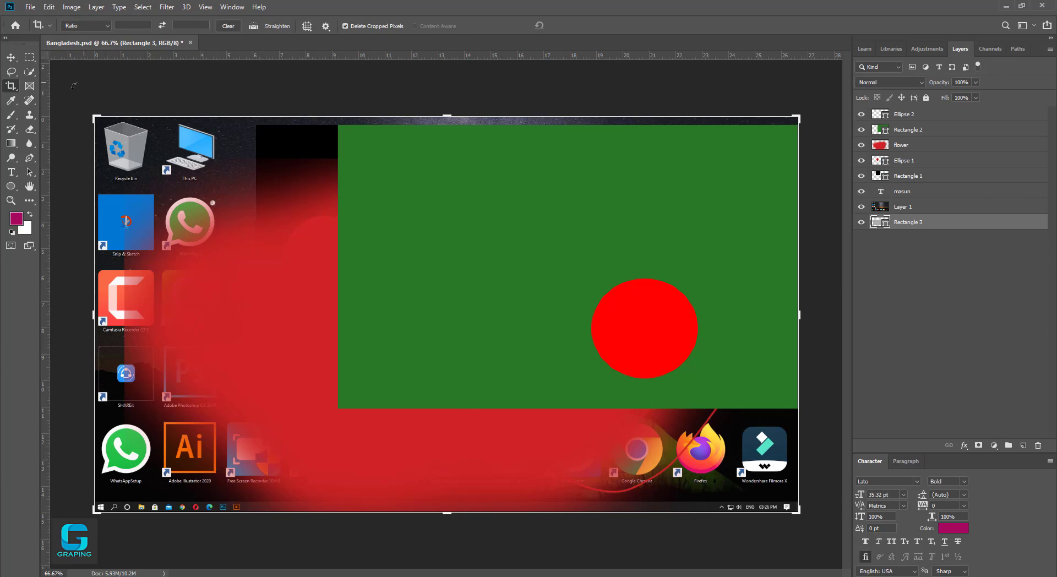
{"action": "left_click", "coordinate": [862, 130]}
{"action": "left_click", "coordinate": [862, 146]}
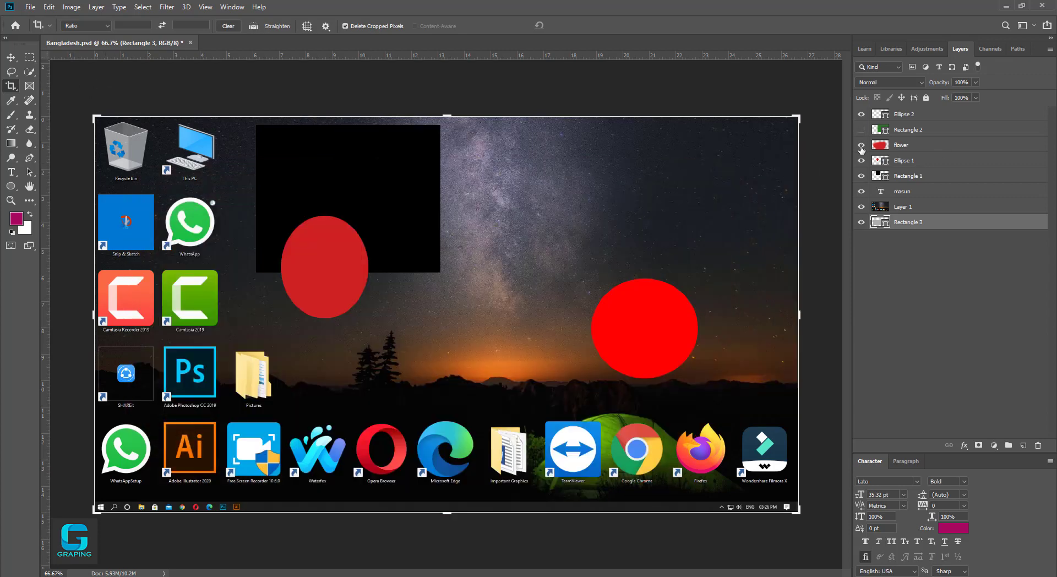
{"action": "left_click", "coordinate": [861, 146]}
{"action": "left_click", "coordinate": [862, 176]}
{"action": "left_click", "coordinate": [861, 177]}
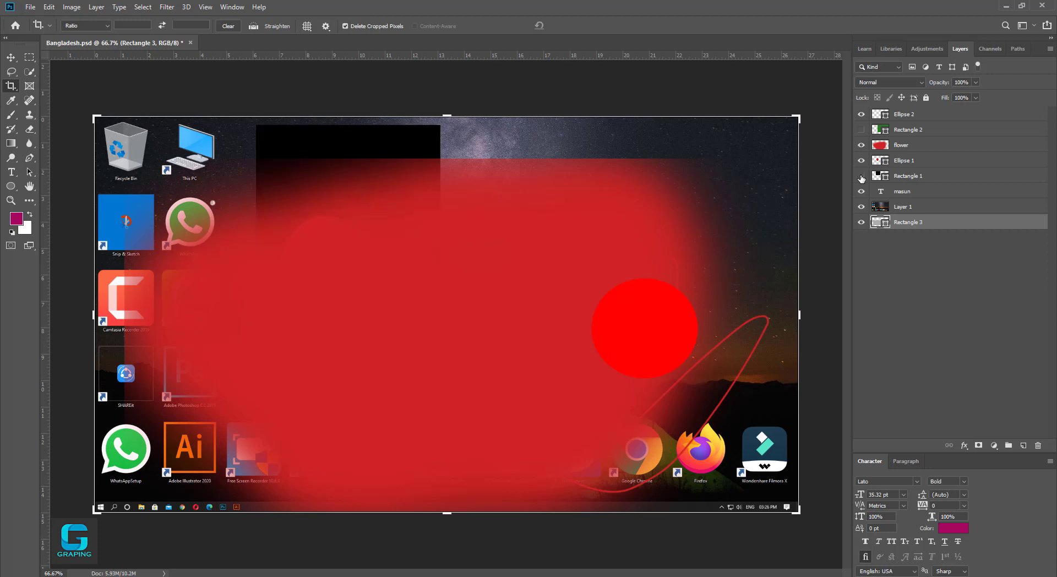
{"action": "left_click", "coordinate": [862, 176]}
{"action": "left_click", "coordinate": [861, 176]}
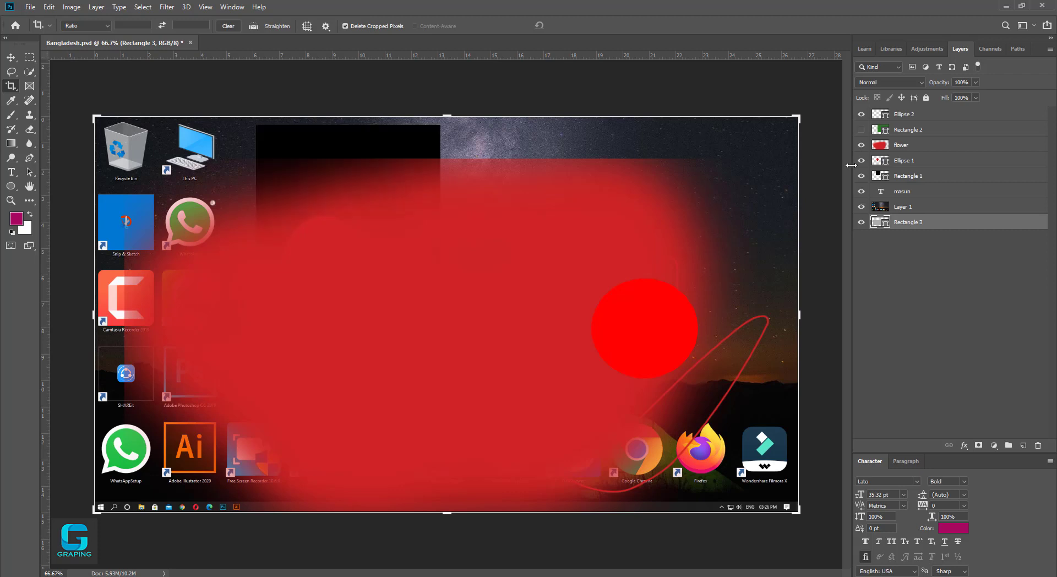
{"action": "left_click", "coordinate": [862, 131]}
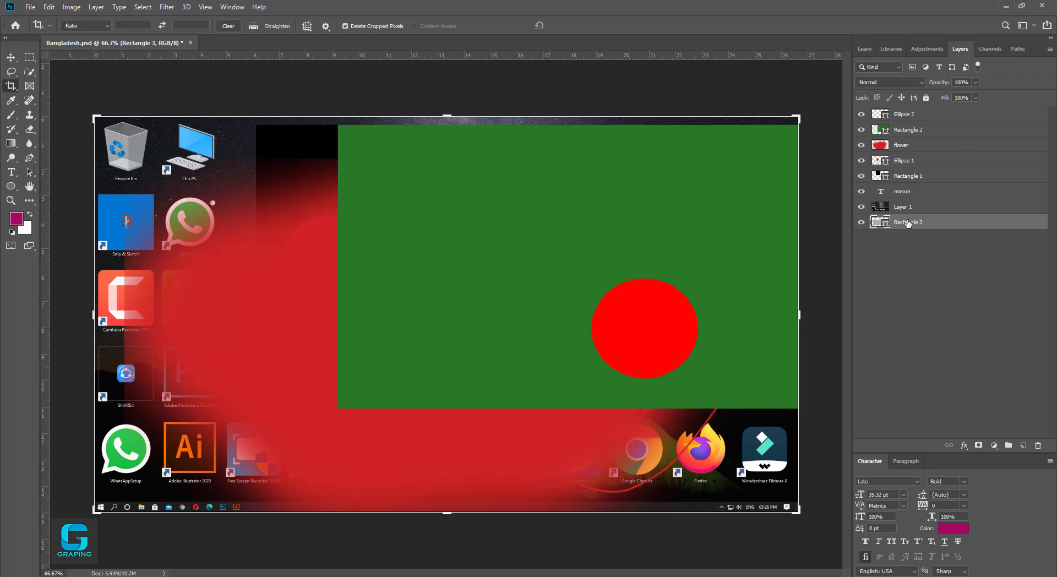
Bring Rectangle 3 to the top of the layer stack, and return it to the bottom beneath Layer 1.
{"action": "left_click_drag", "start_coordinate": [908, 223], "coordinate": [901, 110]}
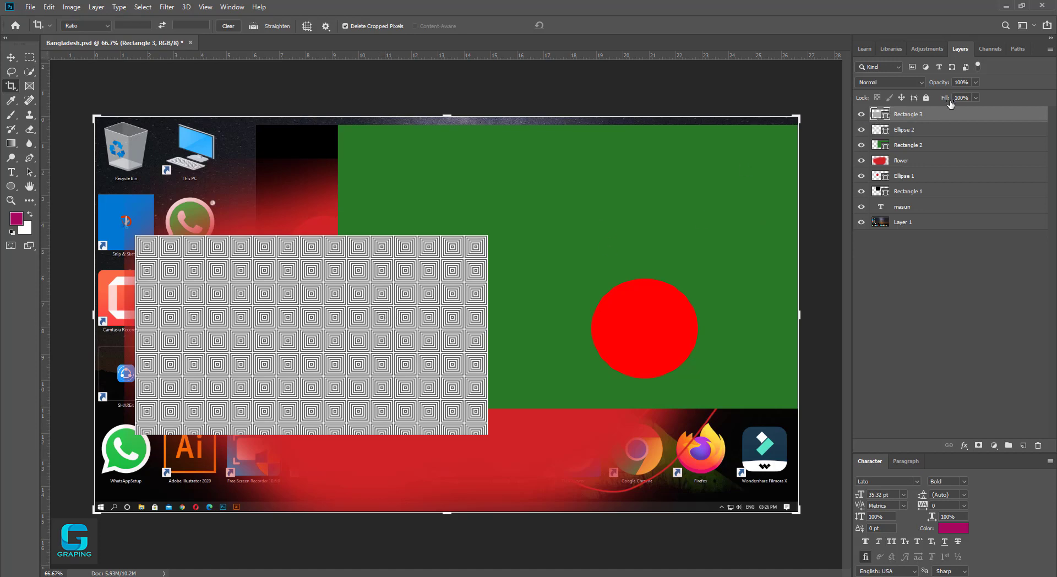
{"action": "left_click_drag", "start_coordinate": [933, 118], "coordinate": [944, 228]}
Scale the desktop screenshot on Layer 1 to 50% width and height, keeping its right edge in place.
{"action": "left_click", "coordinate": [907, 208]}
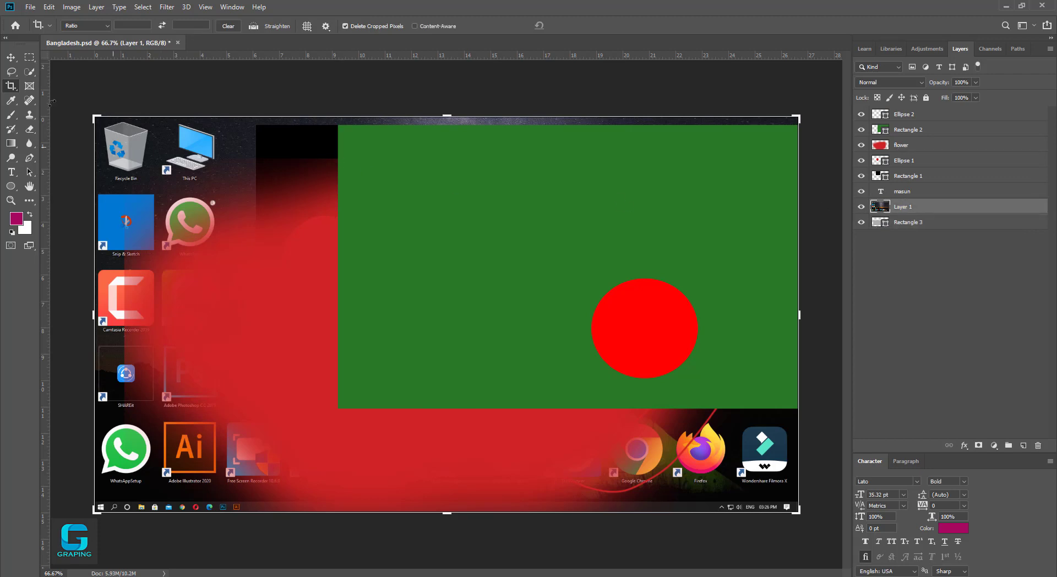
{"action": "left_click", "coordinate": [11, 57]}
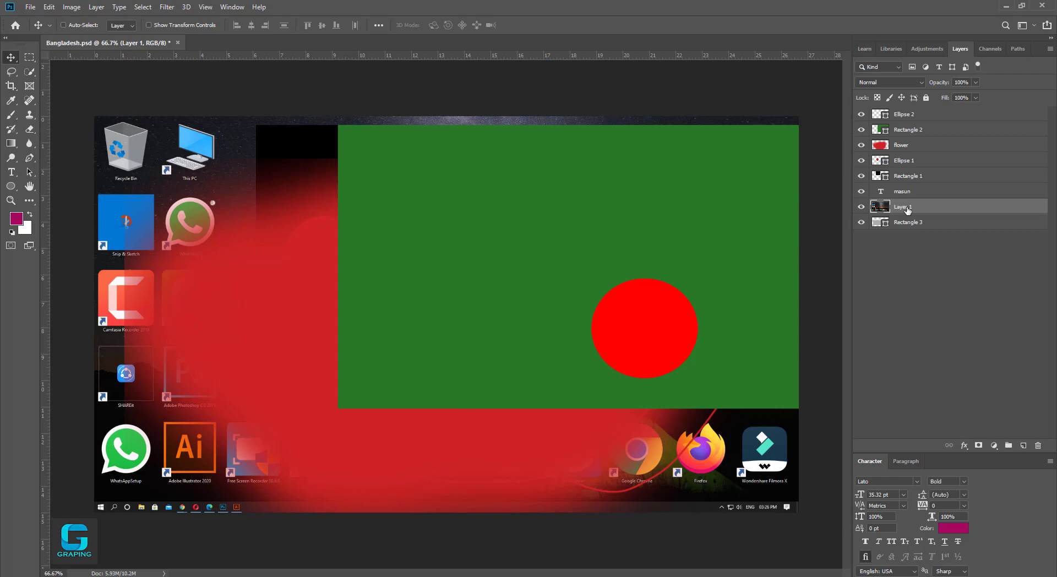
{"action": "key", "text": "ctrl+t"}
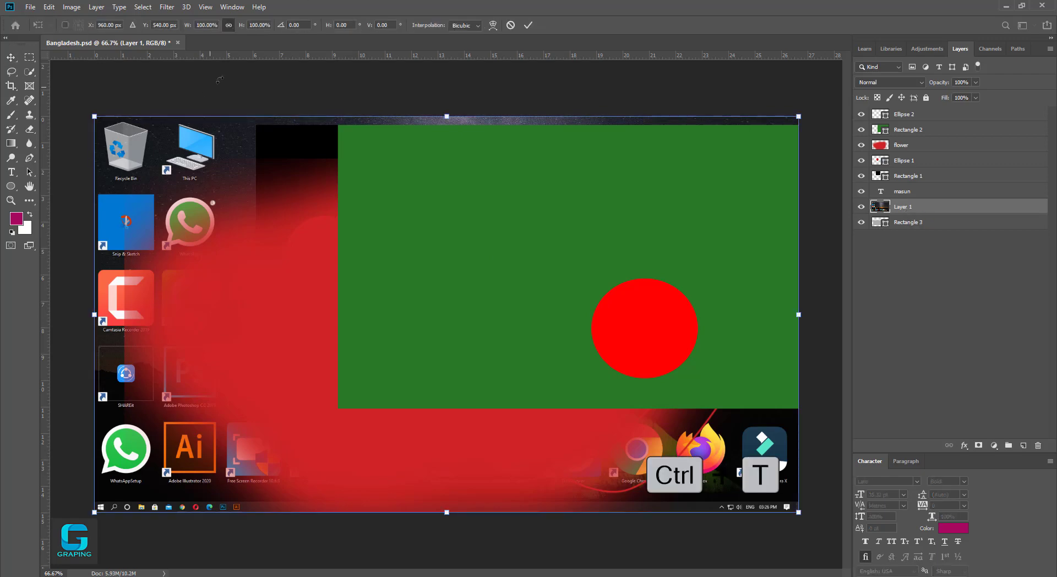
{"action": "left_click_drag", "start_coordinate": [94, 314], "coordinate": [455, 314]}
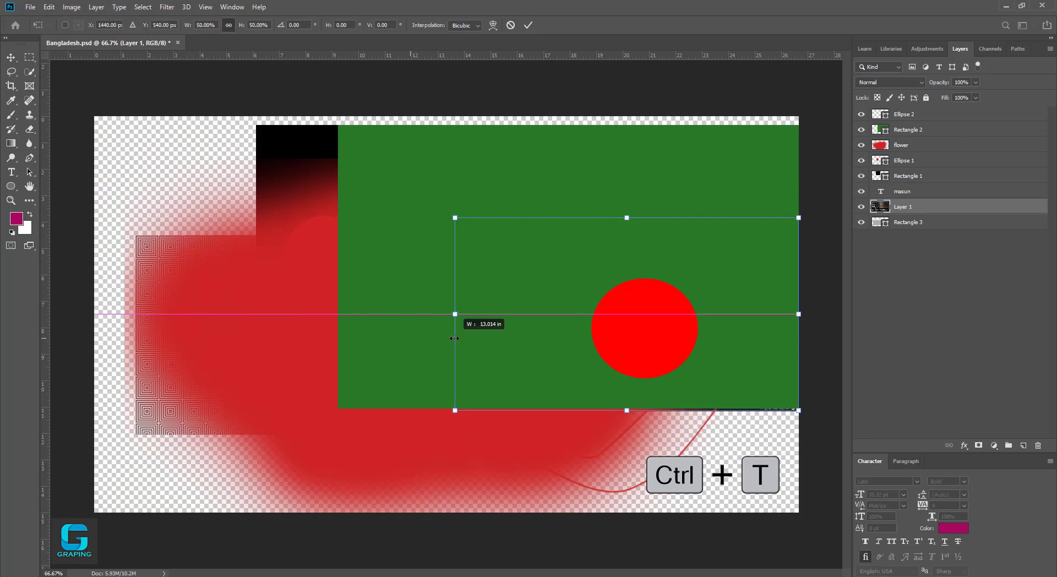
{"action": "double_click", "coordinate": [245, 325]}
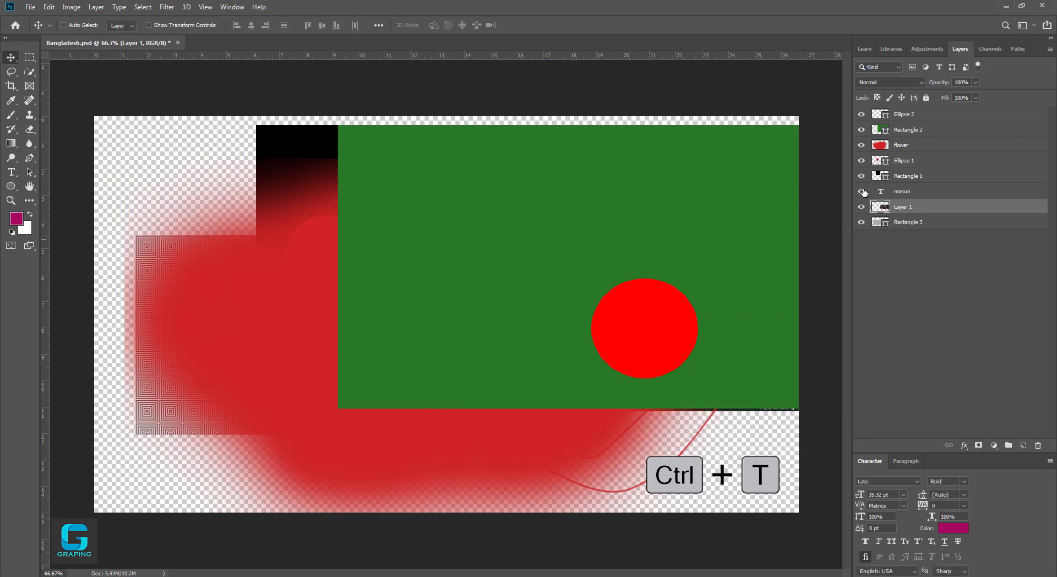
Scale the flower layer's red artwork to 50% width and height, keeping its right edge in place.
{"action": "left_click", "coordinate": [902, 145]}
{"action": "key", "text": "ctrl+t"}
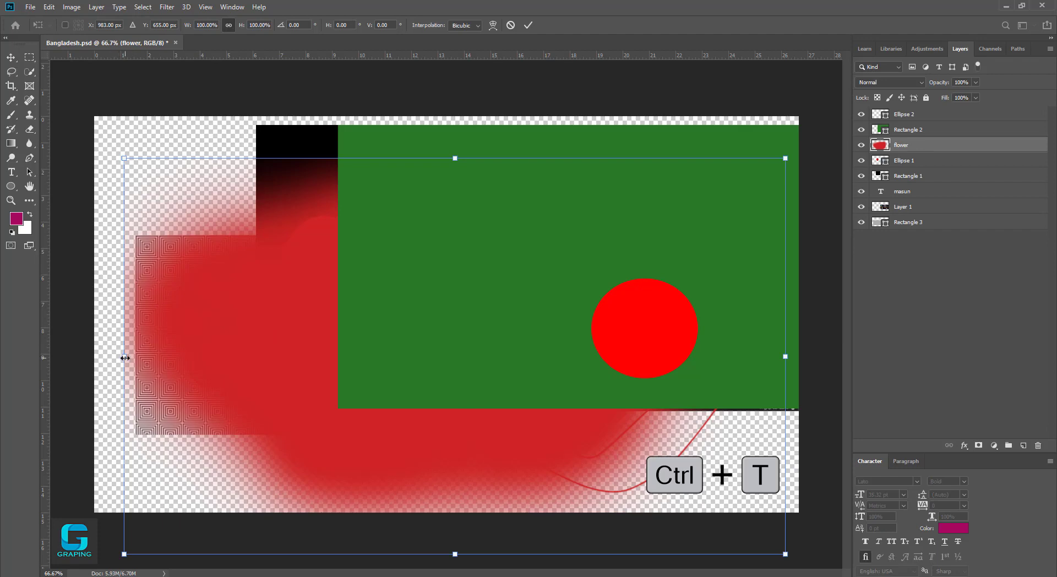
{"action": "left_click_drag", "start_coordinate": [125, 358], "coordinate": [455, 356]}
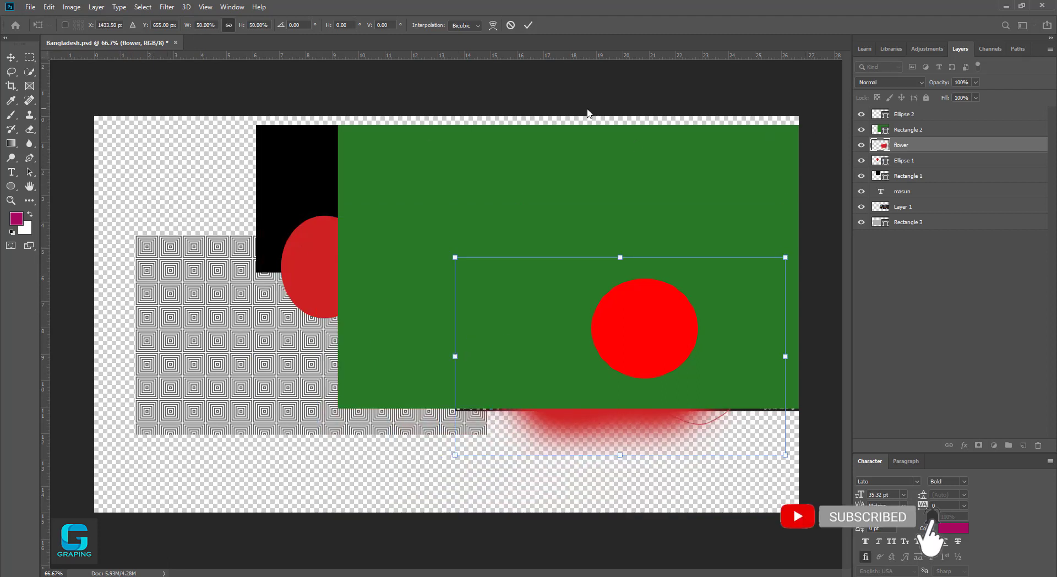
{"action": "key", "text": "Return"}
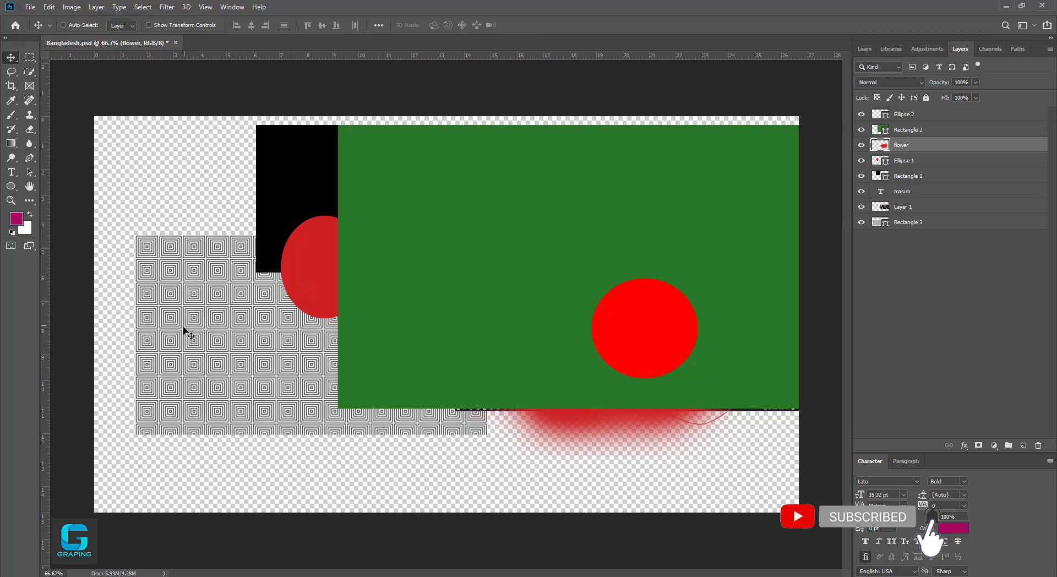
Move the red flower artwork around the canvas and leave it behind the green rectangle.
{"action": "left_click_drag", "start_coordinate": [205, 345], "coordinate": [256, 256]}
{"action": "left_click_drag", "start_coordinate": [407, 271], "coordinate": [168, 235]}
{"action": "left_click_drag", "start_coordinate": [348, 273], "coordinate": [437, 232]}
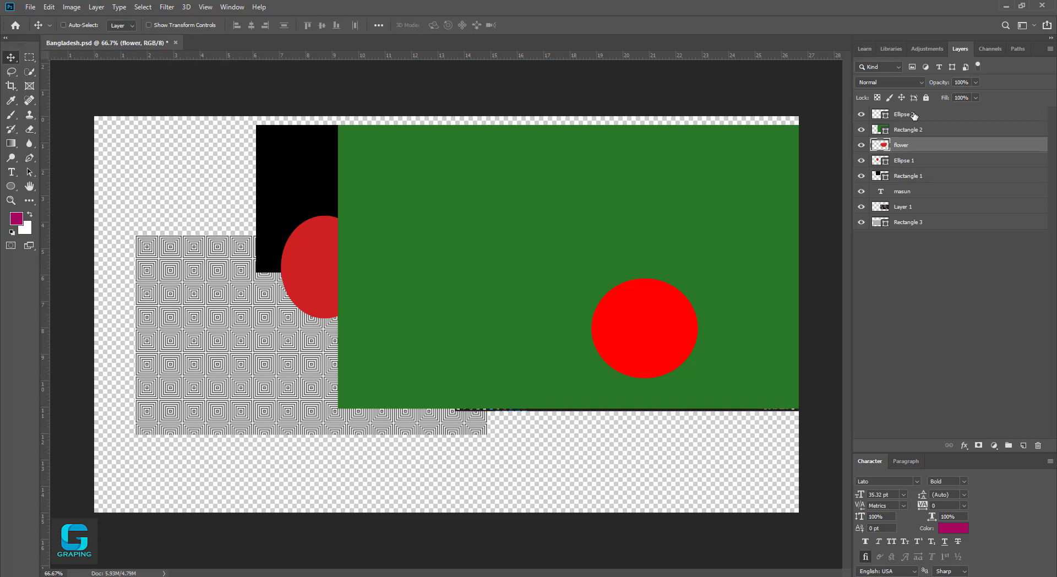
Open Ellipse 2's layer name for editing, and move the green Rectangle 2 down and left to align with the black rectangle's left edge.
{"action": "left_click", "coordinate": [914, 114]}
{"action": "double_click", "coordinate": [909, 114]}
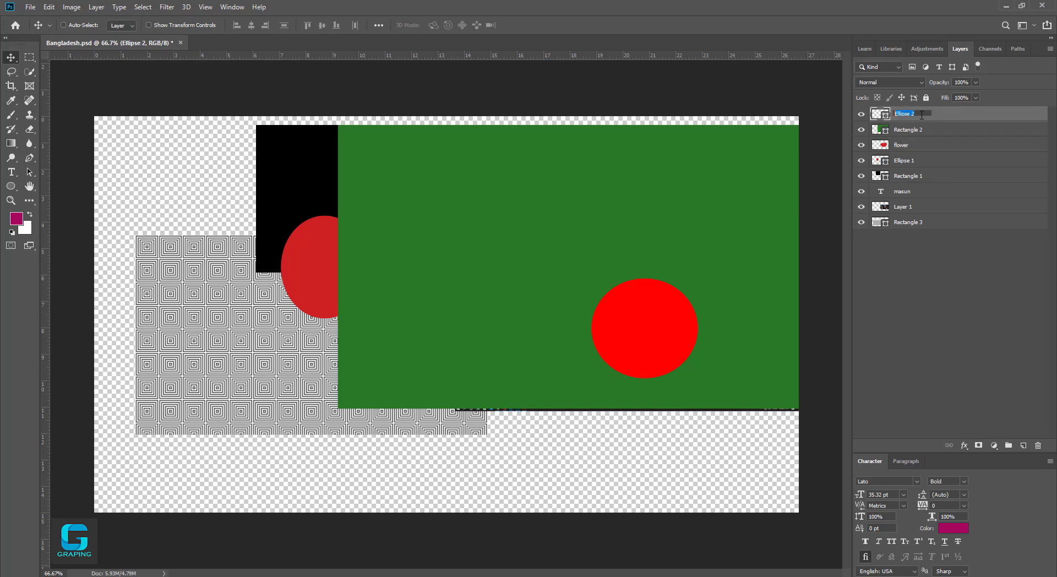
{"action": "left_click", "coordinate": [906, 137]}
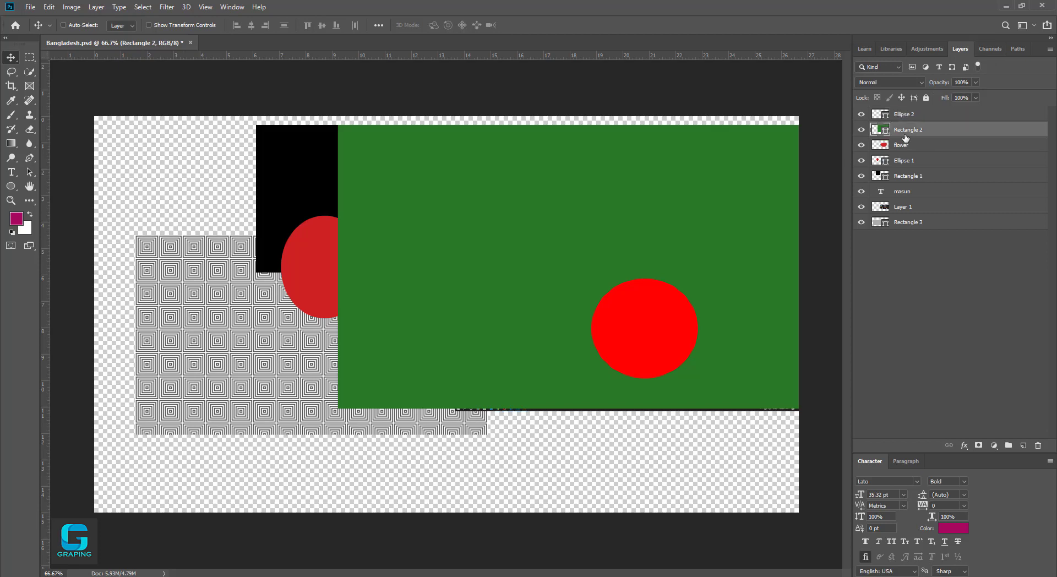
{"action": "left_click_drag", "start_coordinate": [605, 251], "coordinate": [523, 277]}
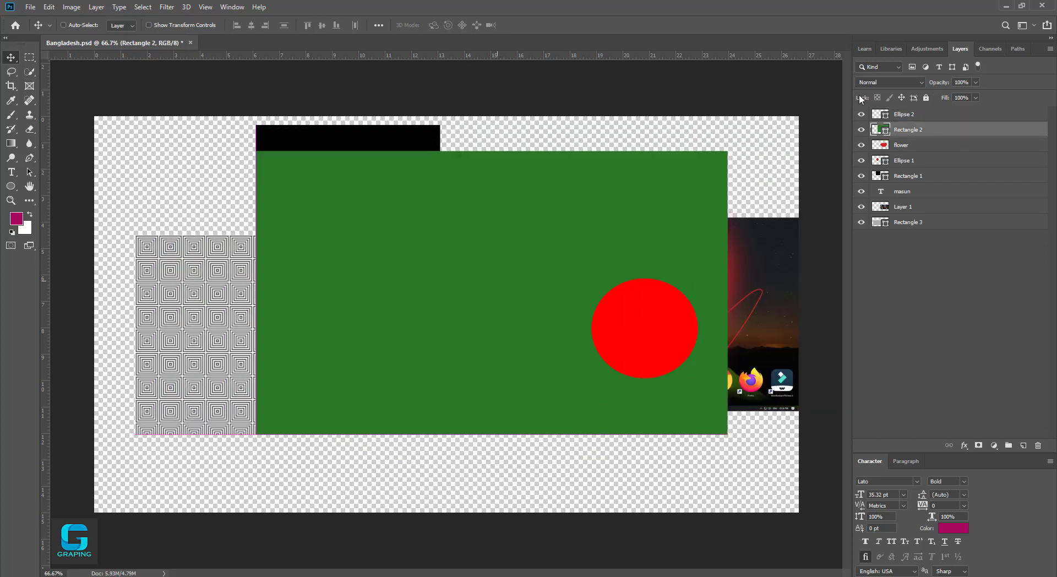
Open the Rectangle 2 and flower layer names for editing without changing them, and select Ellipse 1 and Rectangle 1 in turn.
{"action": "double_click", "coordinate": [909, 132]}
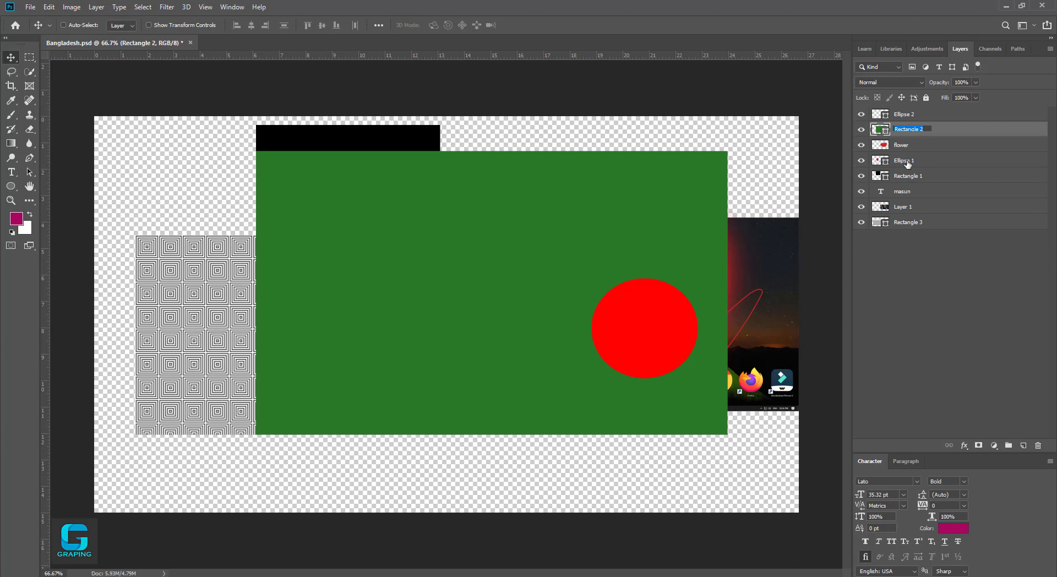
{"action": "key", "text": "Return"}
{"action": "left_click", "coordinate": [907, 143]}
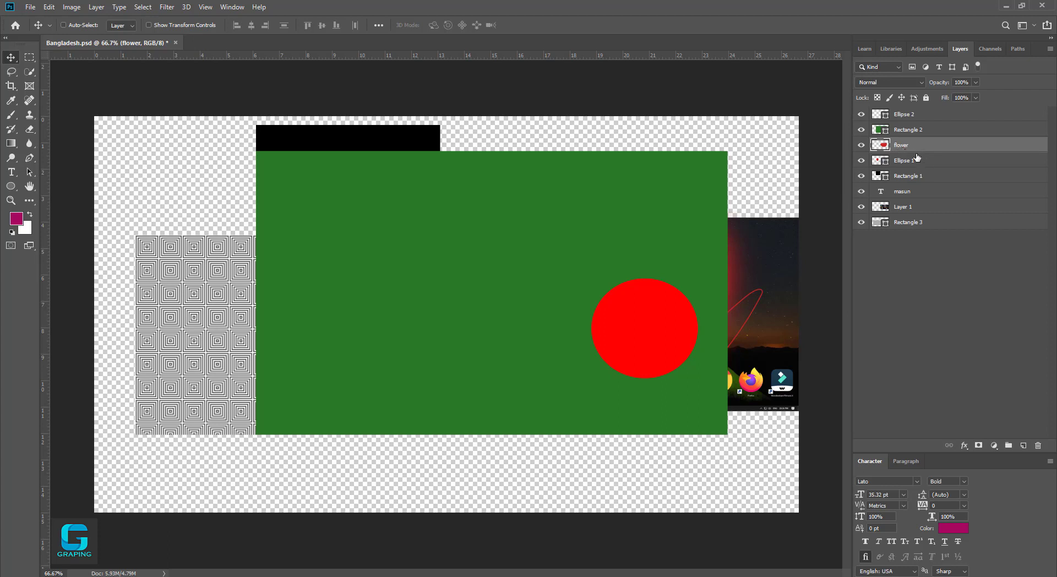
{"action": "double_click", "coordinate": [902, 146]}
{"action": "left_click", "coordinate": [917, 161]}
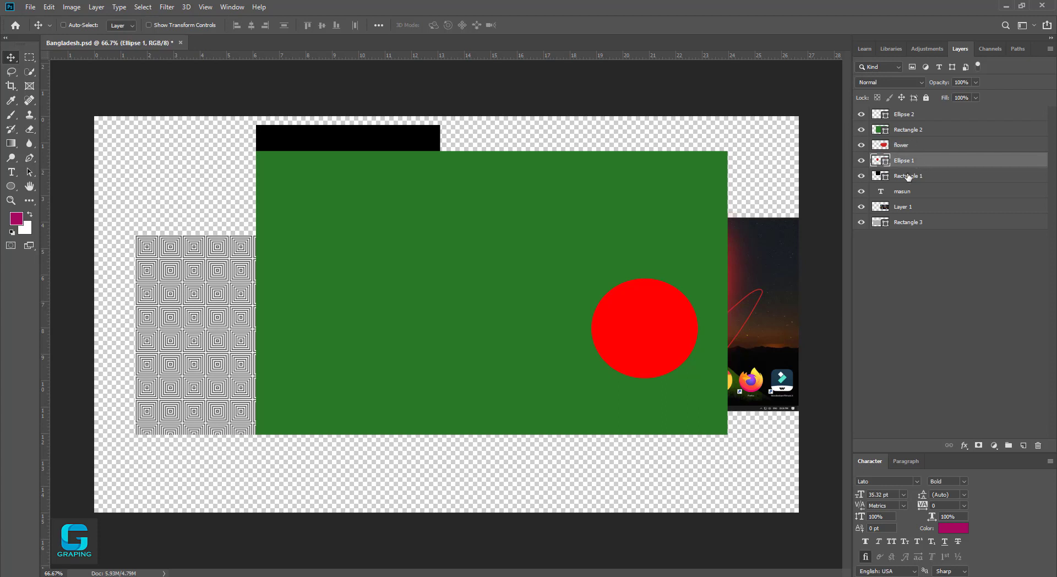
{"action": "left_click", "coordinate": [908, 176]}
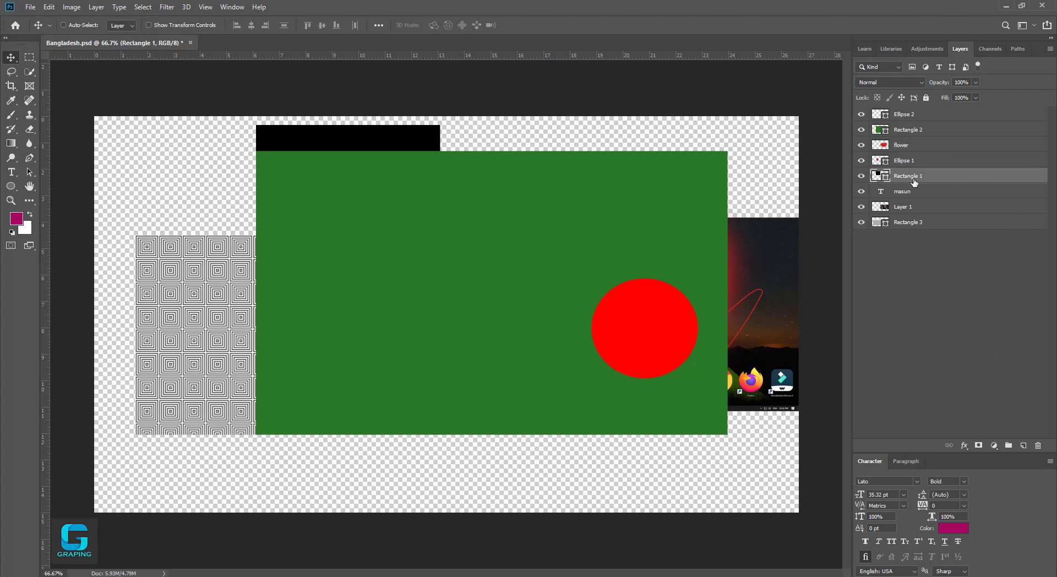
Shift the red Ellipse 2 slightly down and right, and move the green Rectangle 2 down and left toward the canvas's lower edge.
{"action": "left_click", "coordinate": [908, 115]}
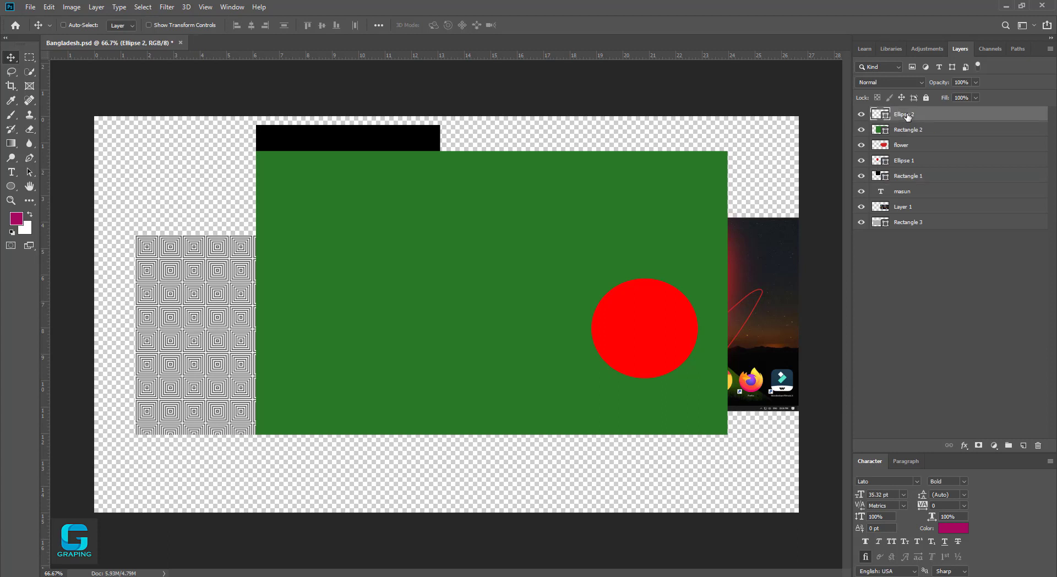
{"action": "left_click_drag", "start_coordinate": [491, 214], "coordinate": [499, 221]}
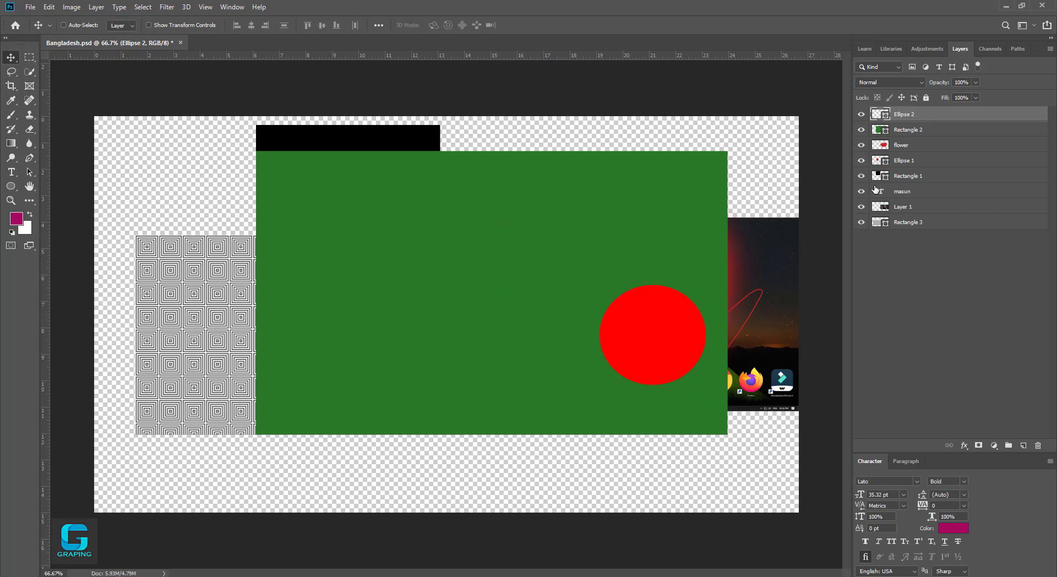
{"action": "left_click", "coordinate": [905, 137]}
{"action": "left_click_drag", "start_coordinate": [480, 268], "coordinate": [446, 331]}
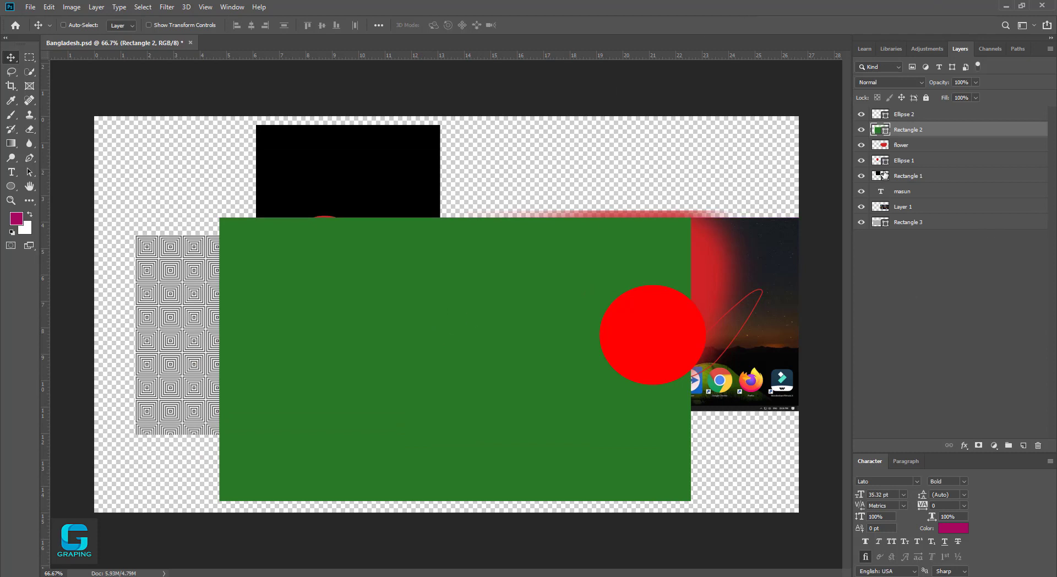
Add 22 new empty layers directly above Rectangle 2 in the layer stack.
{"action": "left_click", "coordinate": [1023, 445]}
{"action": "left_click", "coordinate": [1023, 445]}
{"action": "left_click", "coordinate": [1023, 446]}
{"action": "left_click", "coordinate": [1023, 446]}
{"action": "left_click", "coordinate": [1023, 445]}
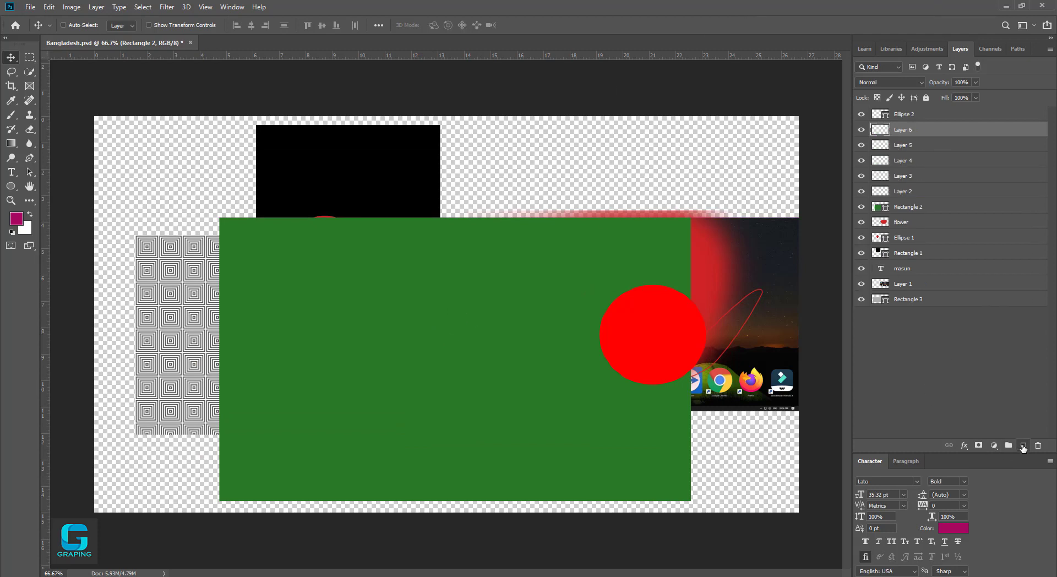
{"action": "left_click", "coordinate": [1023, 445]}
{"action": "left_click", "coordinate": [1023, 445]}
{"action": "left_click", "coordinate": [1023, 446]}
{"action": "double_click", "coordinate": [1023, 445]}
{"action": "left_click", "coordinate": [1023, 446]}
{"action": "double_click", "coordinate": [1023, 445]}
{"action": "left_click", "coordinate": [1023, 445]}
{"action": "double_click", "coordinate": [1023, 446]}
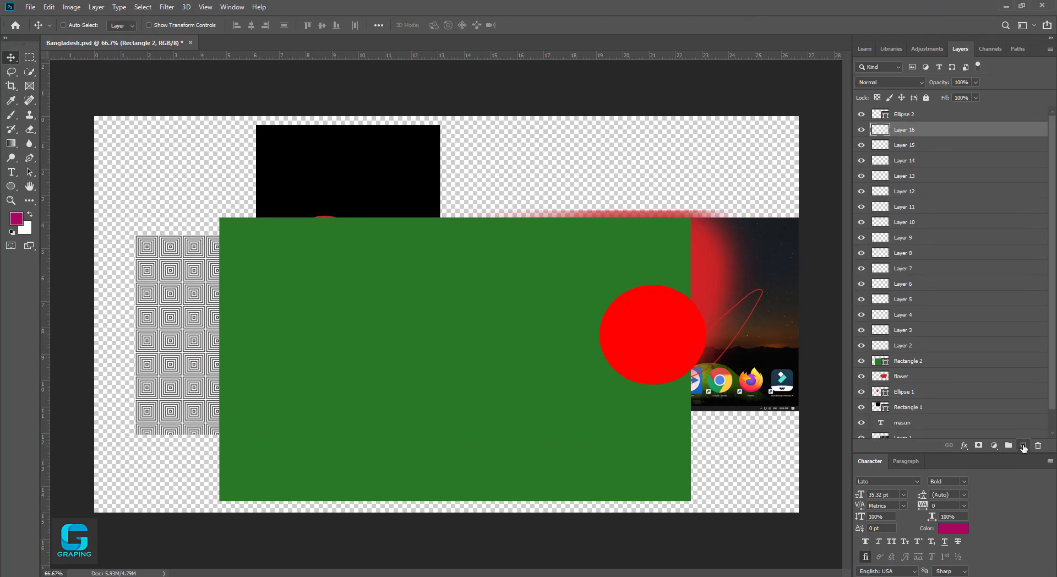
{"action": "double_click", "coordinate": [1023, 445]}
{"action": "left_click", "coordinate": [1023, 445]}
{"action": "left_click", "coordinate": [1023, 446]}
{"action": "left_click", "coordinate": [1023, 445]}
{"action": "left_click", "coordinate": [1023, 446]}
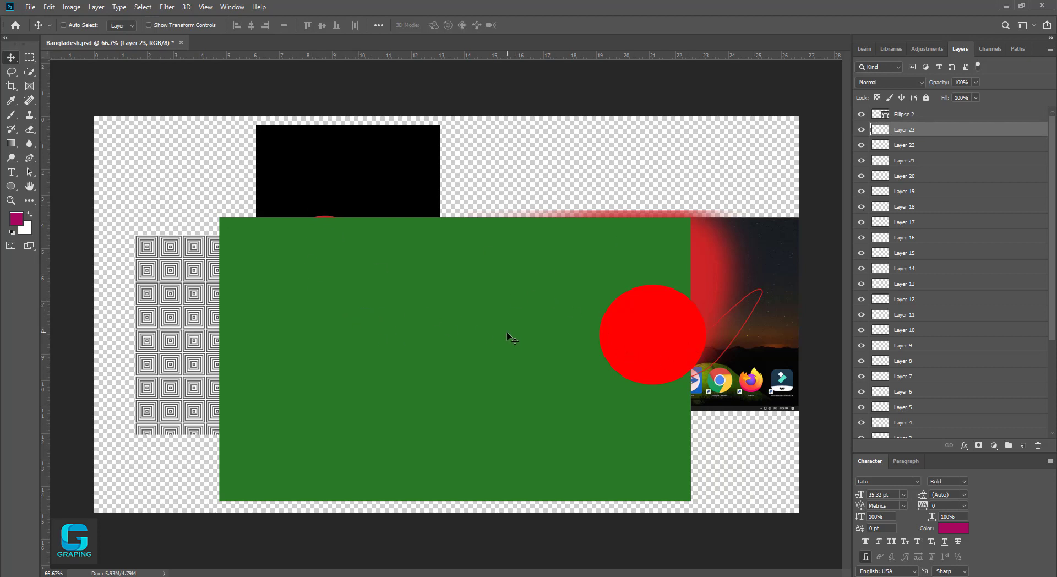
Rename the Rectangle 2 layer as Green and look through the layer stack to locate it by name.
{"action": "scroll", "coordinate": [912, 283], "scroll_direction": "down", "scroll_amount": 3}
{"action": "scroll", "coordinate": [912, 283], "scroll_direction": "down", "scroll_amount": 1}
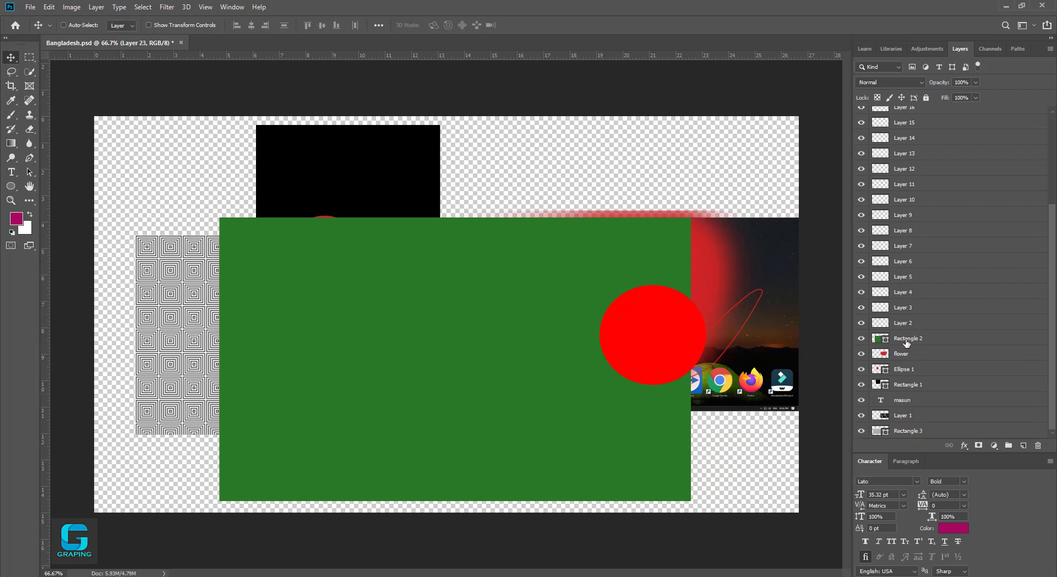
{"action": "double_click", "coordinate": [907, 338]}
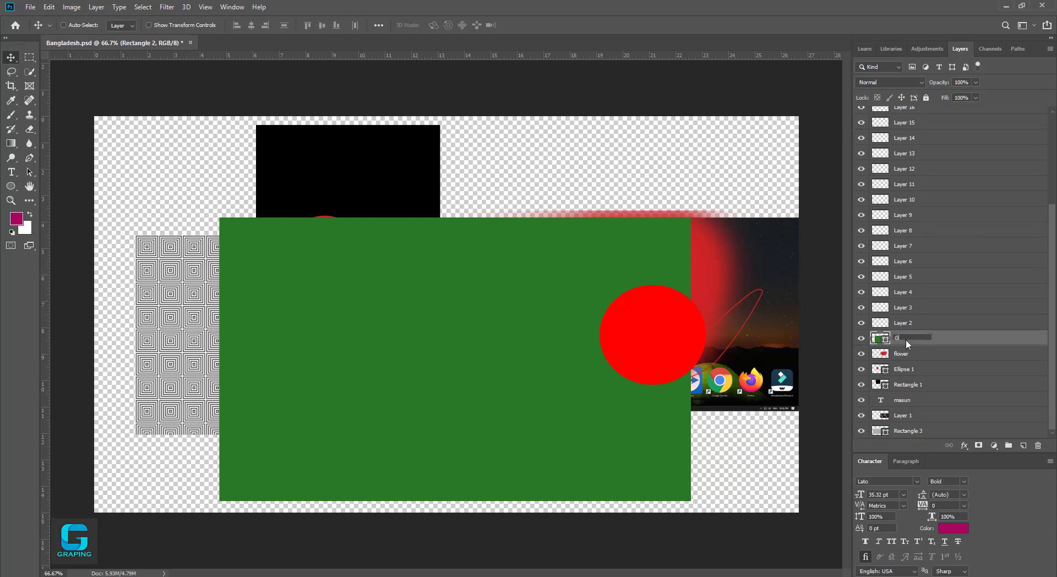
{"action": "type", "text": "Green"}
{"action": "key", "text": "Return"}
{"action": "scroll", "coordinate": [920, 256], "scroll_direction": "up", "scroll_amount": 5}
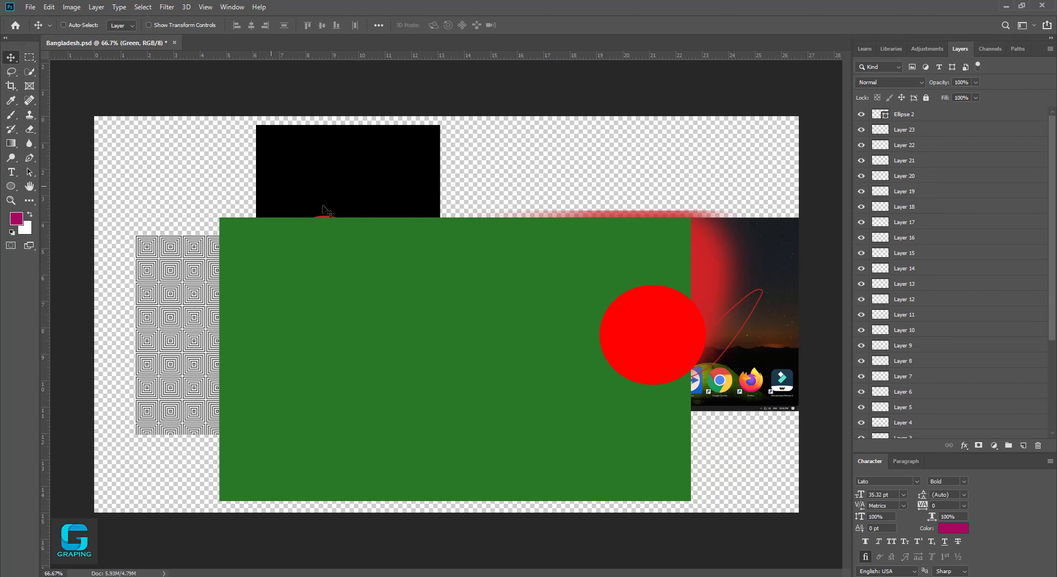
{"action": "scroll", "coordinate": [931, 212], "scroll_direction": "down", "scroll_amount": 4}
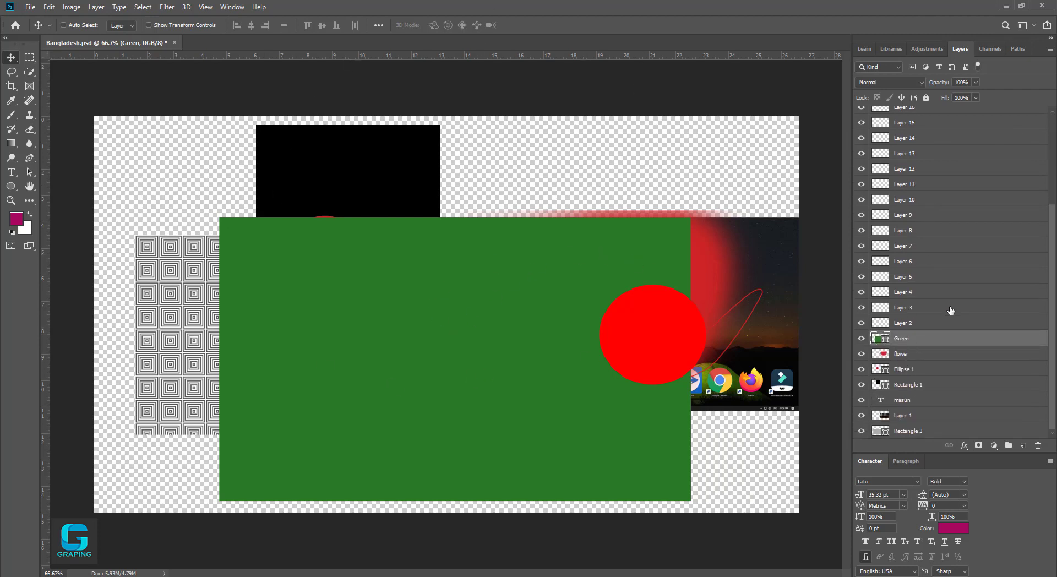
Move the Green layer's rectangle up and left on the canvas.
{"action": "scroll", "coordinate": [900, 187], "scroll_direction": "up", "scroll_amount": 3}
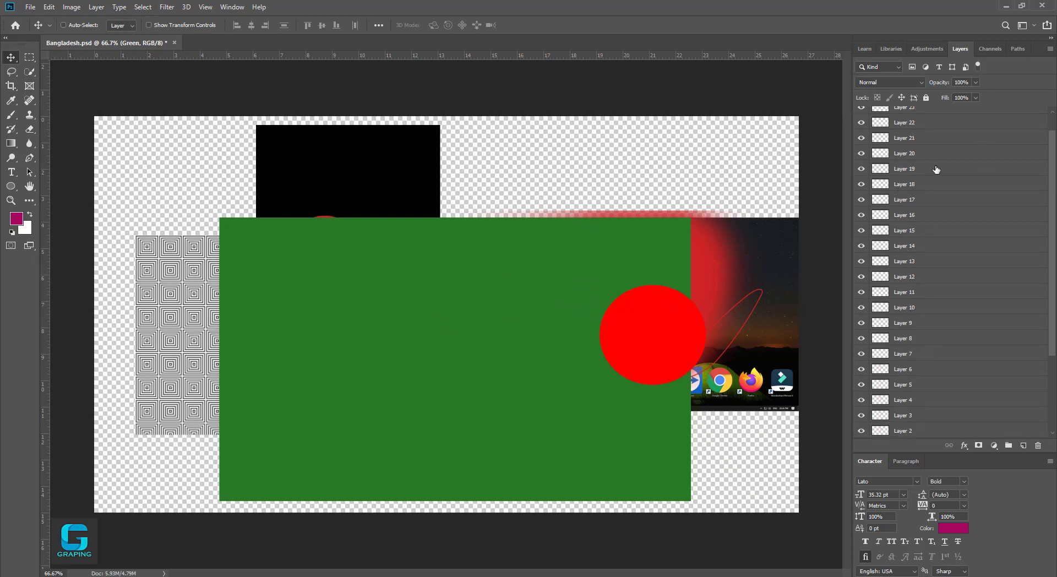
{"action": "scroll", "coordinate": [936, 169], "scroll_direction": "down", "scroll_amount": 3}
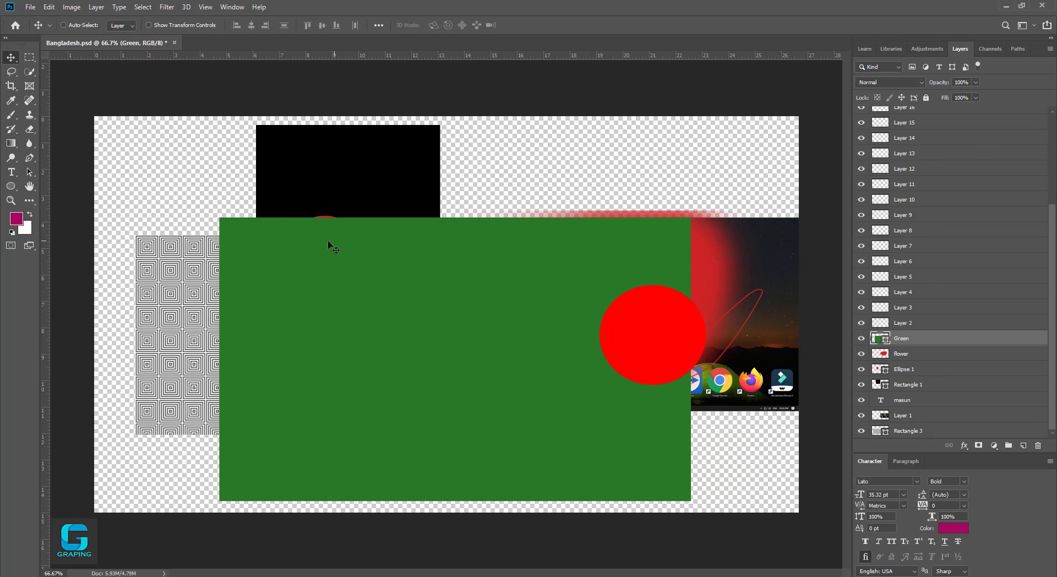
{"action": "left_click_drag", "start_coordinate": [393, 276], "coordinate": [346, 237]}
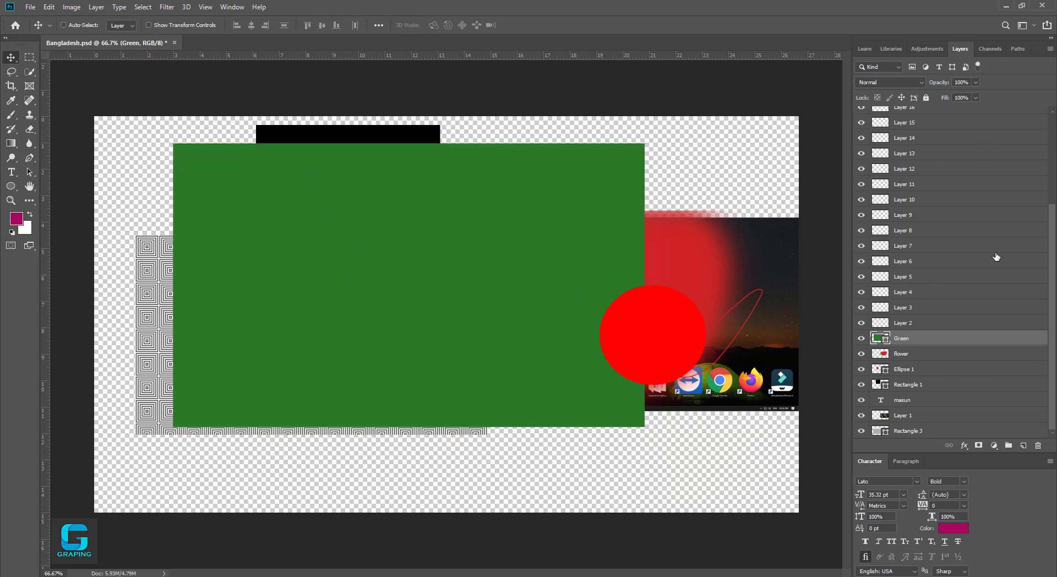
Look through the layer stack to locate Green by name and shift its rectangle slightly down and right.
{"action": "scroll", "coordinate": [924, 214], "scroll_direction": "up", "scroll_amount": 5}
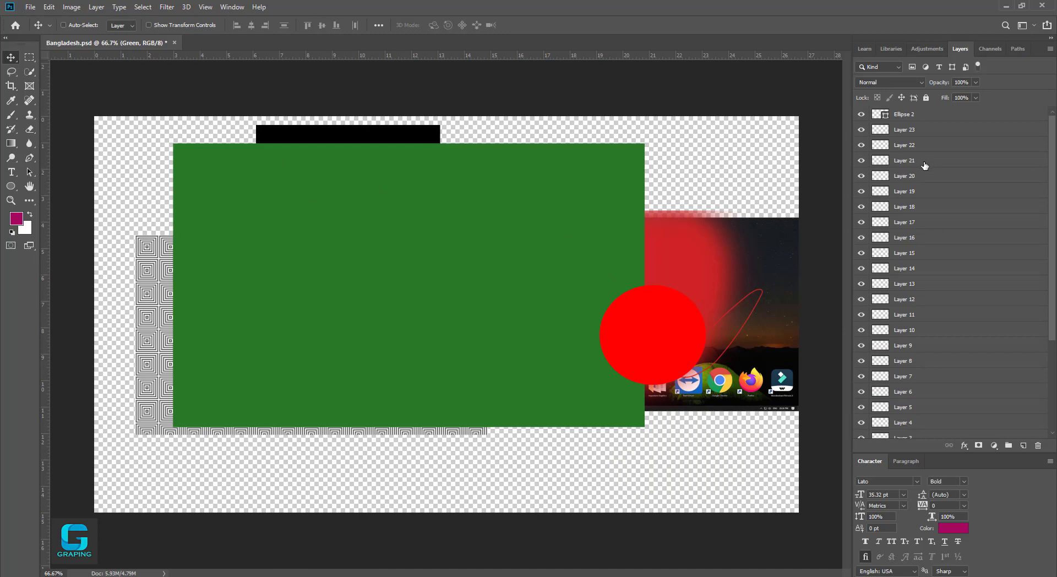
{"action": "scroll", "coordinate": [924, 166], "scroll_direction": "down", "scroll_amount": 5}
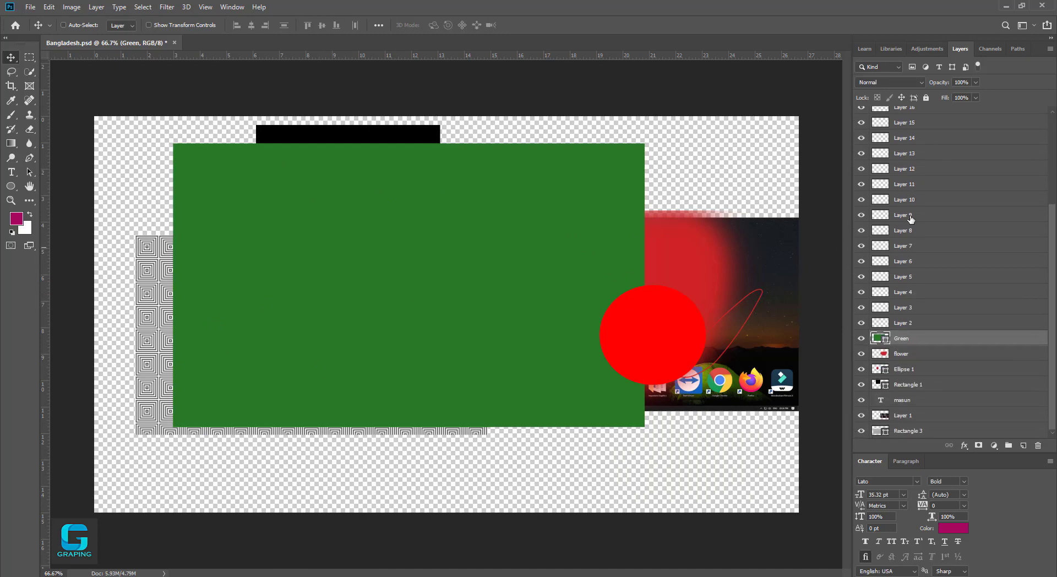
{"action": "scroll", "coordinate": [934, 183], "scroll_direction": "up", "scroll_amount": 8}
{"action": "scroll", "coordinate": [934, 182], "scroll_direction": "down", "scroll_amount": 8}
{"action": "scroll", "coordinate": [943, 276], "scroll_direction": "up", "scroll_amount": 5}
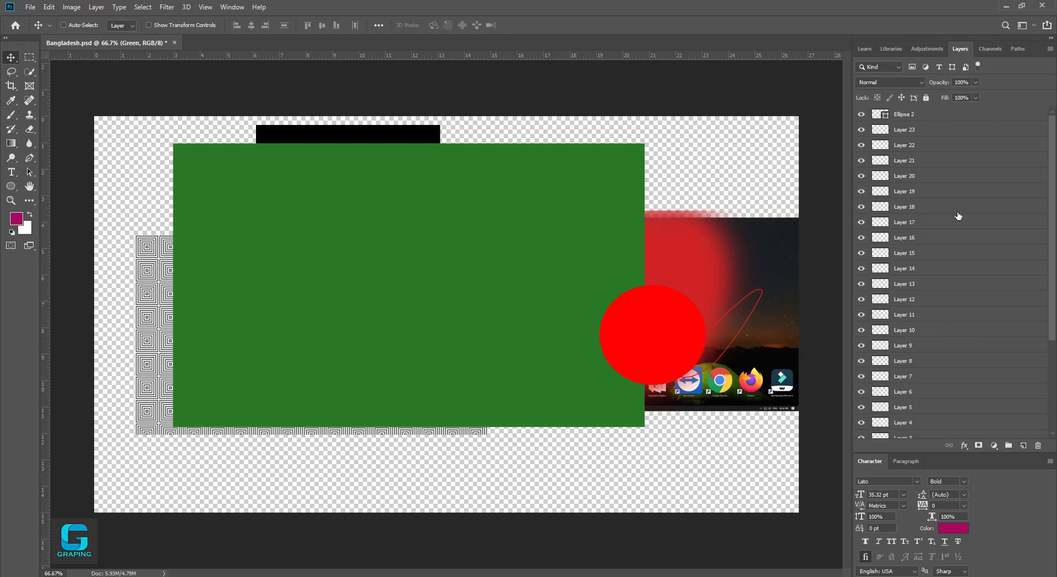
{"action": "scroll", "coordinate": [957, 231], "scroll_direction": "down", "scroll_amount": 5}
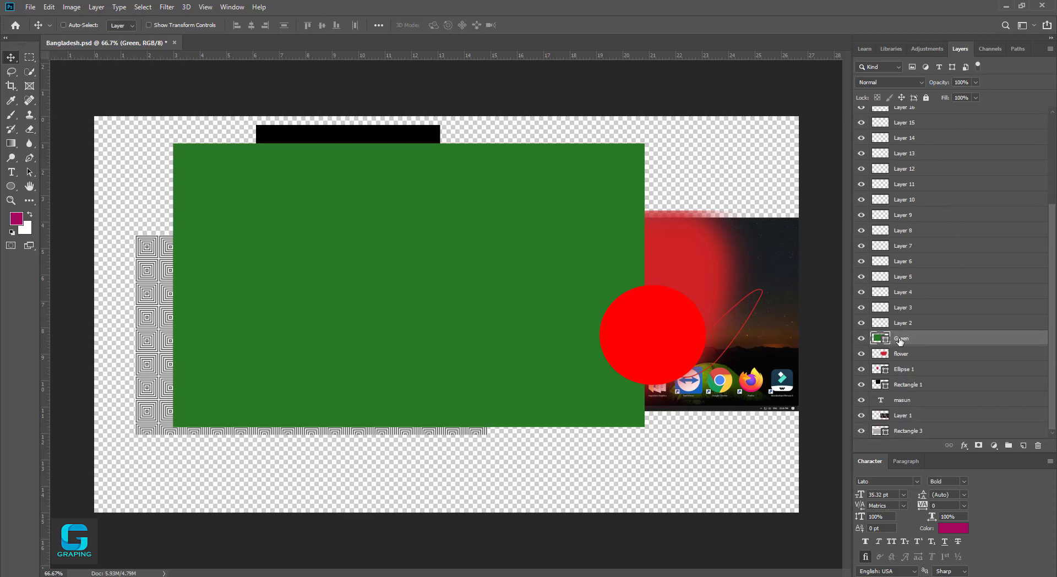
{"action": "left_click_drag", "start_coordinate": [359, 278], "coordinate": [387, 291]}
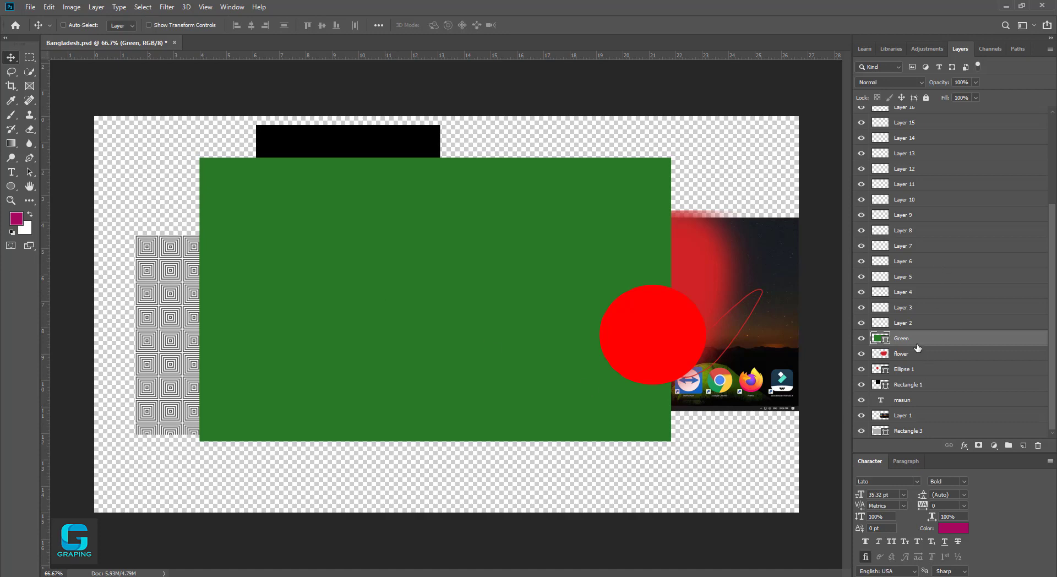
{"action": "left_click_drag", "start_coordinate": [458, 310], "coordinate": [464, 325]}
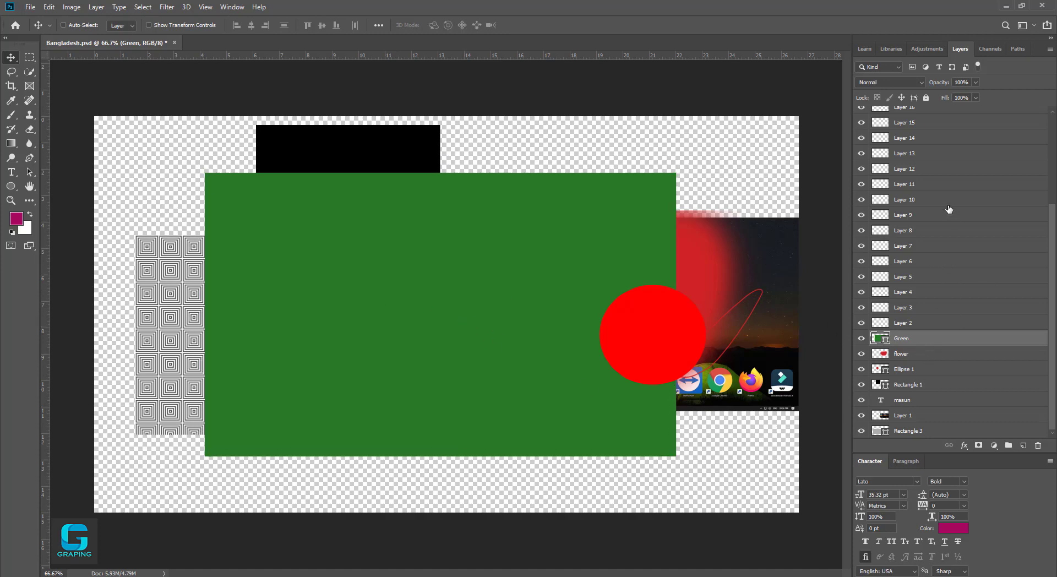
Try to move content with the empty Layer 11 active, and select Layer 9 and Layer 3 in turn.
{"action": "left_click", "coordinate": [919, 181]}
{"action": "left_click_drag", "start_coordinate": [460, 234], "coordinate": [573, 314]}
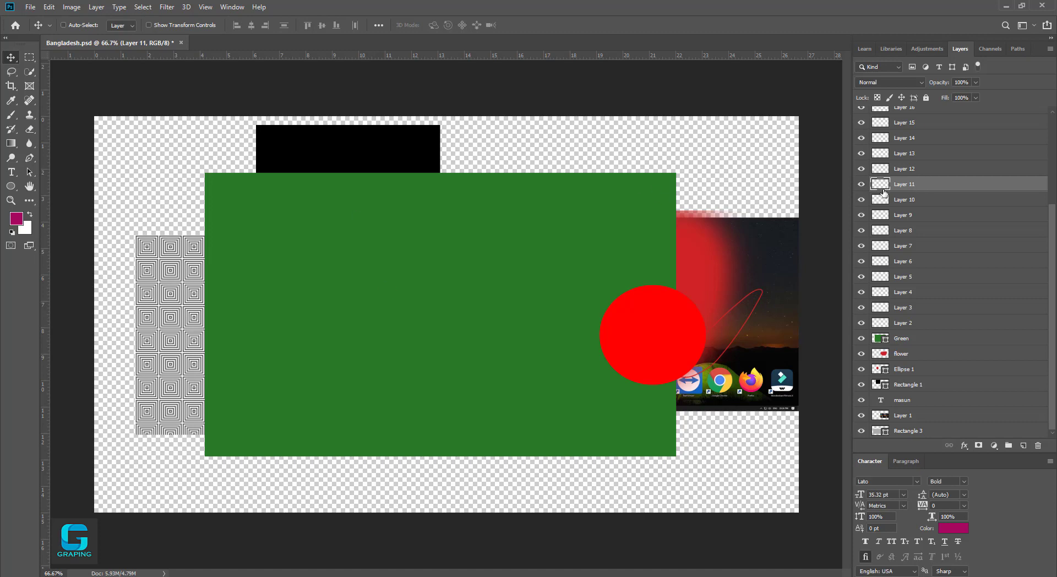
{"action": "left_click", "coordinate": [915, 200]}
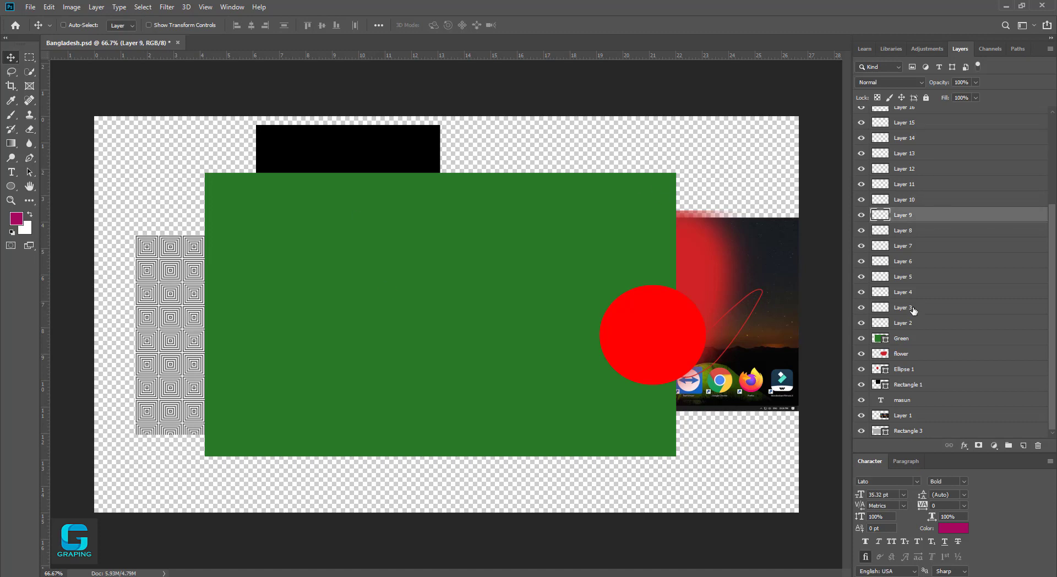
{"action": "left_click", "coordinate": [903, 308]}
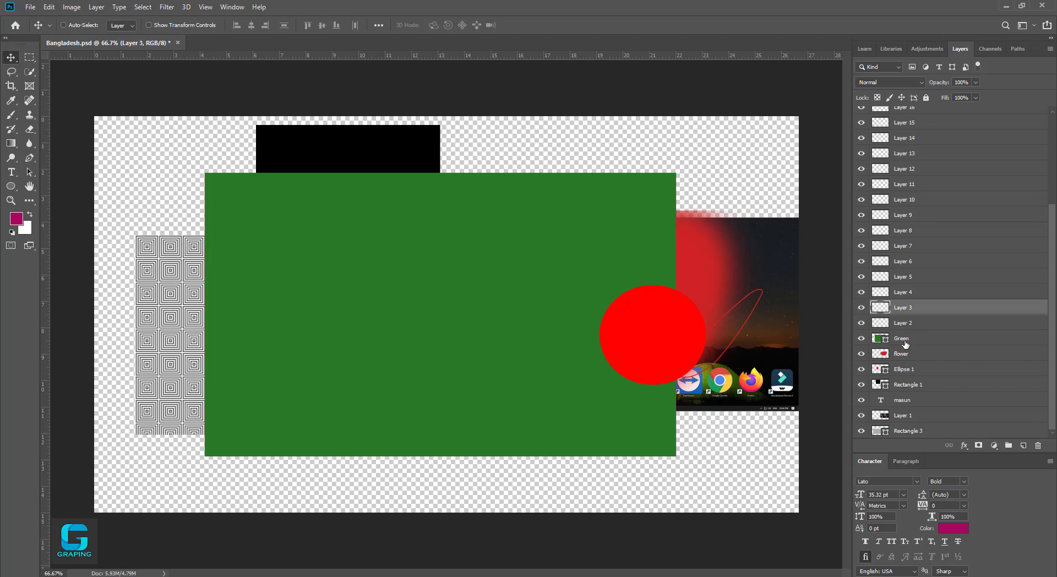
Shrink the Green rectangle to a small, nearly square block with Free Transform and place it near the canvas's upper-right corner.
{"action": "left_click", "coordinate": [901, 339]}
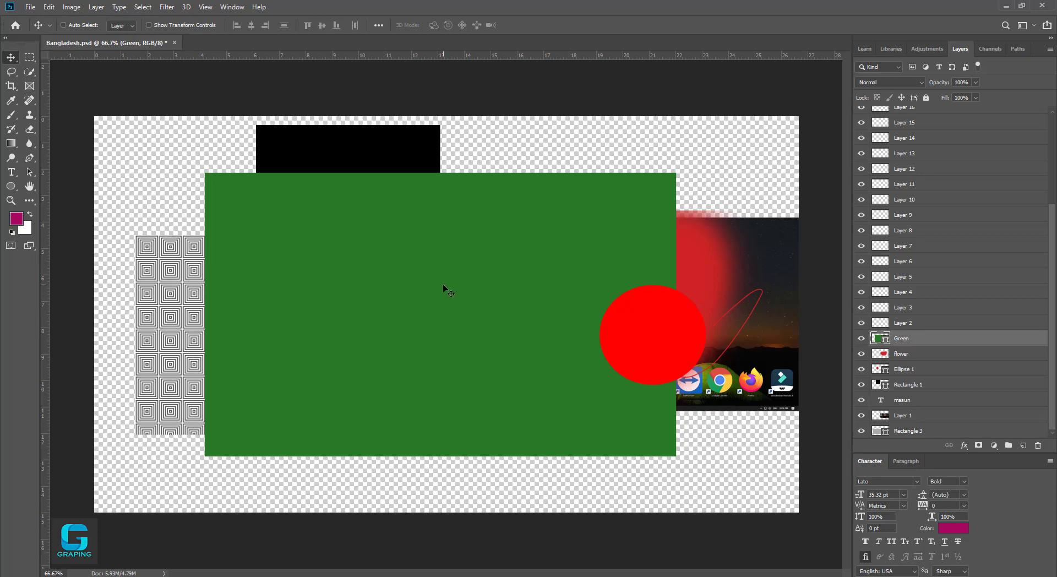
{"action": "key", "text": "ctrl+t"}
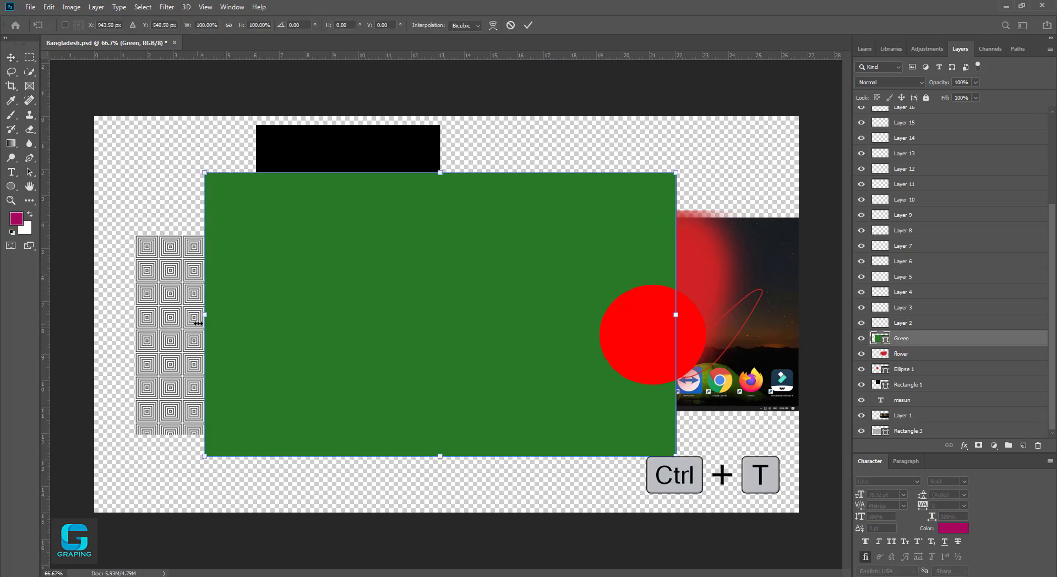
{"action": "left_click_drag", "start_coordinate": [203, 315], "coordinate": [543, 315]}
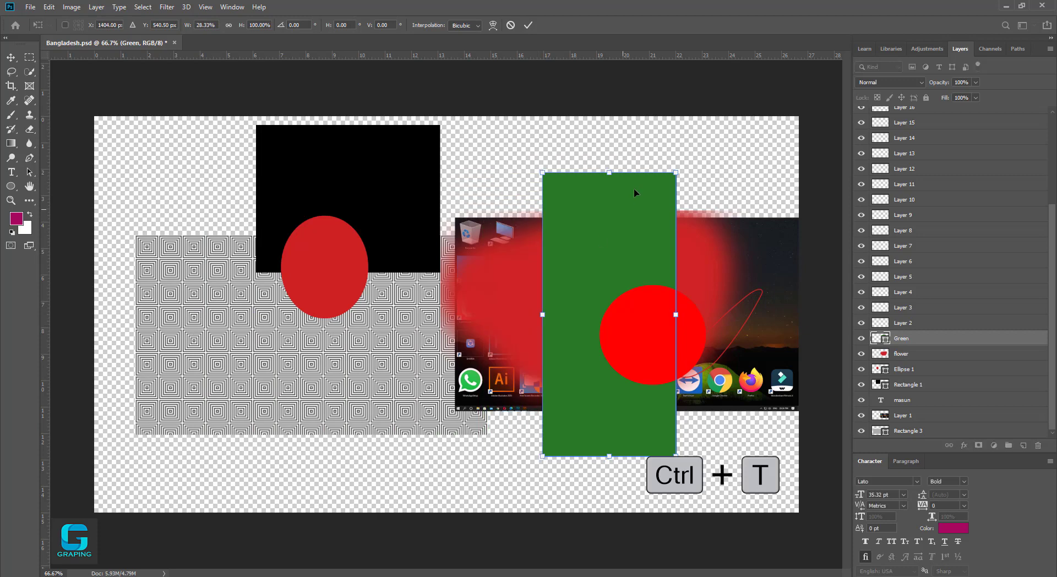
{"action": "left_click_drag", "start_coordinate": [611, 172], "coordinate": [609, 372]}
{"action": "left_click_drag", "start_coordinate": [543, 412], "coordinate": [693, 162]}
{"action": "key", "text": "Return"}
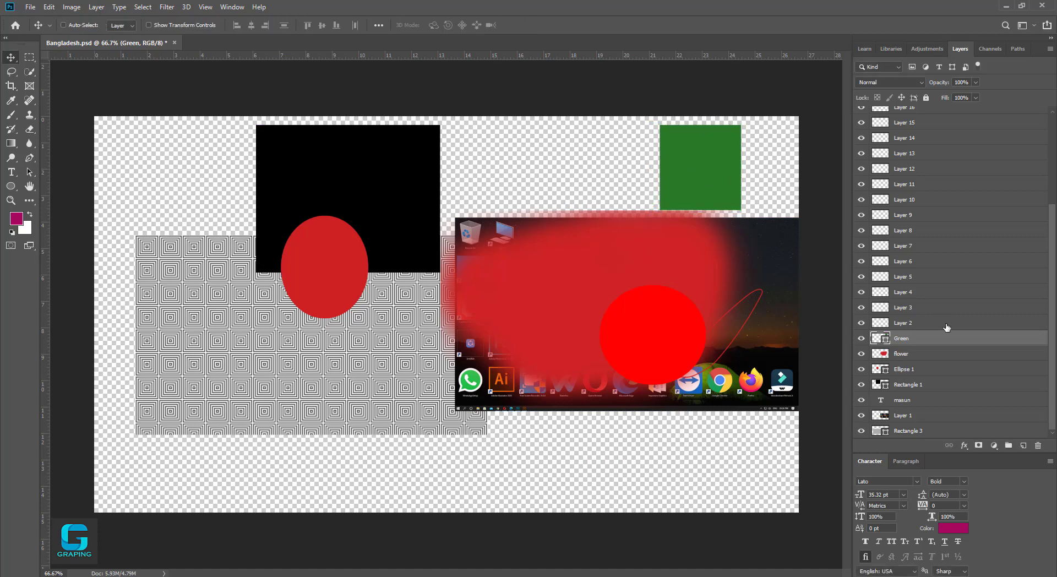
Shrink the flower layer to a small red blob with Free Transform and move it off the canvas.
{"action": "left_click", "coordinate": [909, 355]}
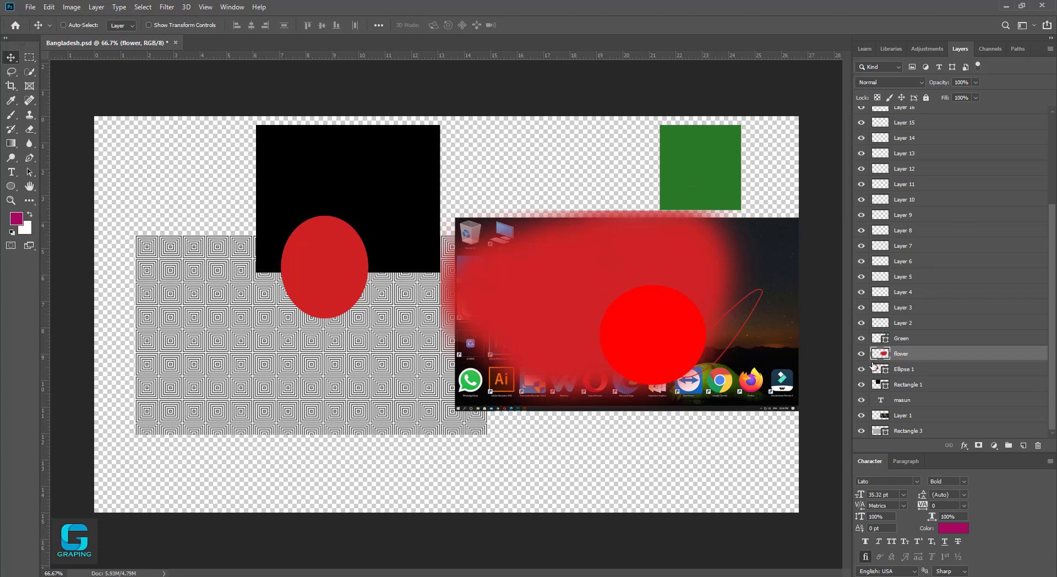
{"action": "key", "text": "ctrl+t"}
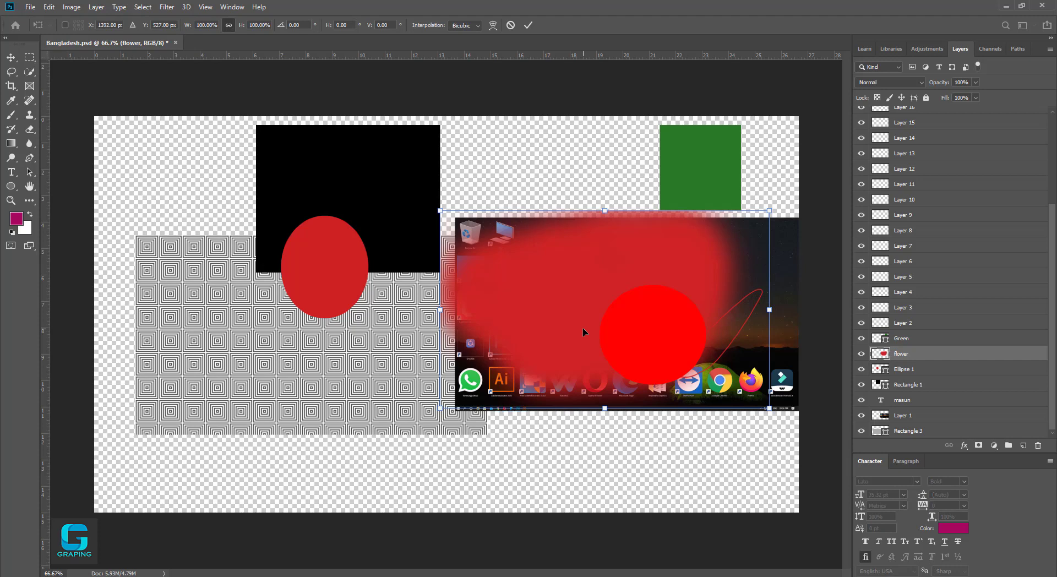
{"action": "key", "text": "Return"}
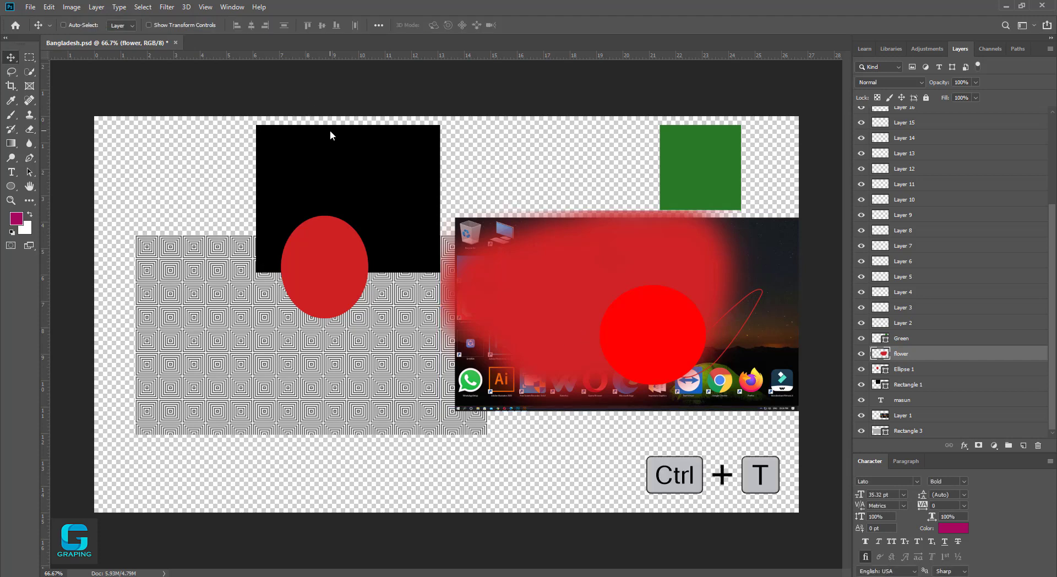
{"action": "key", "text": "ctrl+t"}
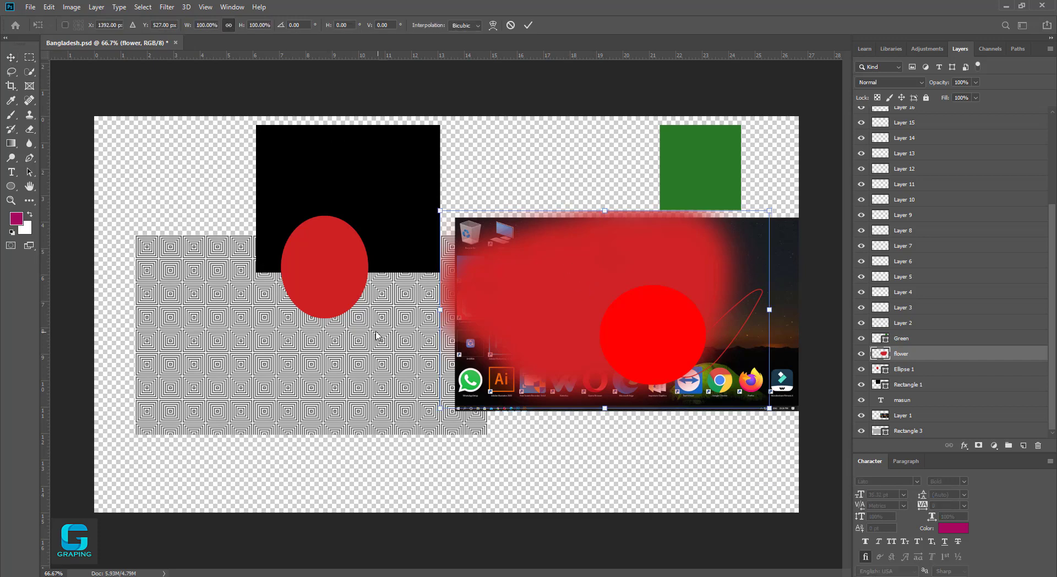
{"action": "left_click_drag", "start_coordinate": [437, 310], "coordinate": [734, 357]}
{"action": "key", "text": "Return"}
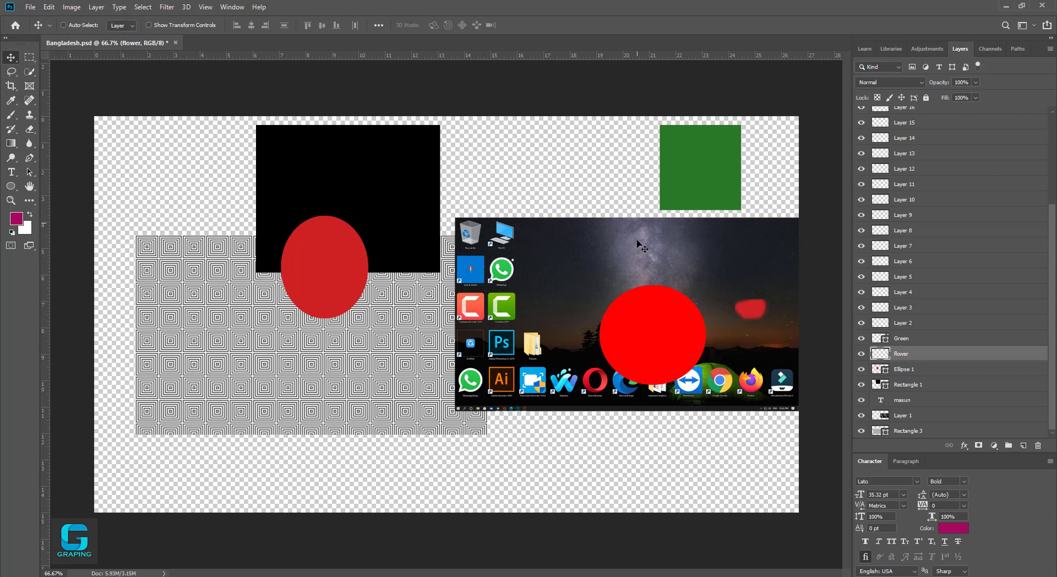
{"action": "left_click", "coordinate": [173, 182]}
{"action": "left_click_drag", "start_coordinate": [173, 182], "coordinate": [473, 370]}
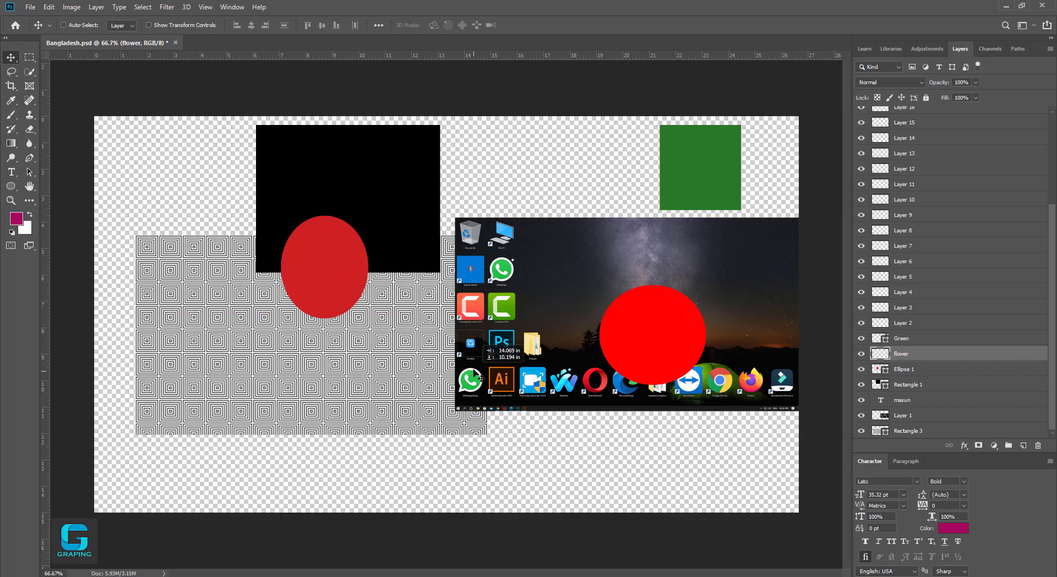
Delete Ellipse 2 together with the empty layers Layer 2 to Layer 23 above Green.
{"action": "scroll", "coordinate": [932, 233], "scroll_direction": "up", "scroll_amount": 3}
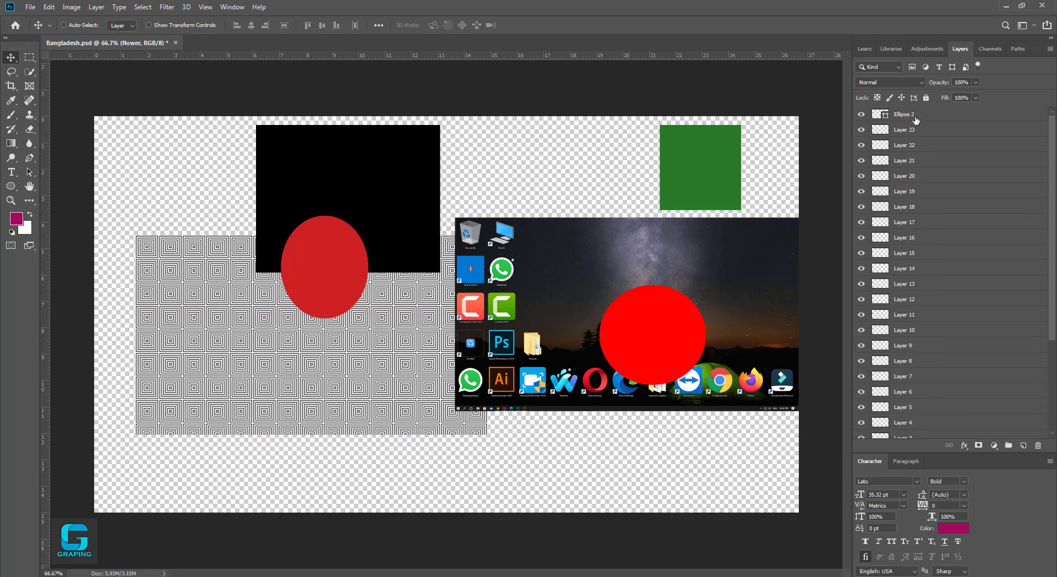
{"action": "left_click", "coordinate": [916, 117]}
{"action": "left_click", "coordinate": [929, 428], "text": "shift"}
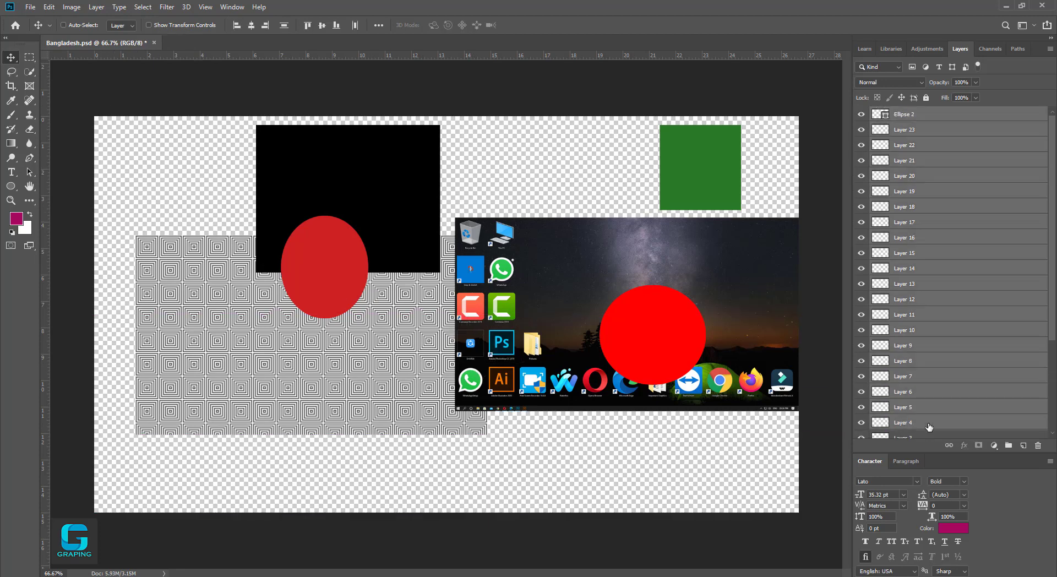
{"action": "key", "text": "Delete"}
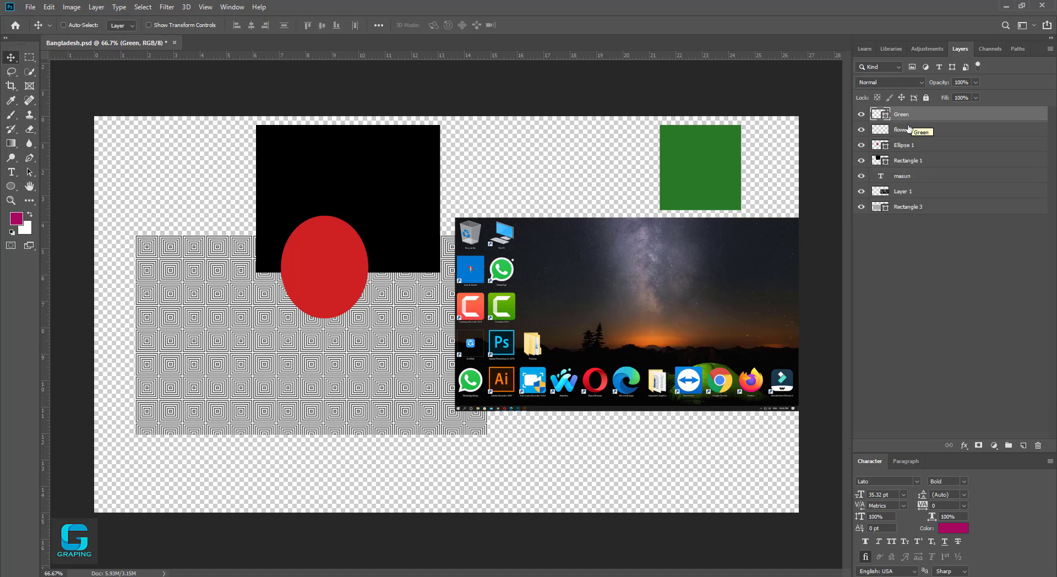
Select the flower, Rectangle 3 and Green layers one at a time, ending on flower.
{"action": "left_click", "coordinate": [903, 131]}
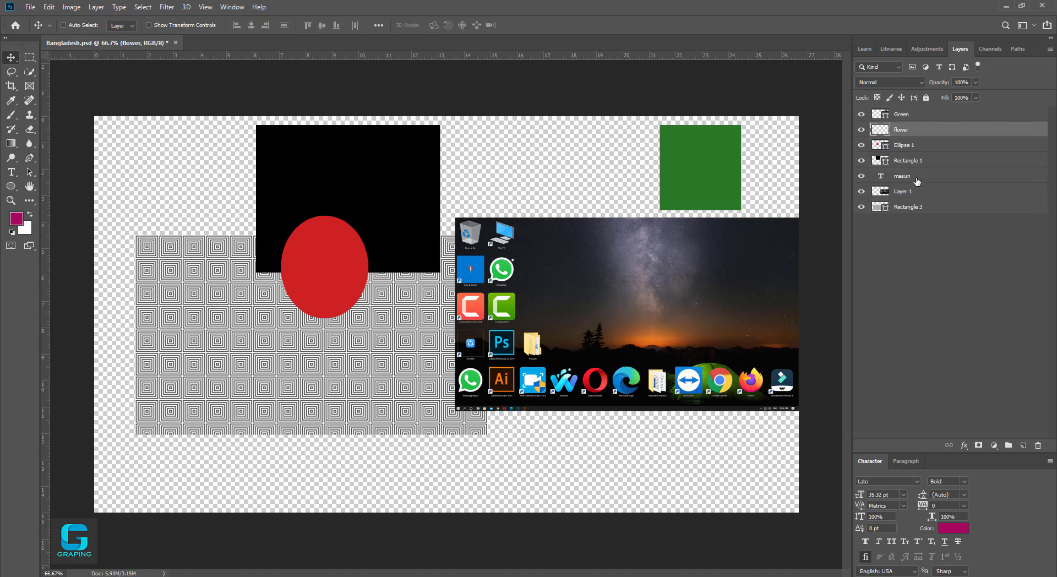
{"action": "left_click", "coordinate": [909, 207]}
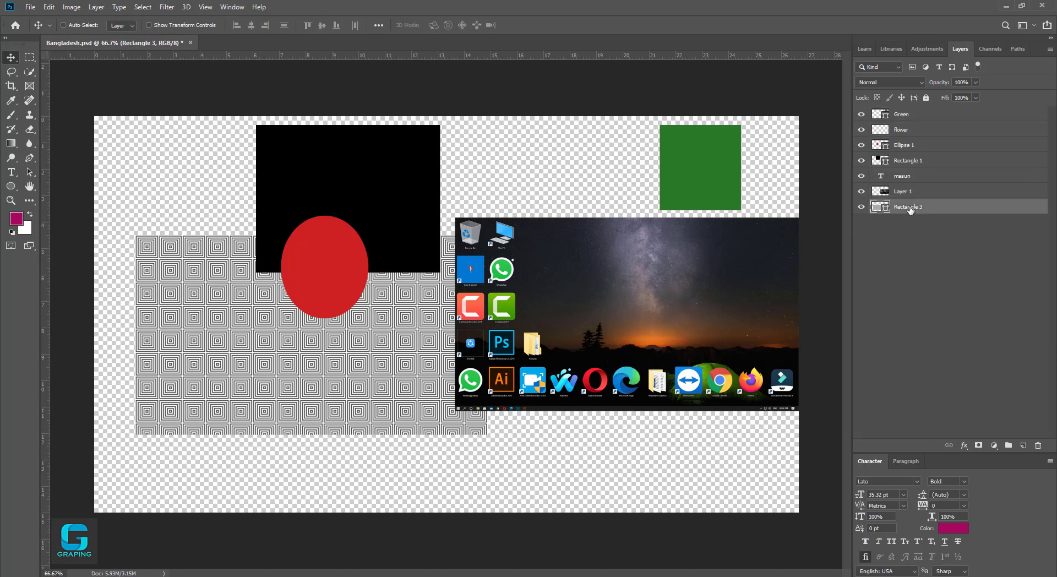
{"action": "left_click", "coordinate": [909, 119]}
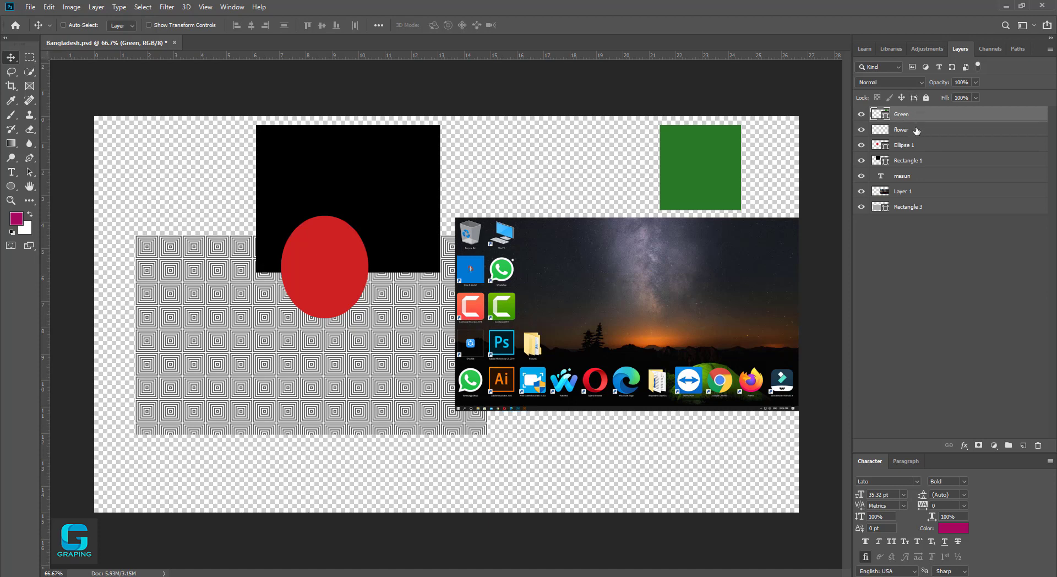
{"action": "left_click", "coordinate": [916, 130]}
Select the Green and Rectangle 3 layers together and move them about 1 in left and 2.08 in down.
{"action": "left_click", "coordinate": [912, 114]}
{"action": "key", "text": "ctrl"}
{"action": "left_click", "coordinate": [915, 213], "text": "ctrl"}
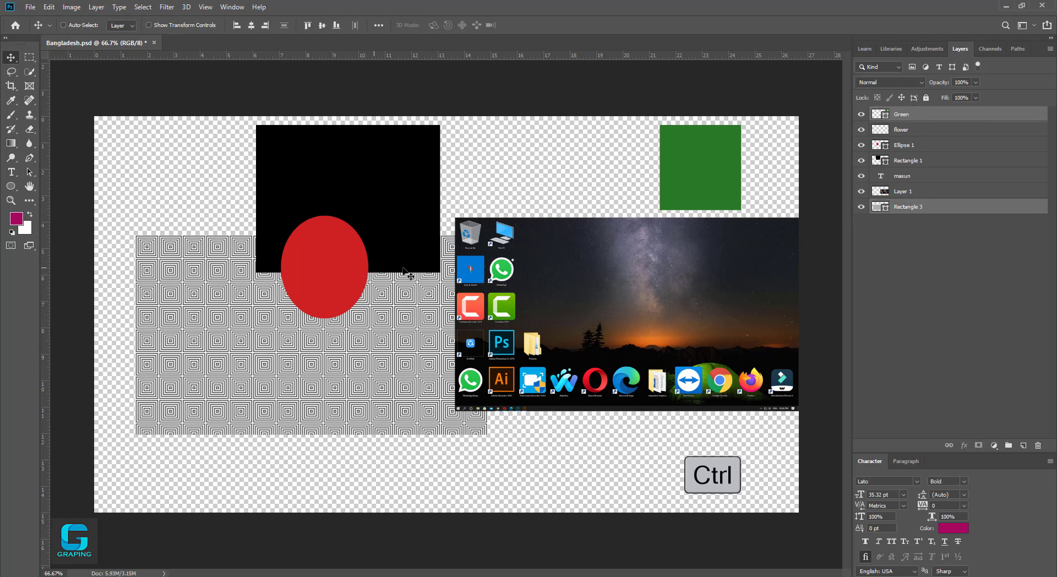
{"action": "left_click_drag", "start_coordinate": [582, 288], "coordinate": [554, 337]}
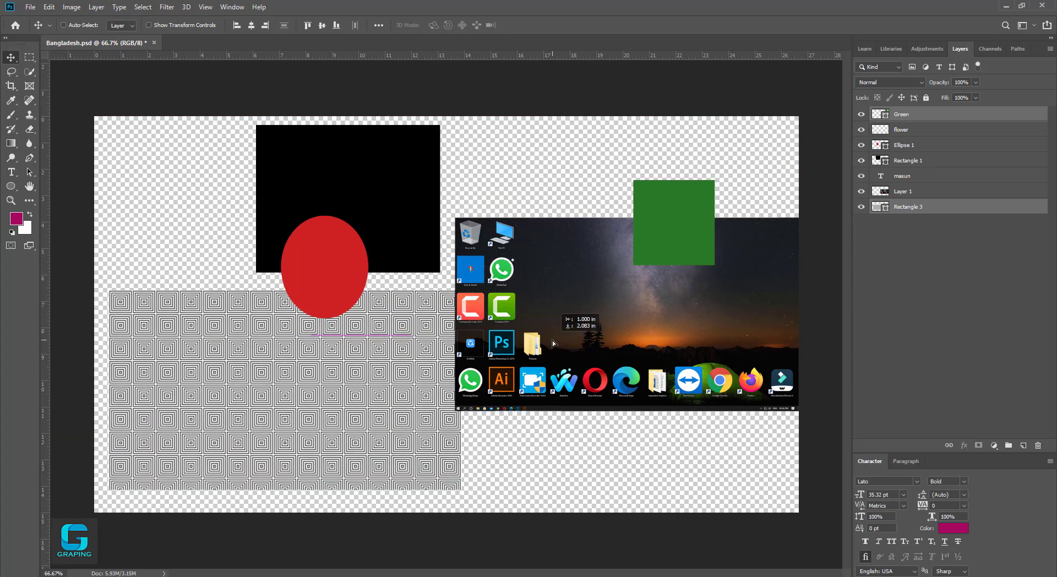
Add flower and Ellipse 1 to the layer selection and move all four layers together up and right, then back left and down.
{"action": "key", "text": "ctrl"}
{"action": "left_click", "coordinate": [909, 132], "text": "ctrl"}
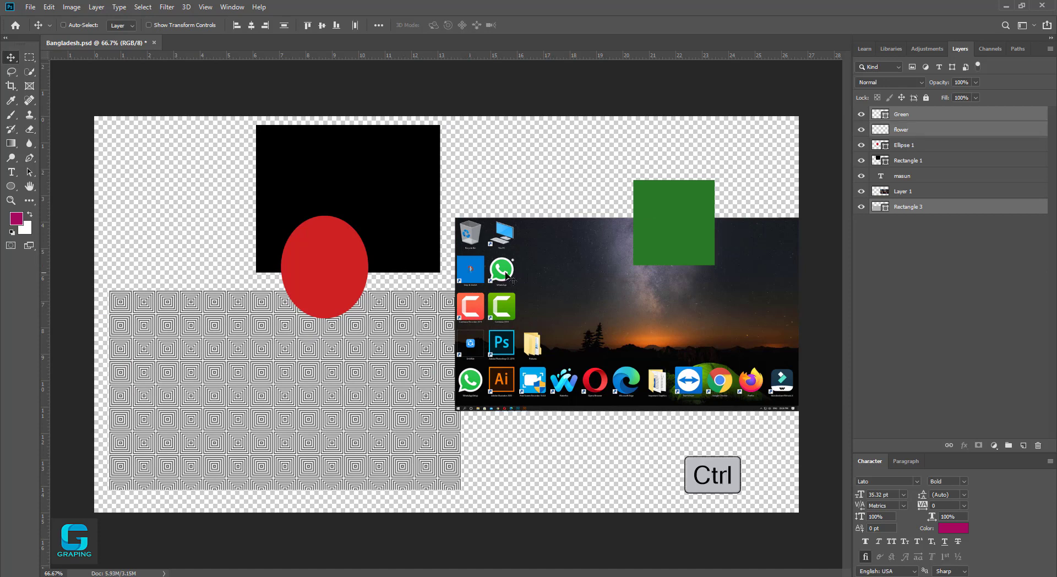
{"action": "left_click", "coordinate": [901, 146], "text": "ctrl"}
{"action": "left_click_drag", "start_coordinate": [640, 279], "coordinate": [702, 231]}
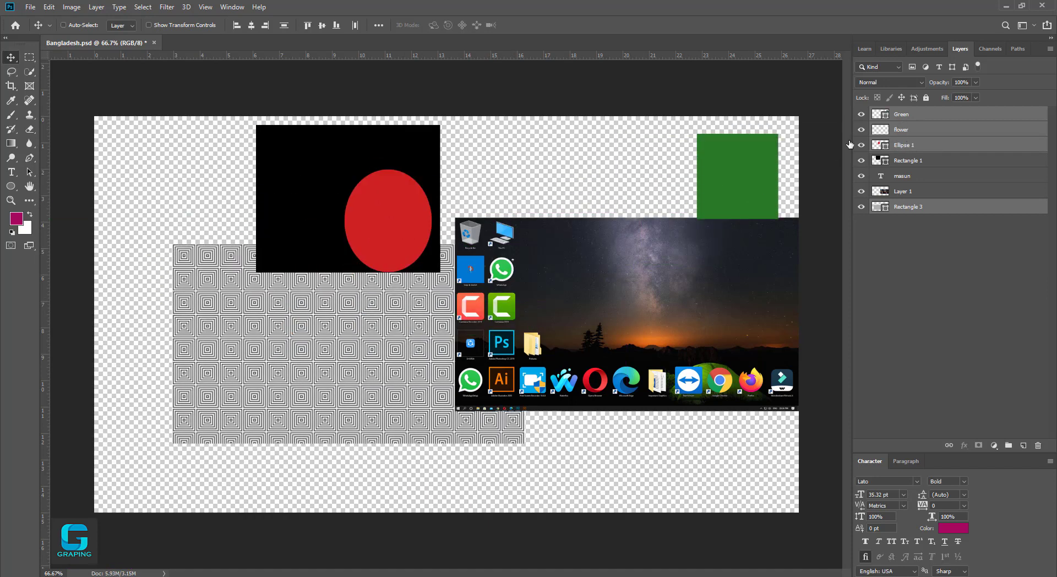
{"action": "left_click_drag", "start_coordinate": [746, 176], "coordinate": [628, 208]}
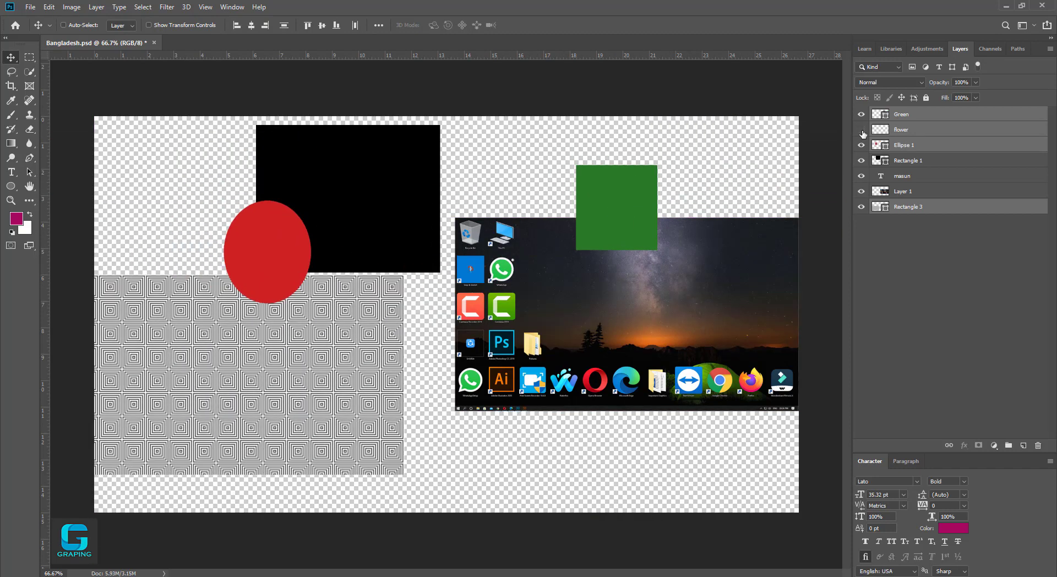
Hide the flower layer and shift the selected layers together to the right and slightly up.
{"action": "left_click", "coordinate": [861, 131]}
{"action": "left_click_drag", "start_coordinate": [590, 217], "coordinate": [639, 210]}
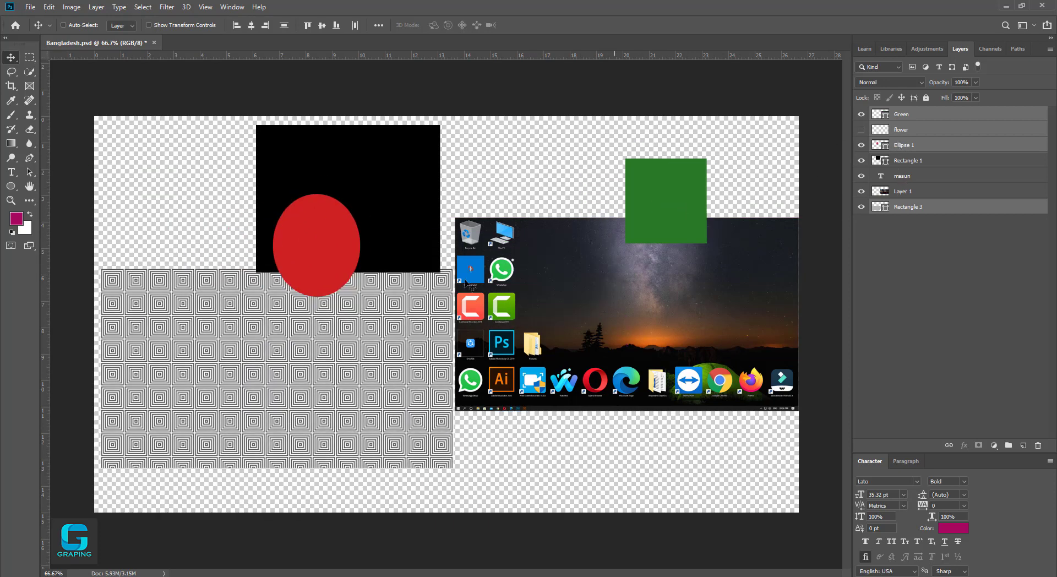
{"action": "mouse_move", "coordinate": [671, 208]}
{"action": "left_mouse_down"}
{"action": "mouse_move", "coordinate": [565, 303]}
{"action": "mouse_move", "coordinate": [672, 235]}
{"action": "mouse_move", "coordinate": [691, 207]}
{"action": "left_mouse_up"}
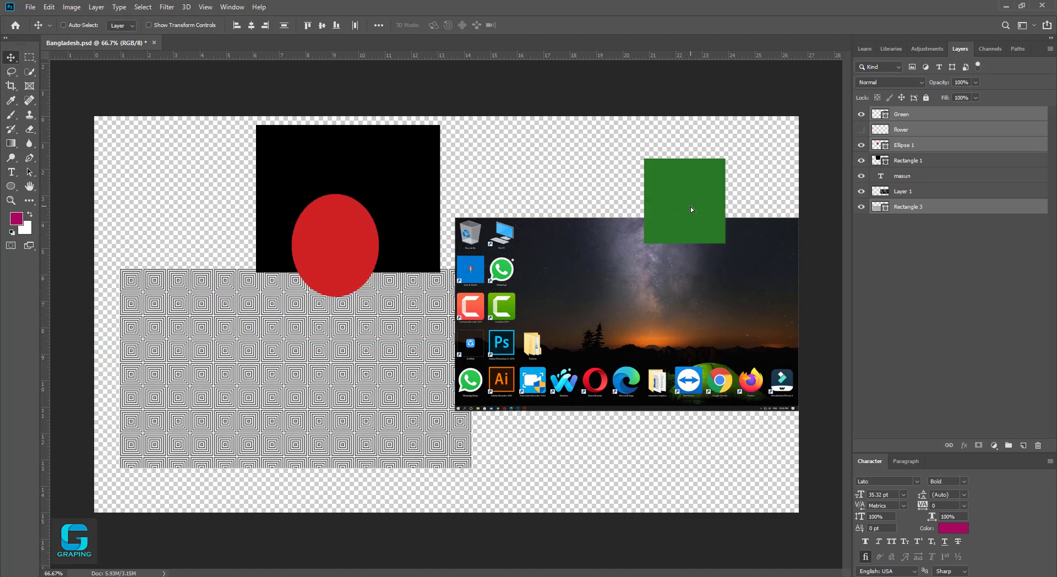
Move Layer 1 below Rectangle 3 in the layer stack, and select all layers through Green before clearing the selection.
{"action": "left_click", "coordinate": [922, 195]}
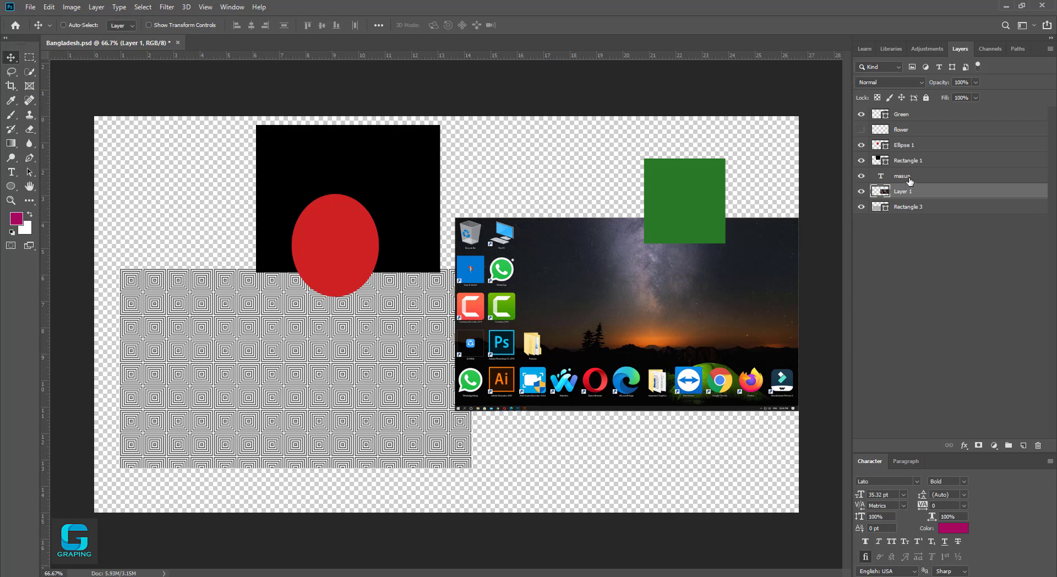
{"action": "mouse_move", "coordinate": [913, 194]}
{"action": "left_mouse_down"}
{"action": "mouse_move", "coordinate": [902, 113]}
{"action": "mouse_move", "coordinate": [906, 213]}
{"action": "left_mouse_up"}
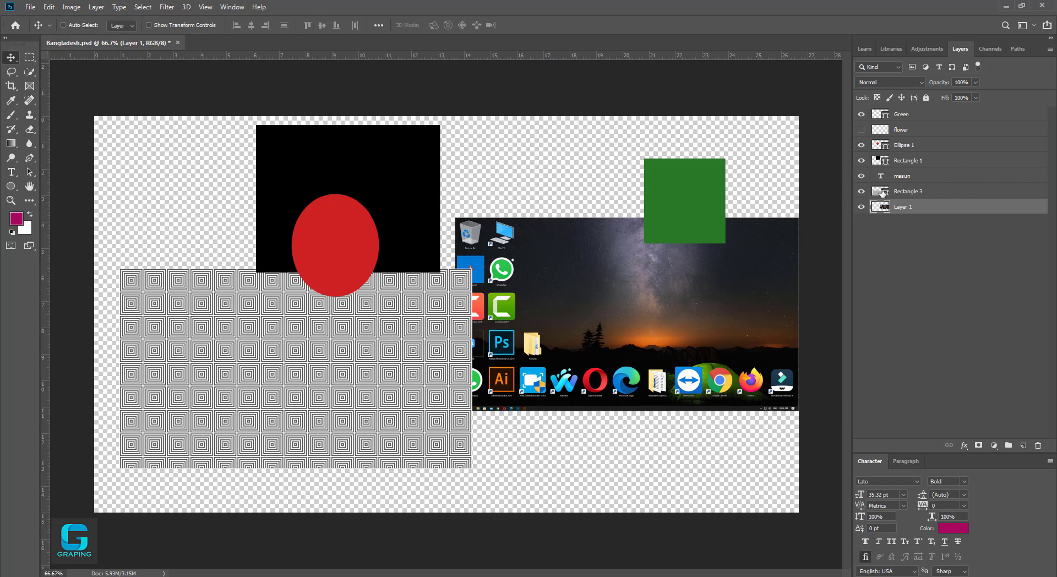
{"action": "left_click", "coordinate": [902, 114], "text": "shift"}
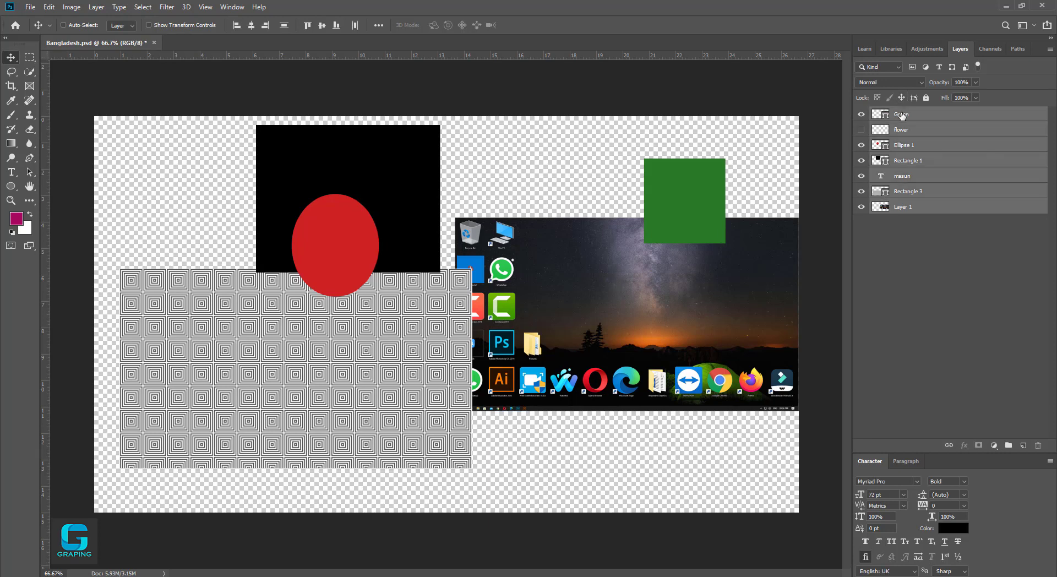
{"action": "left_click", "coordinate": [915, 265]}
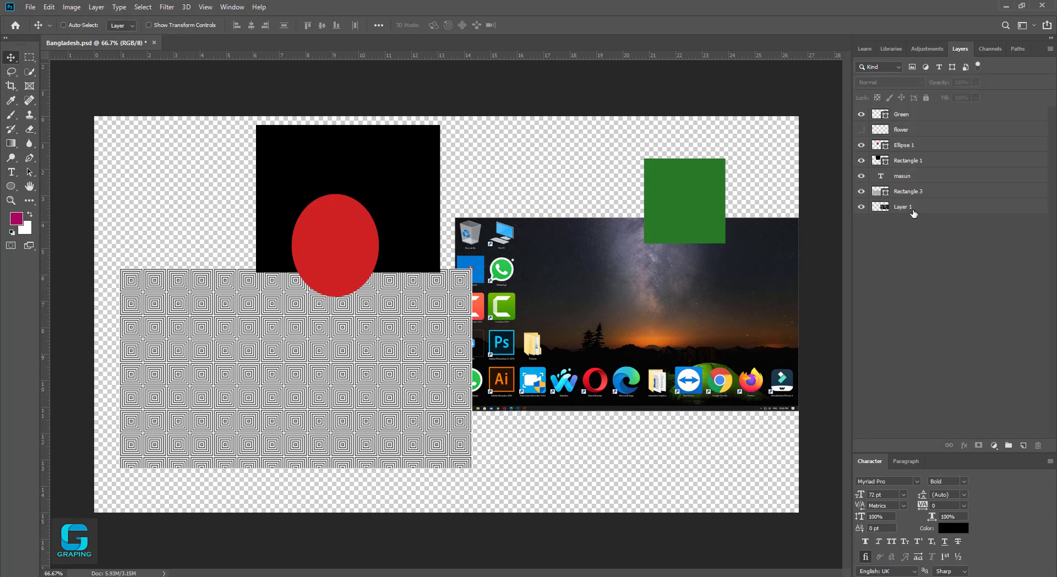
Select Layer 1 and add the Rectangle 3 and Ellipse 1 layers individually to the selection.
{"action": "left_click", "coordinate": [914, 208]}
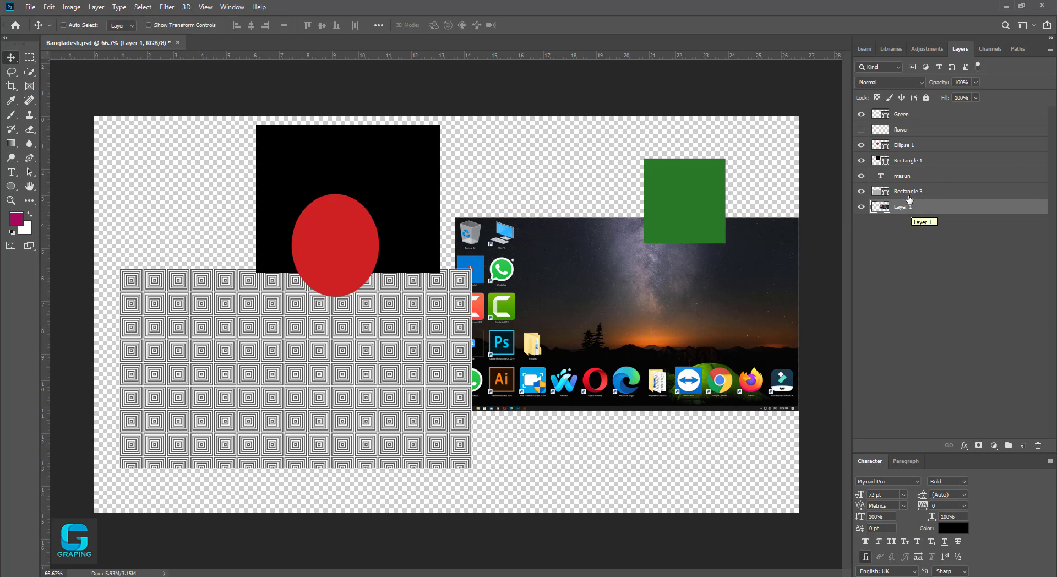
{"action": "key", "text": "ctrl"}
{"action": "left_click", "coordinate": [908, 192], "text": "ctrl"}
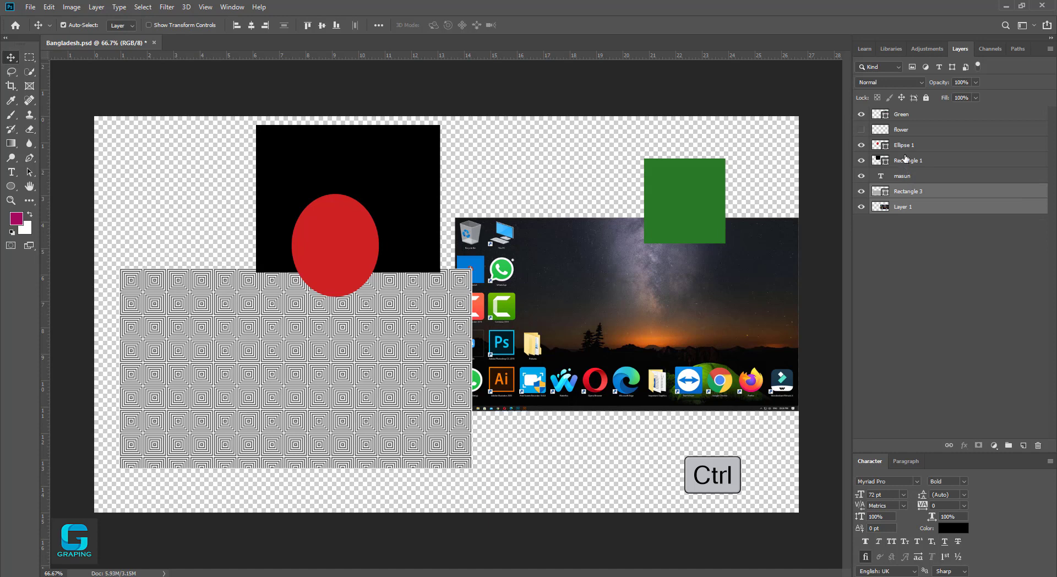
{"action": "left_click", "coordinate": [904, 145], "text": "ctrl"}
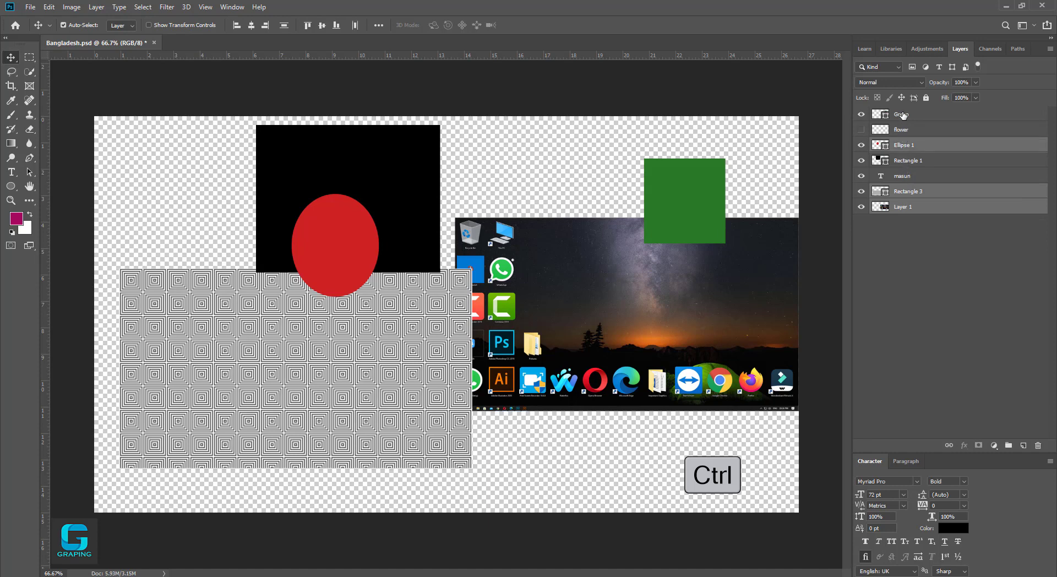
Select the layer ranges Layer 1 to Green, Layer 1 to Rectangle 1, and Layer 1 to Green again, then clear the selection.
{"action": "left_click", "coordinate": [905, 208]}
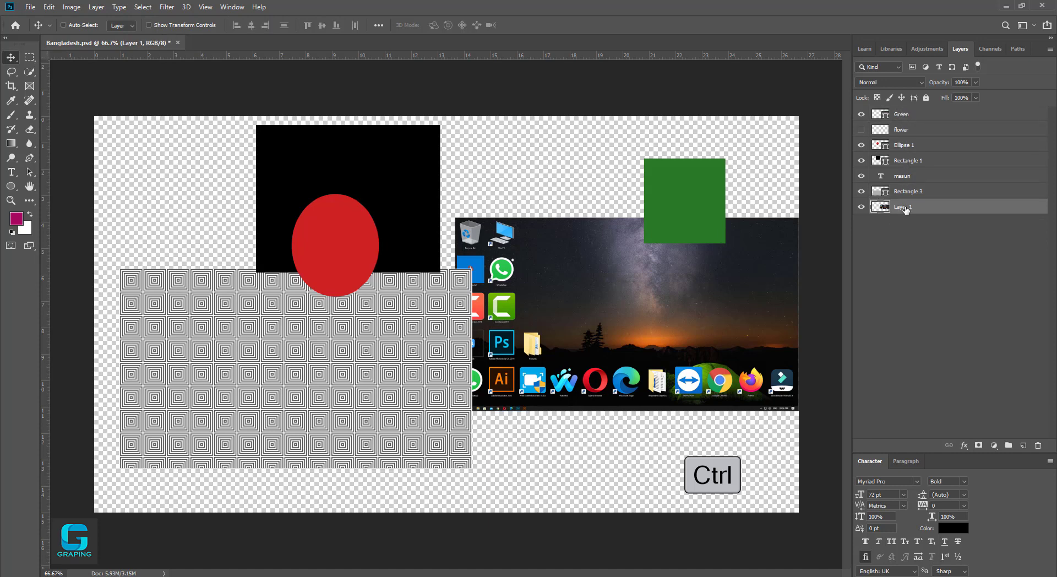
{"action": "left_click", "coordinate": [903, 116], "text": "shift"}
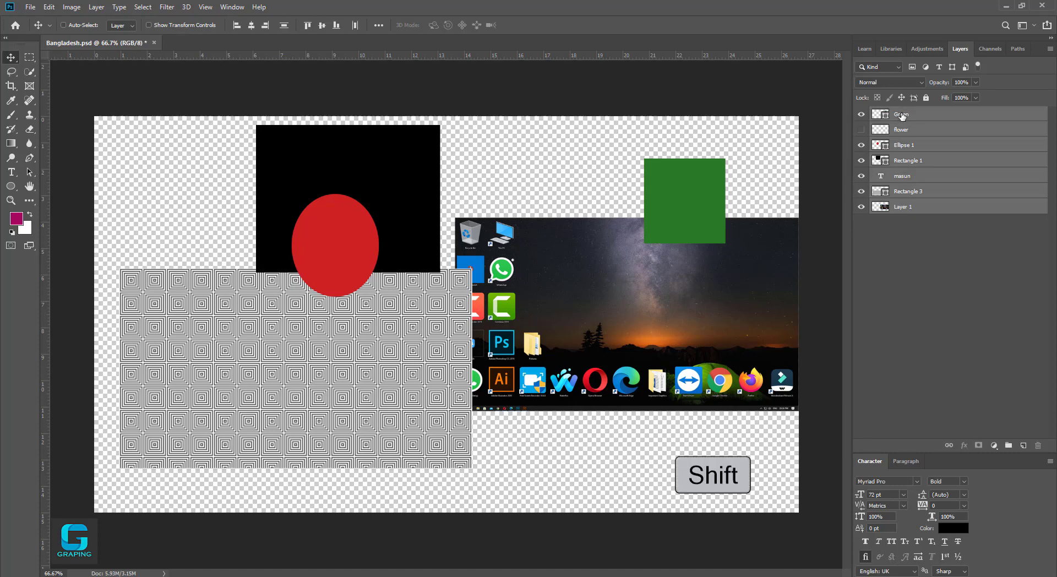
{"action": "left_click", "coordinate": [912, 208]}
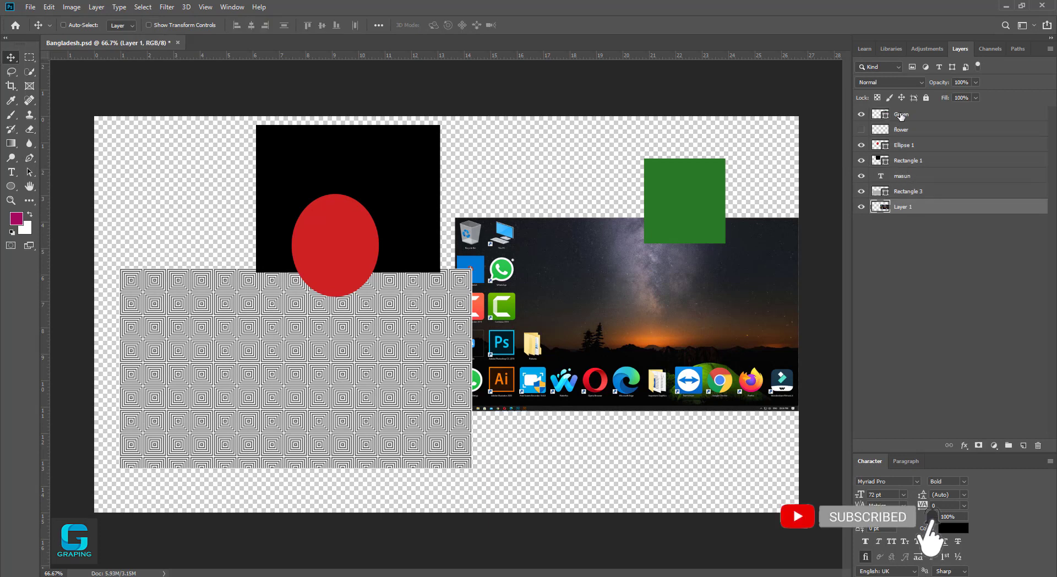
{"action": "left_click", "coordinate": [907, 161], "text": "shift"}
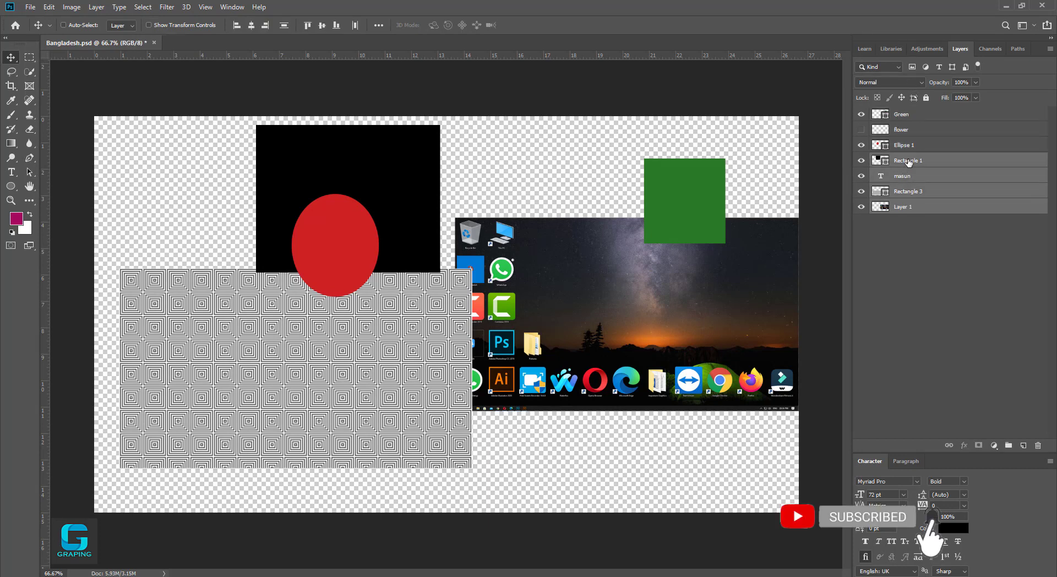
{"action": "left_click", "coordinate": [912, 208]}
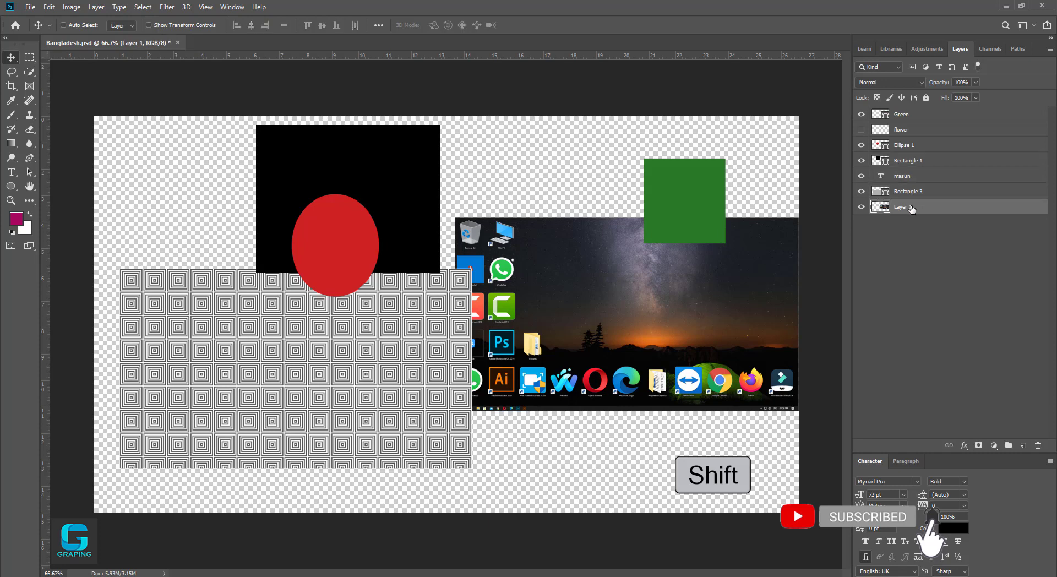
{"action": "left_click", "coordinate": [905, 116], "text": "shift"}
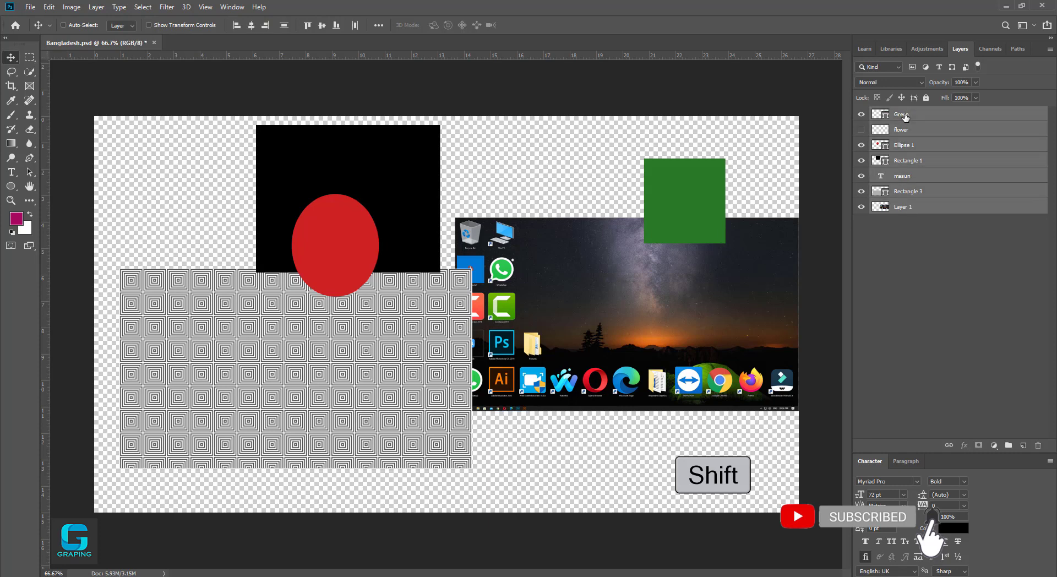
{"action": "left_click", "coordinate": [900, 233]}
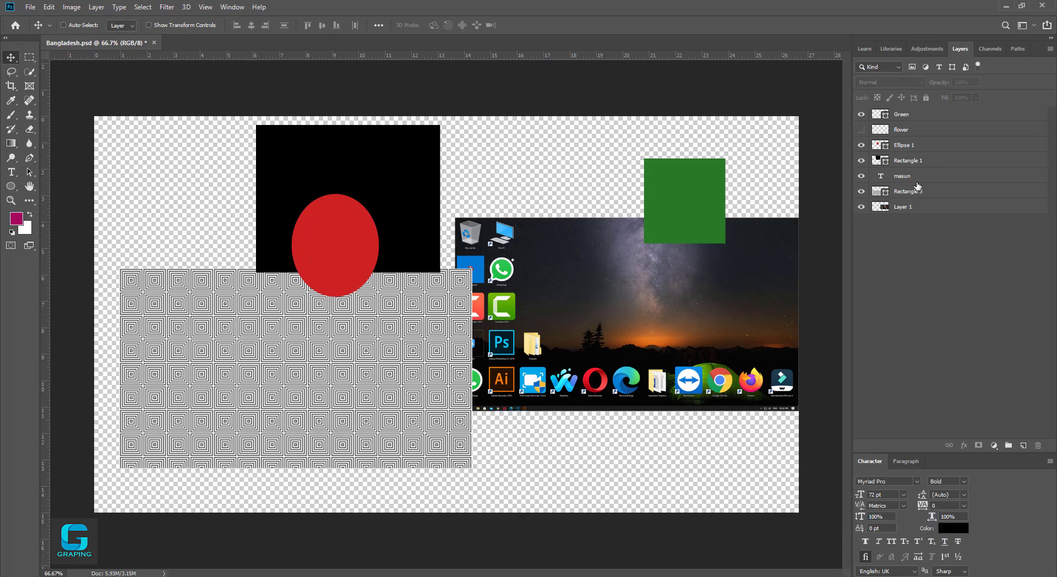
Select only Layer 1 and Green without the layers between them, then select the whole range from Green to Layer 1.
{"action": "left_click", "coordinate": [911, 206]}
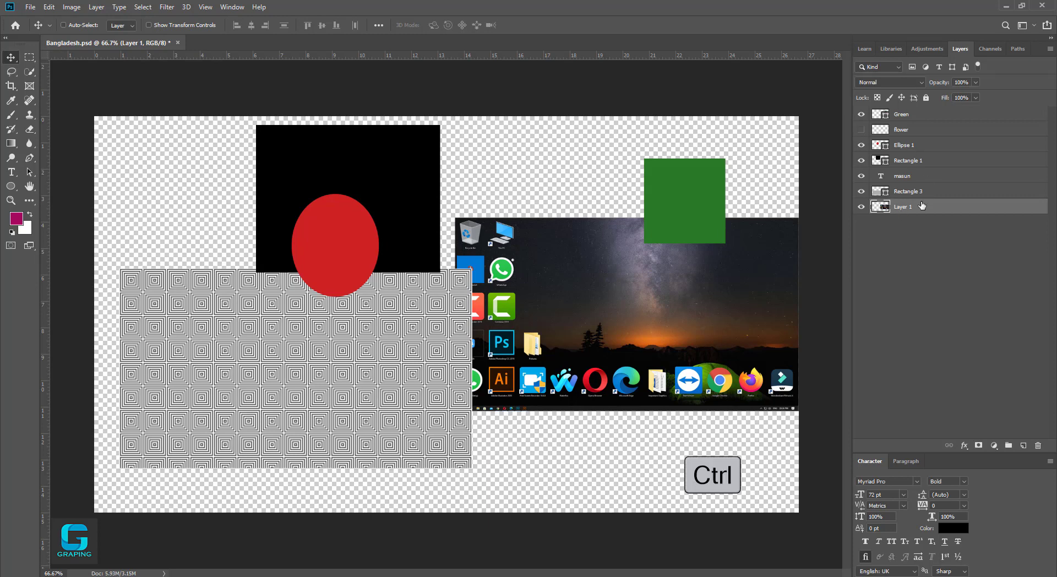
{"action": "key", "text": "ctrl"}
{"action": "left_click", "coordinate": [902, 114], "text": "ctrl"}
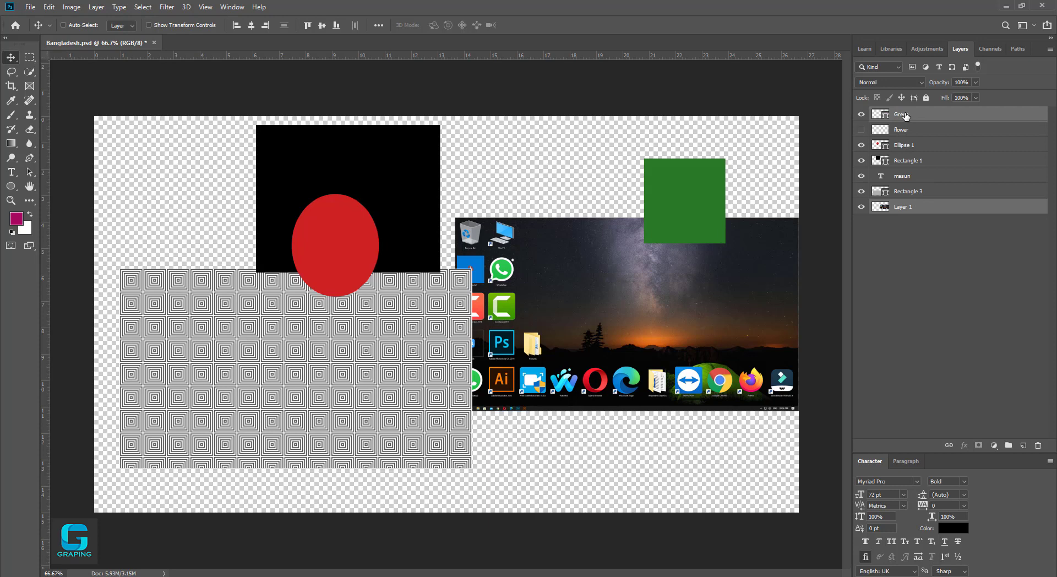
{"action": "left_click", "coordinate": [903, 115]}
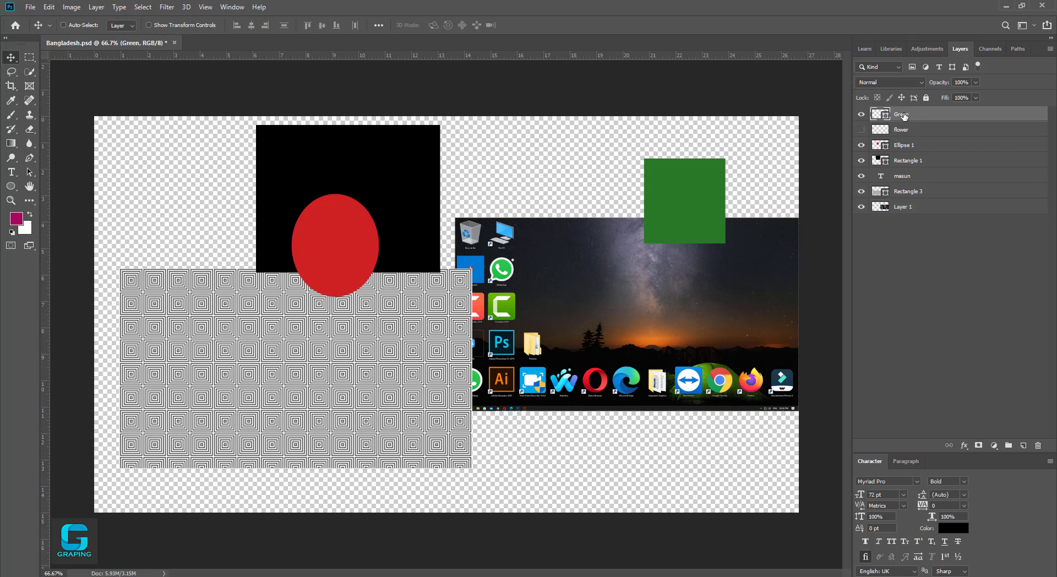
{"action": "left_click", "coordinate": [910, 208], "text": "shift"}
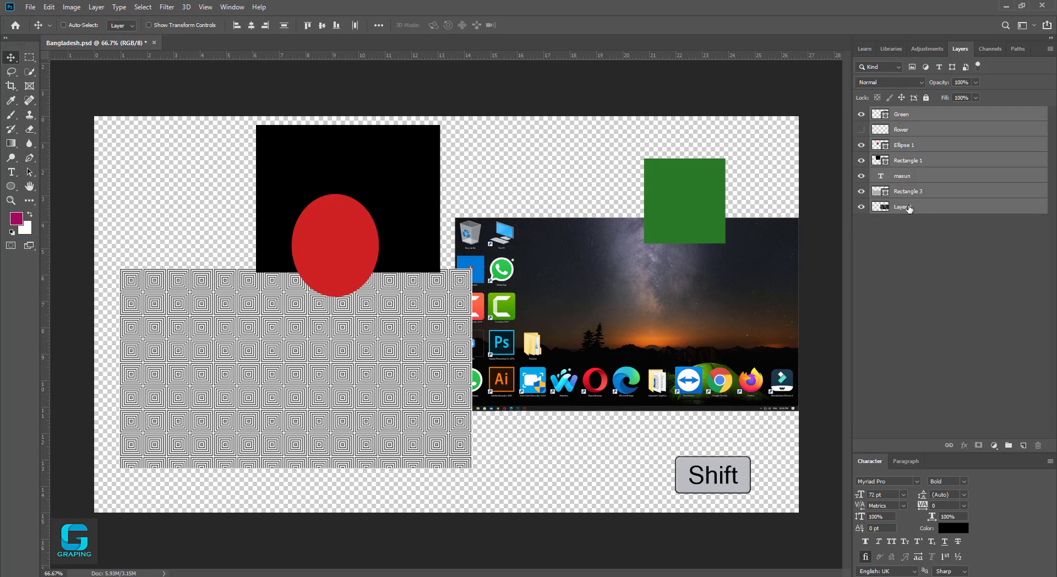
Select Layer 1, Rectangle 3, flower and Rectangle 1 one at a time.
{"action": "left_click", "coordinate": [910, 208]}
{"action": "left_click", "coordinate": [910, 191]}
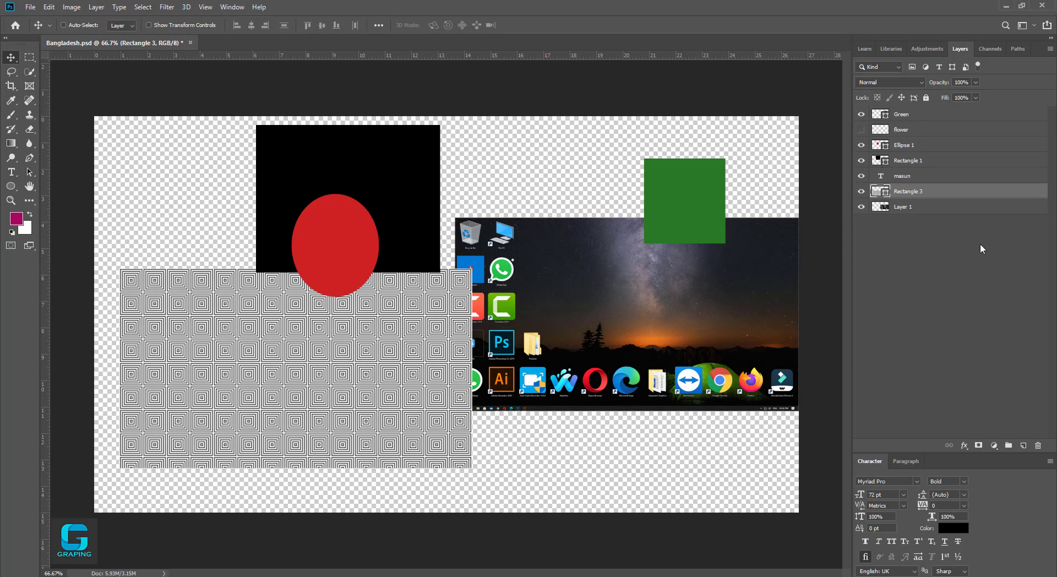
{"action": "left_click", "coordinate": [911, 130]}
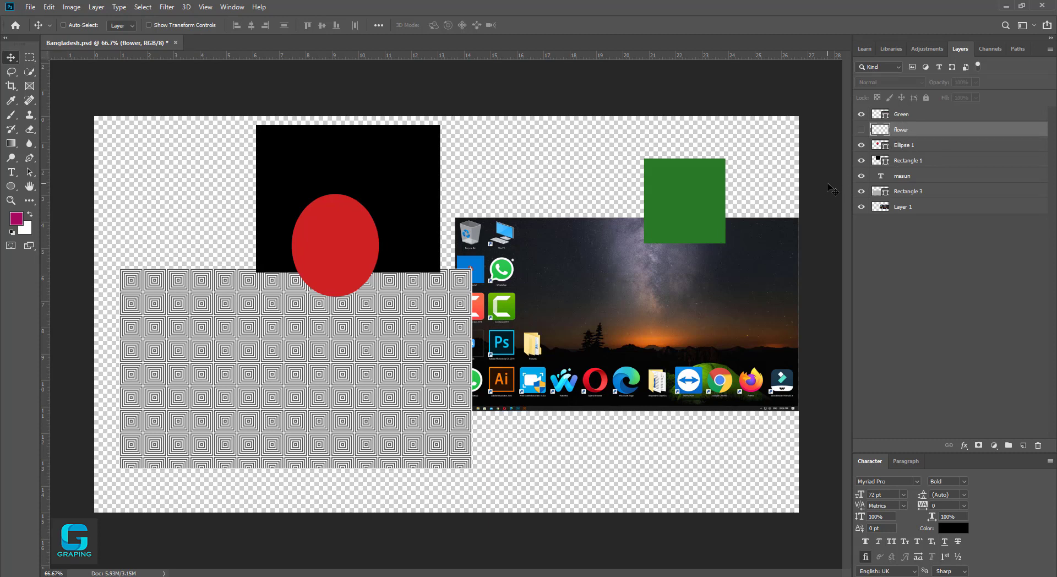
{"action": "left_click", "coordinate": [917, 164]}
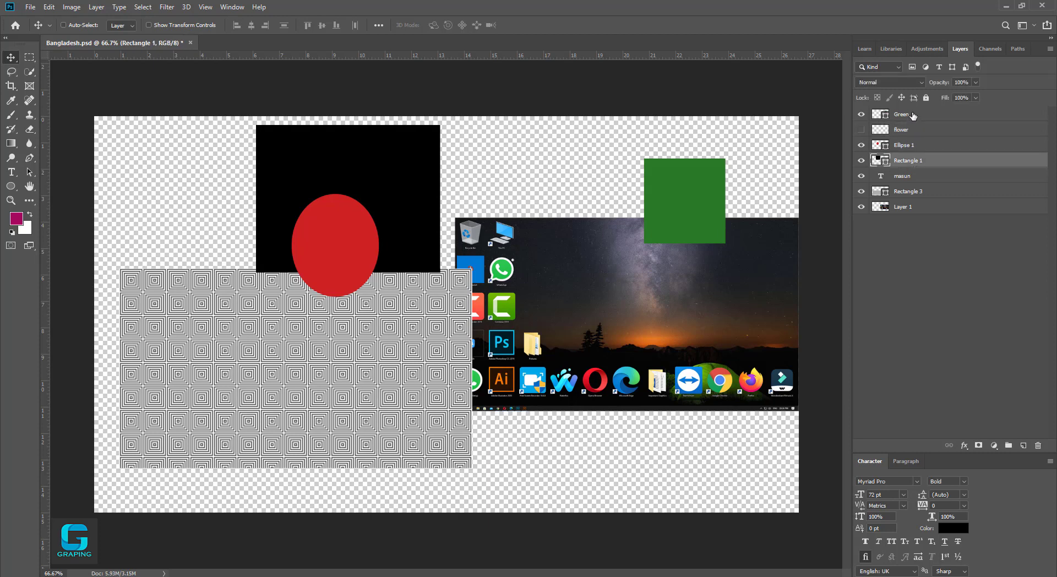
Select the layer ranges Green to Ellipse 1, Layer 1 to Rectangle 1, and finally Green to Layer 1.
{"action": "left_click", "coordinate": [912, 115]}
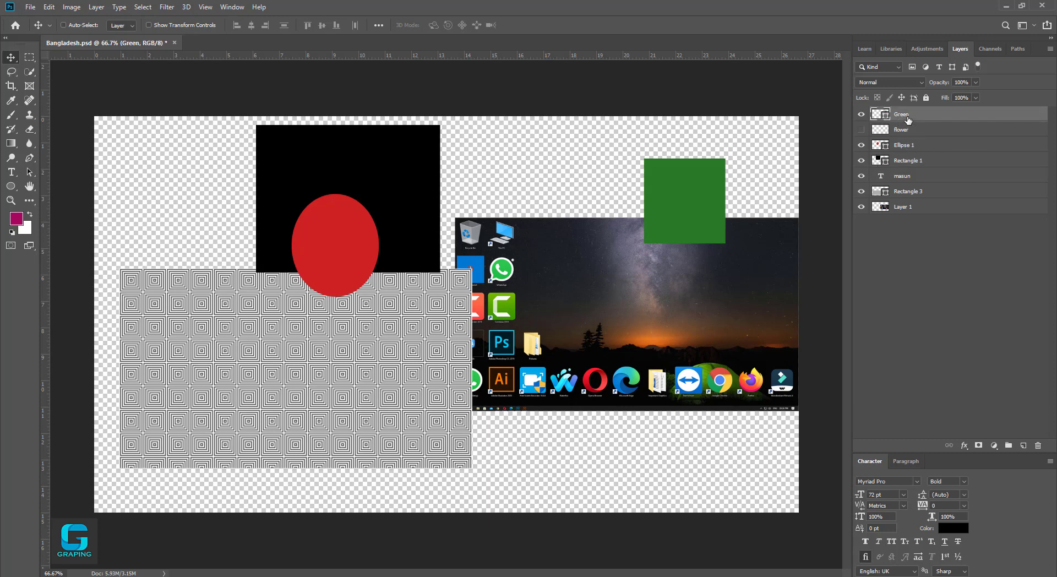
{"action": "left_click", "coordinate": [904, 147], "text": "shift"}
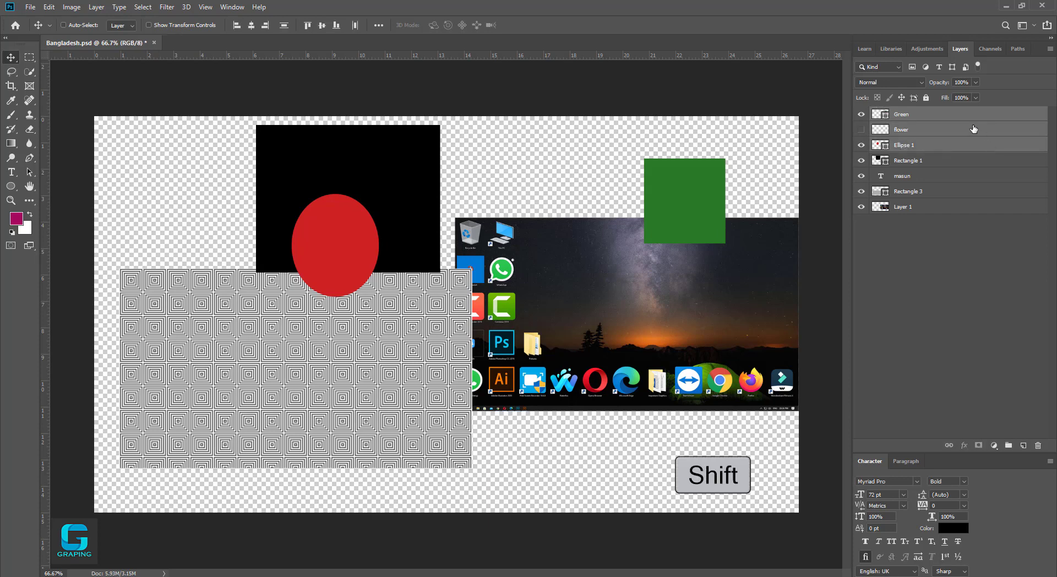
{"action": "left_click", "coordinate": [921, 209]}
{"action": "left_click", "coordinate": [912, 160], "text": "shift"}
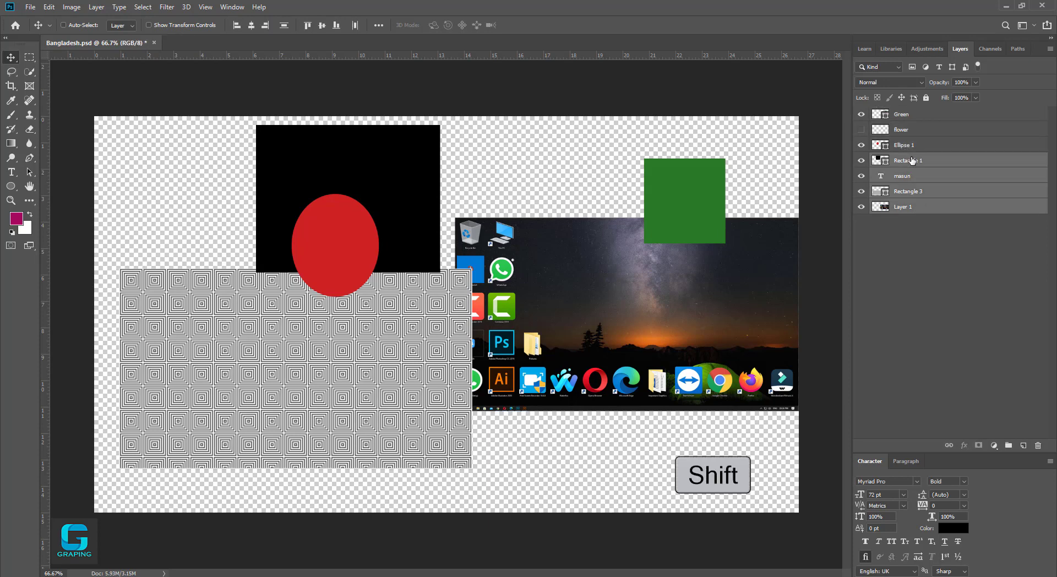
{"action": "left_click", "coordinate": [917, 248]}
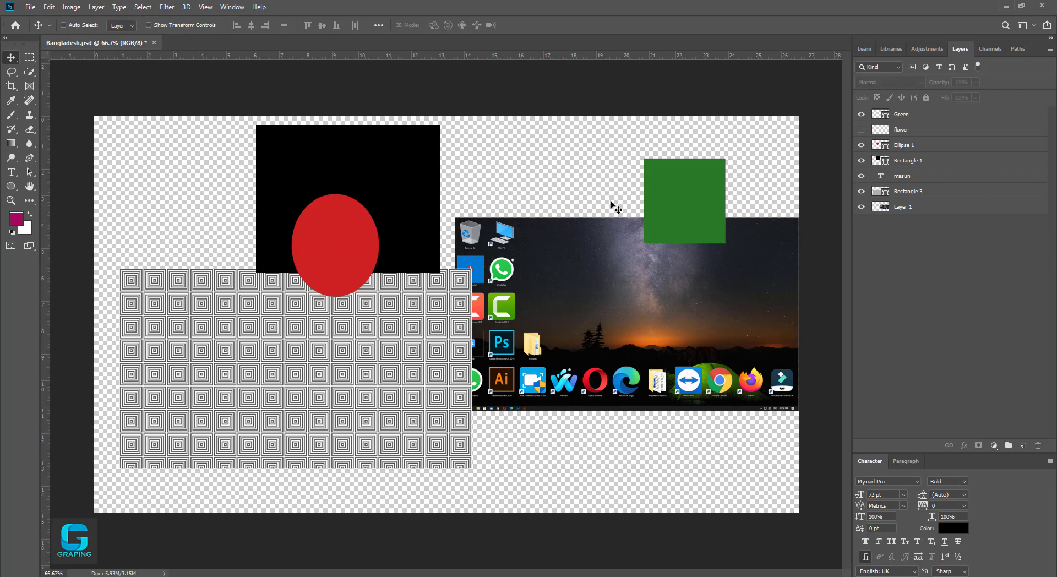
{"action": "left_click", "coordinate": [902, 115]}
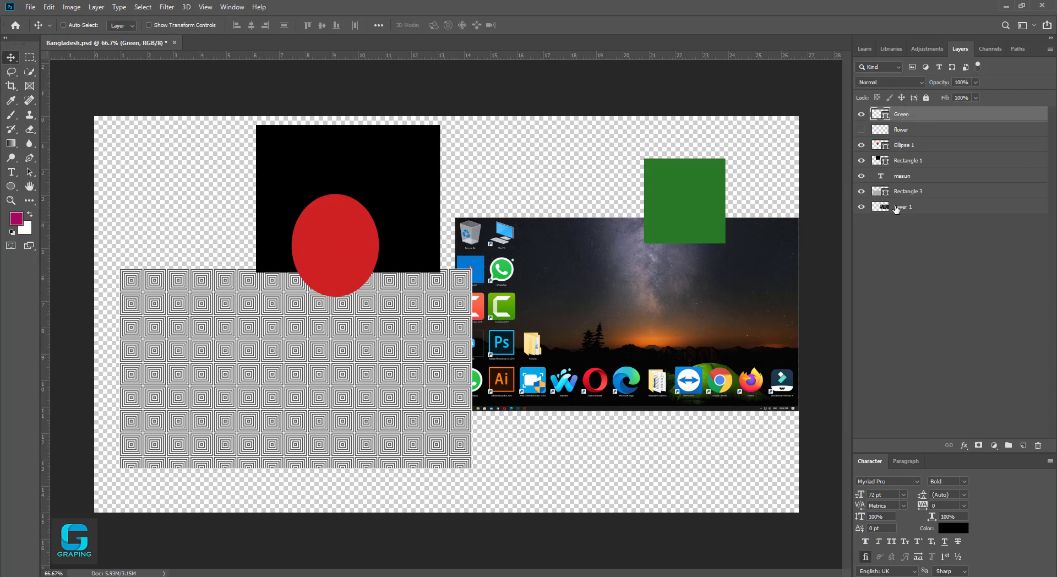
{"action": "left_click", "coordinate": [897, 208], "text": "shift"}
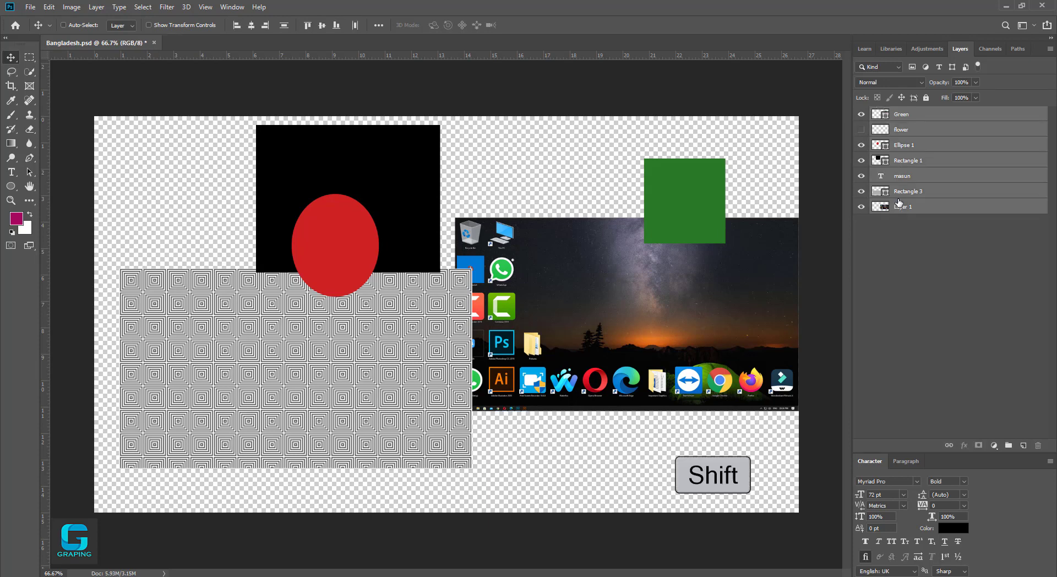
Delete the layers one by one from Green down through Rectangle 3, keeping only Layer 1.
{"action": "left_click", "coordinate": [901, 116]}
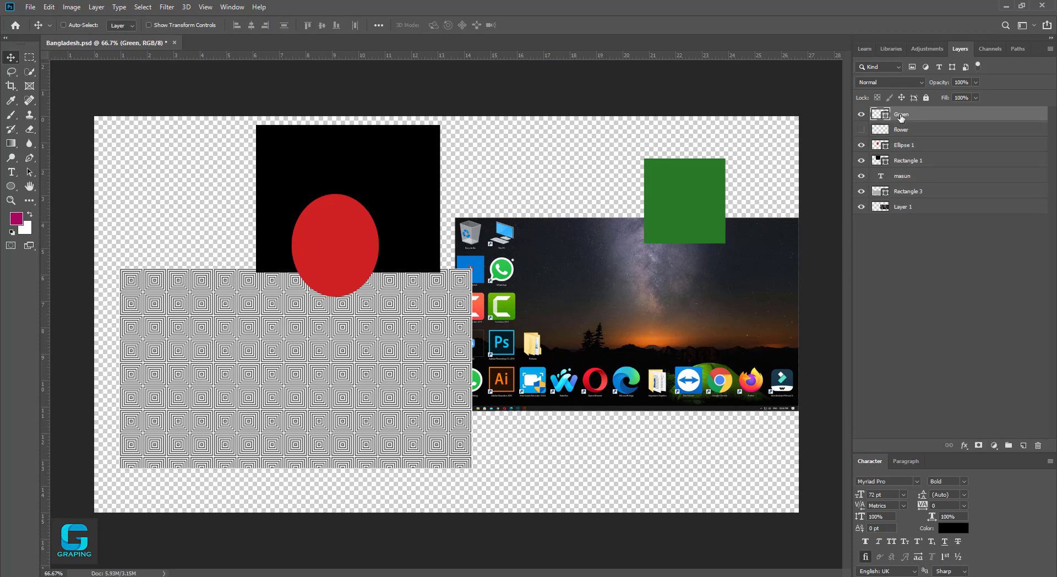
{"action": "key", "text": "Delete"}
{"action": "key", "text": "Delete"}
{"action": "key", "text": "Delete"}
{"action": "key", "text": "Delete"}
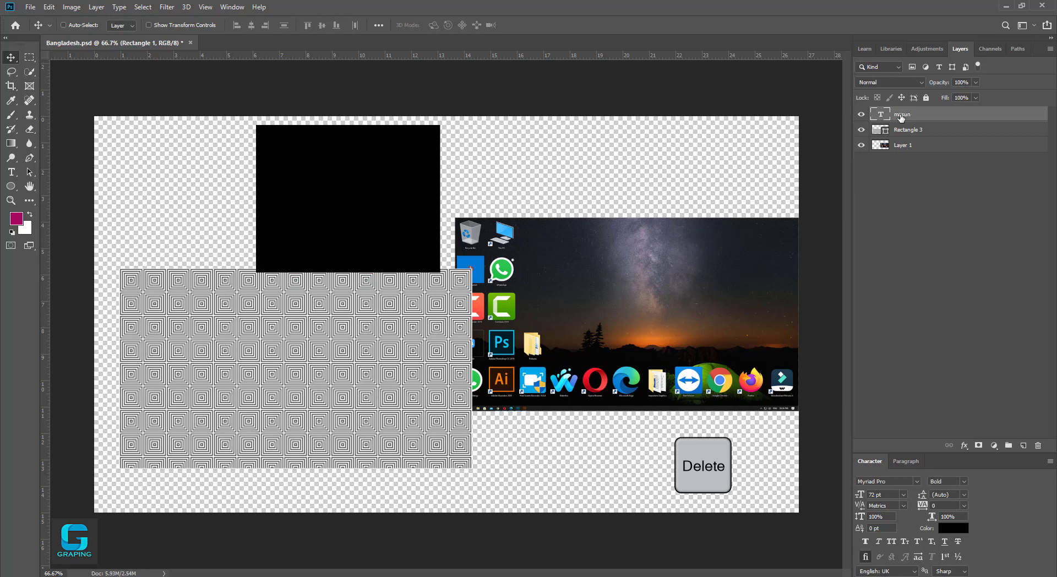
{"action": "key", "text": "Delete"}
{"action": "key", "text": "Delete"}
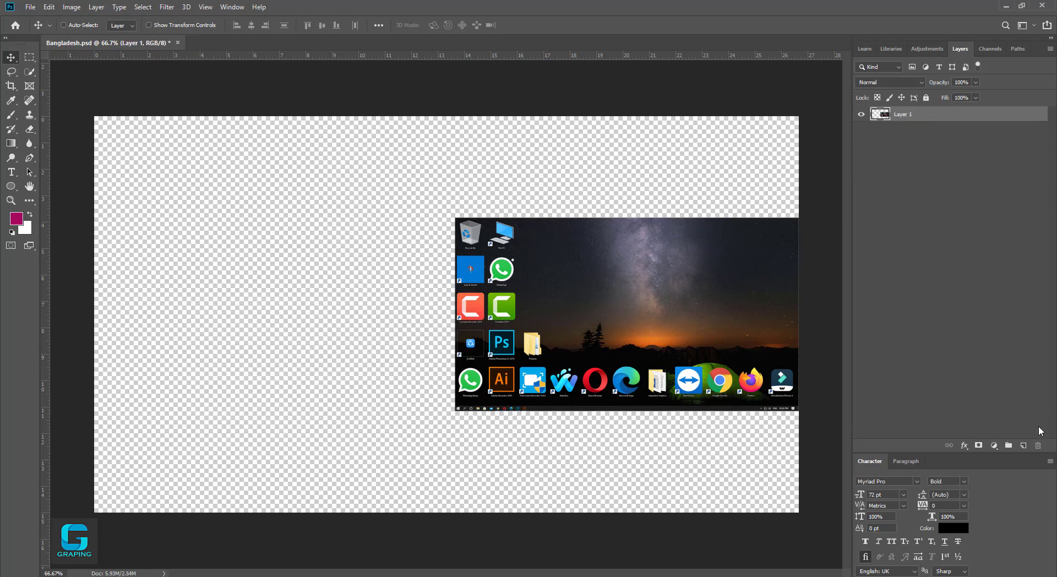
Add a new empty layer and delete Layer 1.
{"action": "left_click", "coordinate": [1023, 445]}
{"action": "left_click", "coordinate": [902, 132]}
{"action": "key", "text": "Delete"}
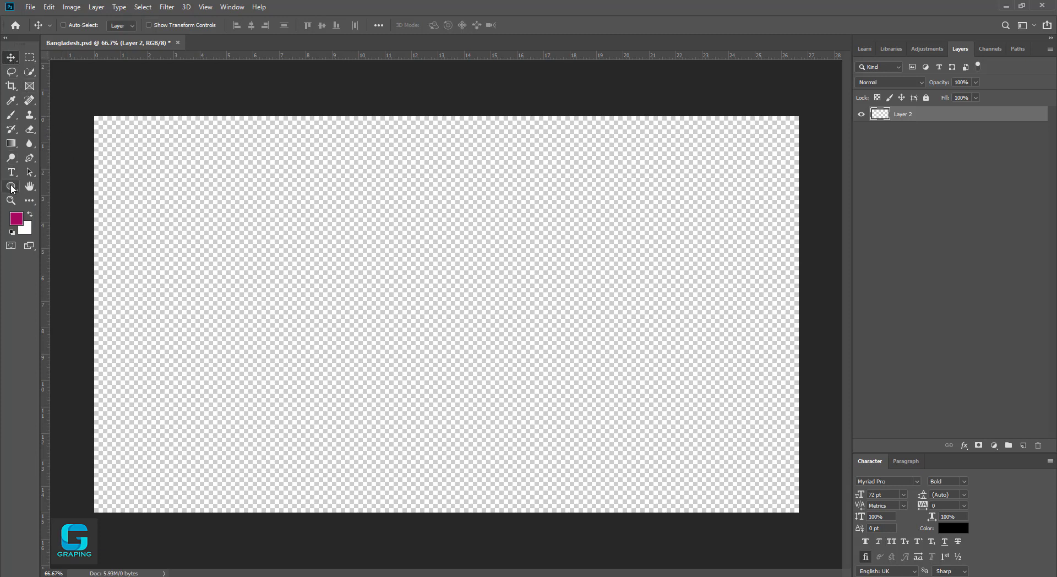
Draw an unfilled rectangle shape with a 13 px stroke, about 1952 × 1115 px, enclosing the whole canvas.
{"action": "left_click_drag", "start_coordinate": [12, 189], "coordinate": [56, 188]}
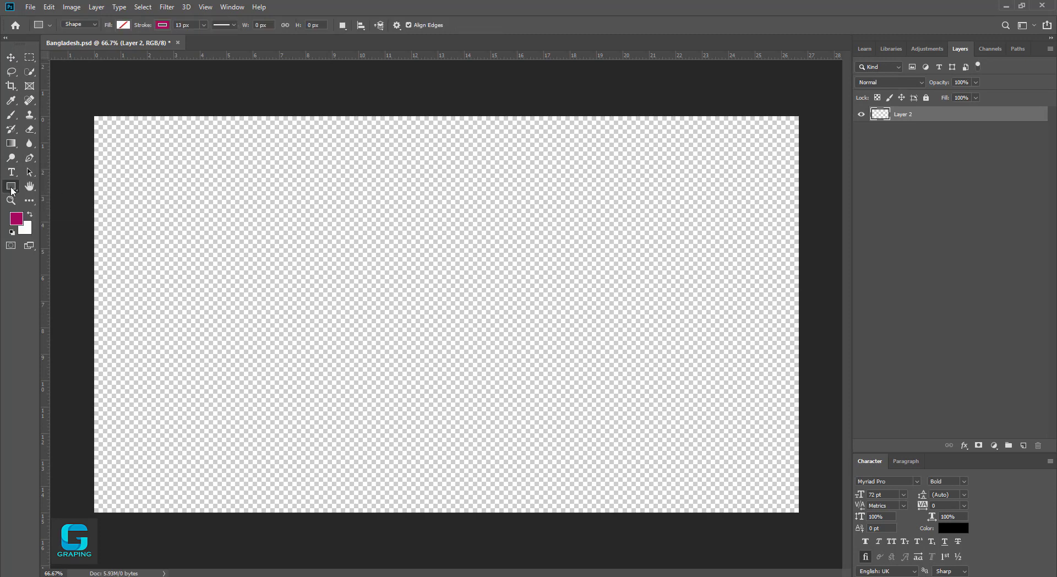
{"action": "left_click_drag", "start_coordinate": [12, 189], "coordinate": [47, 184]}
{"action": "left_click_drag", "start_coordinate": [156, 159], "coordinate": [277, 255]}
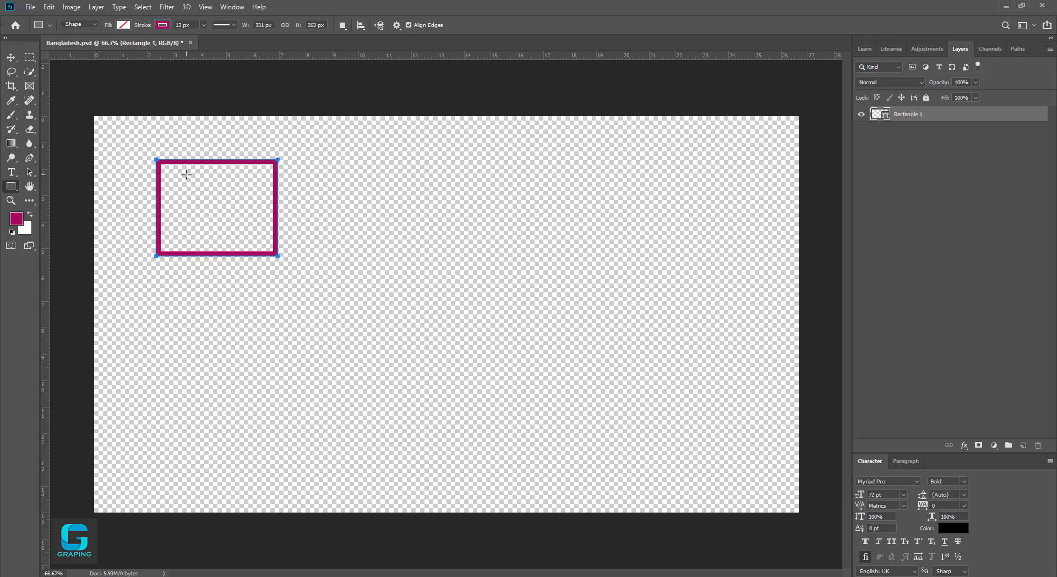
{"action": "key", "text": "ctrl+z"}
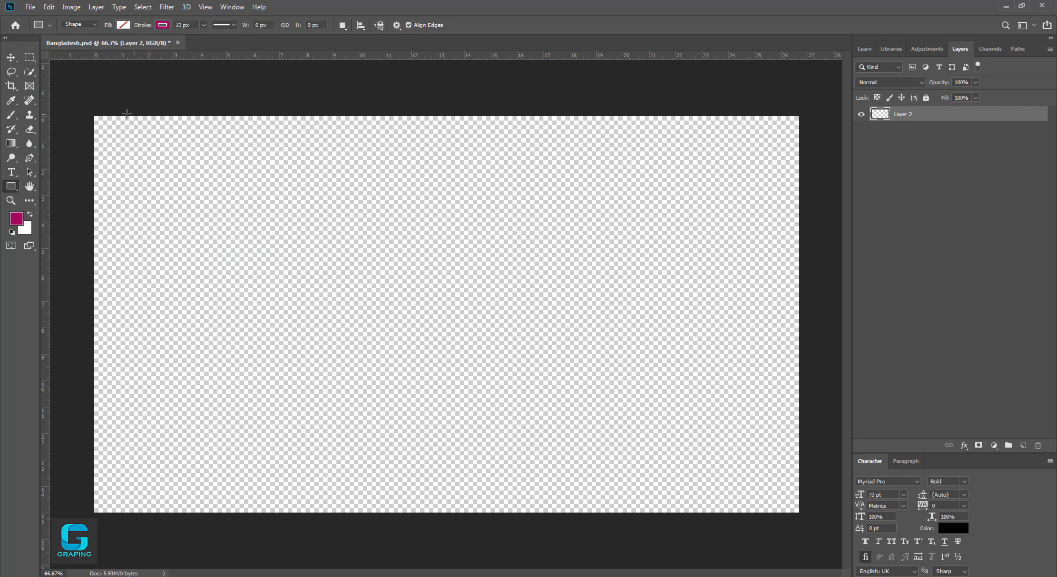
{"action": "left_click_drag", "start_coordinate": [91, 111], "coordinate": [808, 520]}
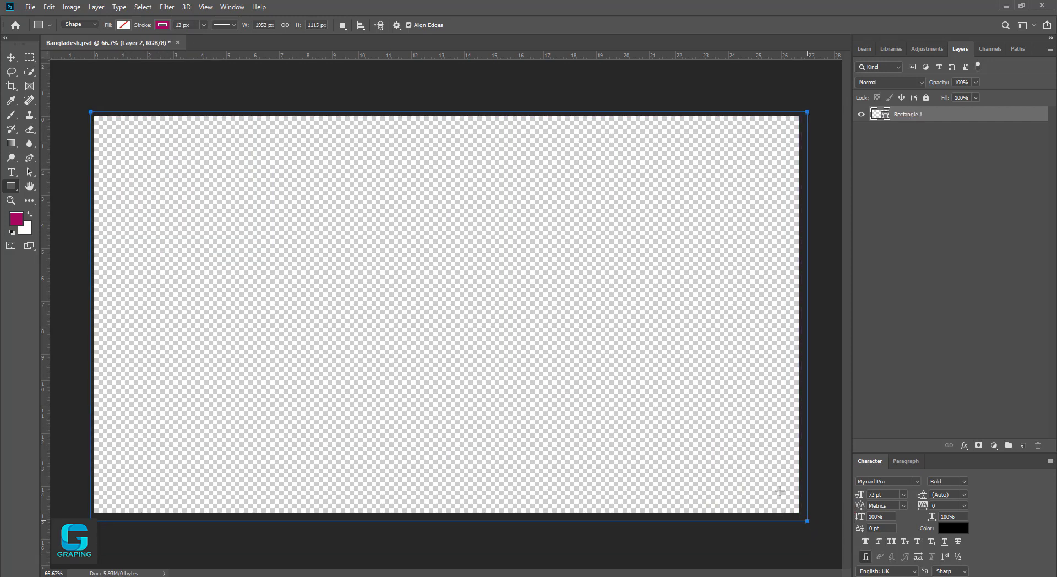
Fill the canvas-sized rectangle with solid black, then change its fill to green.
{"action": "left_click", "coordinate": [127, 25]}
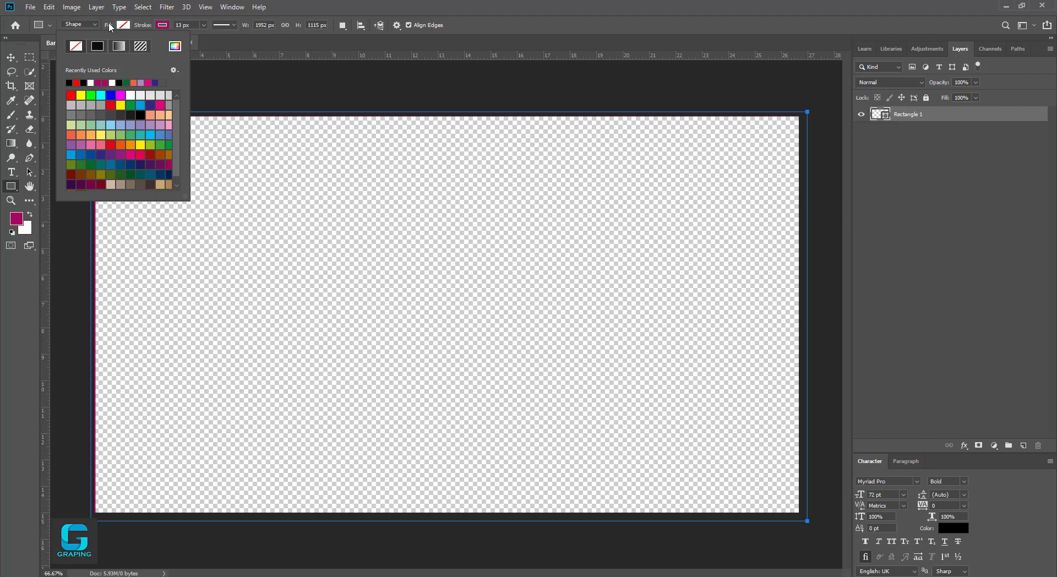
{"action": "left_click", "coordinate": [120, 83]}
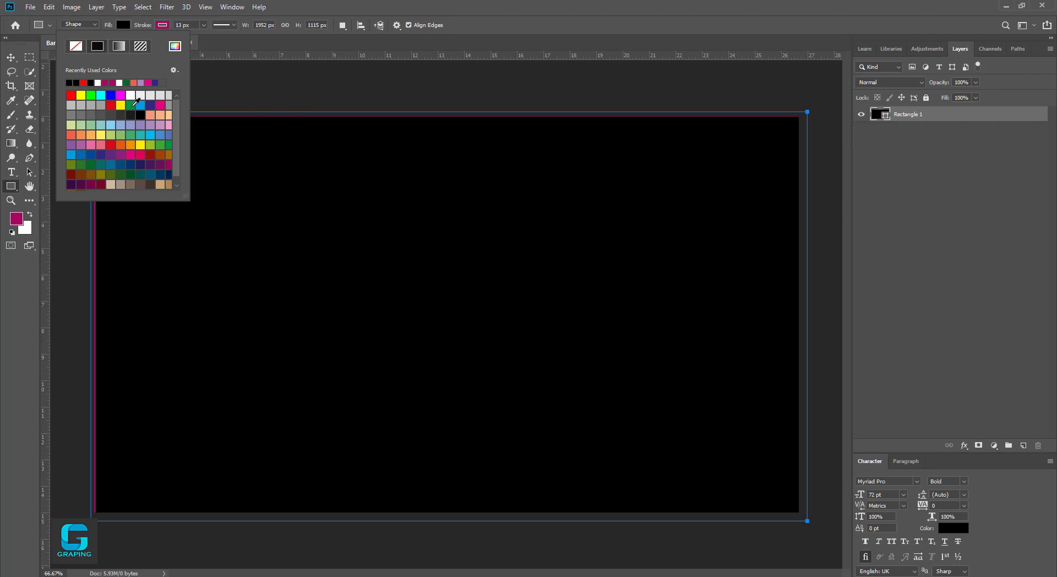
{"action": "left_click", "coordinate": [132, 105]}
Remove the rectangle's stroke color, then restore it as a solid magenta stroke.
{"action": "left_click", "coordinate": [183, 25]}
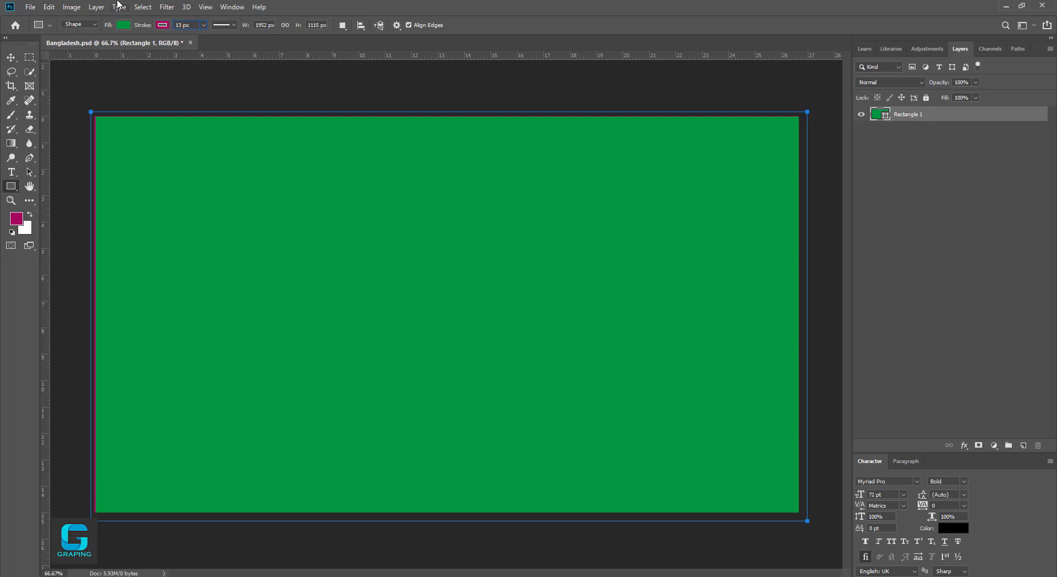
{"action": "left_click", "coordinate": [163, 26]}
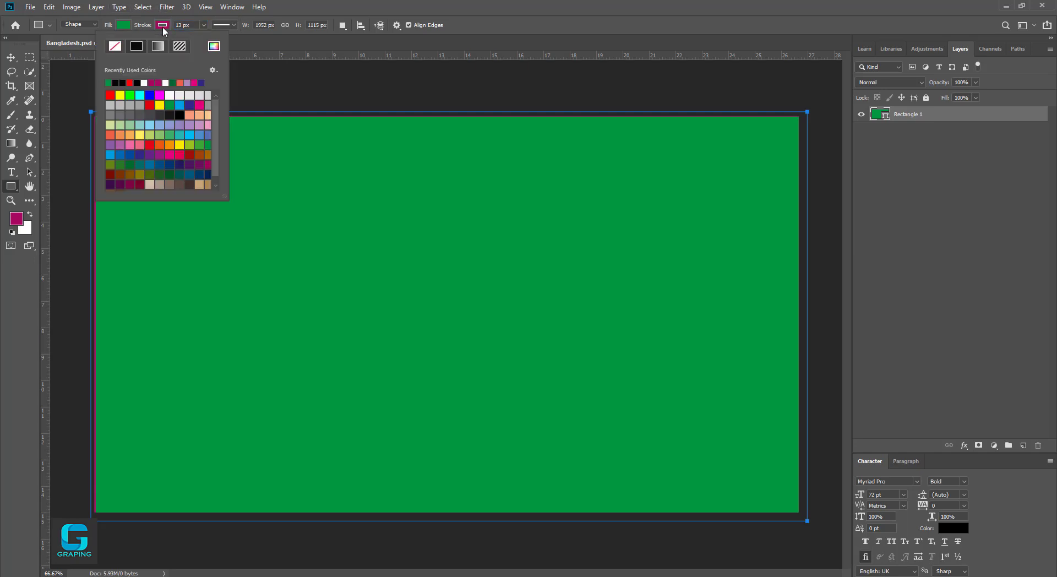
{"action": "left_click", "coordinate": [115, 47]}
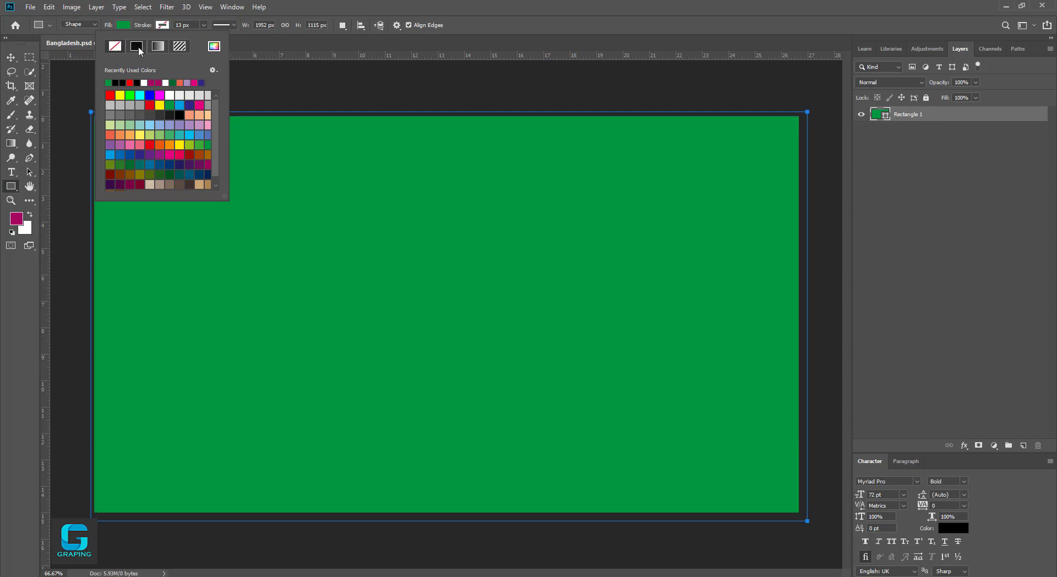
{"action": "left_click", "coordinate": [139, 51]}
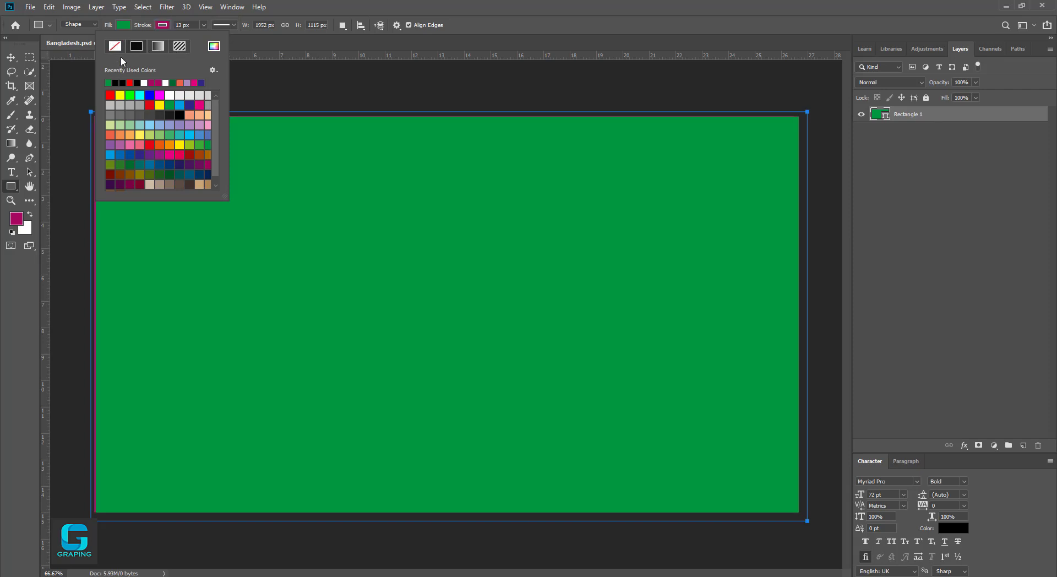
{"action": "left_click", "coordinate": [167, 24]}
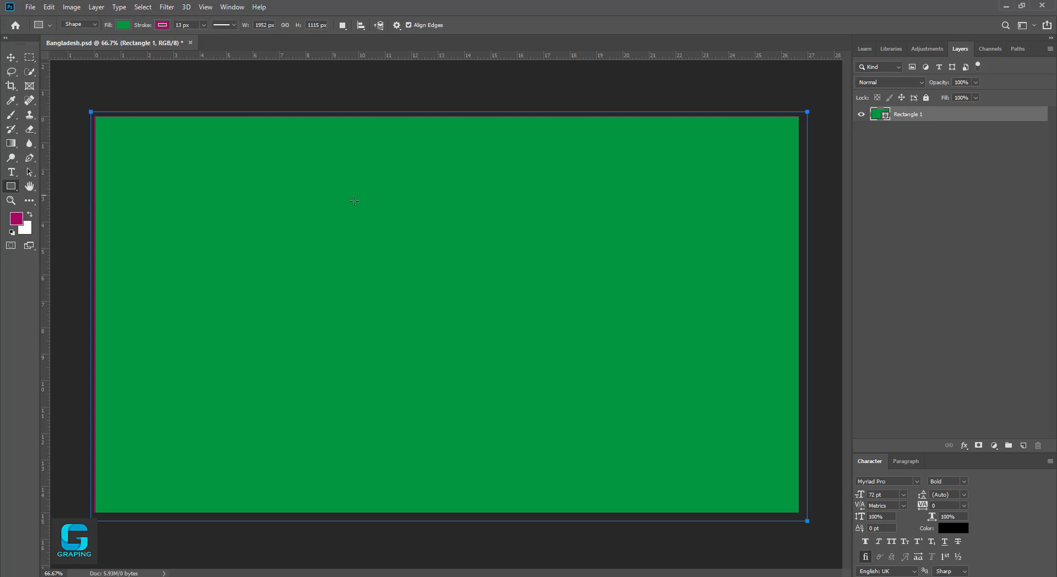
Switch the rectangle's fill to the diagonal-line pattern and try twice to add it as a new pattern preset.
{"action": "left_click", "coordinate": [123, 25]}
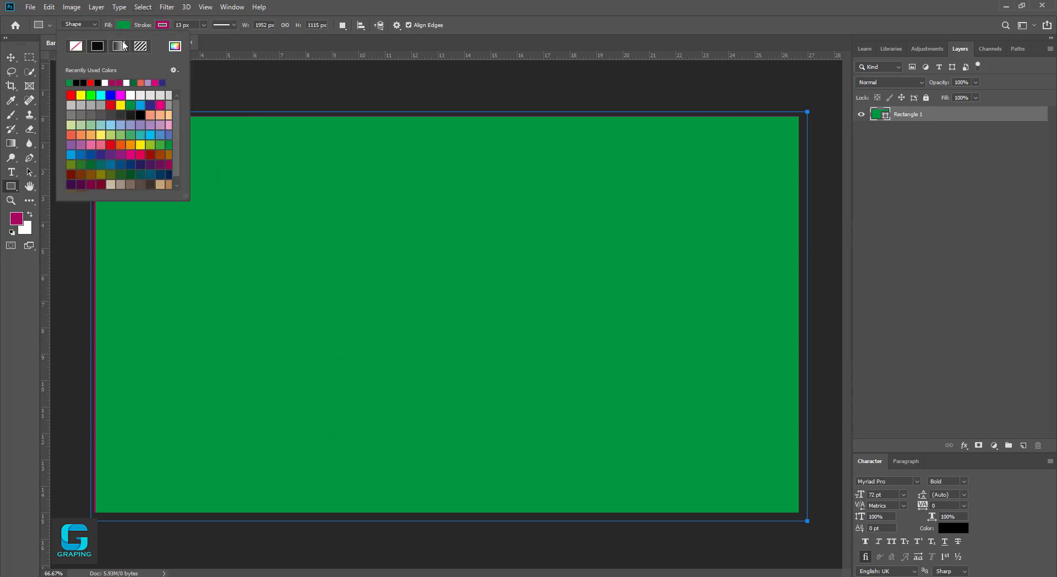
{"action": "left_click", "coordinate": [139, 46]}
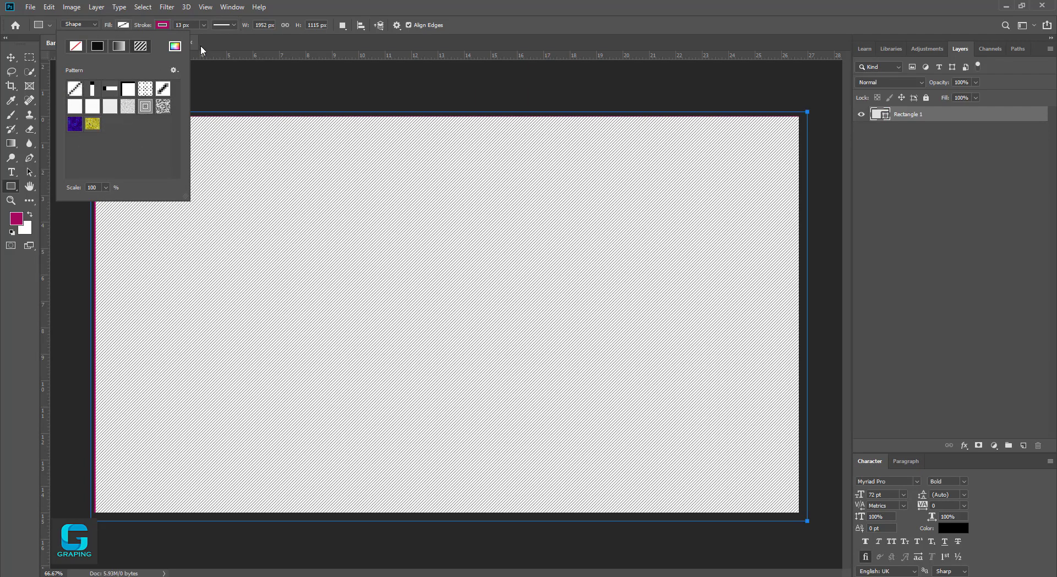
{"action": "left_click", "coordinate": [174, 71]}
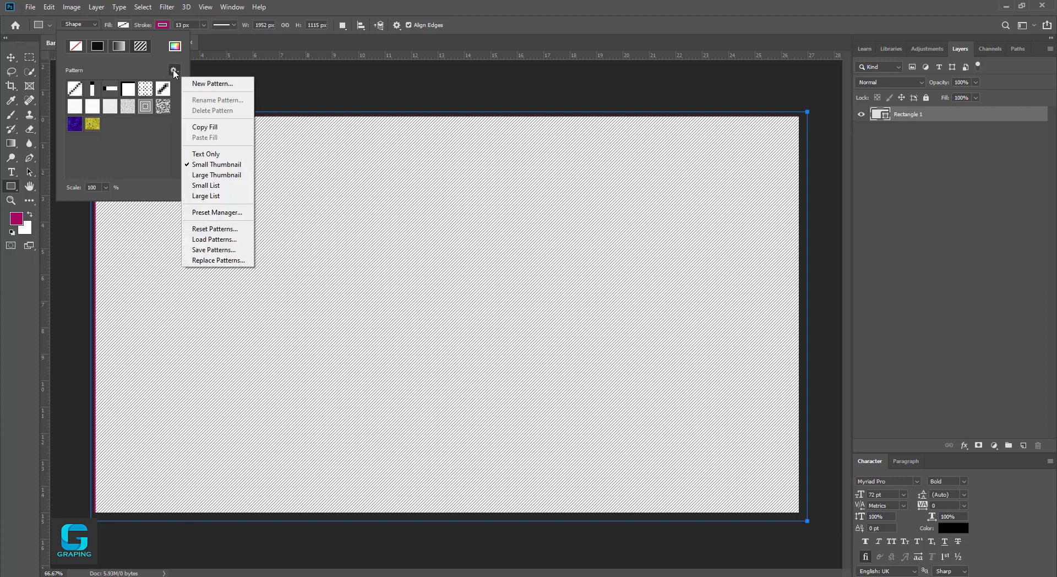
{"action": "left_click", "coordinate": [204, 83]}
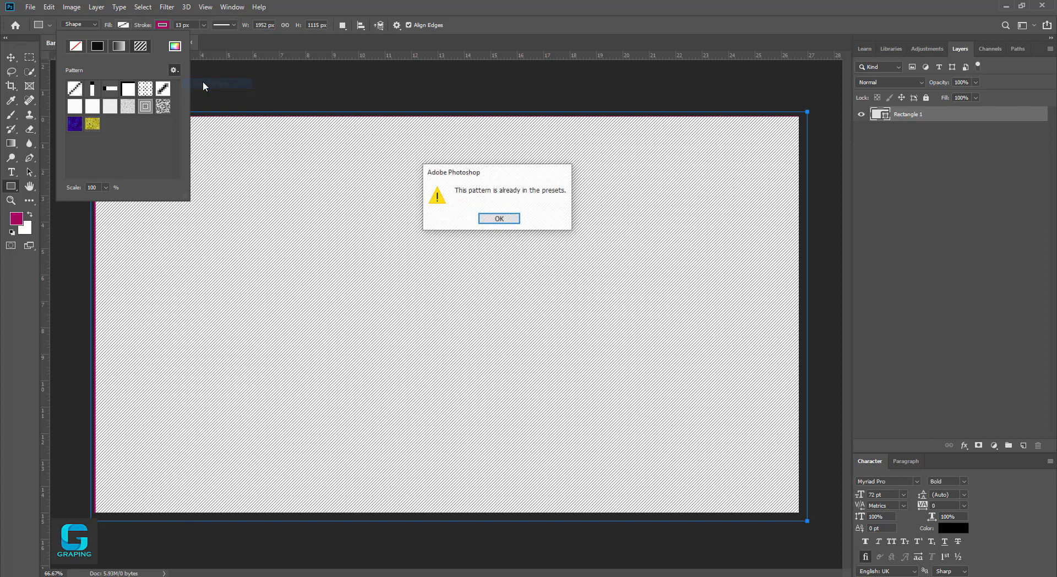
{"action": "left_click", "coordinate": [495, 220]}
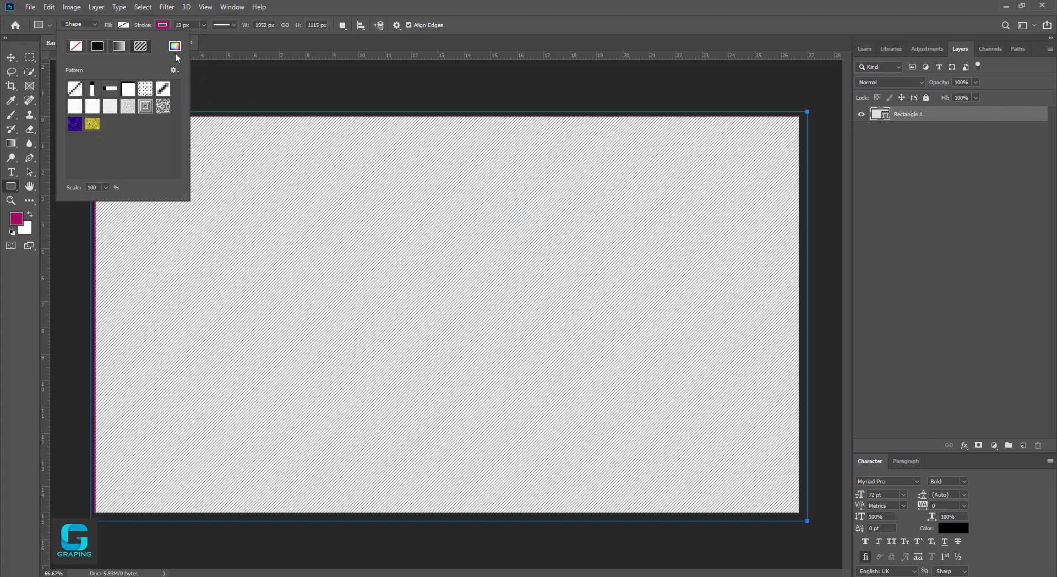
{"action": "left_click", "coordinate": [173, 71]}
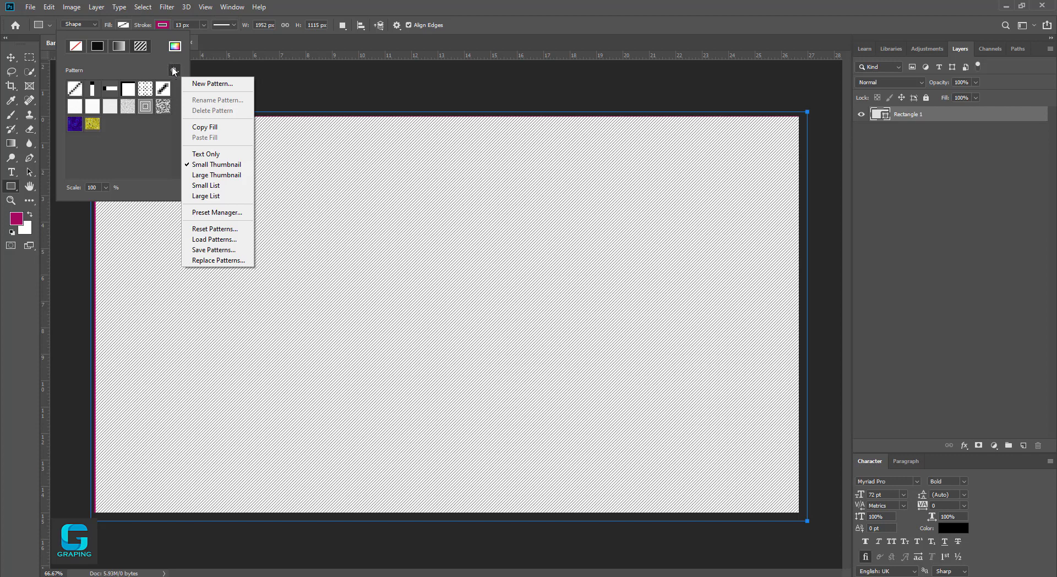
{"action": "left_click", "coordinate": [173, 72]}
{"action": "left_click", "coordinate": [173, 71]}
{"action": "left_click", "coordinate": [220, 83]}
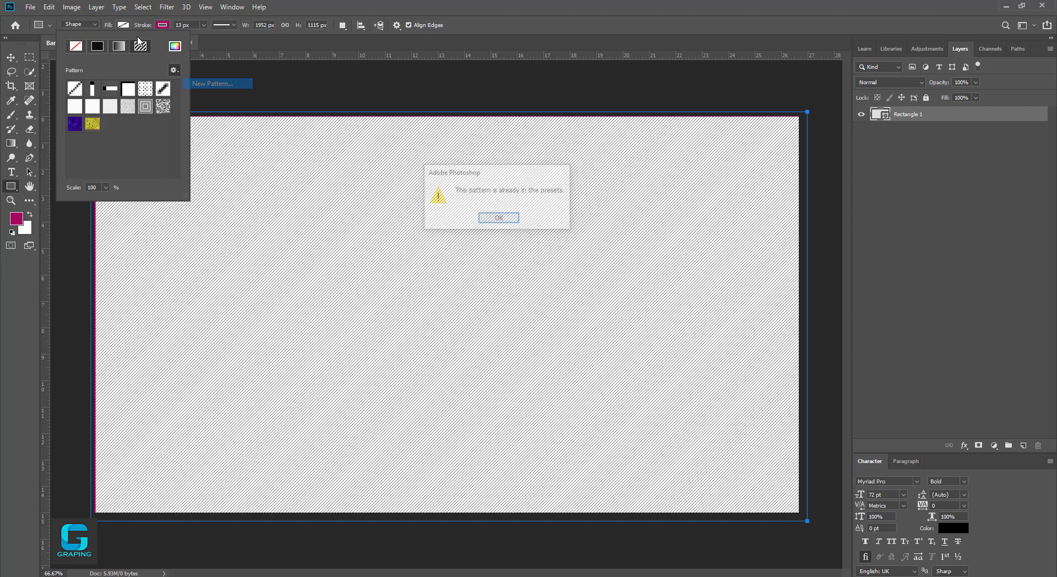
{"action": "left_click", "coordinate": [493, 219]}
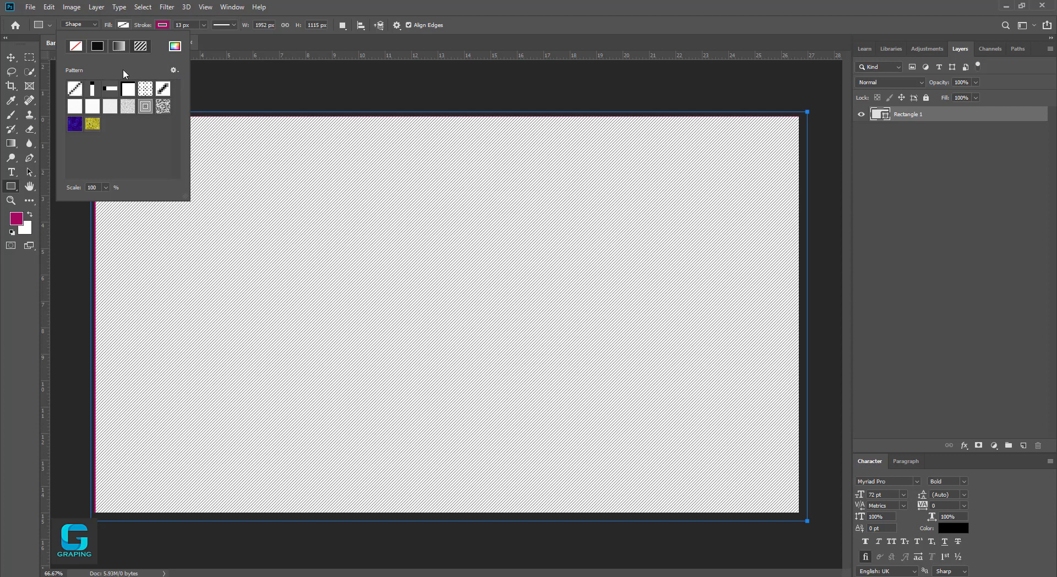
Try the available pattern swatches as the rectangle's fill, ending on the rough black-and-white texture.
{"action": "left_click", "coordinate": [91, 111]}
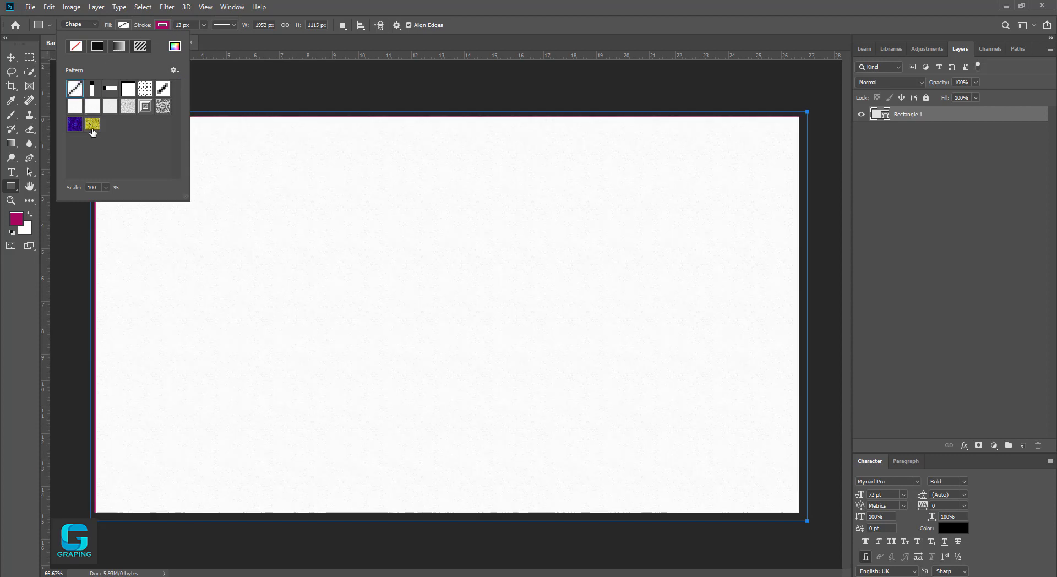
{"action": "left_click", "coordinate": [92, 126]}
{"action": "left_click", "coordinate": [75, 125]}
{"action": "left_click", "coordinate": [88, 106]}
{"action": "left_click", "coordinate": [113, 111]}
{"action": "left_click", "coordinate": [130, 110]}
{"action": "left_click", "coordinate": [145, 112]}
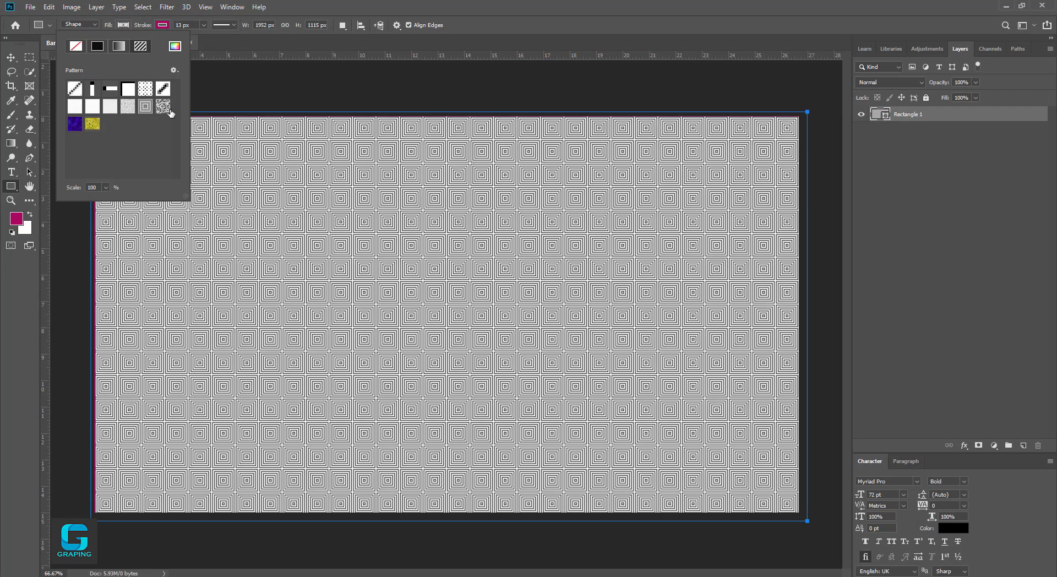
{"action": "left_click", "coordinate": [168, 110]}
{"action": "left_click", "coordinate": [145, 89]}
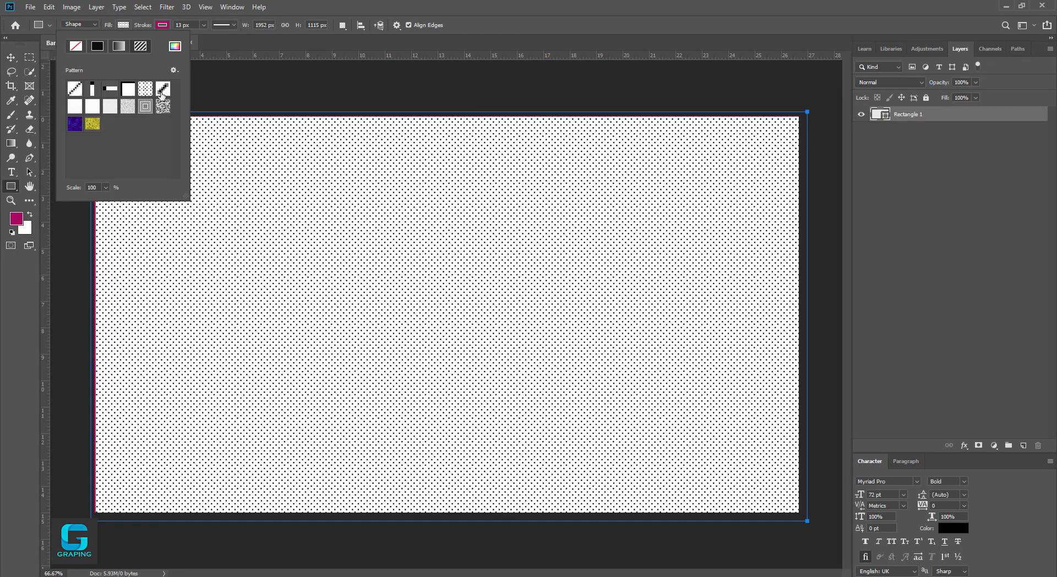
{"action": "left_click", "coordinate": [162, 90]}
{"action": "left_click", "coordinate": [145, 90]}
{"action": "left_click", "coordinate": [164, 108]}
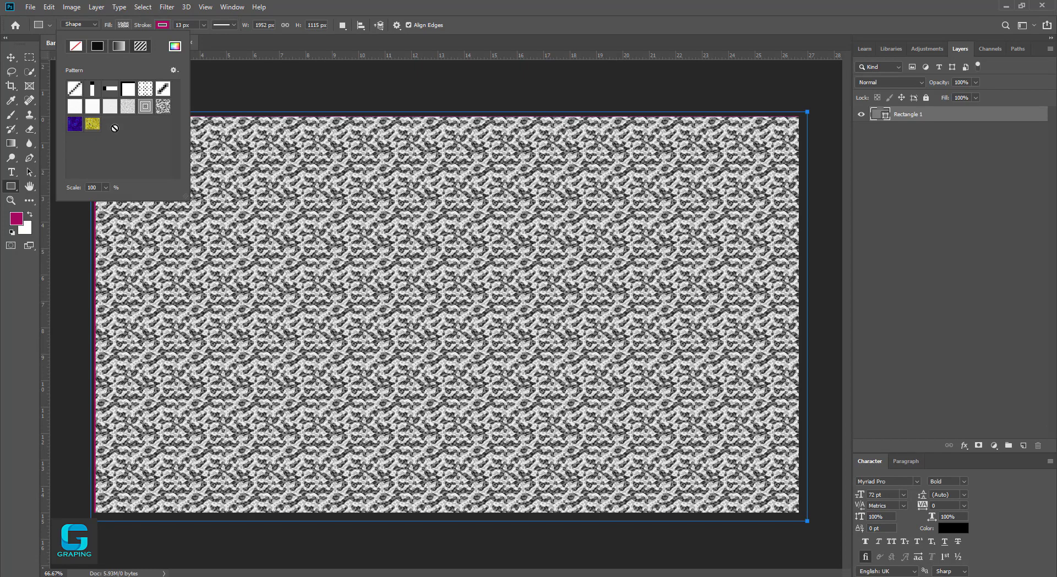
{"action": "left_click", "coordinate": [174, 70]}
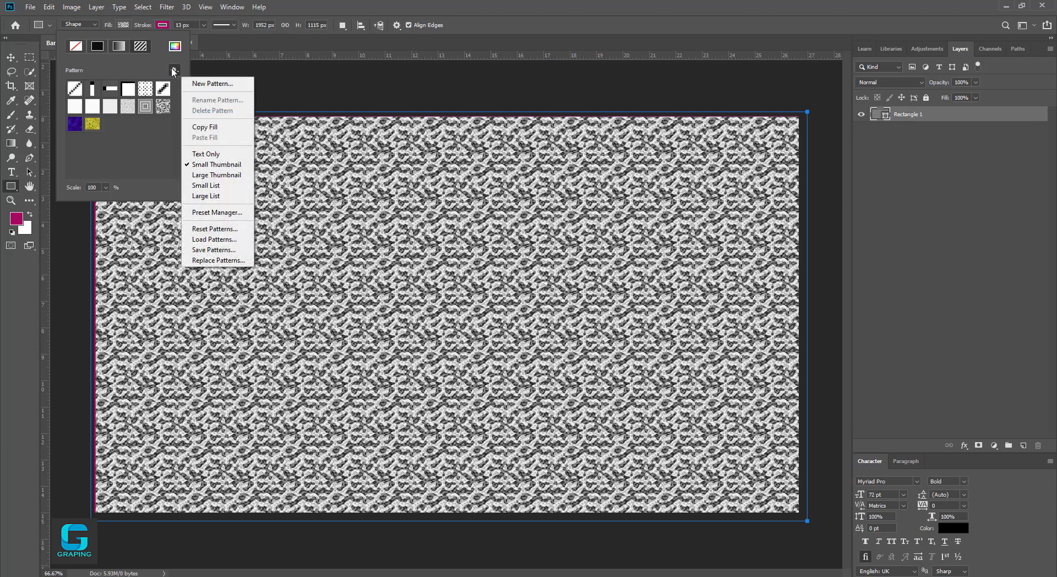
{"action": "left_click", "coordinate": [174, 70]}
{"action": "left_click", "coordinate": [174, 70]}
{"action": "left_click", "coordinate": [174, 70]}
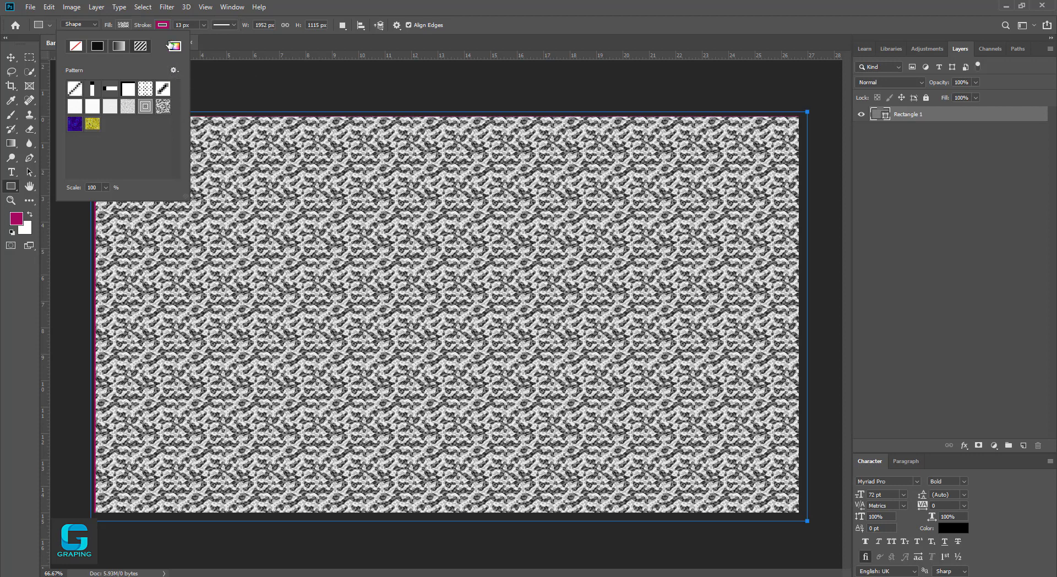
Switch the rectangle's fill to a linear gradient and try several presets, settling on the red-to-green one.
{"action": "left_click", "coordinate": [118, 46]}
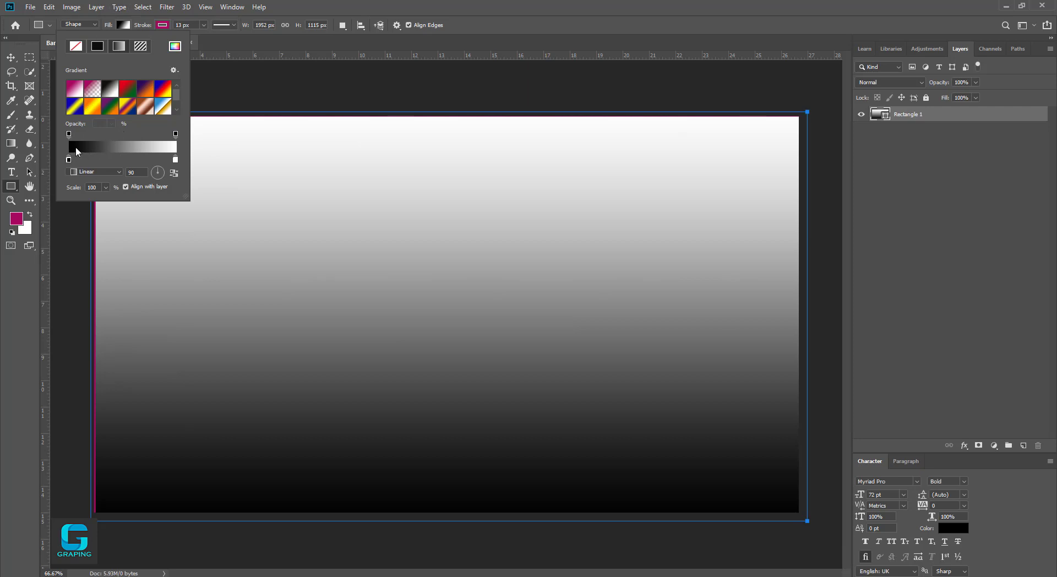
{"action": "left_click", "coordinate": [107, 108]}
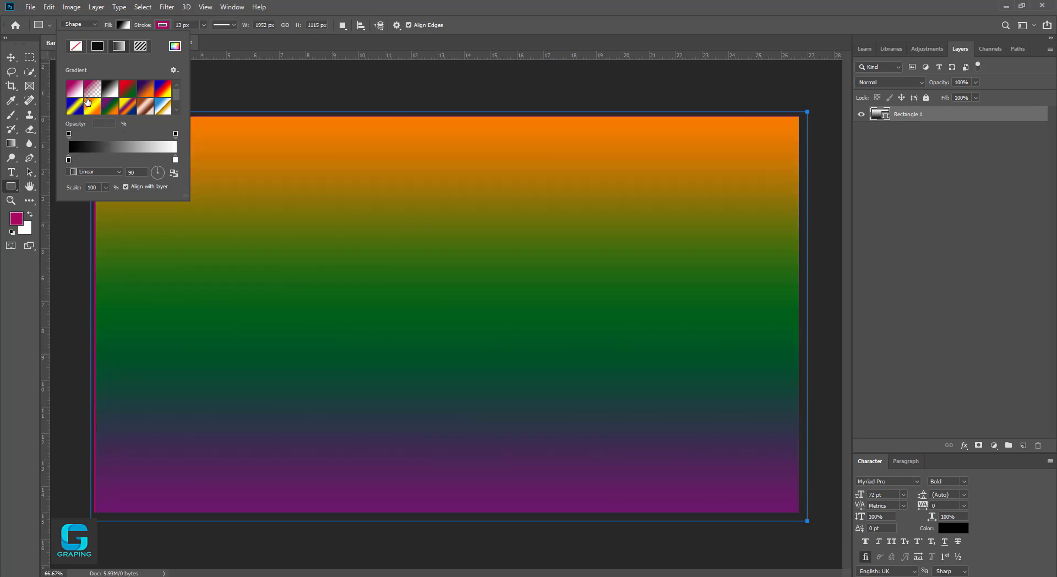
{"action": "left_click", "coordinate": [92, 88]}
{"action": "left_click", "coordinate": [75, 88]}
{"action": "left_click", "coordinate": [131, 90]}
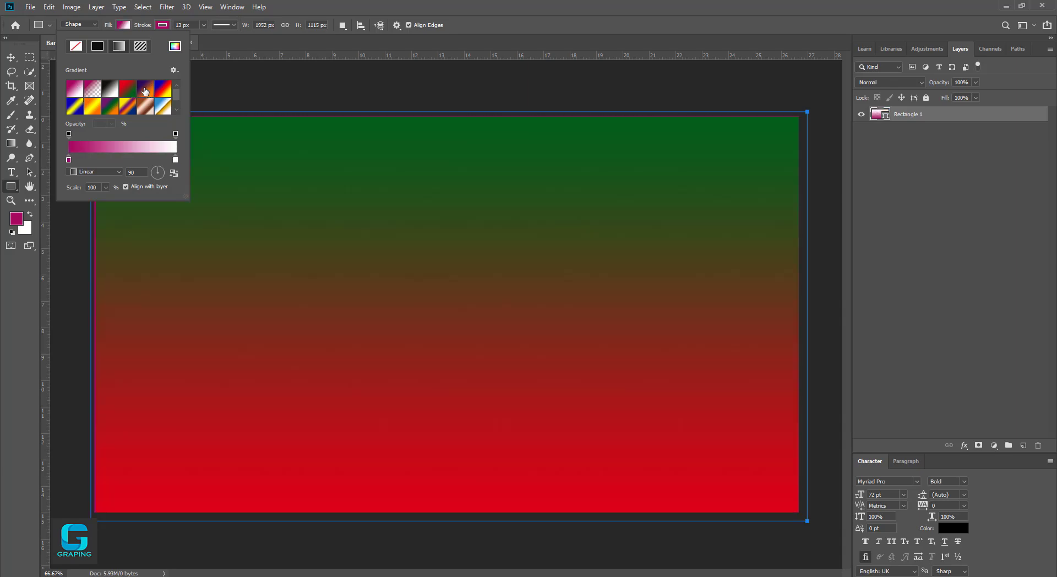
{"action": "left_click", "coordinate": [146, 89]}
{"action": "left_click", "coordinate": [163, 89]}
{"action": "left_click", "coordinate": [165, 107]}
{"action": "left_click", "coordinate": [147, 109]}
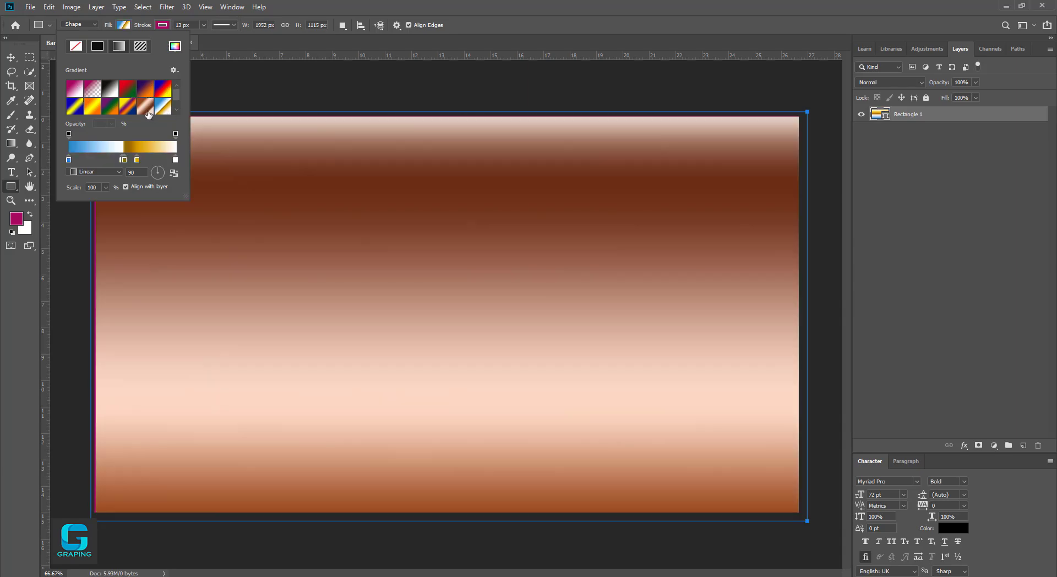
{"action": "left_click", "coordinate": [110, 108]}
{"action": "left_click", "coordinate": [91, 108]}
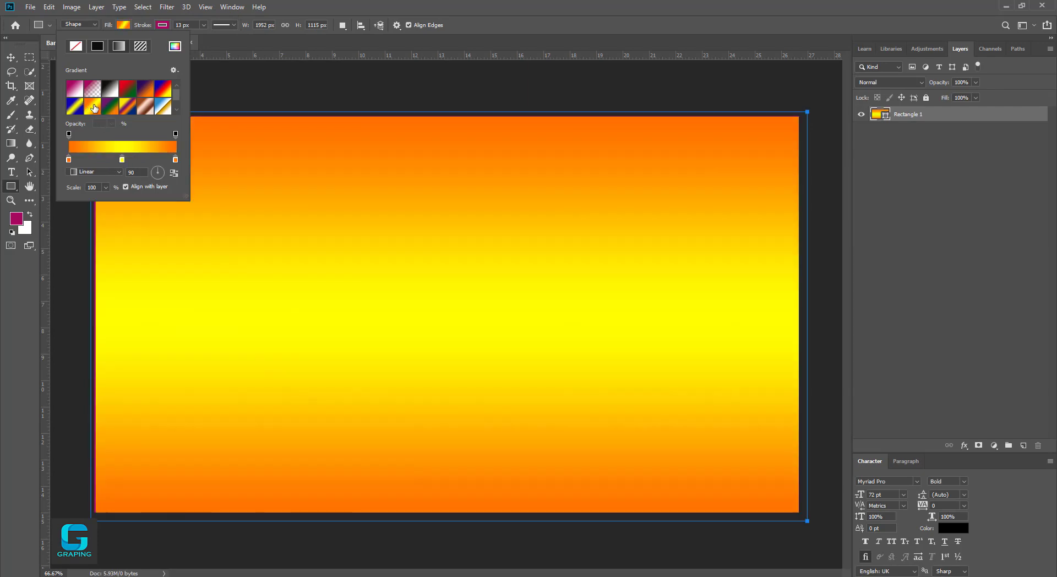
{"action": "left_click", "coordinate": [77, 91]}
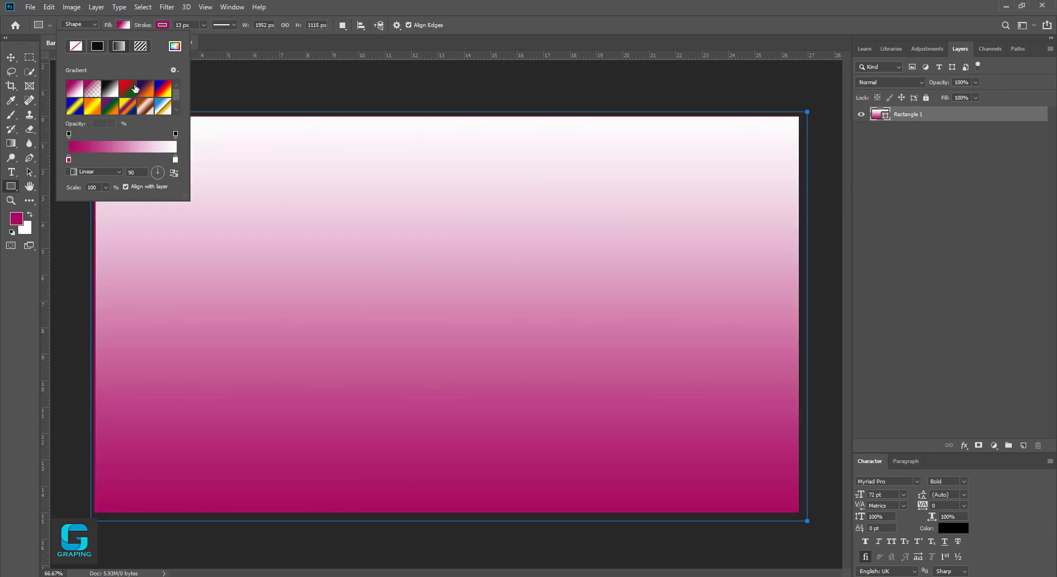
{"action": "left_click", "coordinate": [127, 89]}
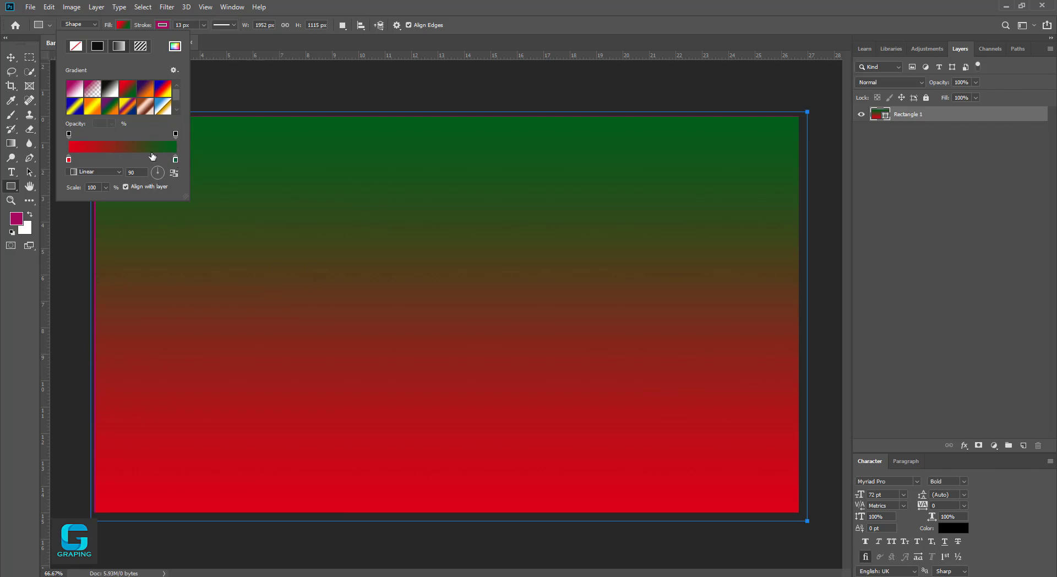
Recolor the gradient's green end stop, trying lighter shades before setting it to black with hex value 00000.
{"action": "double_click", "coordinate": [175, 159]}
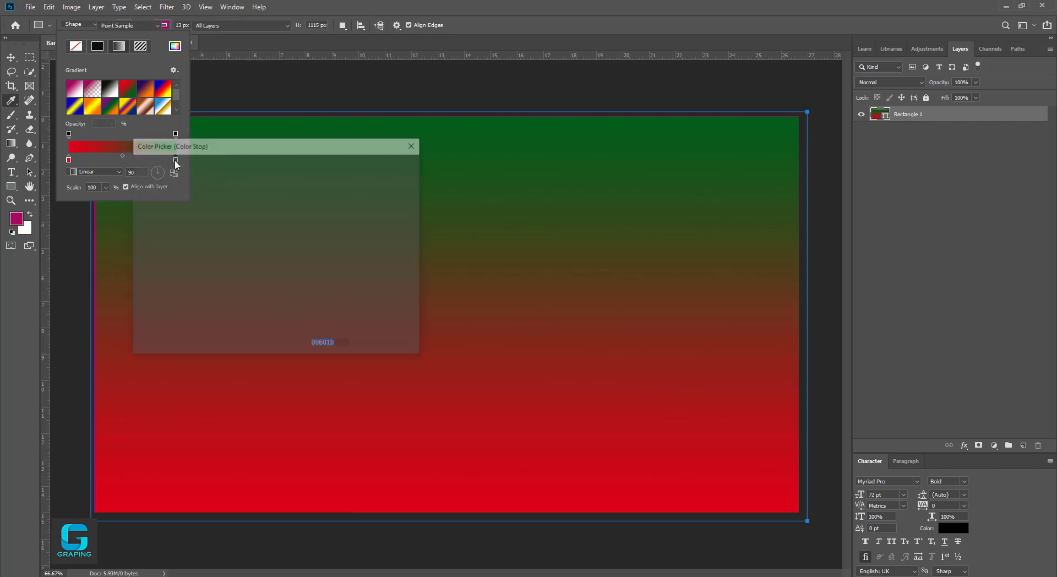
{"action": "left_click", "coordinate": [386, 184]}
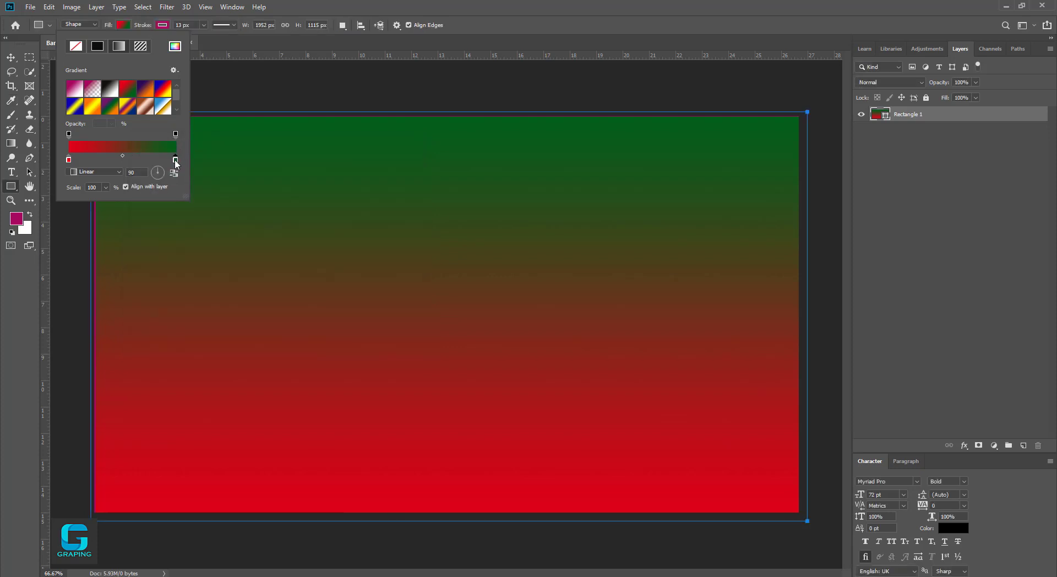
{"action": "double_click", "coordinate": [175, 161]}
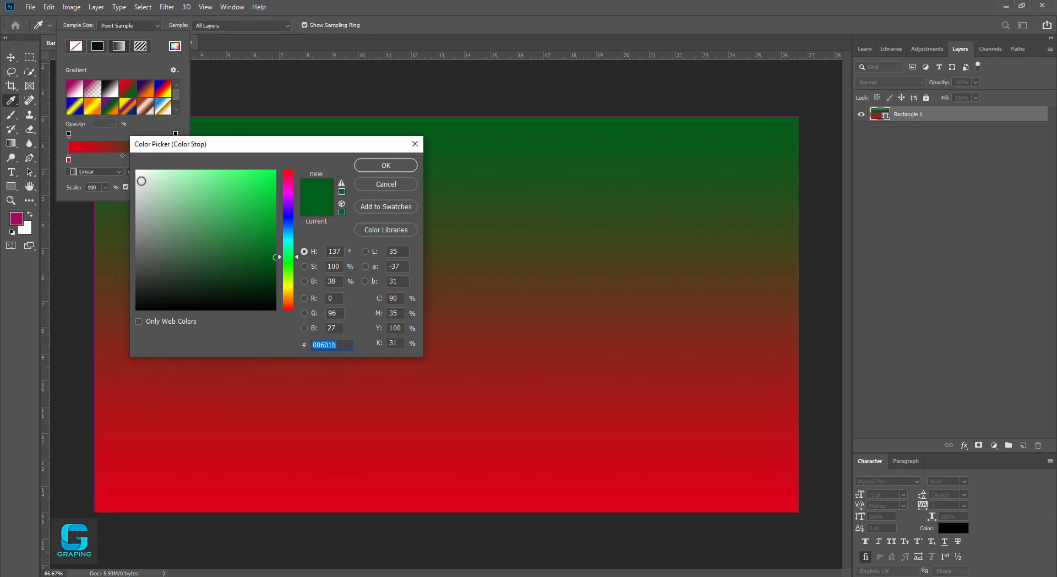
{"action": "left_click", "coordinate": [242, 199]}
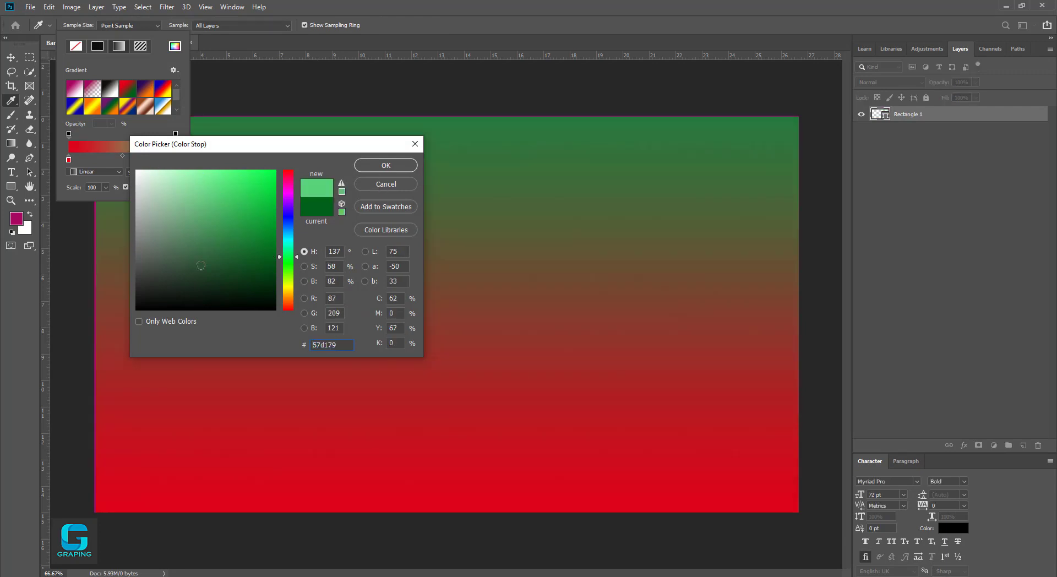
{"action": "left_click", "coordinate": [177, 184]}
{"action": "left_click", "coordinate": [136, 172]}
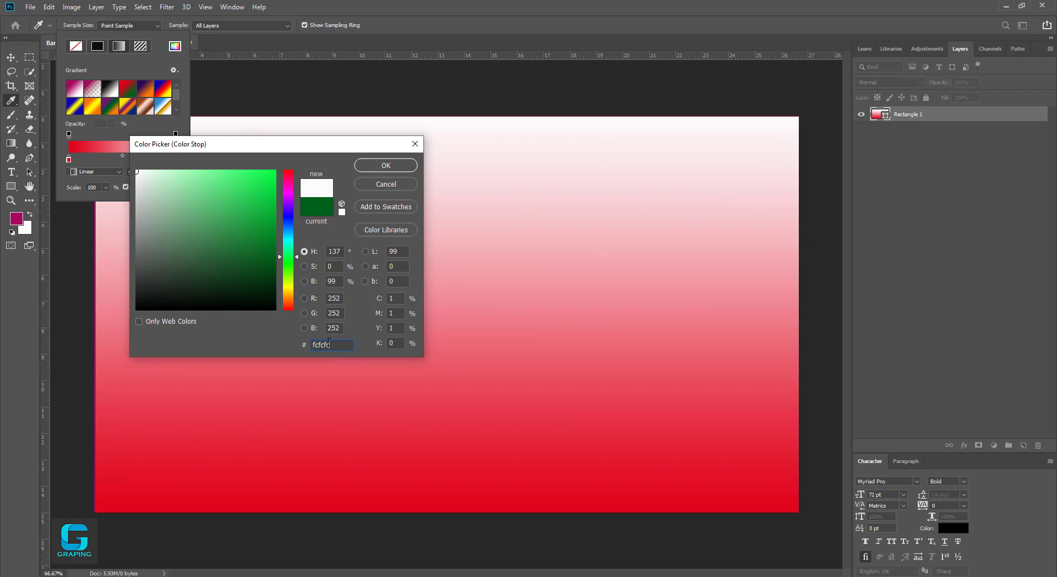
{"action": "left_click_drag", "start_coordinate": [329, 344], "coordinate": [313, 344]}
{"action": "type", "text": "00000"}
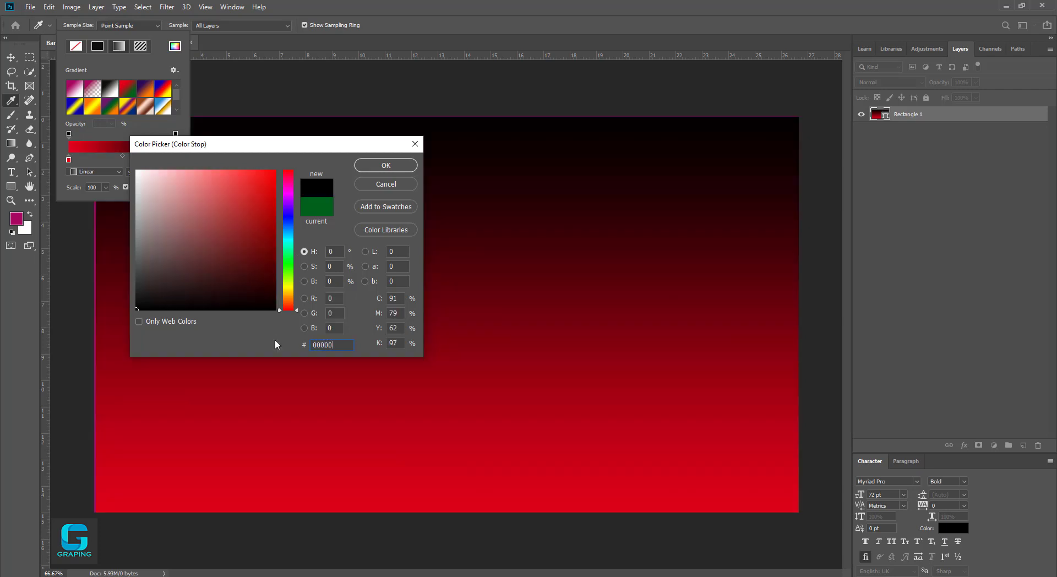
{"action": "key", "text": "Return"}
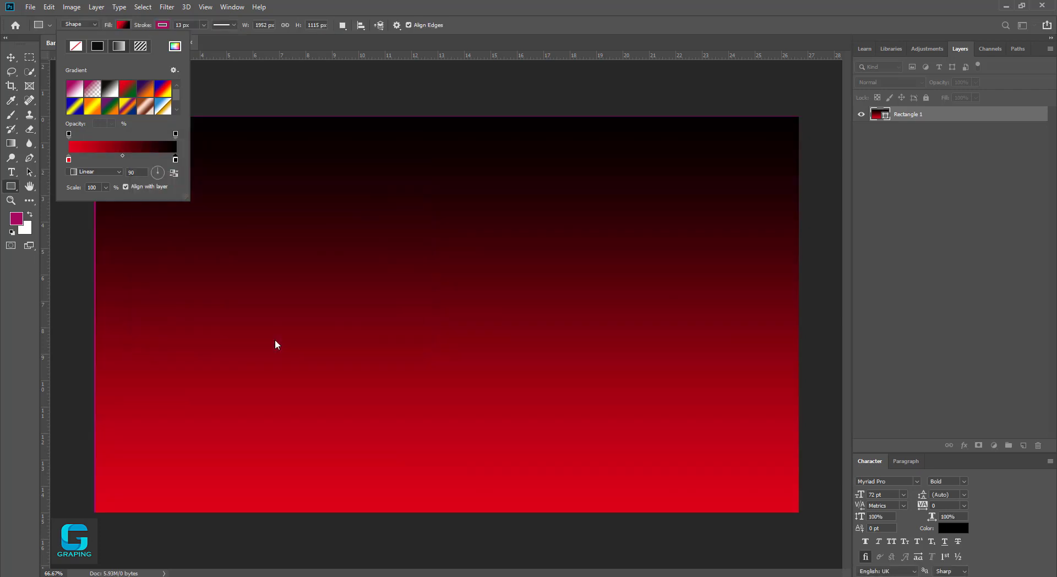
Try several red shades for the gradient's black end stop, including 7a1818, cc2222, 9b1010, d21818 and ce4141.
{"action": "double_click", "coordinate": [176, 160]}
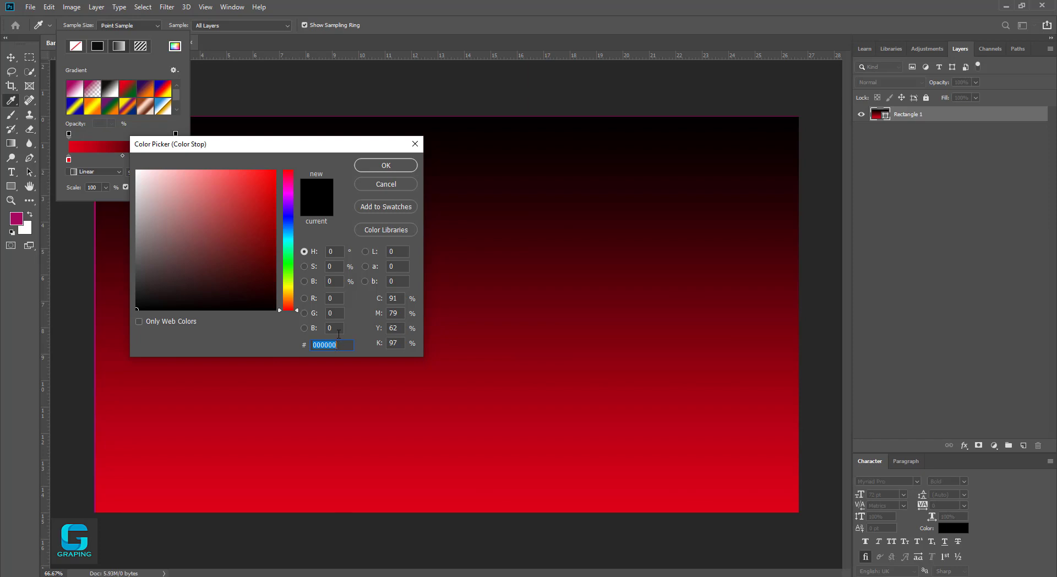
{"action": "left_click_drag", "start_coordinate": [339, 344], "coordinate": [310, 347]}
{"action": "left_click", "coordinate": [333, 346]}
{"action": "mouse_move", "coordinate": [257, 241]}
{"action": "left_mouse_down"}
{"action": "mouse_move", "coordinate": [233, 215]}
{"action": "mouse_move", "coordinate": [239, 247]}
{"action": "mouse_move", "coordinate": [254, 207]}
{"action": "mouse_move", "coordinate": [248, 243]}
{"action": "left_mouse_up"}
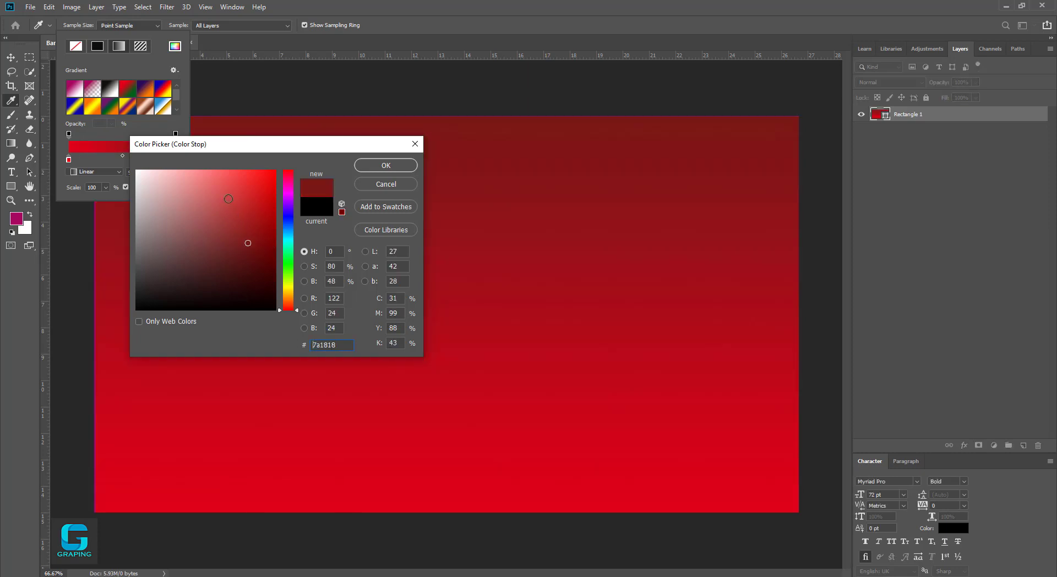
{"action": "type", "text": "cc2222"}
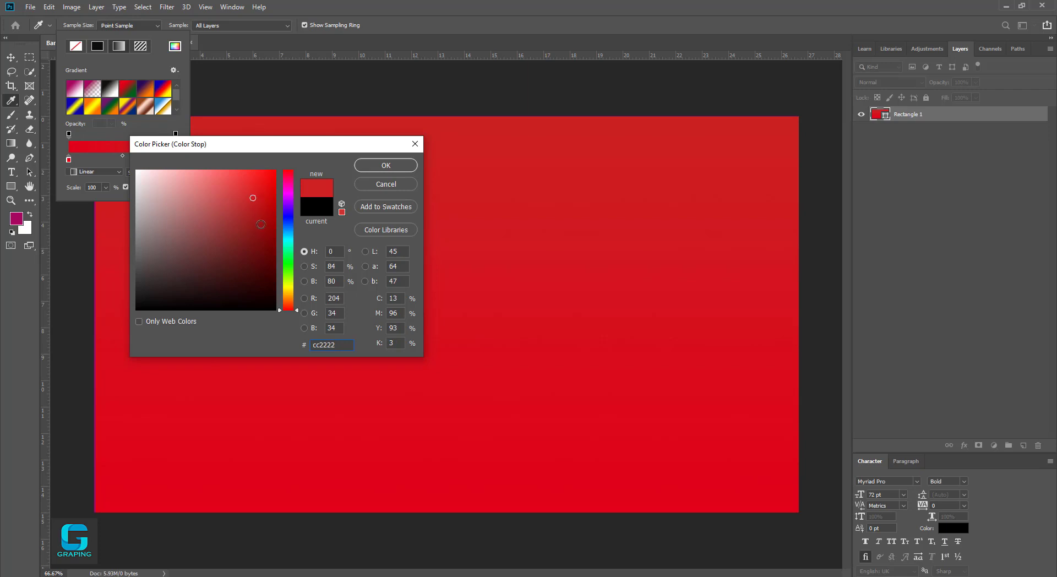
{"action": "left_click", "coordinate": [261, 224]}
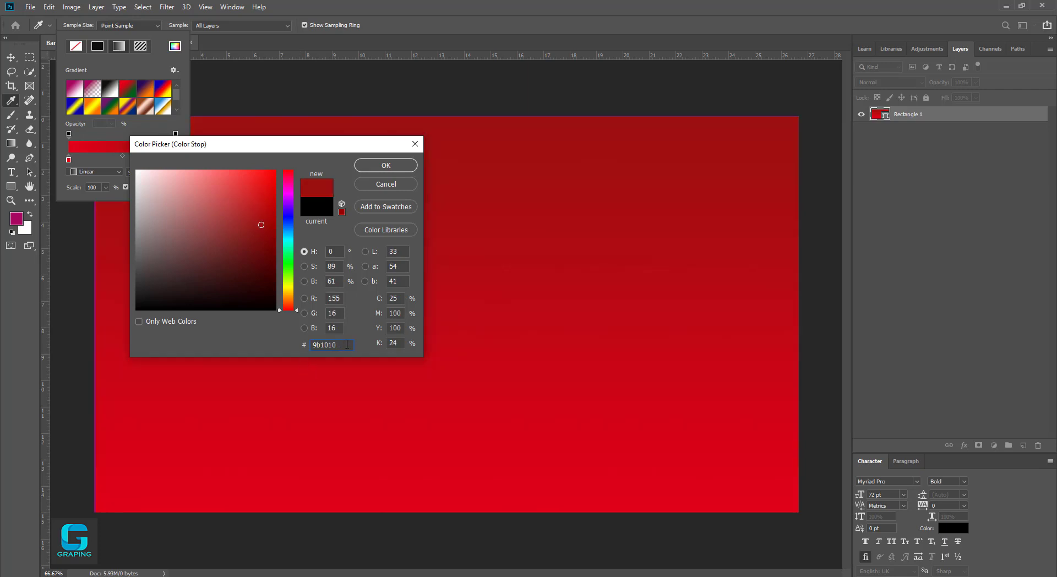
{"action": "double_click", "coordinate": [343, 345]}
{"action": "type", "text": "d21818"}
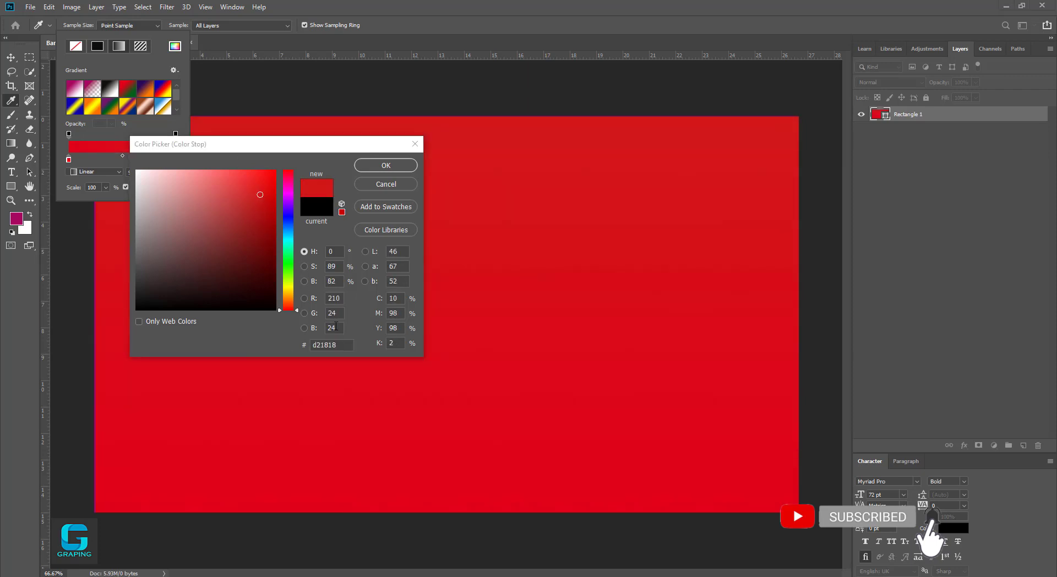
{"action": "double_click", "coordinate": [339, 345]}
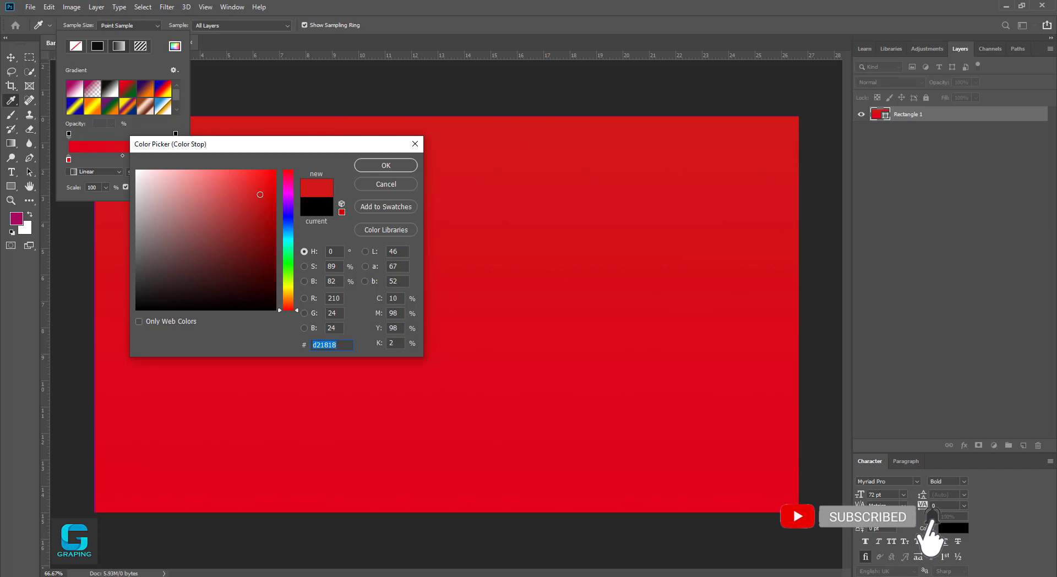
{"action": "left_click_drag", "start_coordinate": [0, 140], "coordinate": [786, 56]}
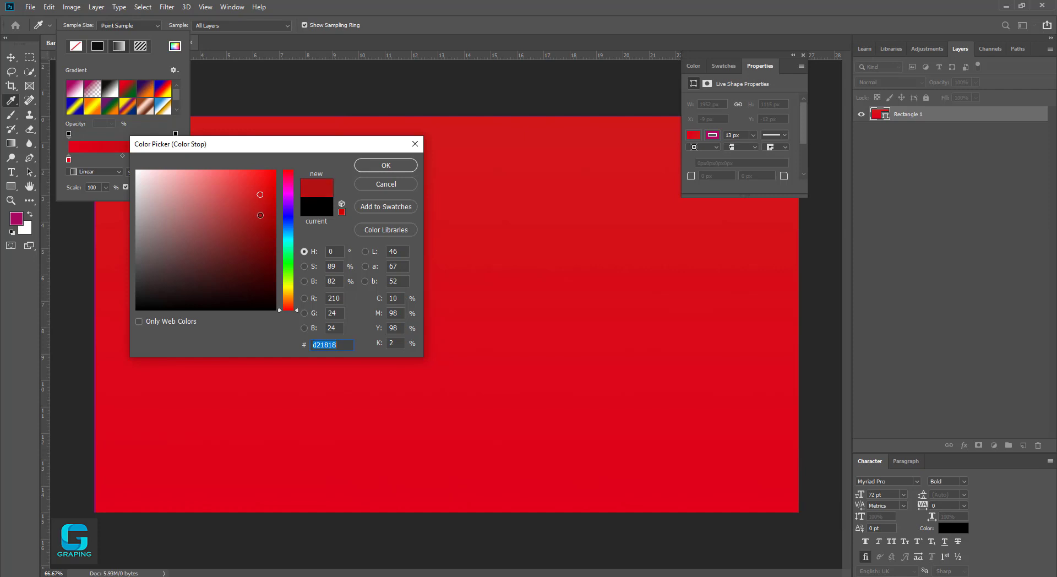
{"action": "left_click_drag", "start_coordinate": [261, 215], "coordinate": [231, 197]}
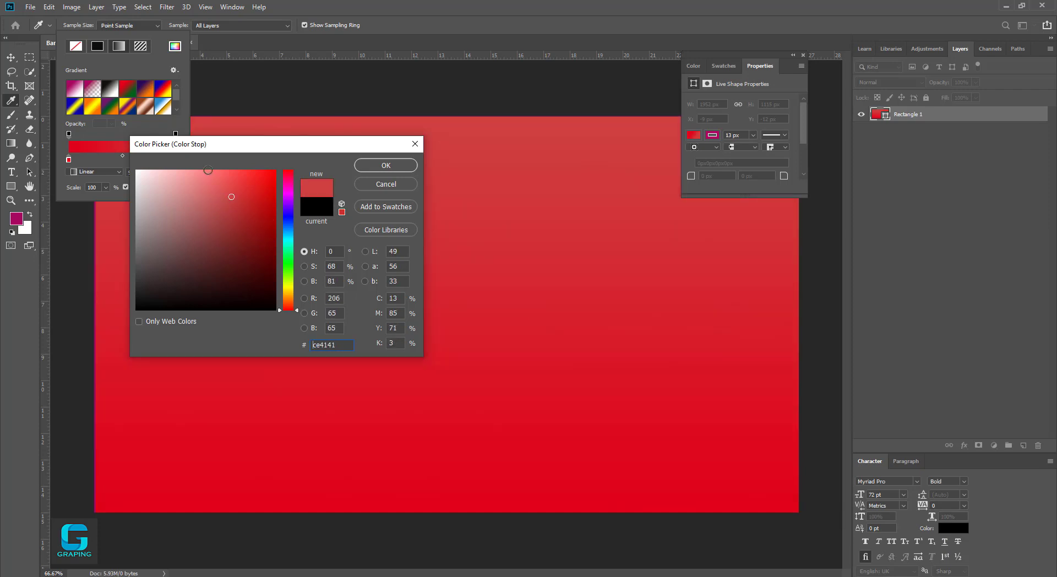
{"action": "left_click_drag", "start_coordinate": [229, 148], "coordinate": [456, 162]}
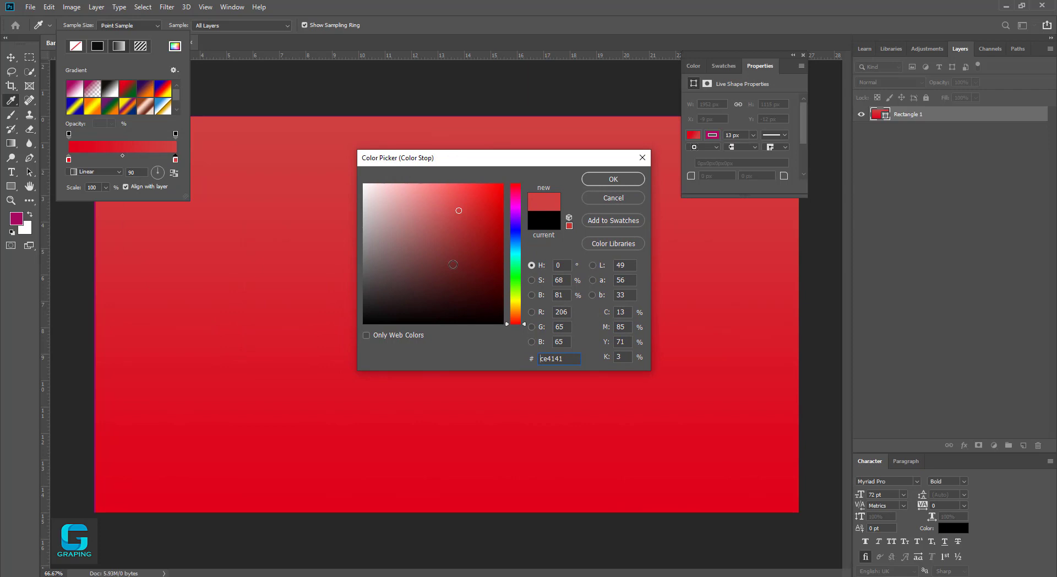
Set the gradient's end stop color to white with hex value ffffff.
{"action": "left_click_drag", "start_coordinate": [567, 358], "coordinate": [497, 359]}
{"action": "type", "text": "ffffff"}
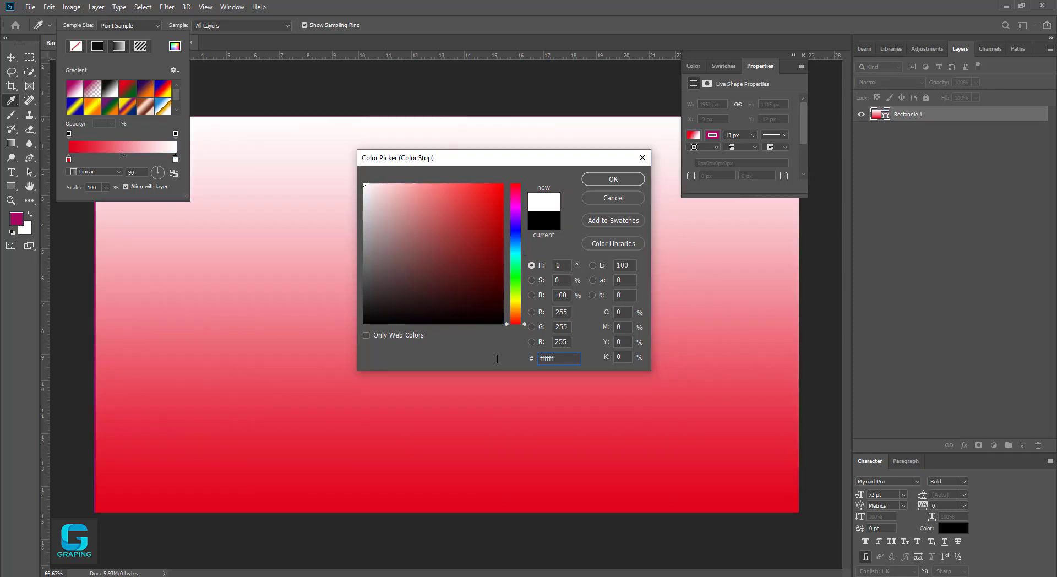
{"action": "left_click", "coordinate": [594, 179]}
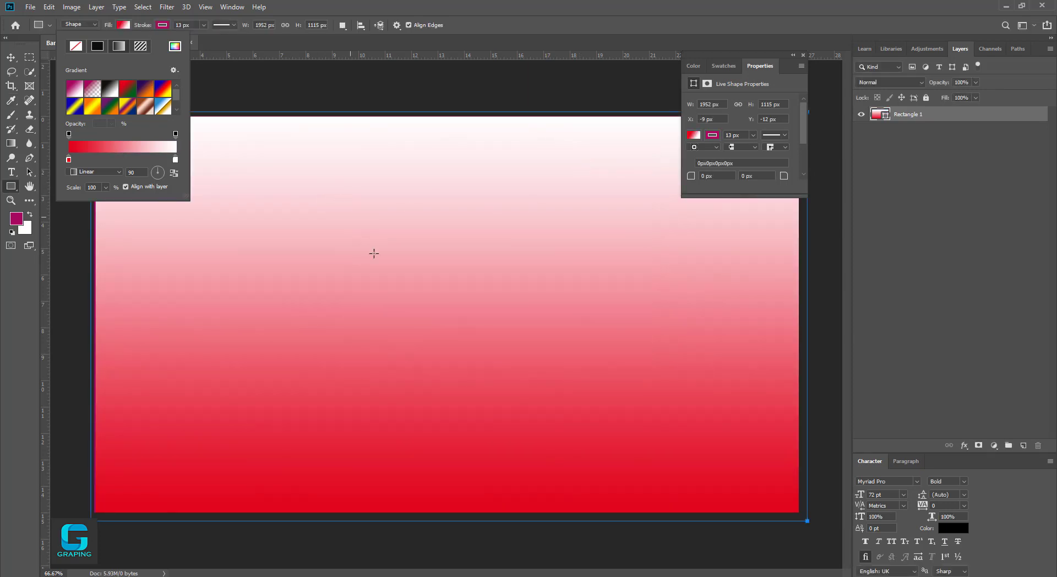
Reopen the white end stop's color and try off-white shades ebe2e2 and f8f3f3 before returning to ffffff.
{"action": "double_click", "coordinate": [176, 160]}
{"action": "left_click", "coordinate": [369, 197]}
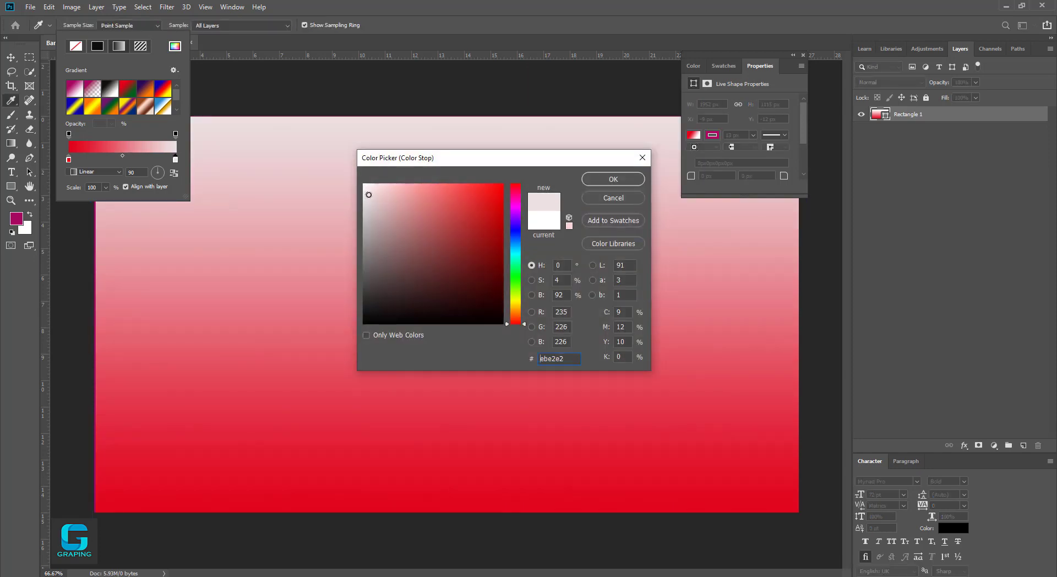
{"action": "left_click", "coordinate": [369, 194]}
{"action": "left_click", "coordinate": [365, 187]}
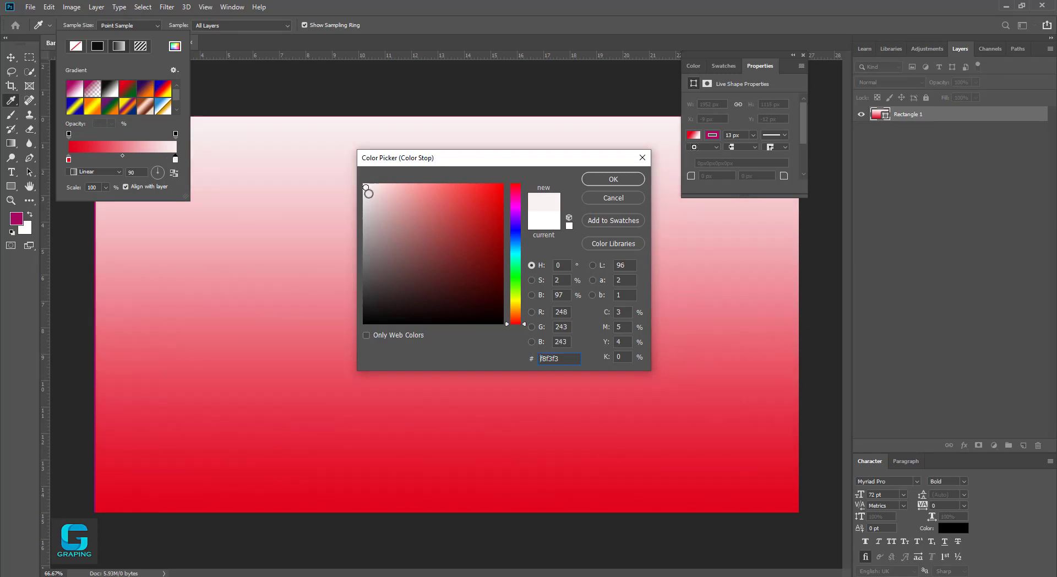
{"action": "left_click", "coordinate": [363, 183]}
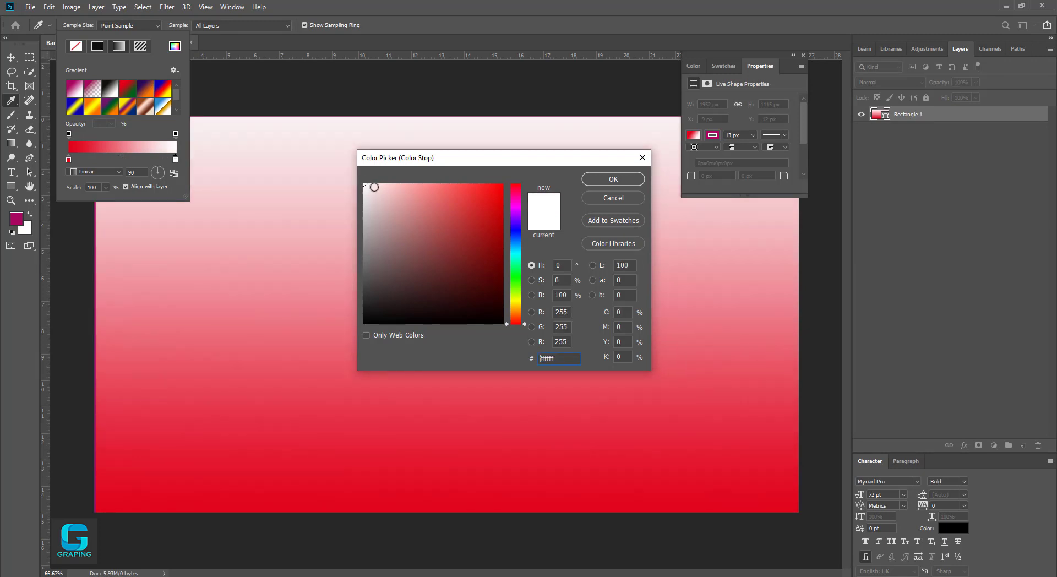
{"action": "double_click", "coordinate": [558, 359]}
{"action": "left_click", "coordinate": [556, 359]}
Switch the gradient's white end stop to a near-black shade such as 010101 and close the color picker.
{"action": "left_click", "coordinate": [364, 323]}
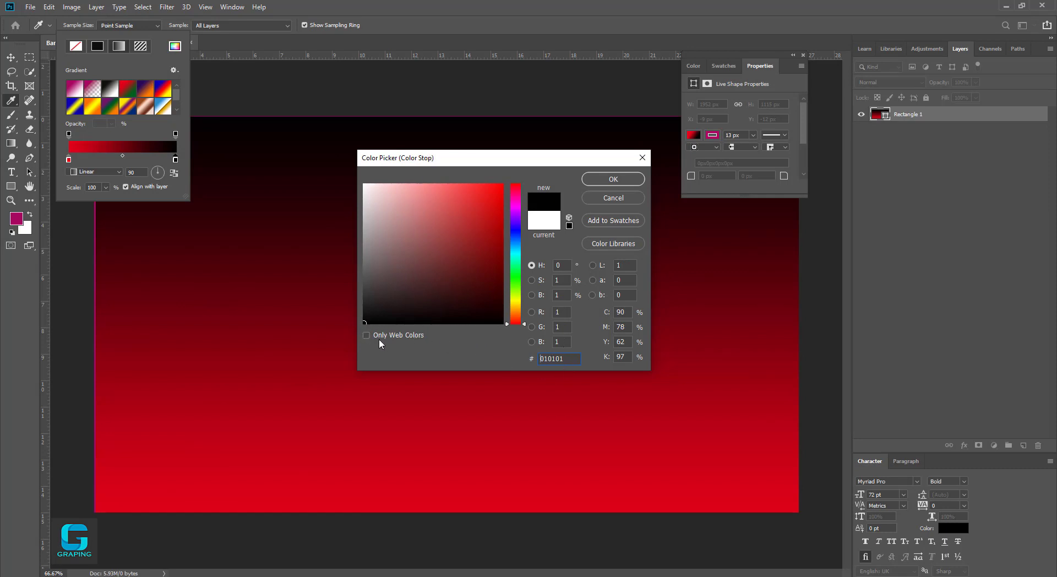
{"action": "left_click", "coordinate": [365, 322]}
{"action": "left_click_drag", "start_coordinate": [365, 323], "coordinate": [361, 329]}
{"action": "left_click", "coordinate": [365, 320]}
{"action": "left_click", "coordinate": [617, 198]}
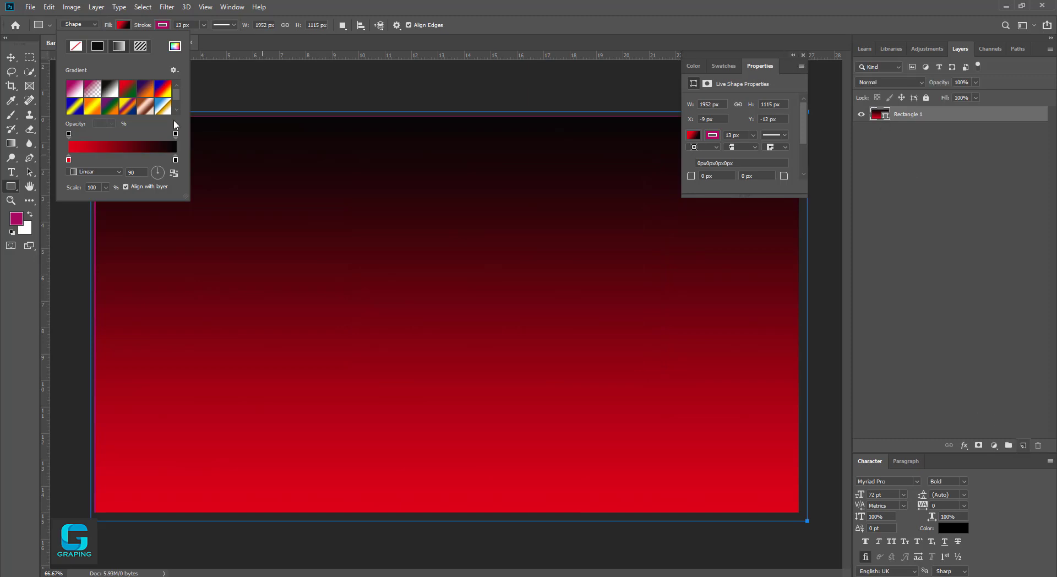
{"action": "left_click", "coordinate": [164, 24]}
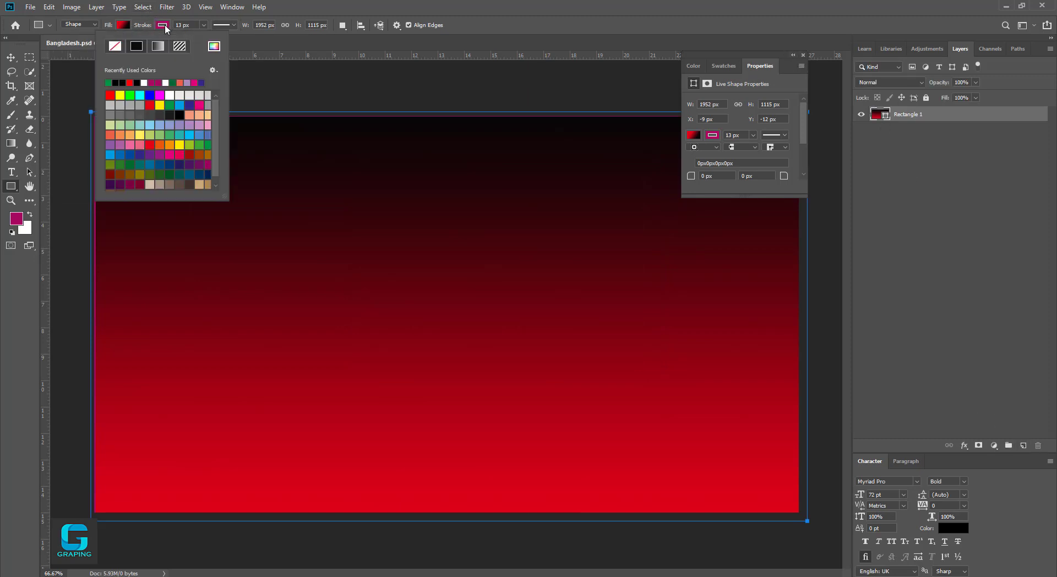
{"action": "left_click", "coordinate": [164, 24]}
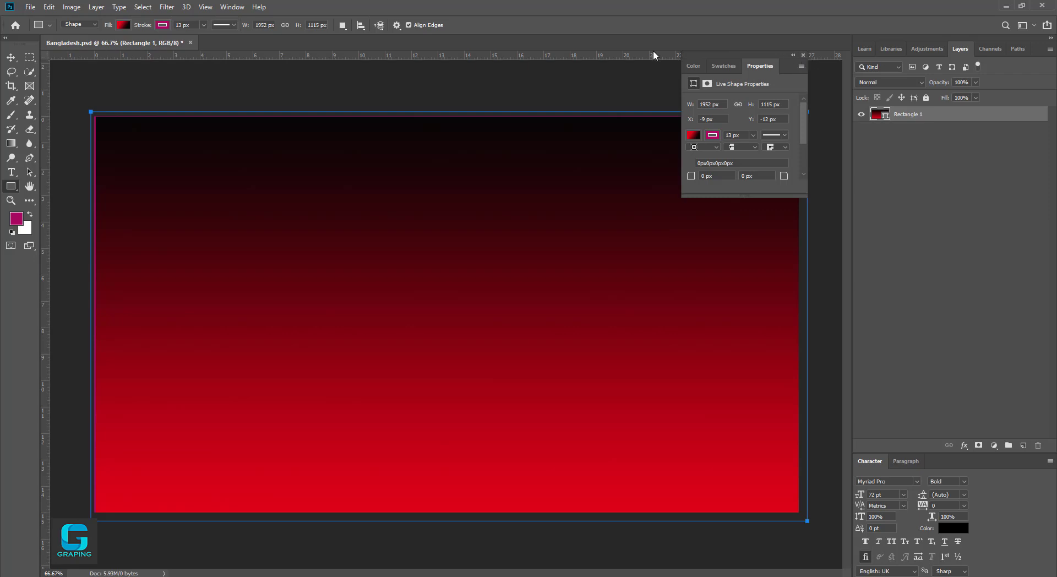
Draw a second rectangle about 453 by 362 px left of the canvas center and give it a solid black fill.
{"action": "left_click", "coordinate": [12, 188]}
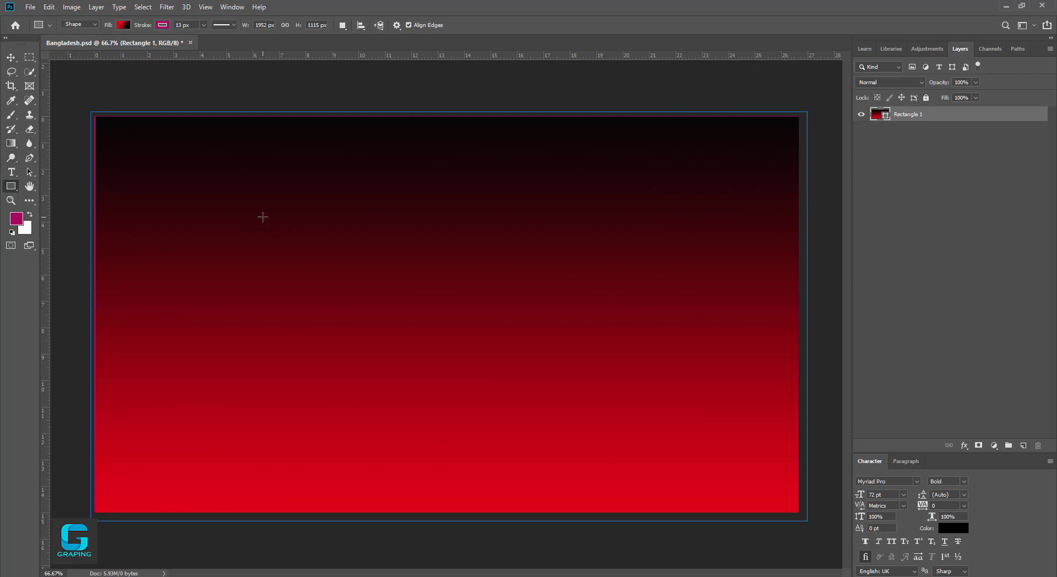
{"action": "left_click_drag", "start_coordinate": [263, 217], "coordinate": [429, 349]}
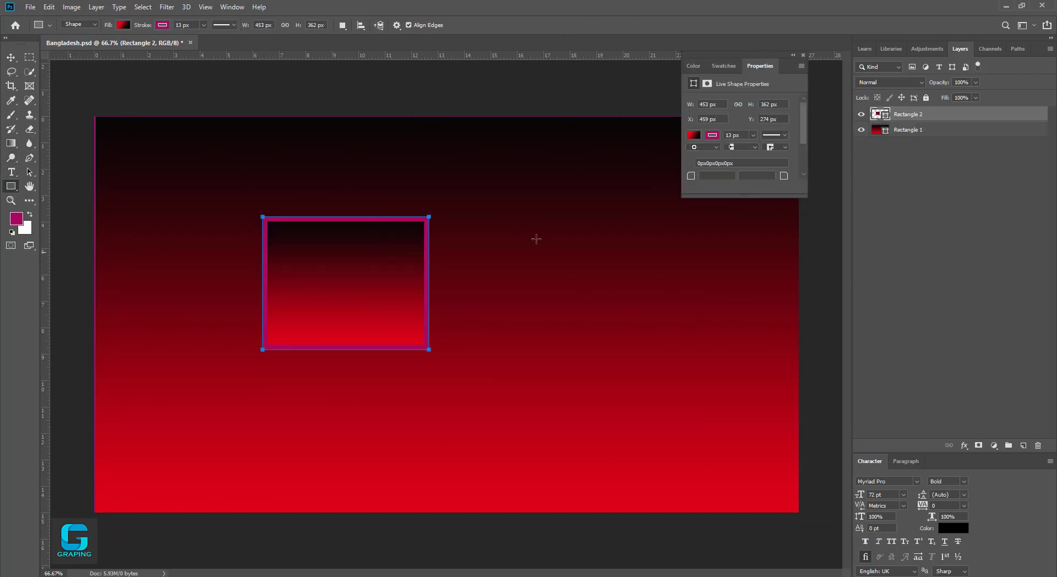
{"action": "left_click", "coordinate": [693, 135]}
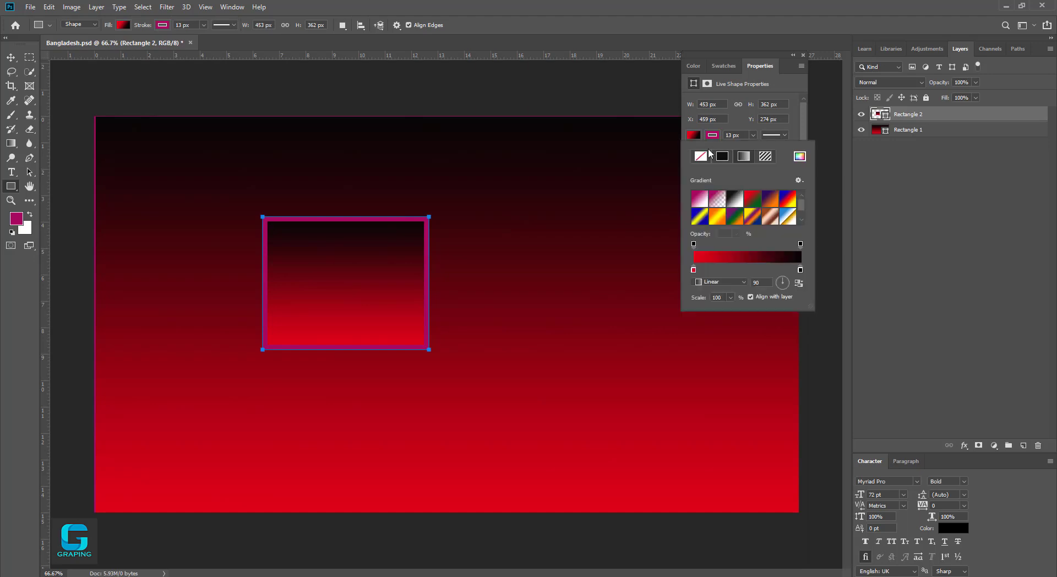
{"action": "left_click", "coordinate": [722, 156]}
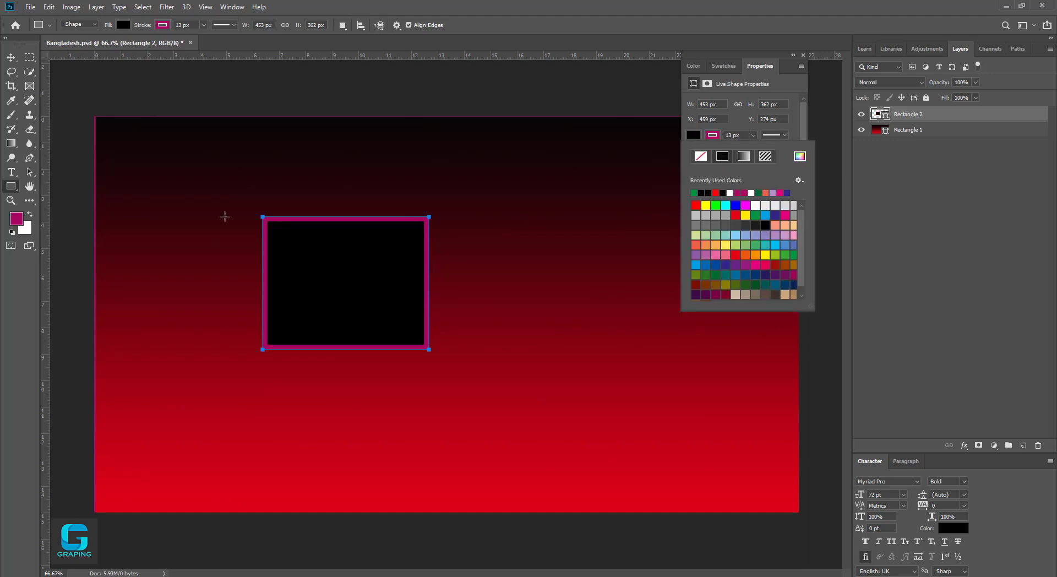
{"action": "double_click", "coordinate": [885, 116]}
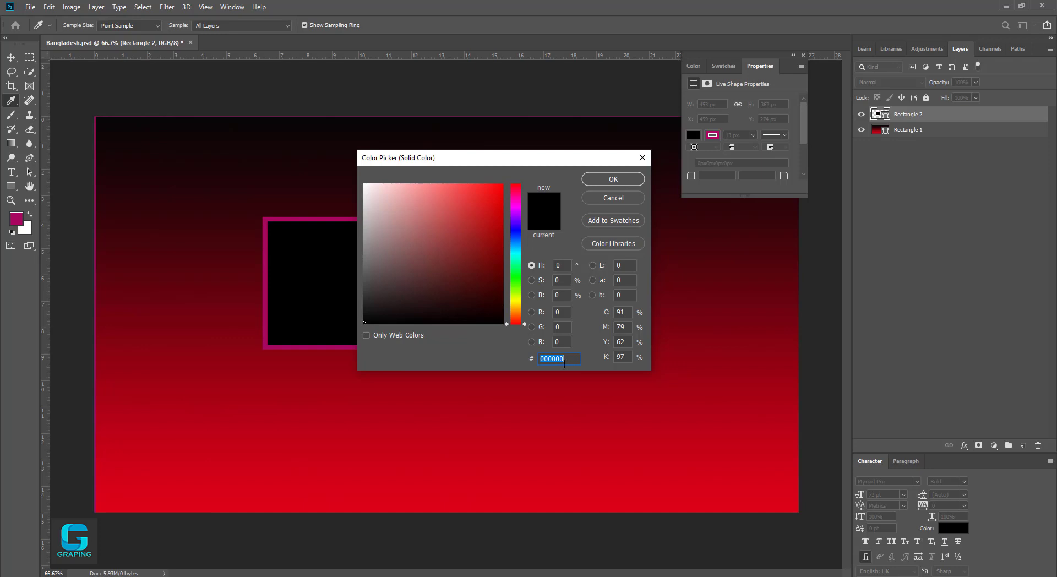
{"action": "left_click", "coordinate": [614, 179]}
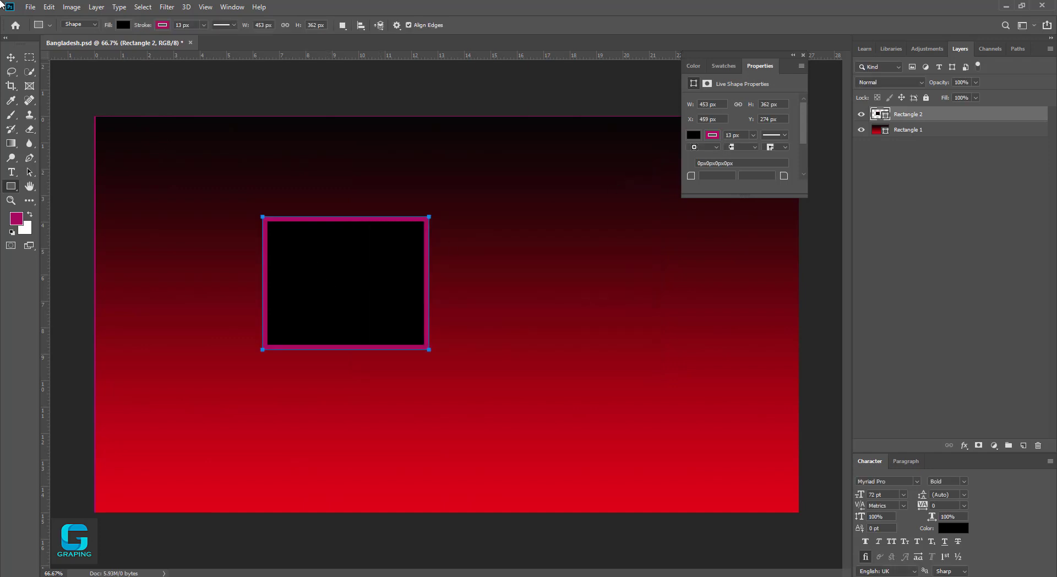
Try duplicating the black rectangle to its right with the Move tool, undoing each of the two copies.
{"action": "left_click", "coordinate": [10, 56]}
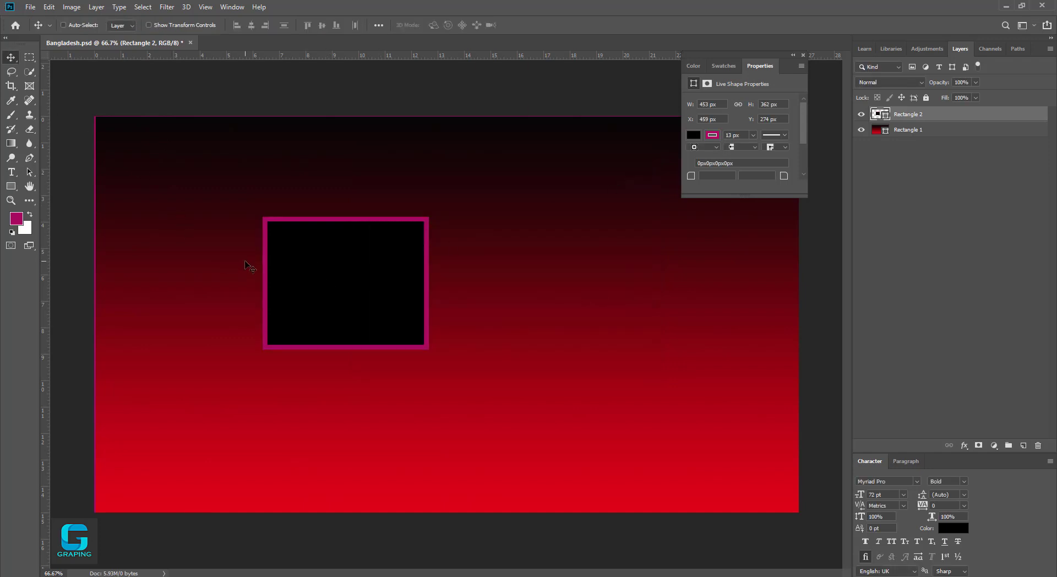
{"action": "mouse_move", "coordinate": [374, 279]}
{"action": "left_mouse_down"}
{"action": "mouse_move", "coordinate": [560, 298]}
{"action": "mouse_move", "coordinate": [515, 279]}
{"action": "mouse_move", "coordinate": [391, 273]}
{"action": "left_mouse_up"}
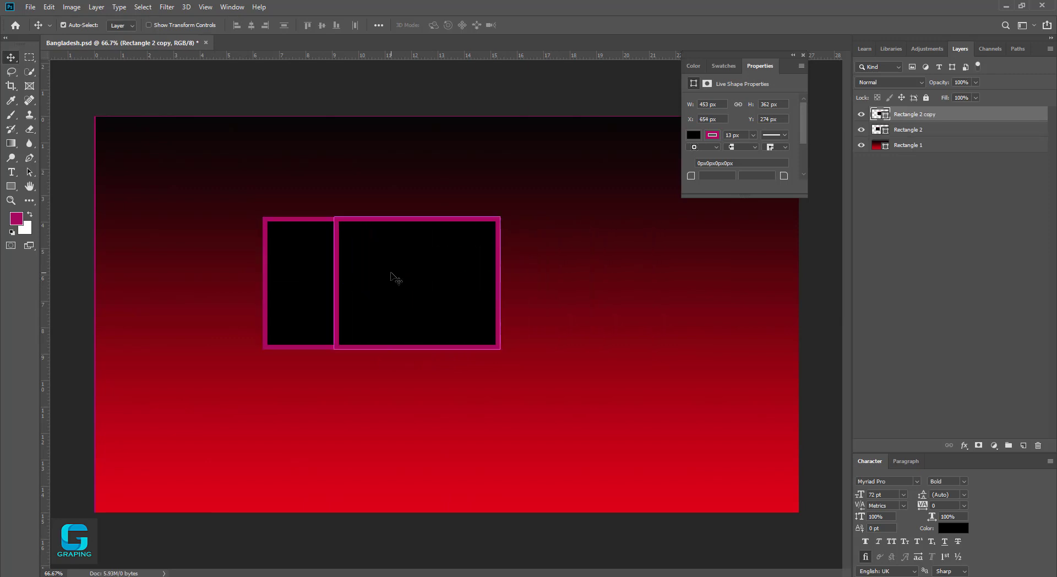
{"action": "key", "text": "ctrl+z"}
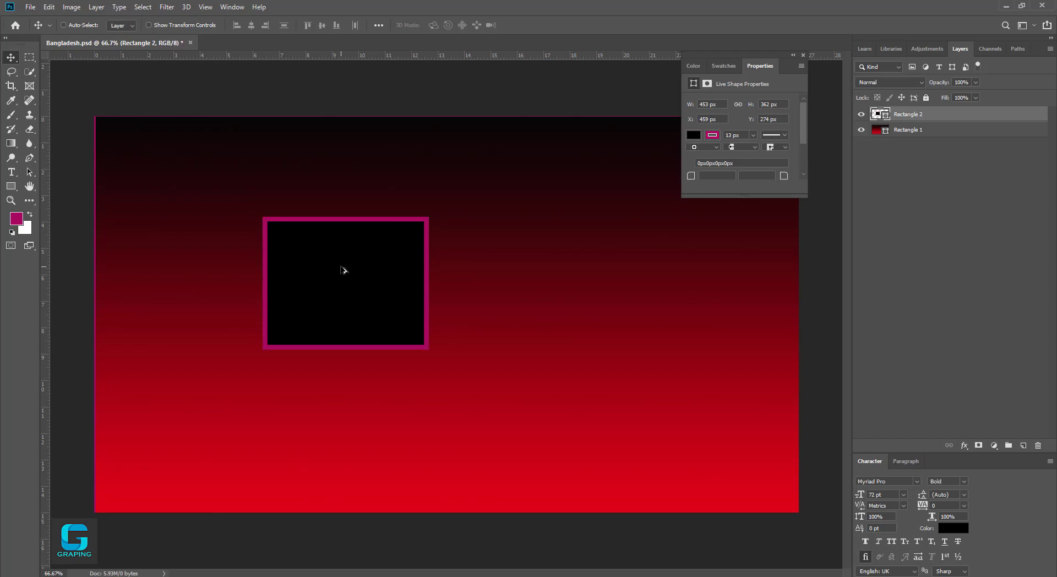
{"action": "left_click_drag", "start_coordinate": [341, 269], "coordinate": [570, 273]}
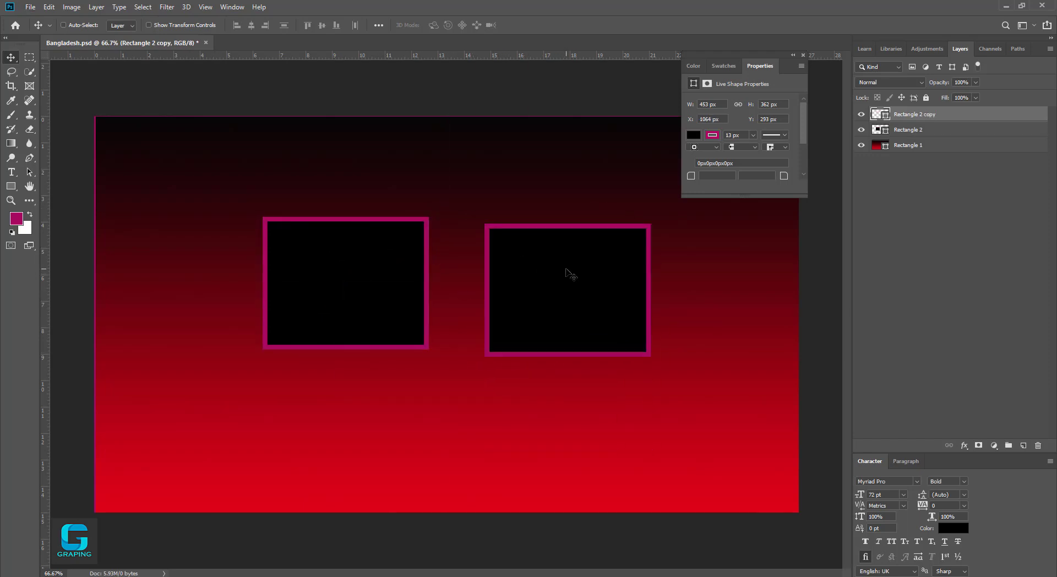
{"action": "key", "text": "ctrl+z"}
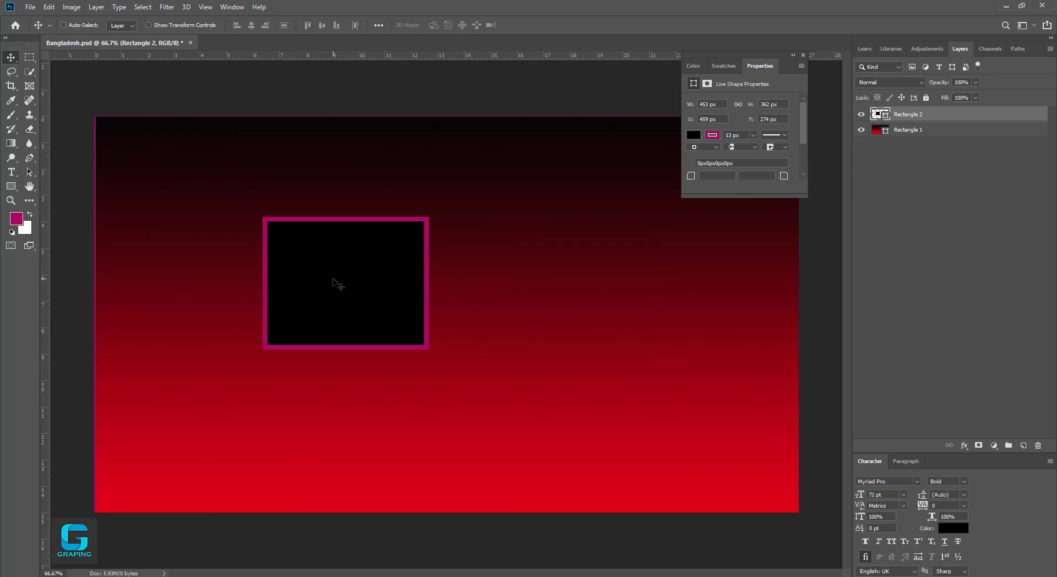
Duplicate the black rectangle twice to form a level row, with the copies at about X 960 px and X 1447 px.
{"action": "key", "text": "alt"}
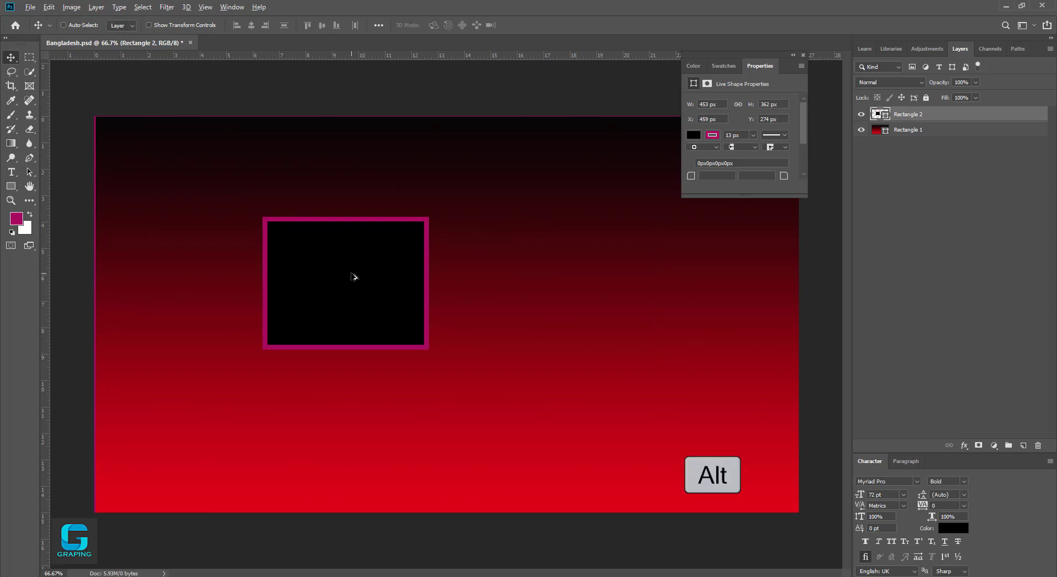
{"action": "left_click_drag", "start_coordinate": [354, 277], "coordinate": [538, 276]}
{"action": "left_click_drag", "start_coordinate": [551, 331], "coordinate": [532, 285]}
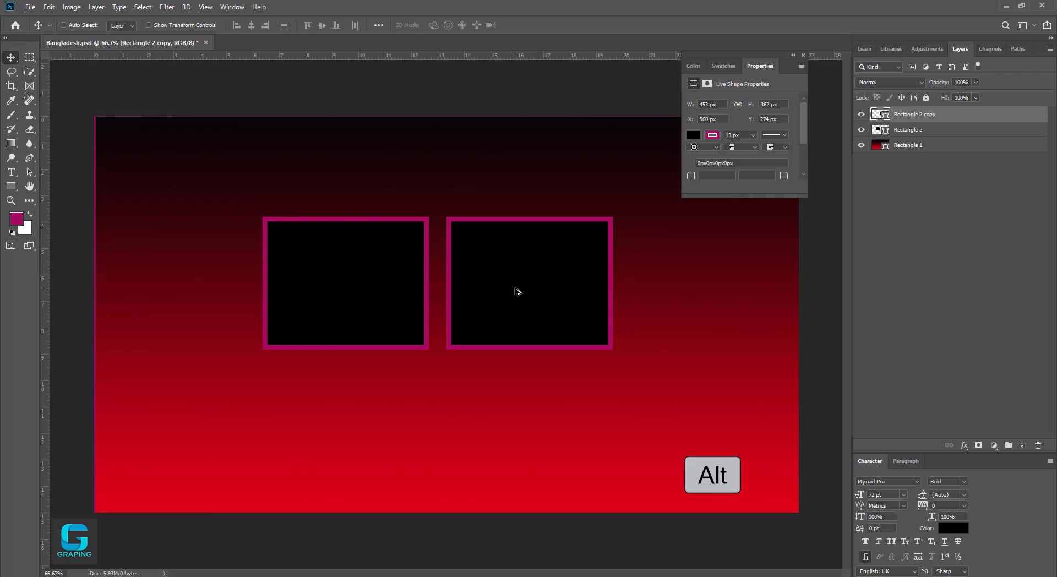
{"action": "left_click_drag", "start_coordinate": [518, 292], "coordinate": [694, 321]}
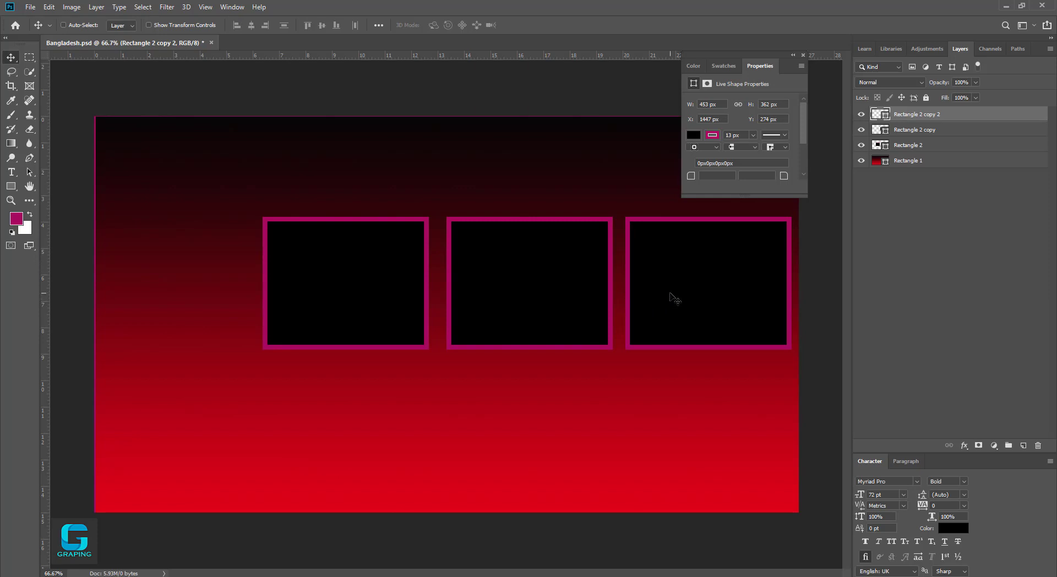
Move the rightmost copy down and the middle copy up to about X 987 px, Y 93 px, leaving the middle copy's layer selected.
{"action": "left_click_drag", "start_coordinate": [671, 297], "coordinate": [671, 387]}
{"action": "left_click_drag", "start_coordinate": [560, 300], "coordinate": [565, 219]}
{"action": "left_click", "coordinate": [896, 131]}
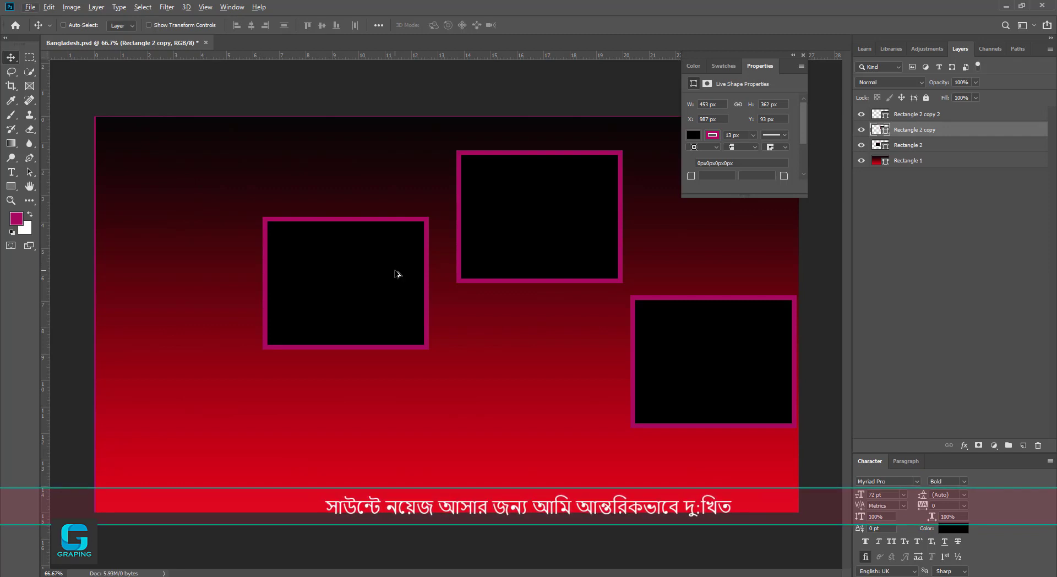
Try duplicating the upper black rectangle slightly below itself and undo the copy.
{"action": "left_click_drag", "start_coordinate": [398, 272], "coordinate": [489, 244]}
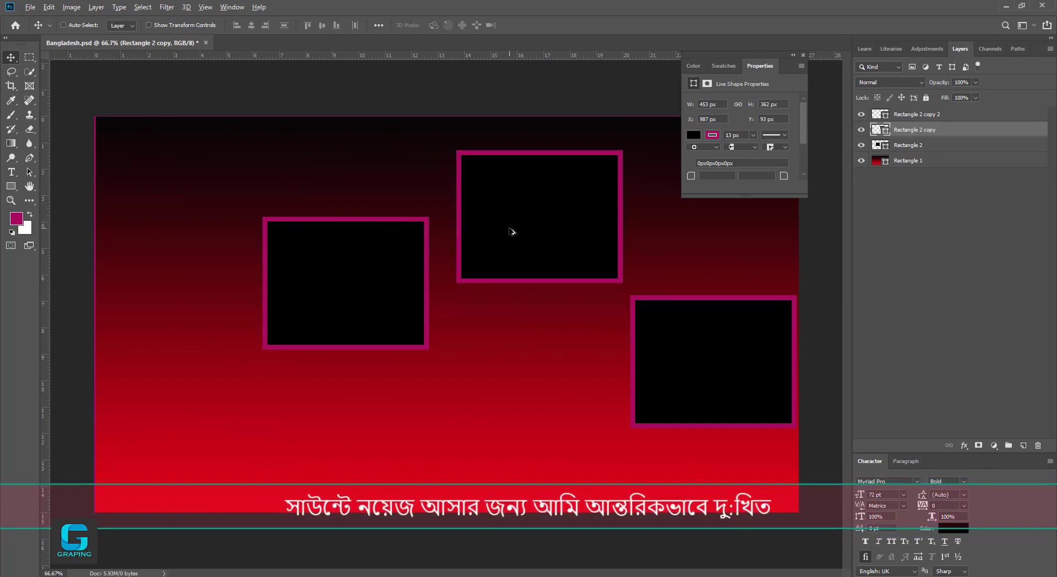
{"action": "left_click_drag", "start_coordinate": [504, 225], "coordinate": [527, 244]}
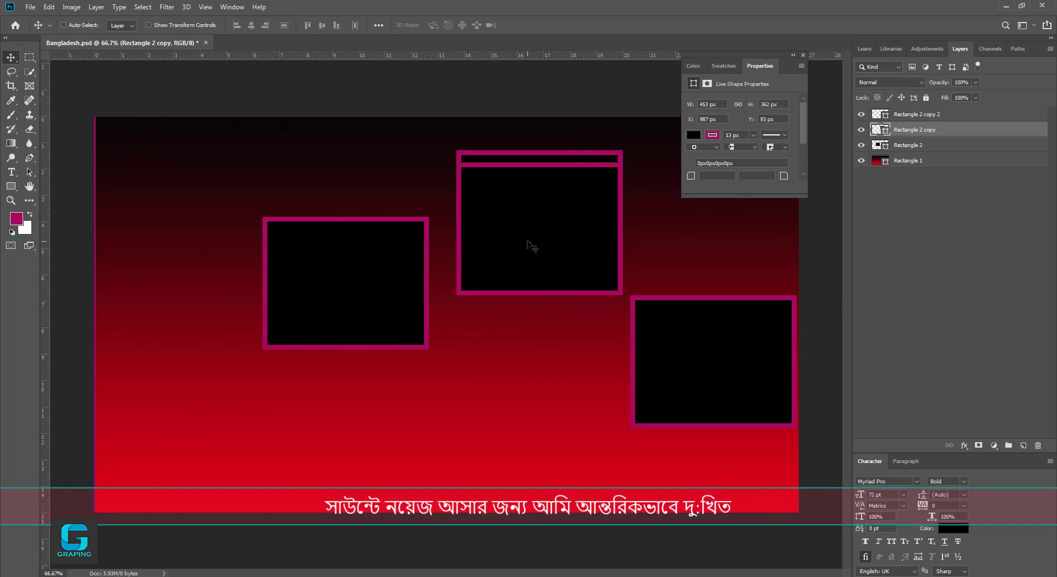
{"action": "key", "text": "ctrl+z"}
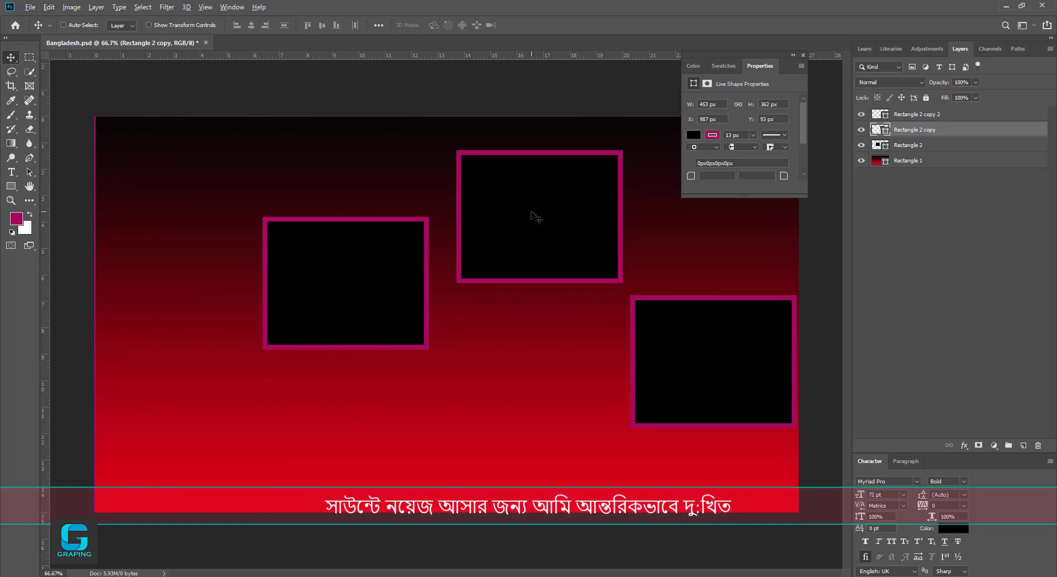
Duplicate the upper black rectangle level with itself, placing the copy at about X 172 px, Y 93 px.
{"action": "left_click_drag", "start_coordinate": [532, 212], "coordinate": [520, 258]}
{"action": "left_click_drag", "start_coordinate": [314, 253], "coordinate": [547, 217]}
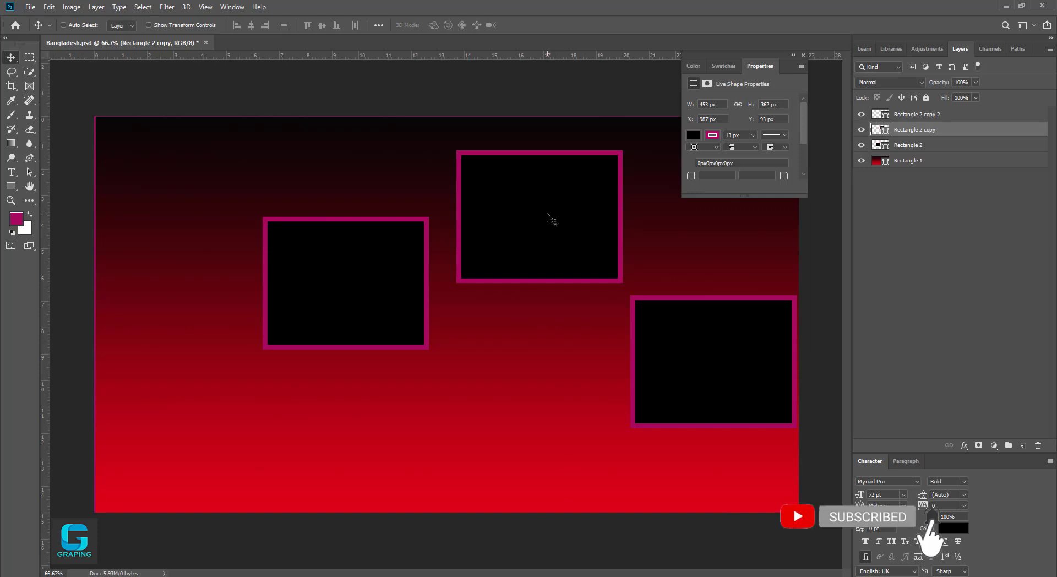
{"action": "left_click_drag", "start_coordinate": [547, 217], "coordinate": [249, 290]}
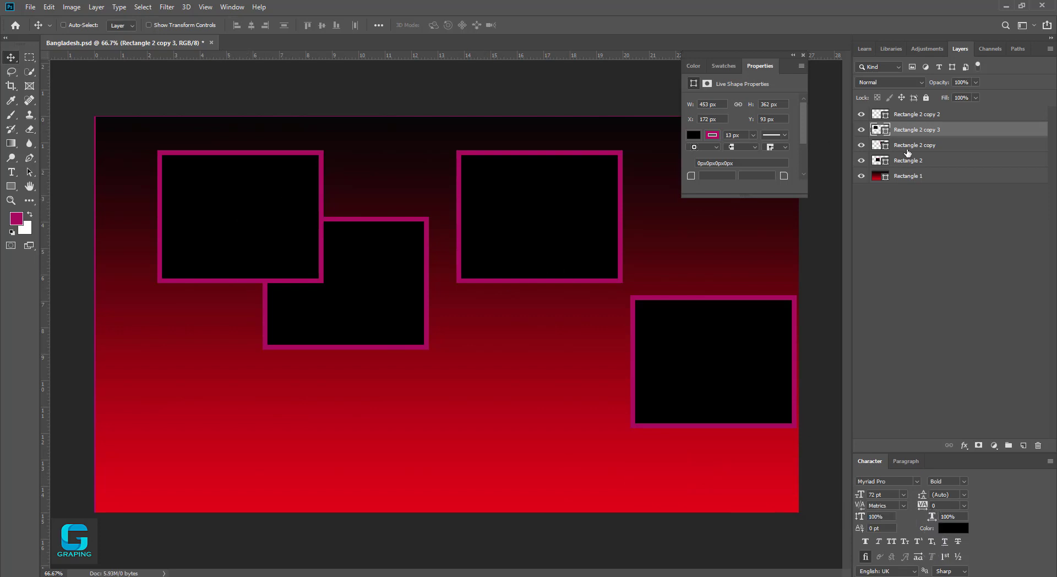
Select the Rectangle 2 layer and its three copies together, toggling individual layers out of and back into the selection.
{"action": "left_click", "coordinate": [906, 116]}
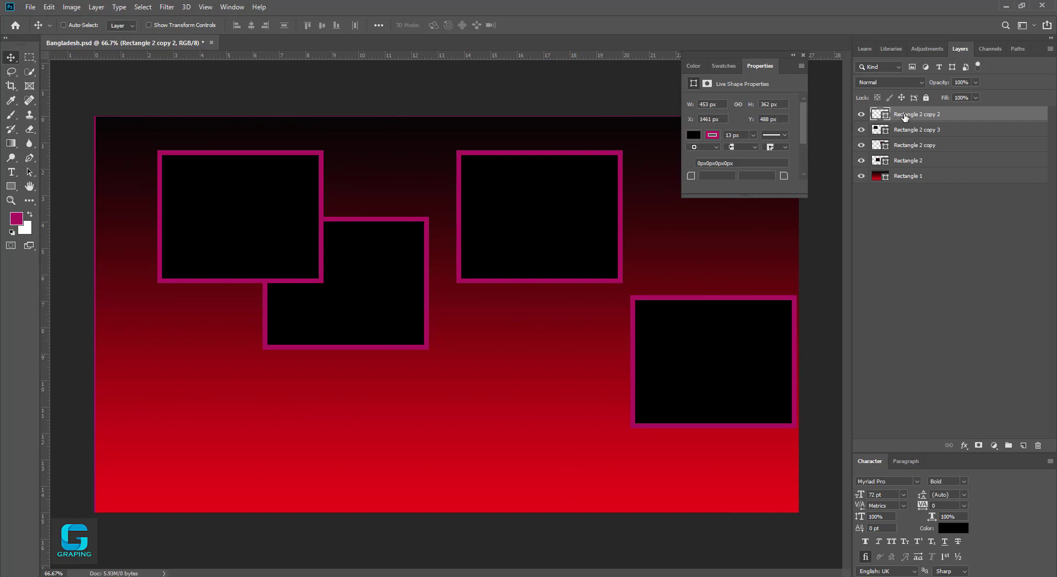
{"action": "left_click", "coordinate": [910, 145], "text": "ctrl"}
{"action": "left_click", "coordinate": [910, 162], "text": "ctrl"}
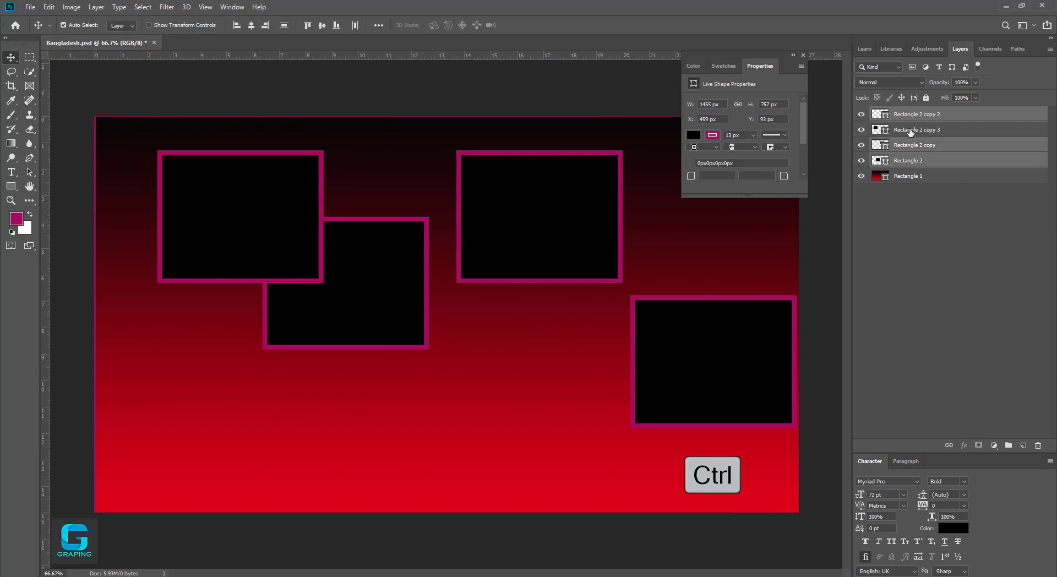
{"action": "left_click", "coordinate": [910, 130], "text": "ctrl"}
{"action": "left_click", "coordinate": [910, 145], "text": "ctrl"}
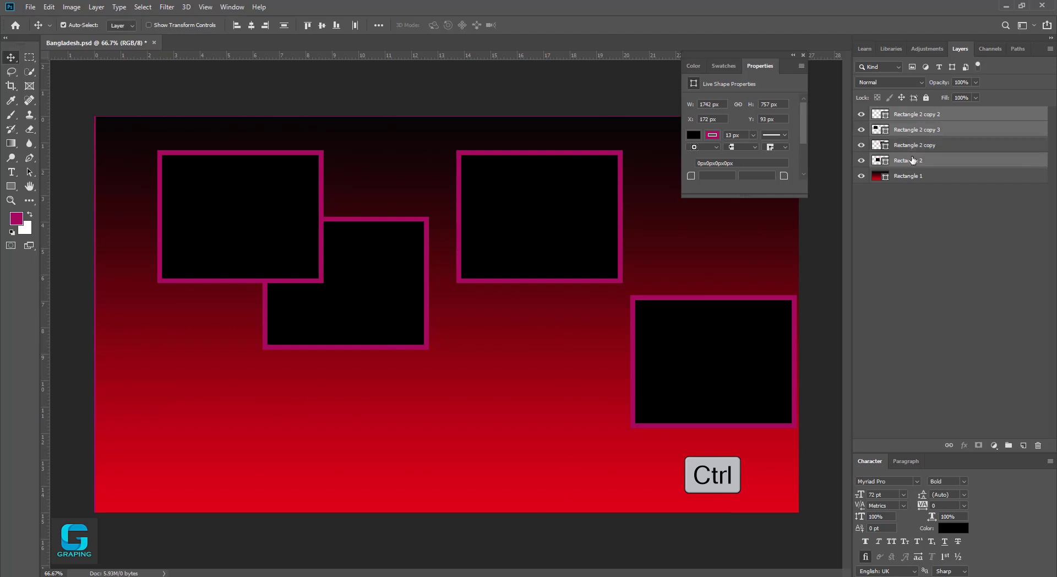
{"action": "left_click", "coordinate": [910, 160], "text": "ctrl"}
{"action": "left_click", "coordinate": [918, 148], "text": "ctrl"}
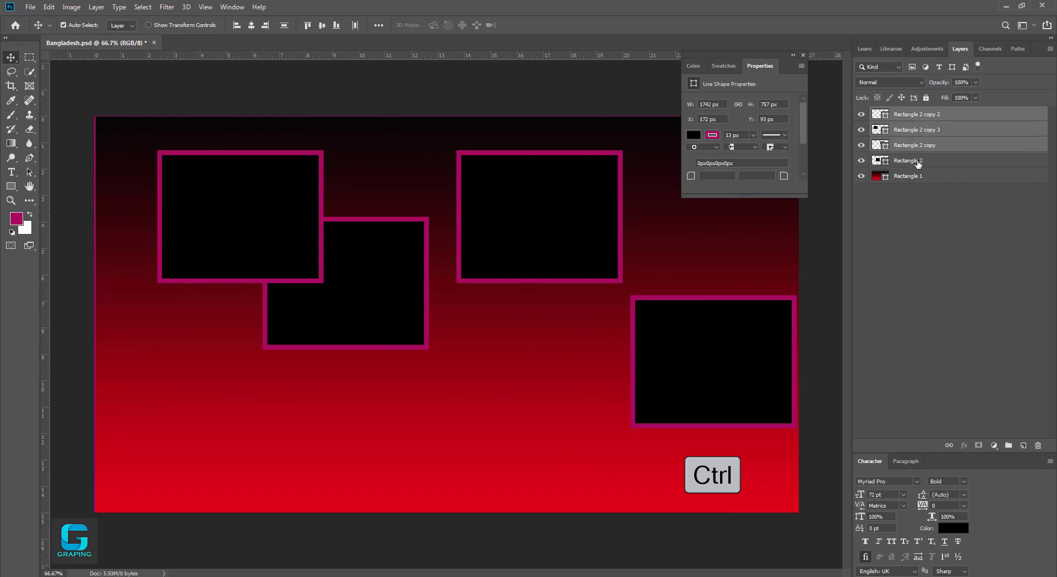
{"action": "left_click", "coordinate": [903, 160], "text": "ctrl"}
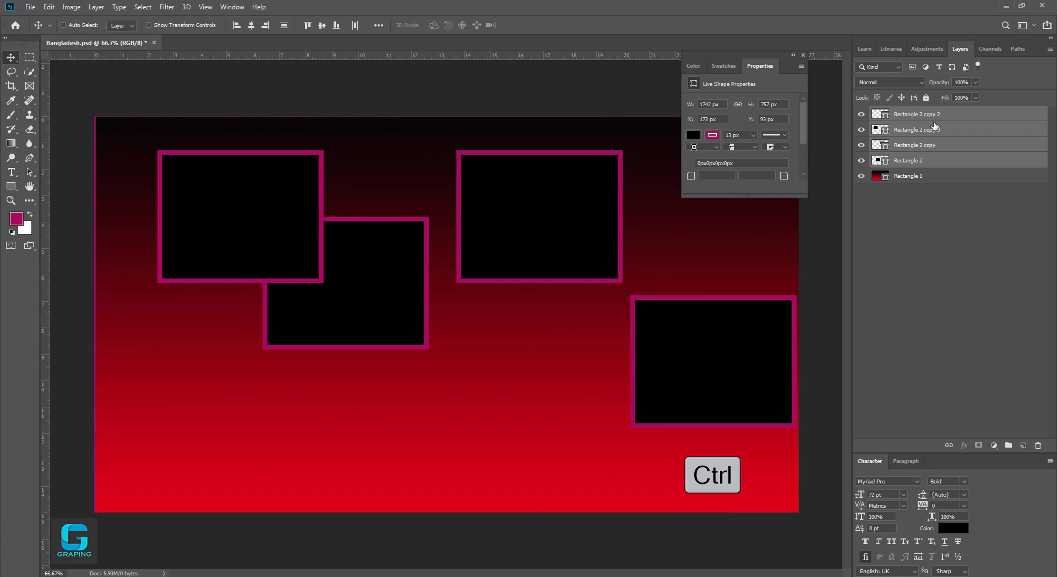
Remove the Rectangle 2 layer and its copies from the selection one by one until no layer is selected.
{"action": "left_click", "coordinate": [919, 146], "text": "ctrl"}
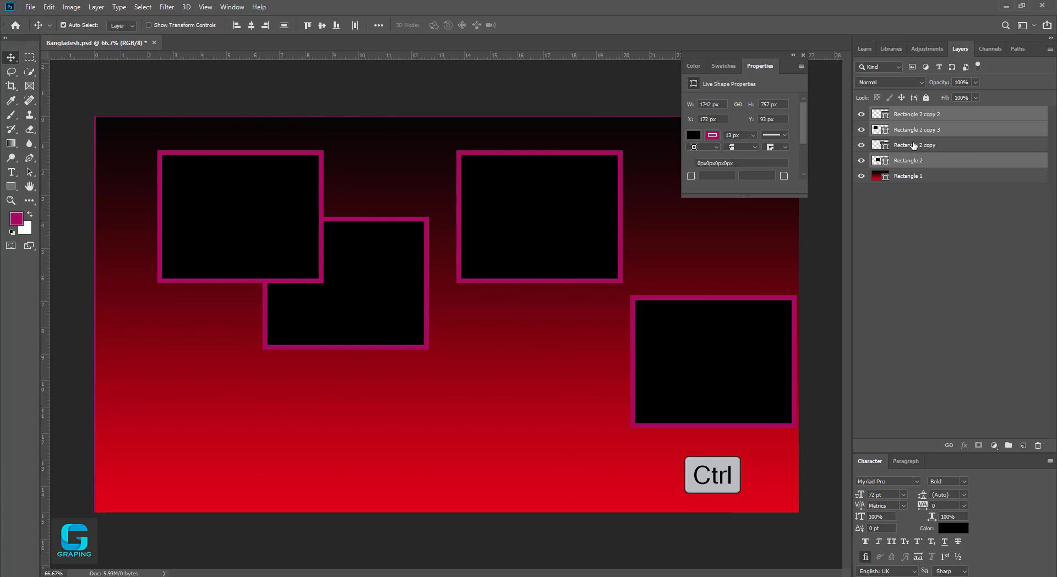
{"action": "left_click", "coordinate": [912, 145], "text": "ctrl"}
{"action": "left_click", "coordinate": [912, 130], "text": "ctrl"}
{"action": "left_click", "coordinate": [913, 117], "text": "ctrl"}
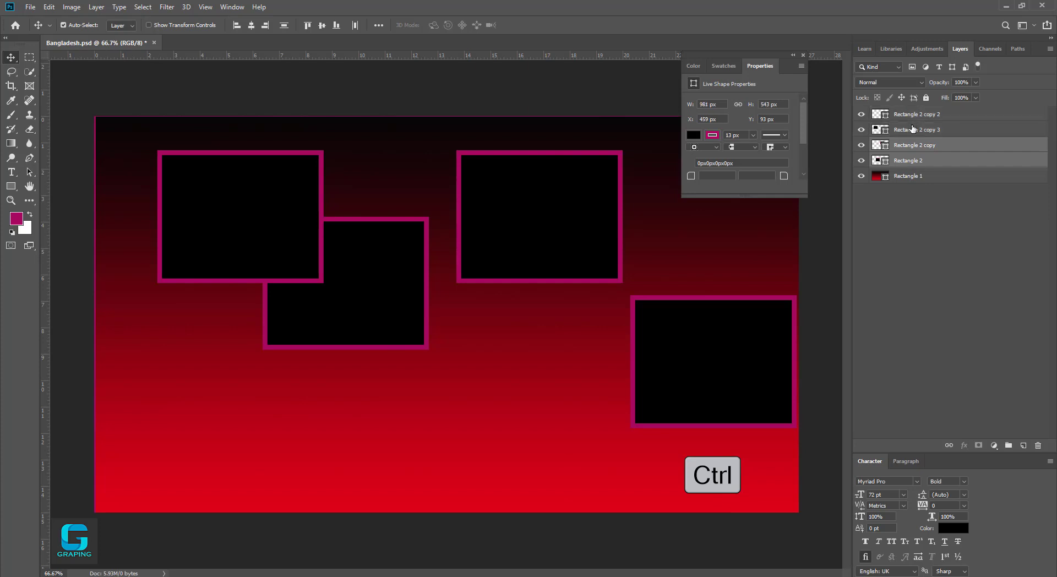
{"action": "left_click", "coordinate": [912, 160], "text": "ctrl"}
{"action": "left_click", "coordinate": [912, 145], "text": "ctrl"}
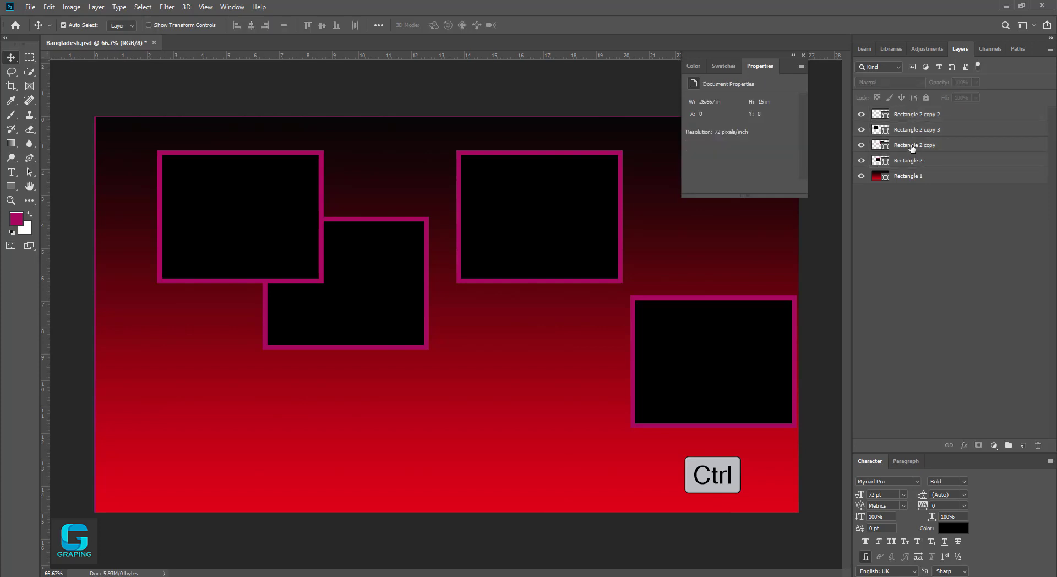
Reselect the Rectangle 2 layer and its three copies, toggling single layers to show how a multi-layer selection is built.
{"action": "left_click", "coordinate": [912, 146], "text": "ctrl"}
{"action": "left_click", "coordinate": [909, 130], "text": "ctrl"}
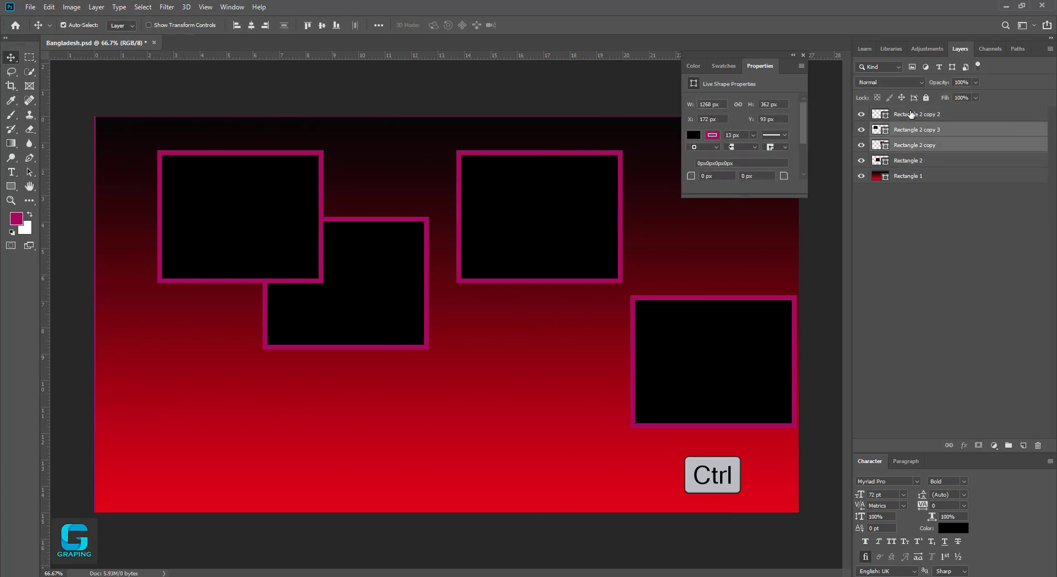
{"action": "left_click", "coordinate": [910, 115], "text": "ctrl"}
{"action": "left_click", "coordinate": [912, 162], "text": "ctrl"}
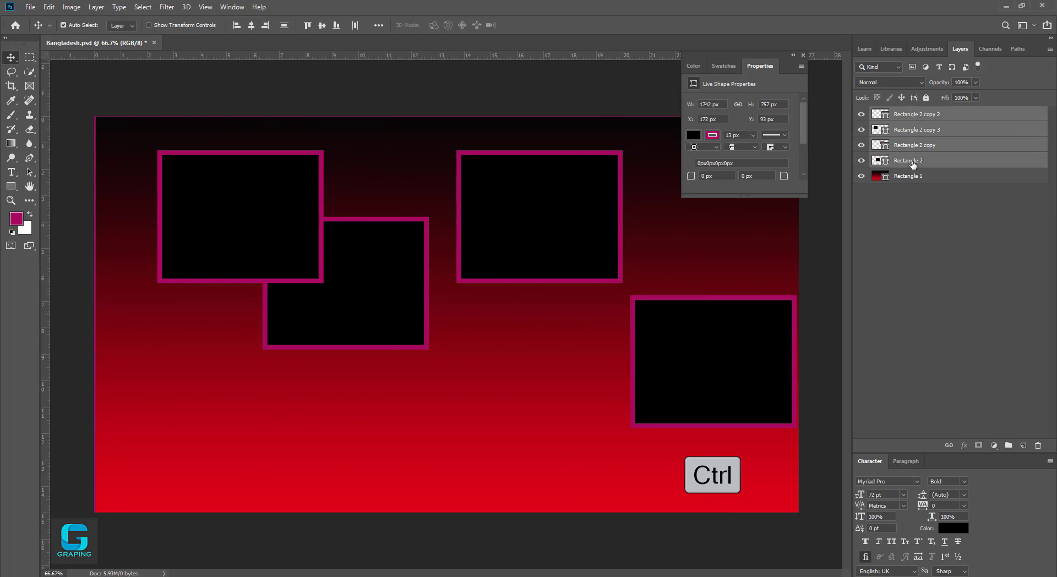
{"action": "left_click", "coordinate": [915, 145], "text": "ctrl"}
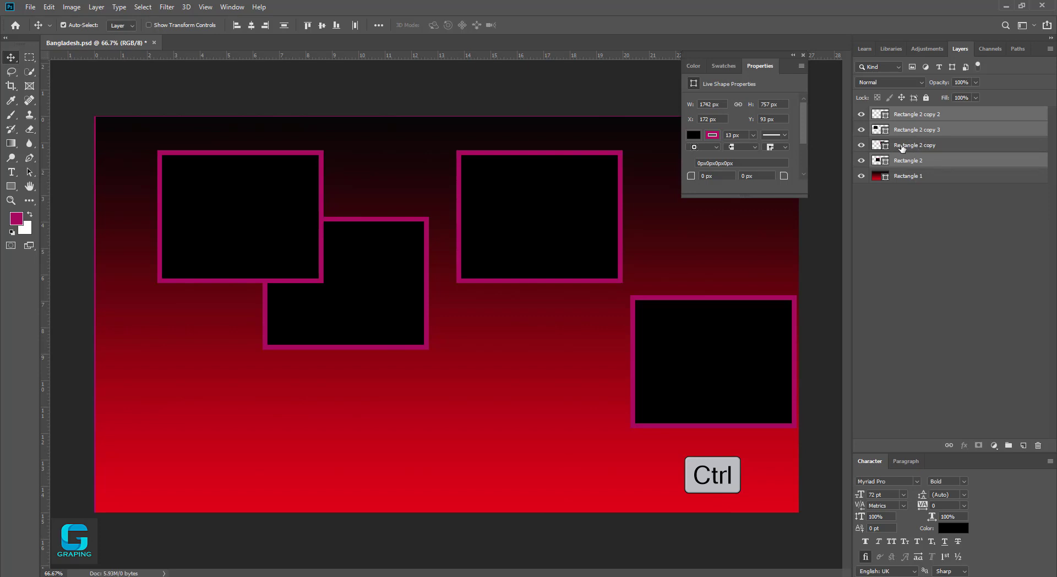
{"action": "left_click", "coordinate": [903, 148], "text": "ctrl"}
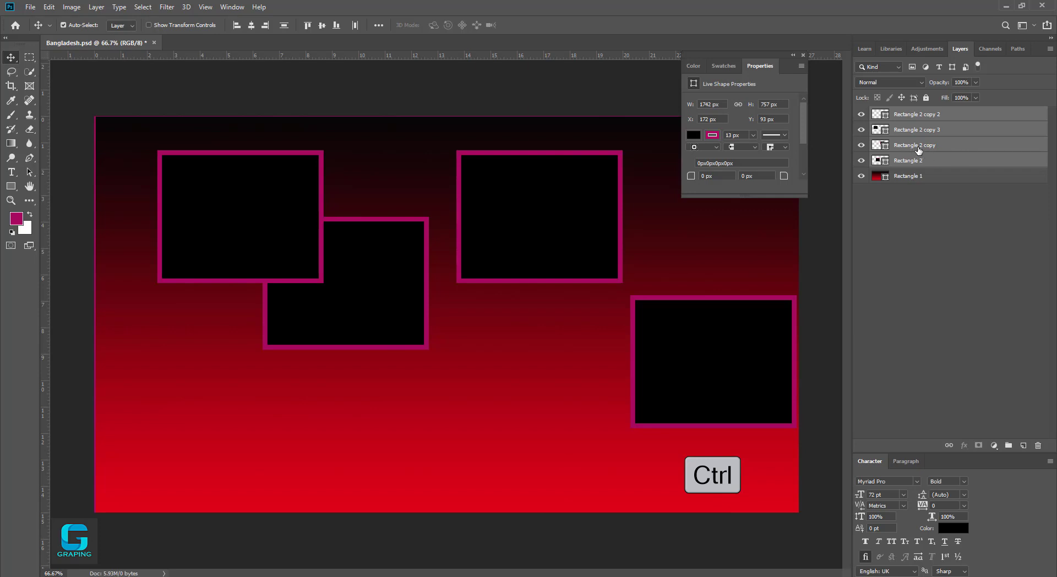
{"action": "left_click", "coordinate": [911, 147], "text": "ctrl"}
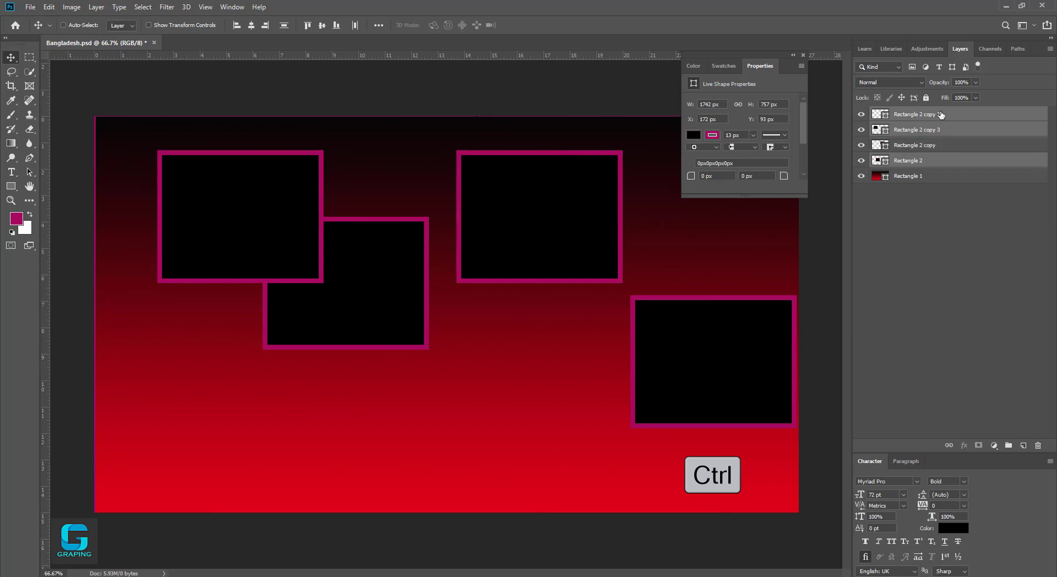
{"action": "left_click", "coordinate": [910, 144], "text": "ctrl"}
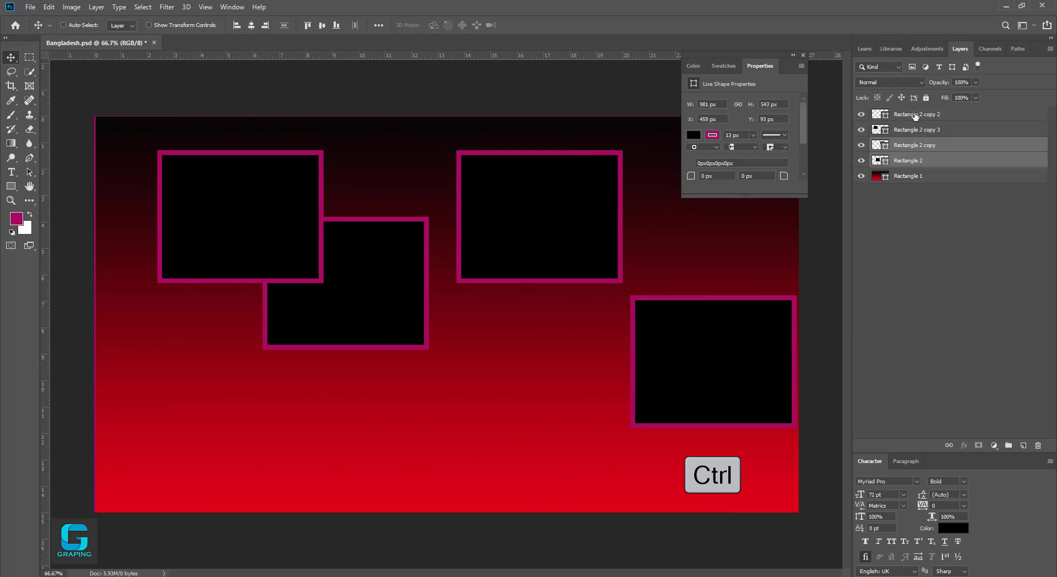
{"action": "left_click", "coordinate": [913, 130], "text": "ctrl"}
{"action": "left_click", "coordinate": [910, 114], "text": "ctrl"}
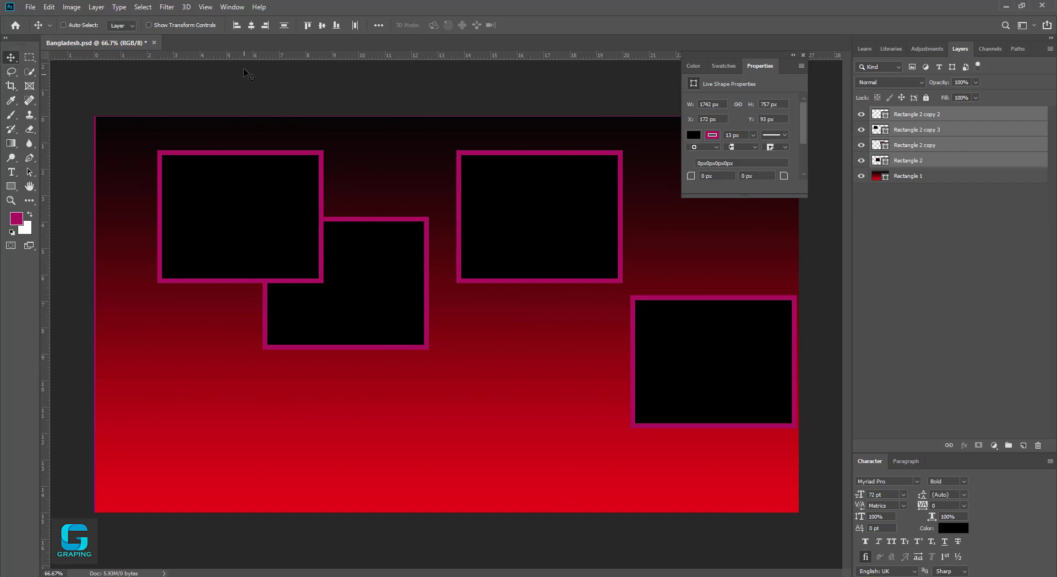
Align the four selected rectangles by their horizontal centers, first to the selection and again with Align To set to Canvas.
{"action": "left_click", "coordinate": [251, 26]}
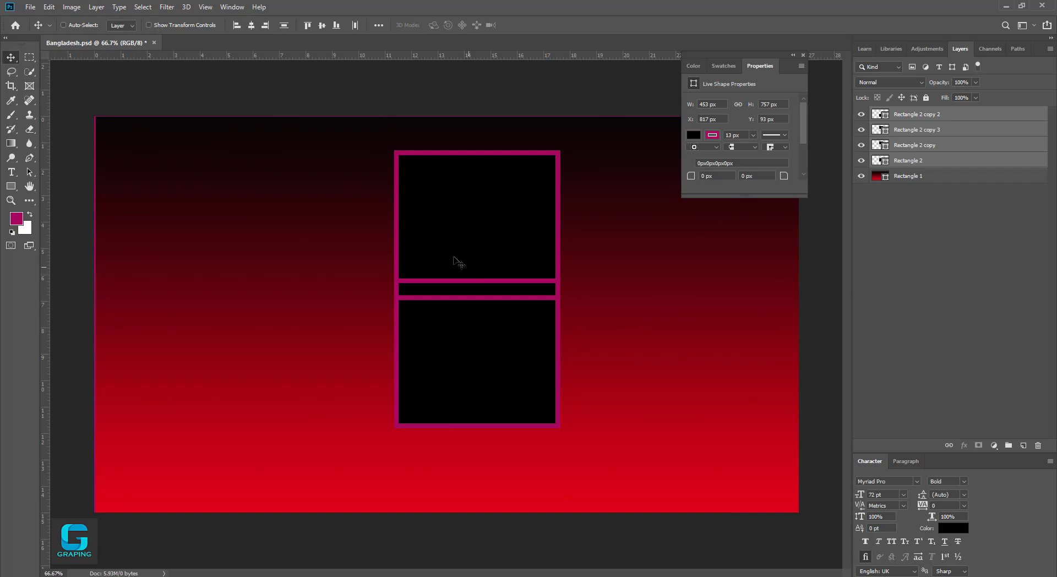
{"action": "left_click", "coordinate": [379, 26]}
{"action": "left_click", "coordinate": [410, 125]}
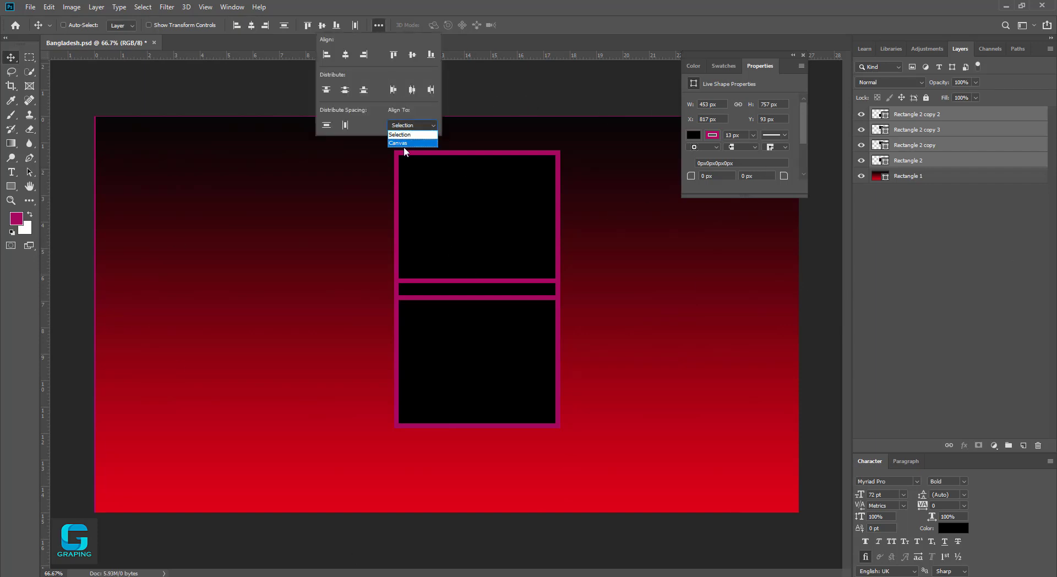
{"action": "left_click", "coordinate": [404, 143]}
{"action": "left_click", "coordinate": [251, 26]}
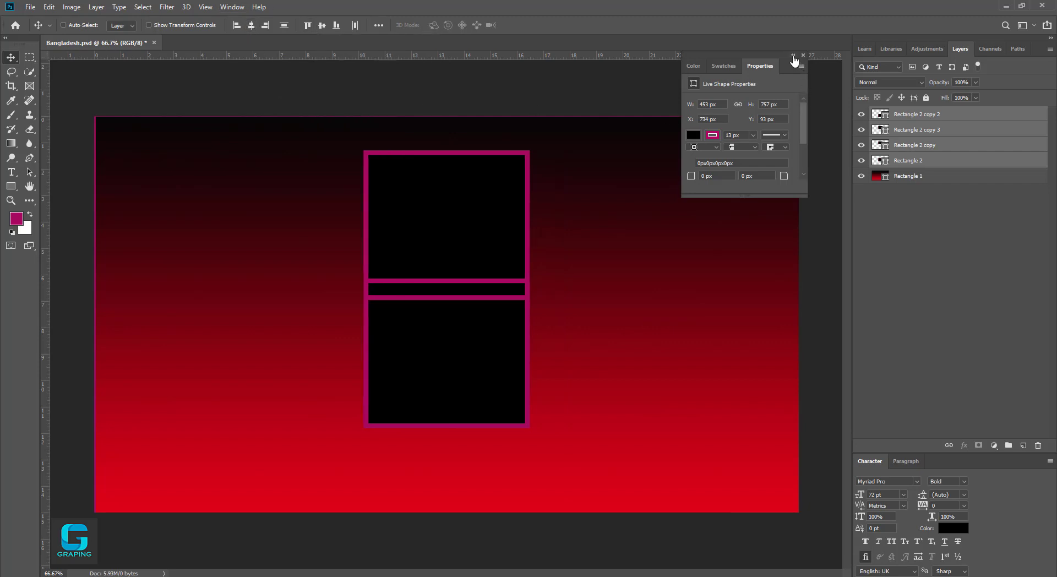
Draw a rectangle about 735 by 472 px between the canvas's left edge and the centered stack, level with the stack's top.
{"action": "left_click", "coordinate": [793, 57]}
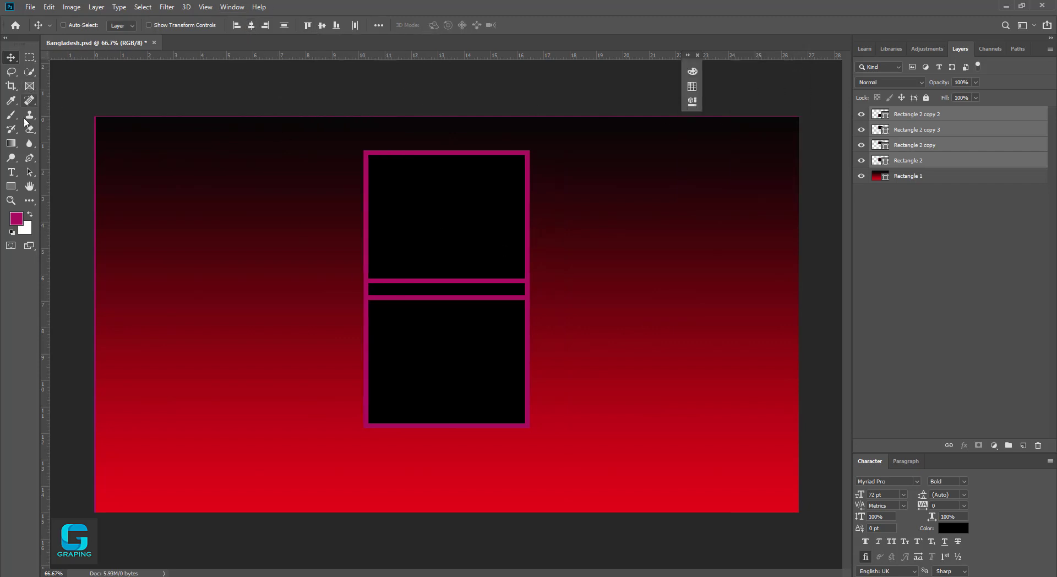
{"action": "left_click", "coordinate": [11, 186]}
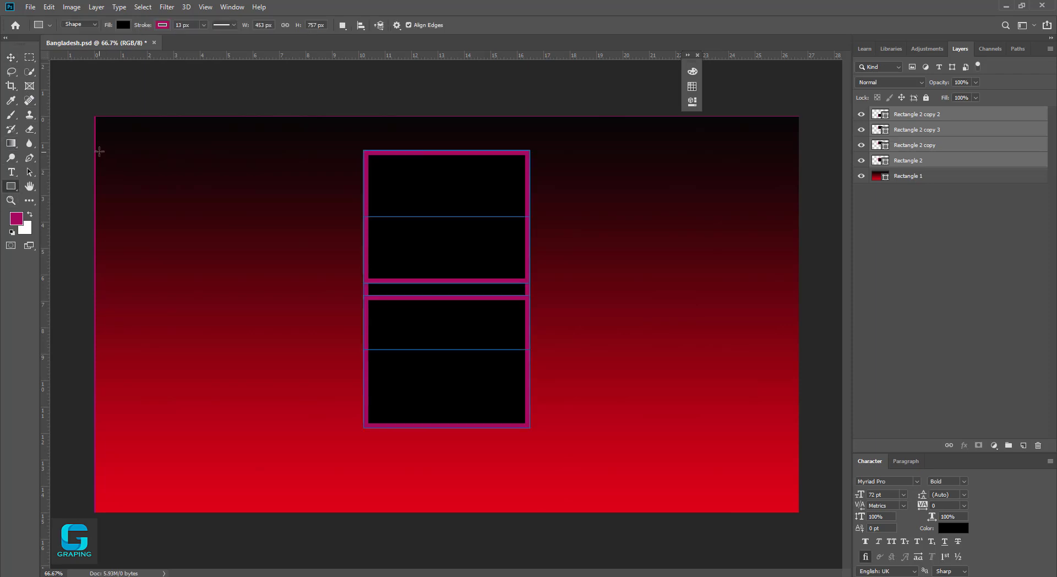
{"action": "mouse_move", "coordinate": [94, 150]}
{"action": "left_mouse_down"}
{"action": "mouse_move", "coordinate": [248, 269]}
{"action": "mouse_move", "coordinate": [364, 324]}
{"action": "left_mouse_up"}
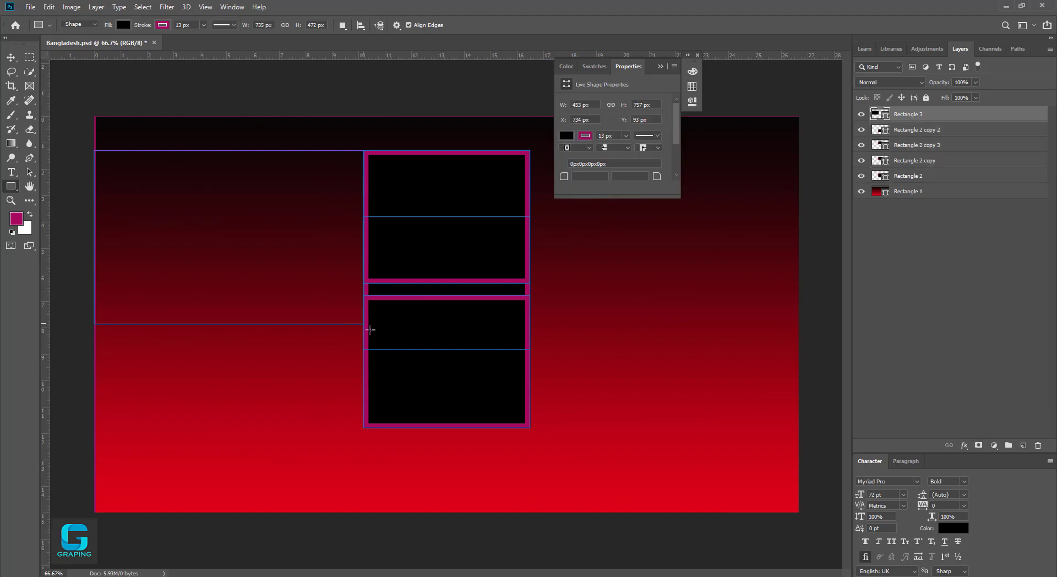
{"action": "left_click", "coordinate": [657, 67]}
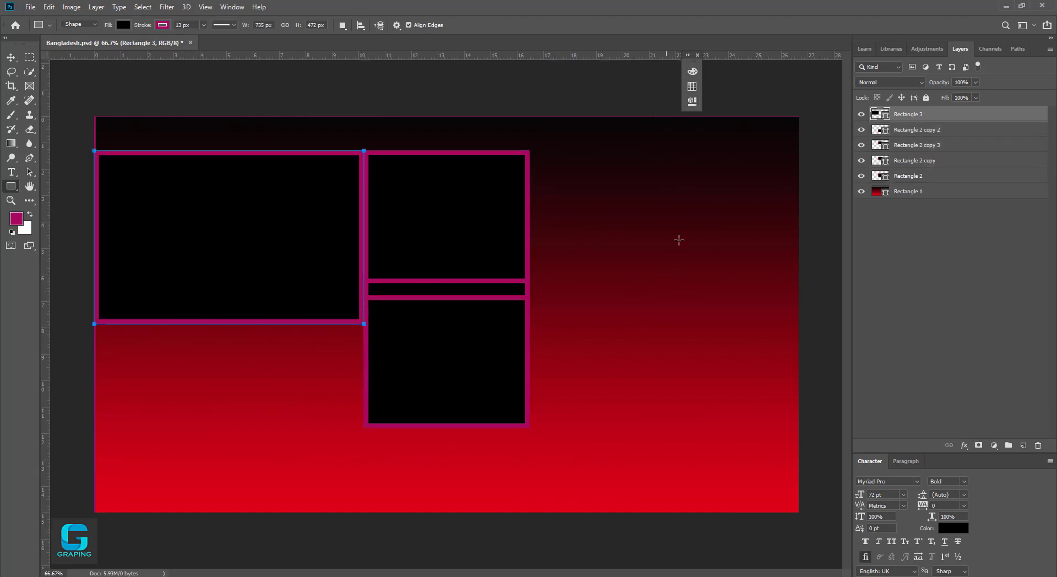
Duplicate the new wide rectangle to the opposite side of the centered stack, flush with the canvas's right edge.
{"action": "key", "text": "alt"}
{"action": "left_click", "coordinate": [11, 57]}
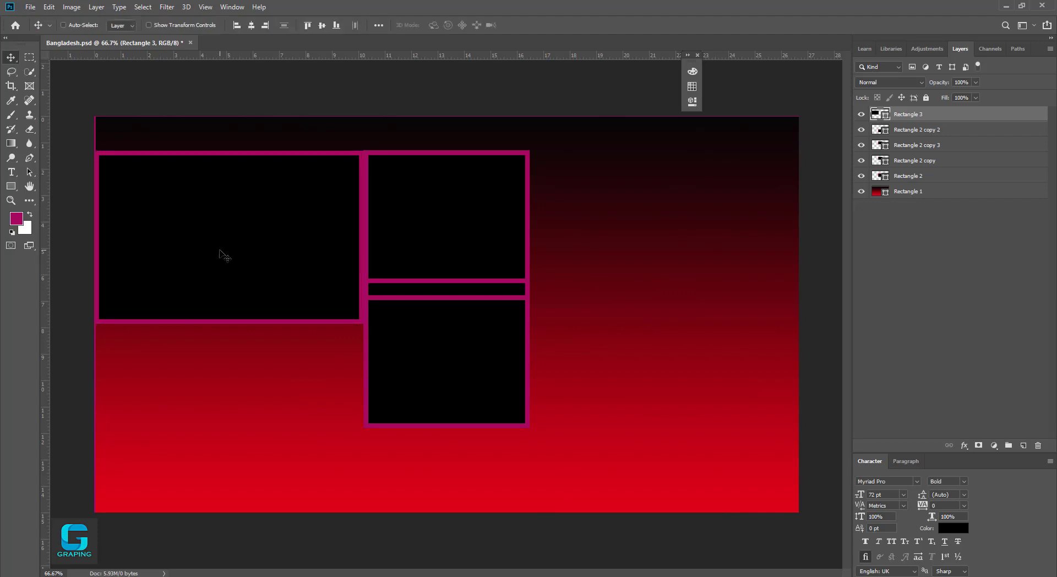
{"action": "left_click_drag", "start_coordinate": [219, 255], "coordinate": [656, 270]}
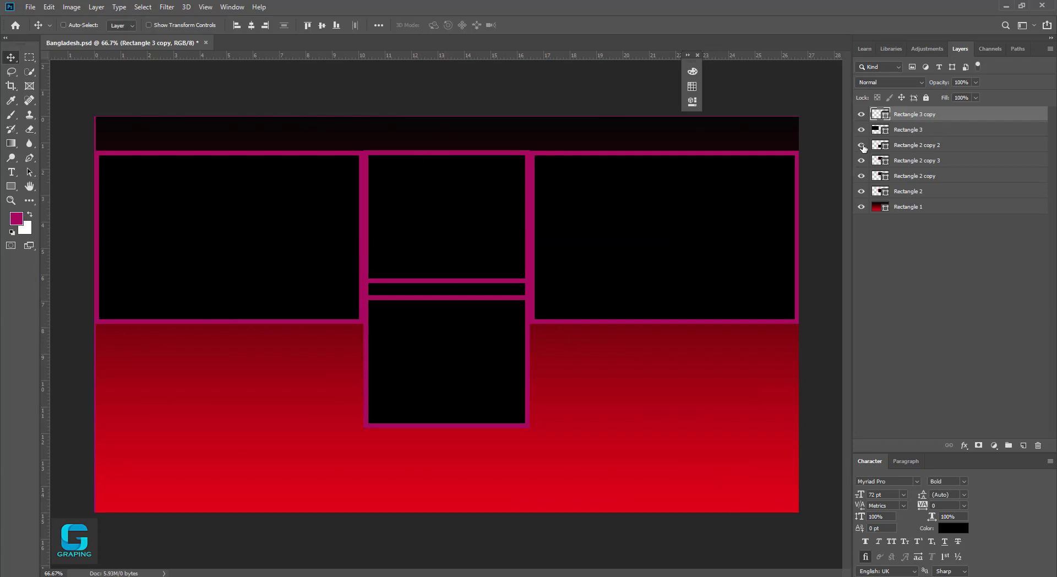
Hide the three Rectangle 2 copy layers and make them visible again.
{"action": "left_click_drag", "start_coordinate": [861, 145], "coordinate": [862, 174]}
{"action": "left_click", "coordinate": [861, 179]}
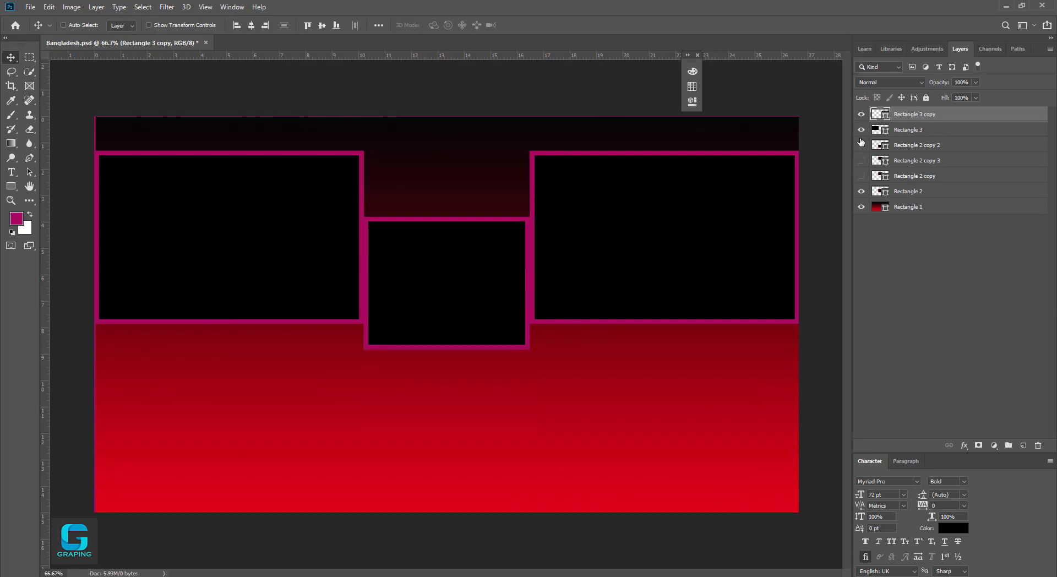
{"action": "left_click", "coordinate": [862, 130]}
{"action": "left_click", "coordinate": [862, 130]}
{"action": "left_click", "coordinate": [862, 160]}
{"action": "left_click", "coordinate": [861, 176]}
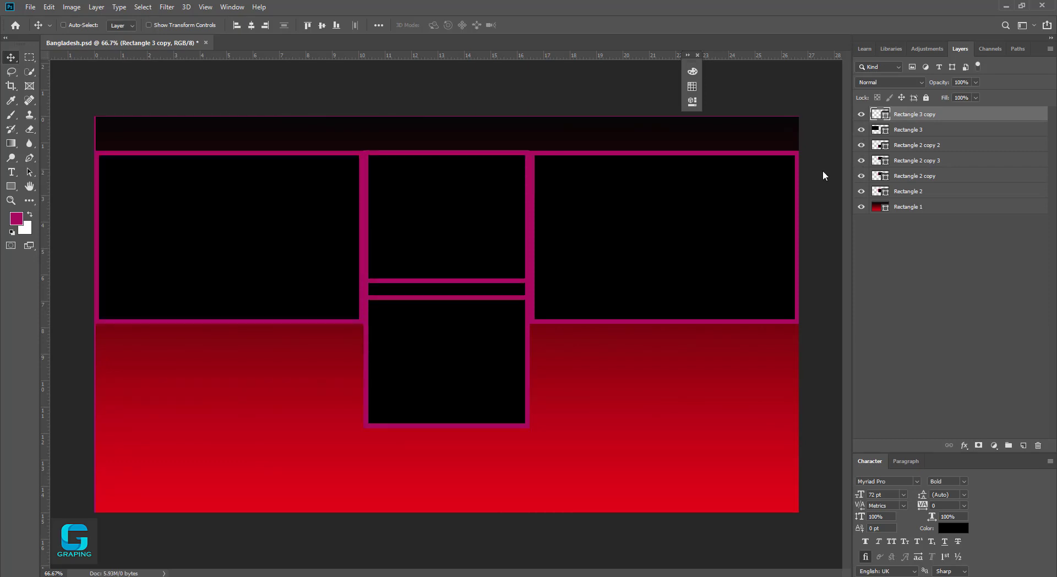
Try moving the Rectangle 2 layer on the canvas, and undo the moves together with re-showing Rectangle 2 copy and copy 3.
{"action": "left_click", "coordinate": [909, 198]}
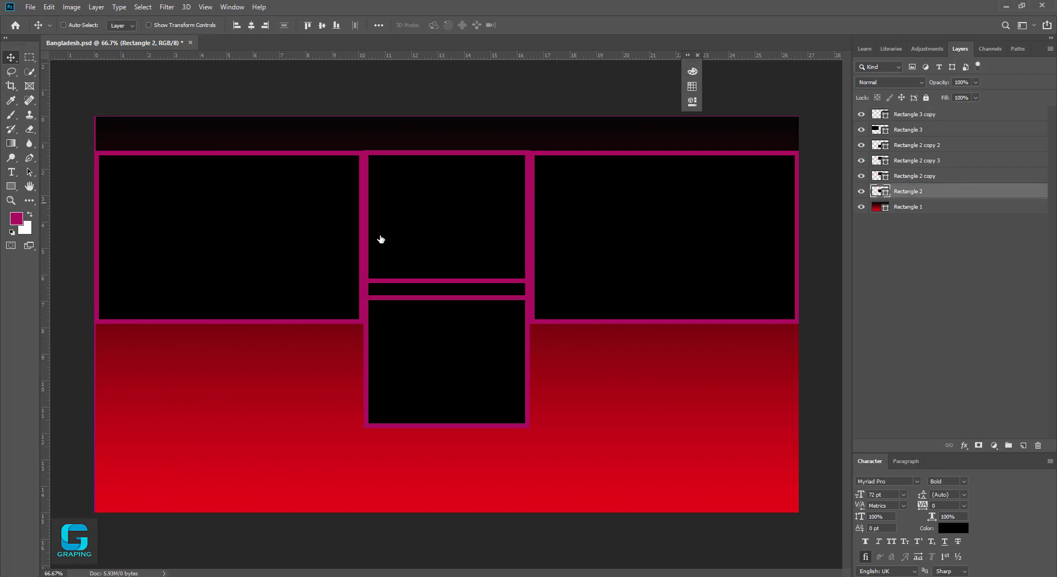
{"action": "left_click_drag", "start_coordinate": [450, 232], "coordinate": [445, 187]}
{"action": "left_click_drag", "start_coordinate": [222, 224], "coordinate": [400, 239]}
{"action": "key", "text": "ctrl+z"}
{"action": "key", "text": "ctrl+z"}
{"action": "key", "text": "ctrl+z"}
{"action": "key", "text": "ctrl+z"}
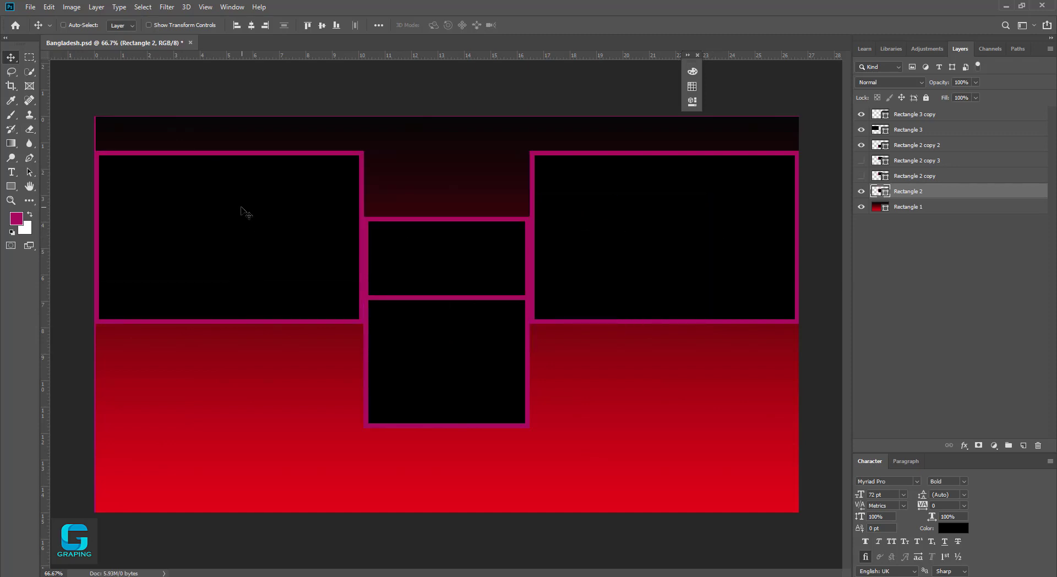
Move Rectangle 2 left until it is partly behind the left wide rectangle, and shift the right wide rectangle slightly right.
{"action": "left_click_drag", "start_coordinate": [259, 238], "coordinate": [190, 229]}
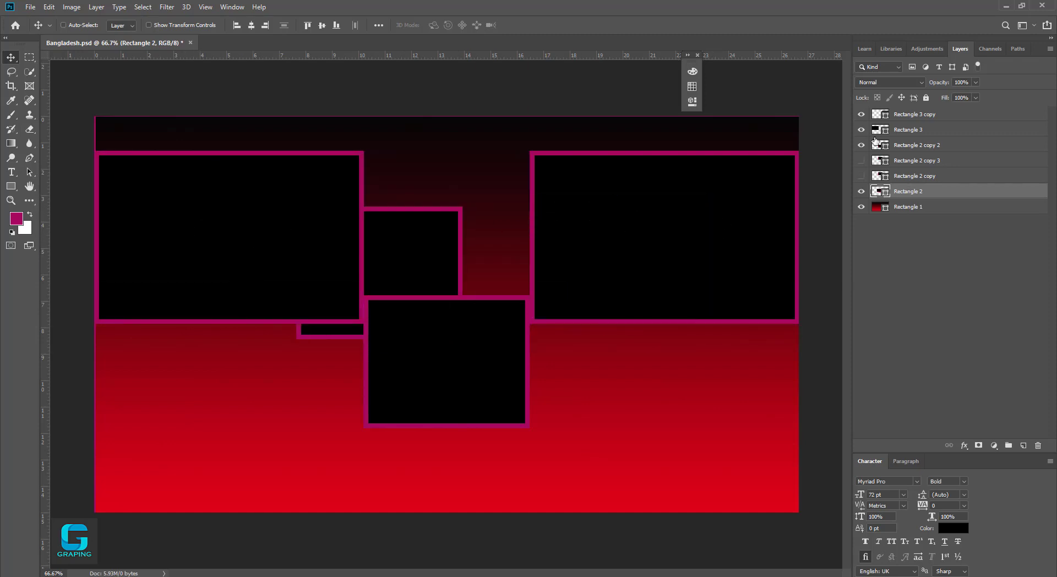
{"action": "left_click", "coordinate": [914, 114]}
{"action": "mouse_move", "coordinate": [675, 230]}
{"action": "left_mouse_down"}
{"action": "mouse_move", "coordinate": [430, 234]}
{"action": "mouse_move", "coordinate": [349, 214]}
{"action": "mouse_move", "coordinate": [626, 231]}
{"action": "mouse_move", "coordinate": [285, 211]}
{"action": "mouse_move", "coordinate": [167, 232]}
{"action": "mouse_move", "coordinate": [696, 230]}
{"action": "mouse_move", "coordinate": [677, 234]}
{"action": "left_mouse_up"}
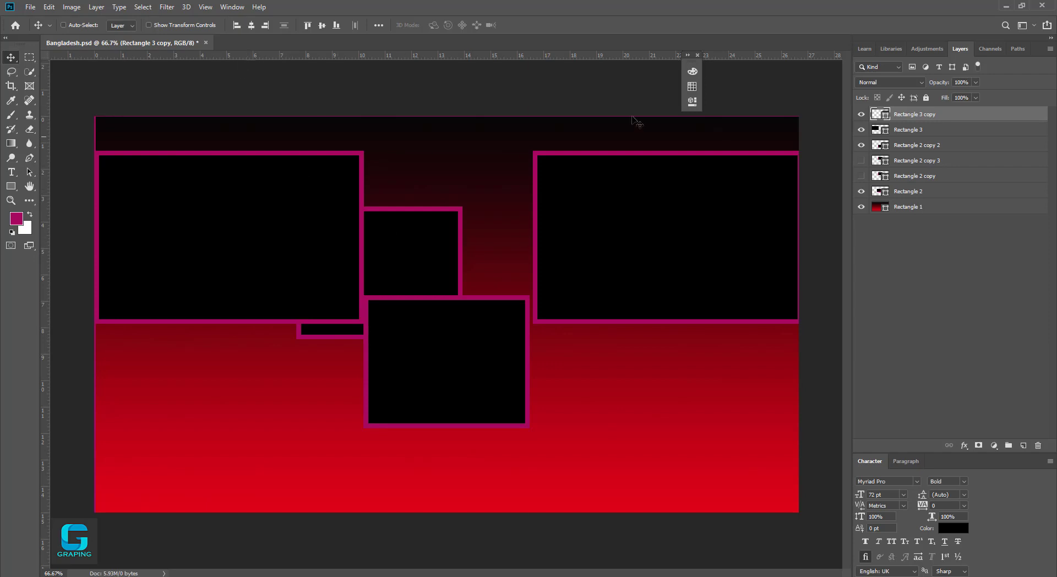
Hide Rectangle 3 and Rectangle 3 copy, and make Rectangle 2 copy and Rectangle 2 copy 3 visible.
{"action": "left_click", "coordinate": [698, 55]}
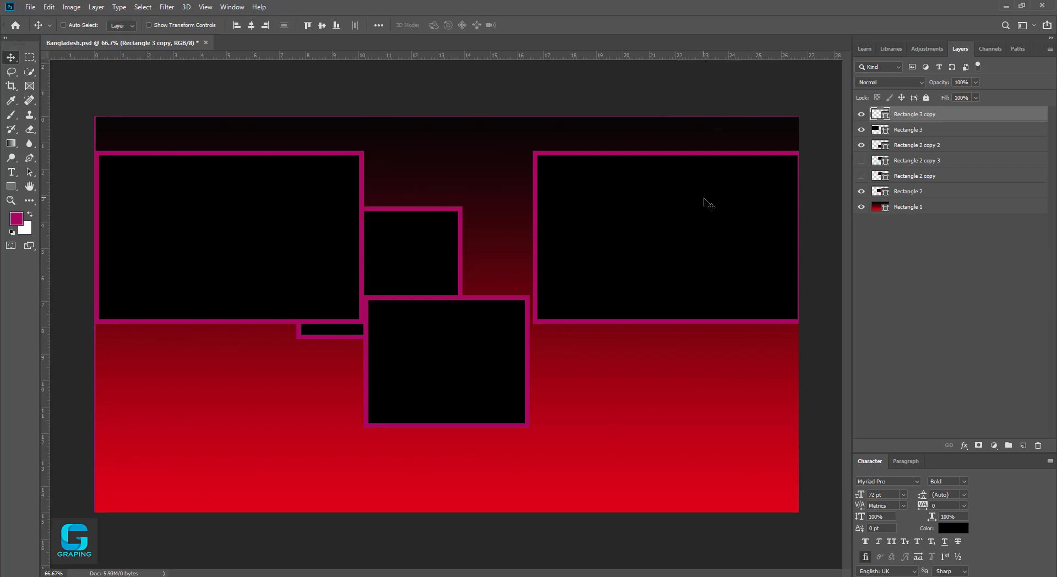
{"action": "left_click", "coordinate": [862, 129]}
{"action": "left_click", "coordinate": [861, 175]}
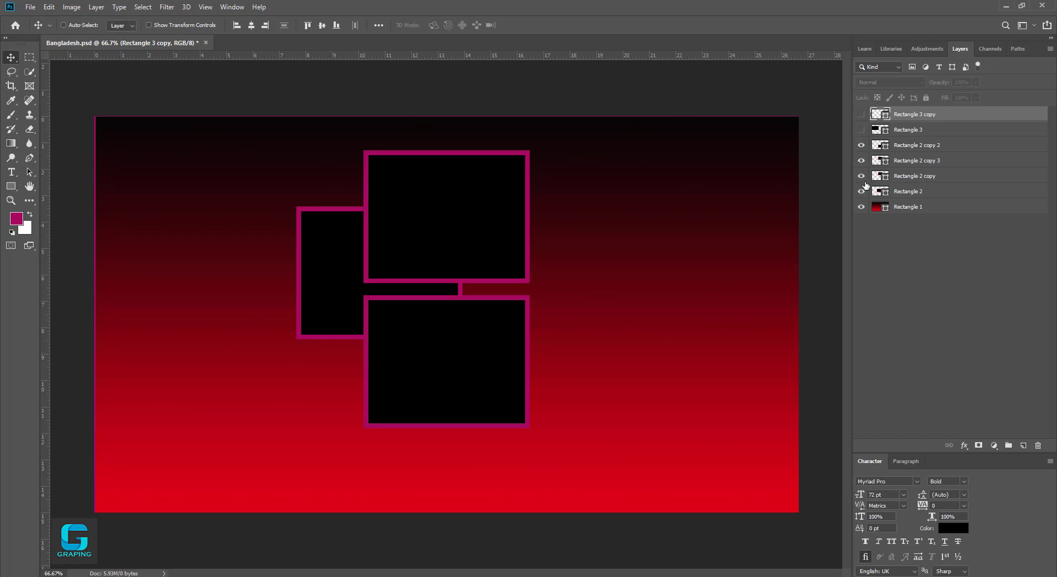
Move Rectangle 2 copy 3 to the canvas's upper-right area.
{"action": "left_click", "coordinate": [913, 146]}
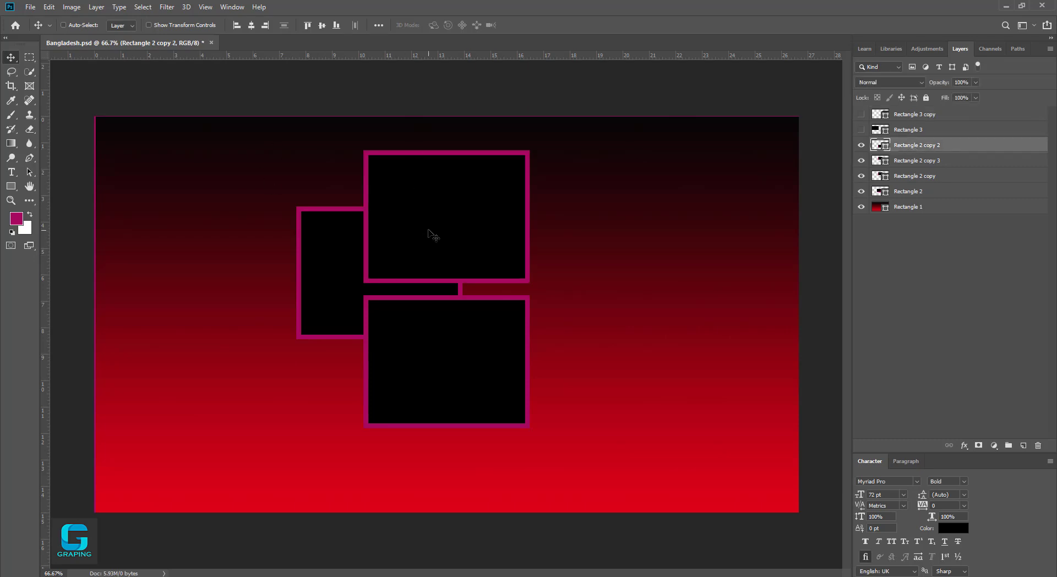
{"action": "left_click", "coordinate": [900, 161]}
{"action": "left_click_drag", "start_coordinate": [496, 205], "coordinate": [724, 191]}
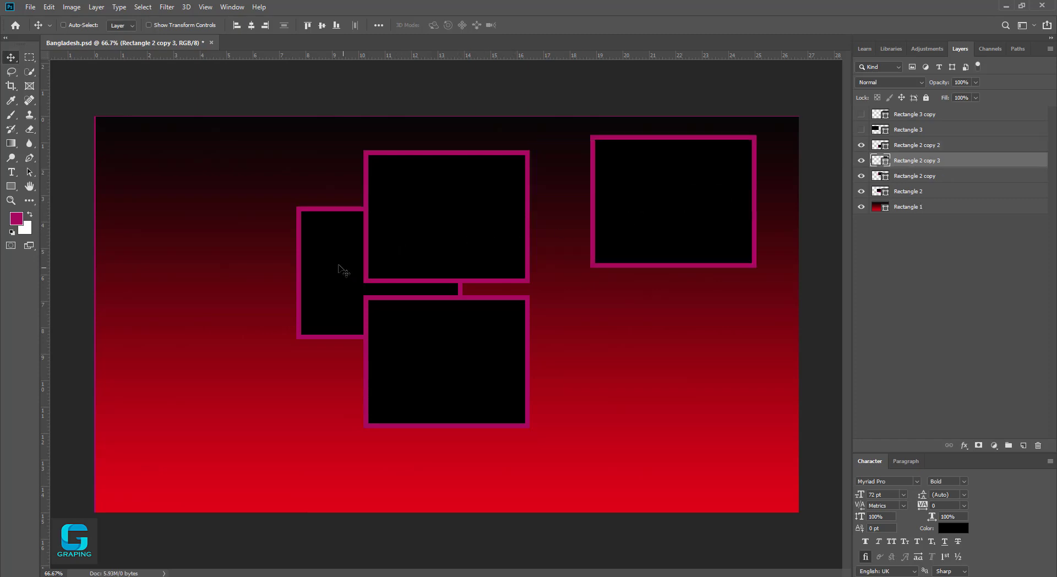
Turn on Auto-Select and spread Rectangle 2 to the canvas's upper left, its copy to the lower right and copy 2 near the lower middle.
{"action": "left_click", "coordinate": [909, 176]}
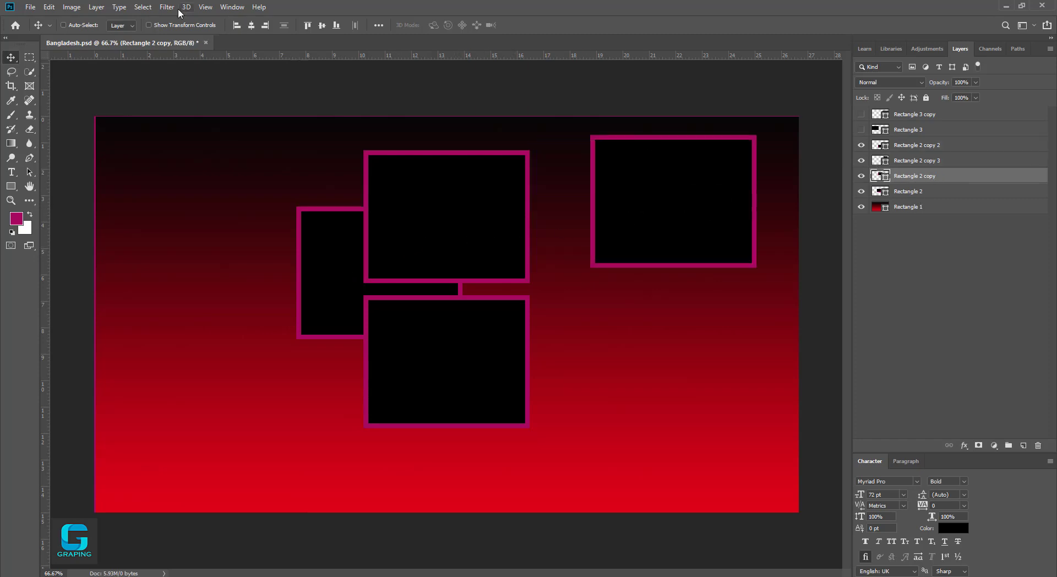
{"action": "left_click", "coordinate": [64, 25]}
{"action": "left_click_drag", "start_coordinate": [441, 186], "coordinate": [676, 330]}
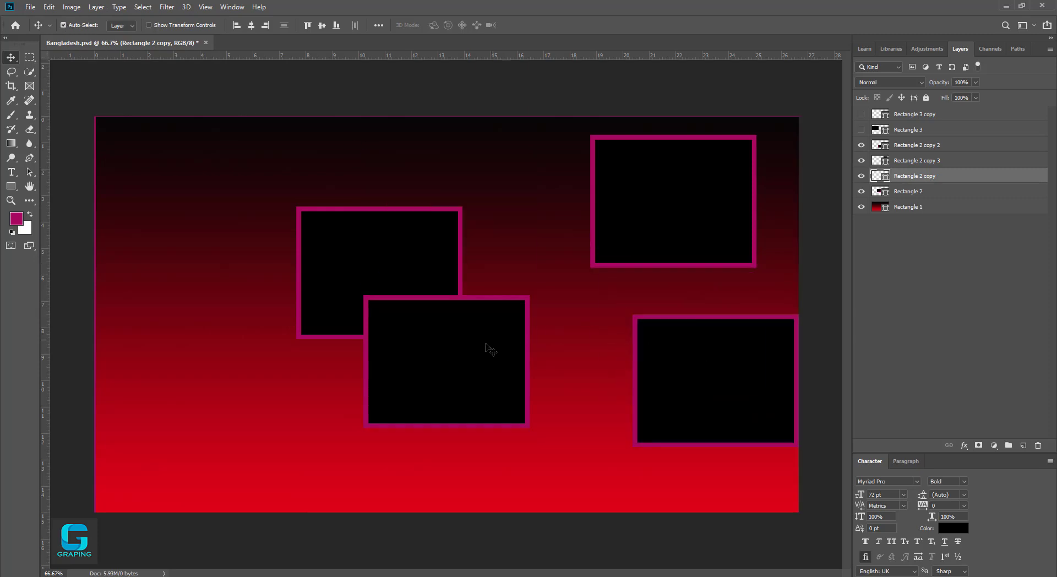
{"action": "left_click_drag", "start_coordinate": [480, 359], "coordinate": [228, 453]}
{"action": "left_click_drag", "start_coordinate": [411, 239], "coordinate": [226, 197]}
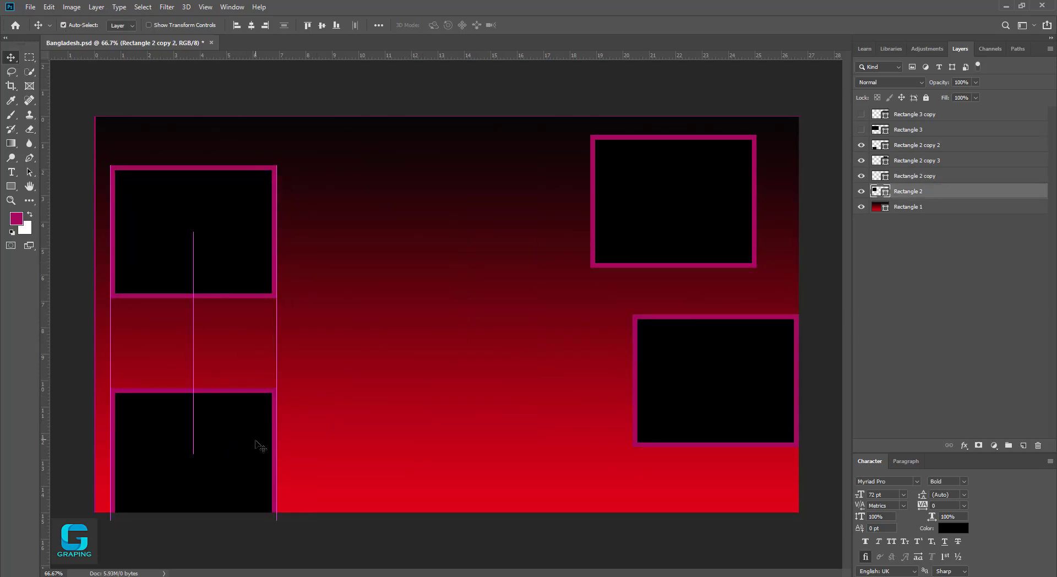
{"action": "left_click_drag", "start_coordinate": [258, 445], "coordinate": [471, 363]}
{"action": "left_click_drag", "start_coordinate": [661, 395], "coordinate": [592, 426]}
Select the layers from Rectangle 2 copy 2 down to Rectangle 2 and align them on their horizontal and vertical centers.
{"action": "left_click", "coordinate": [906, 147]}
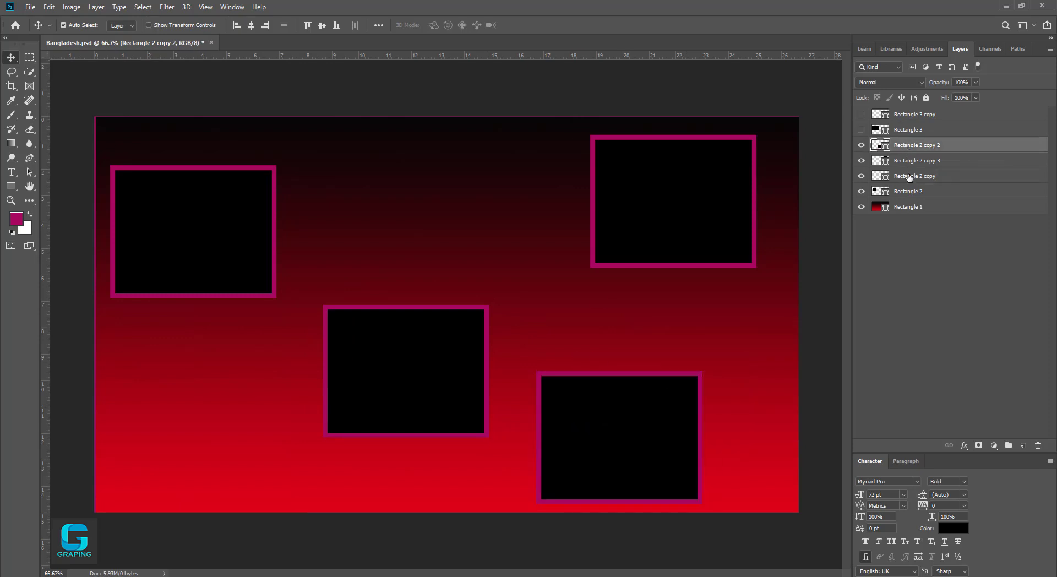
{"action": "left_click", "coordinate": [909, 192], "text": "shift"}
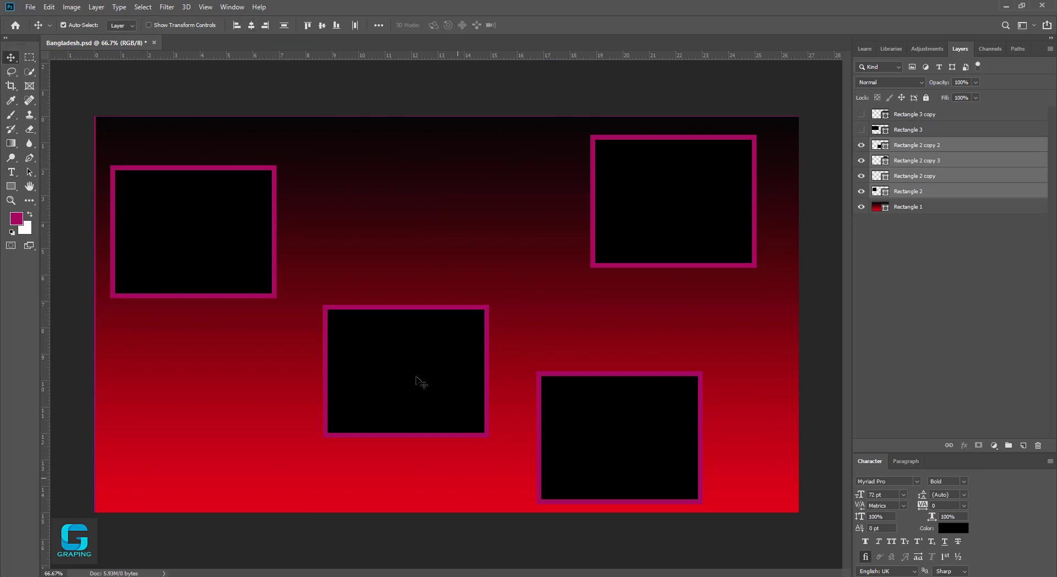
{"action": "left_click", "coordinate": [251, 25]}
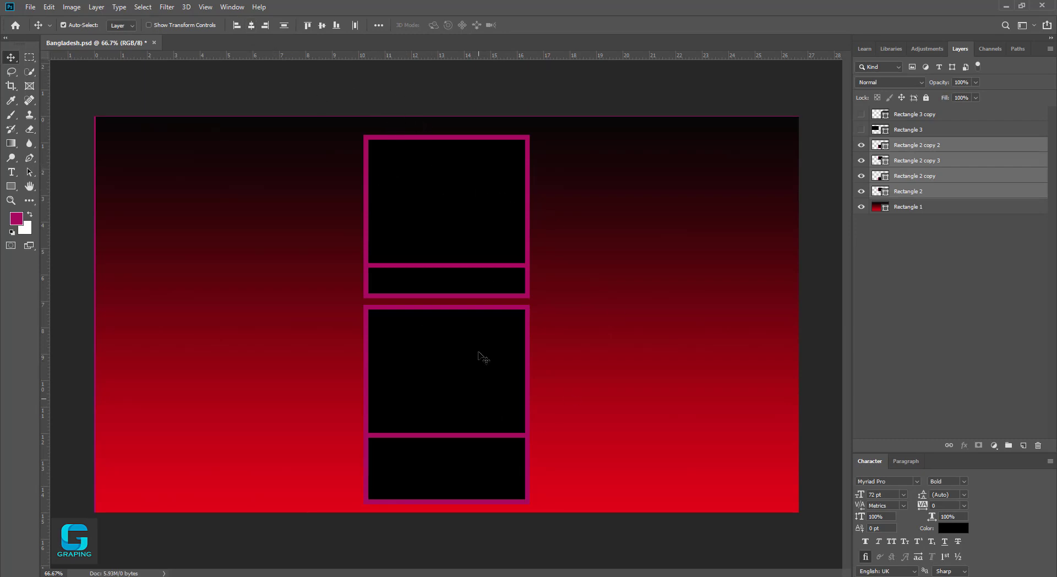
{"action": "left_click", "coordinate": [322, 26]}
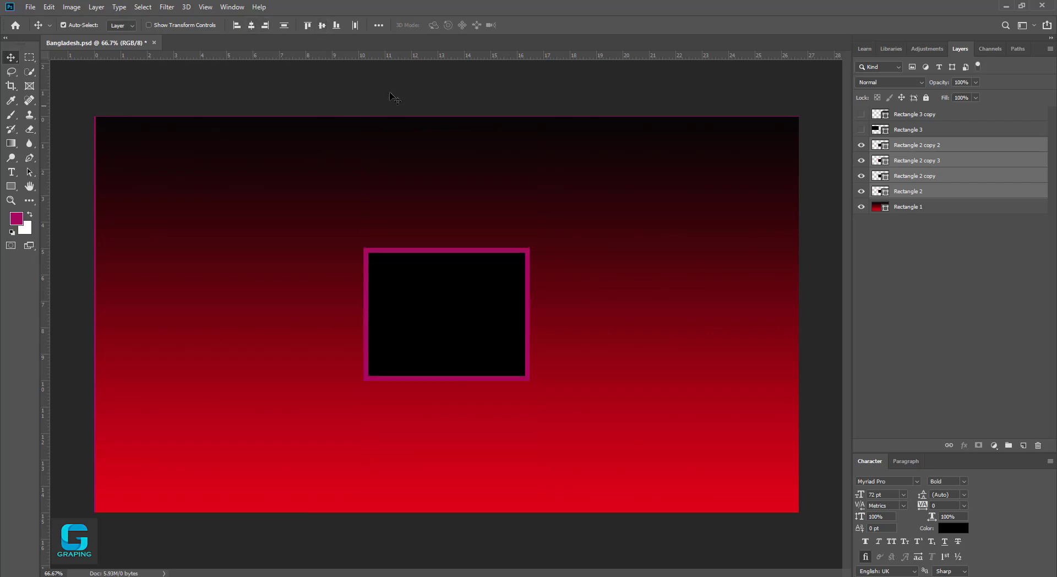
{"action": "left_click", "coordinate": [931, 145]}
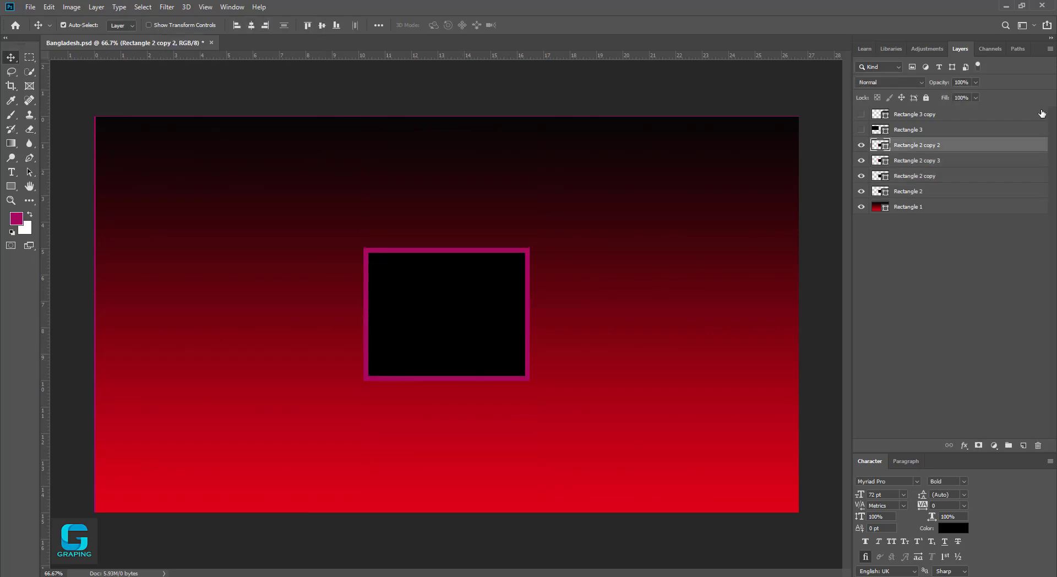
{"action": "left_click", "coordinate": [862, 146]}
{"action": "left_click", "coordinate": [861, 147]}
{"action": "left_click", "coordinate": [862, 161]}
{"action": "key", "text": "ctrl+t"}
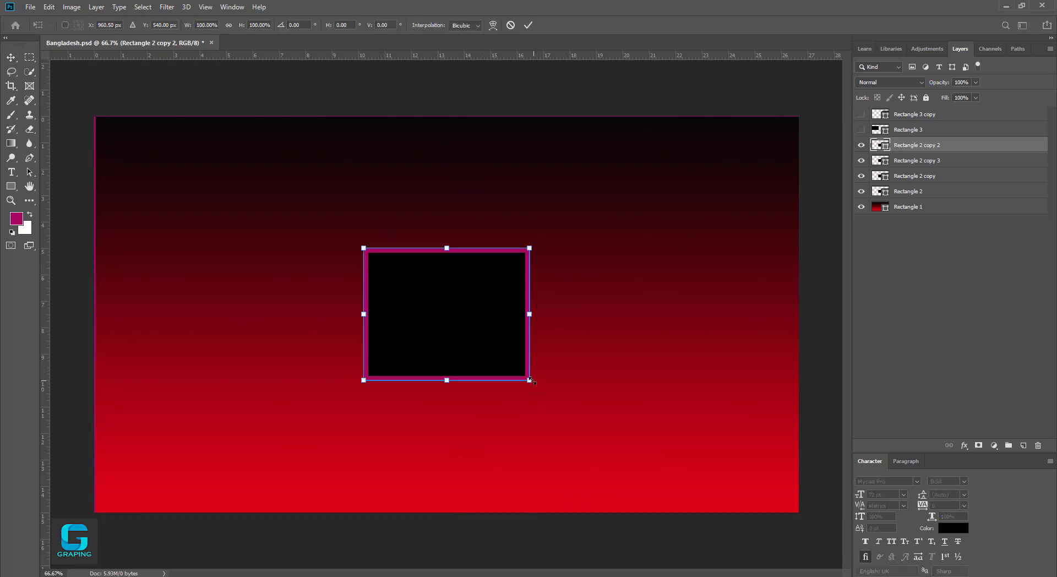
Enlarge Rectangle 2 from its center with Free Transform to about 14.67 × 11.32 in.
{"action": "left_click", "coordinate": [896, 192]}
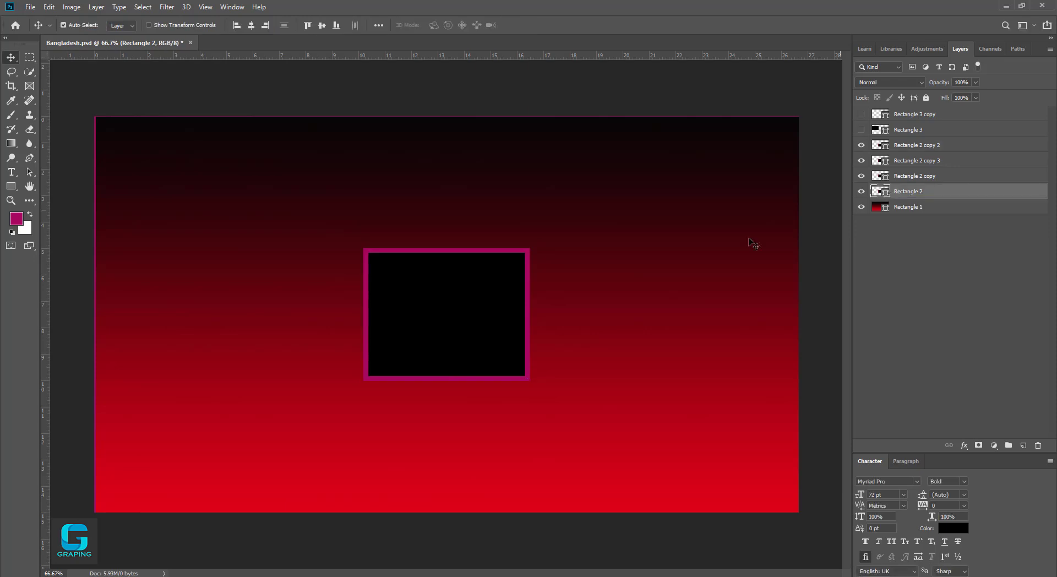
{"action": "key", "text": "ctrl+t"}
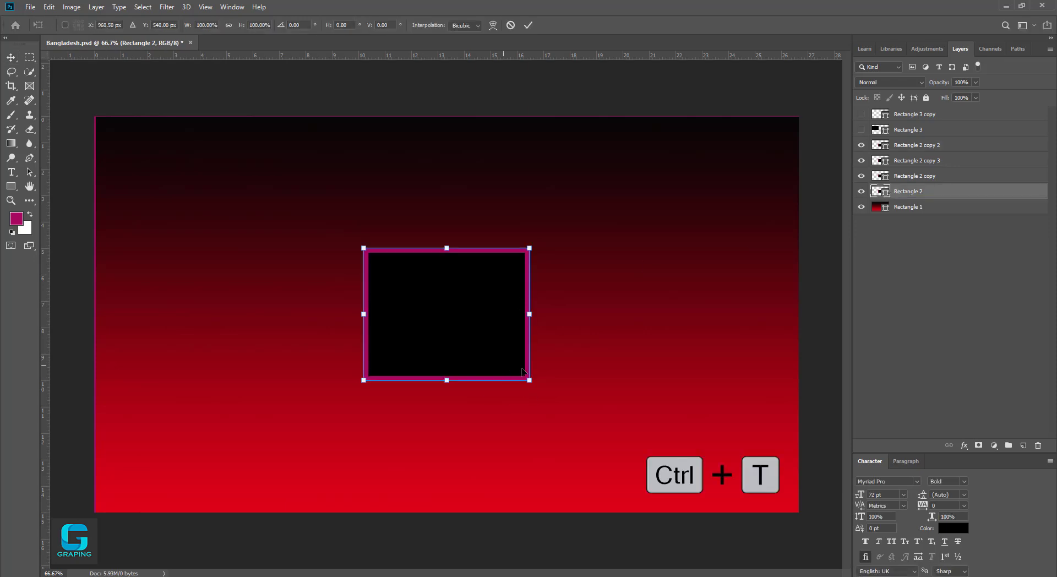
{"action": "left_click_drag", "start_coordinate": [530, 381], "coordinate": [641, 465]}
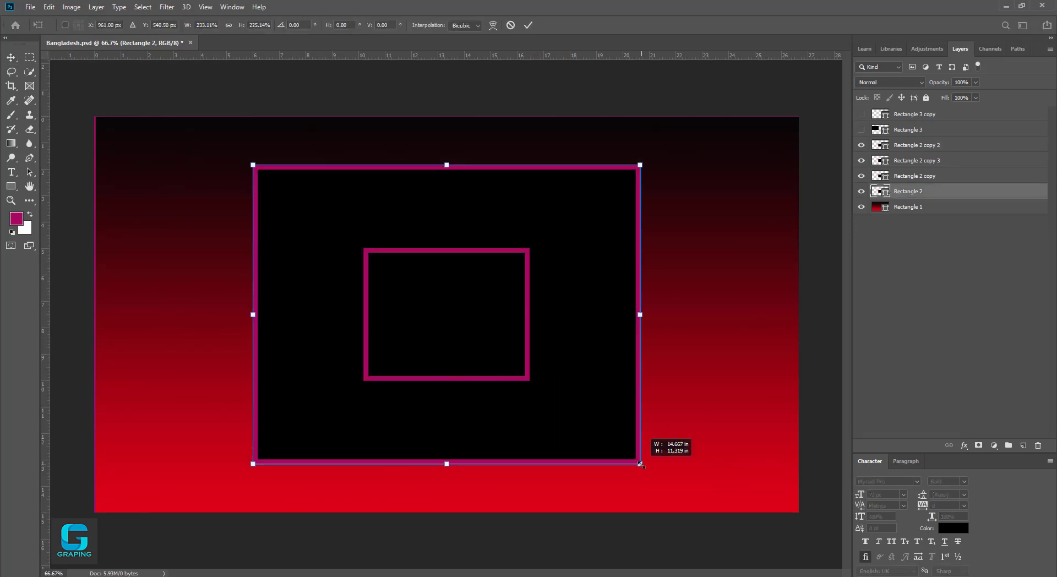
Enlarge Rectangle 2 copy from its center so it sits just inside Rectangle 2 with an even border.
{"action": "left_click", "coordinate": [901, 177]}
{"action": "key", "text": "ctrl+t"}
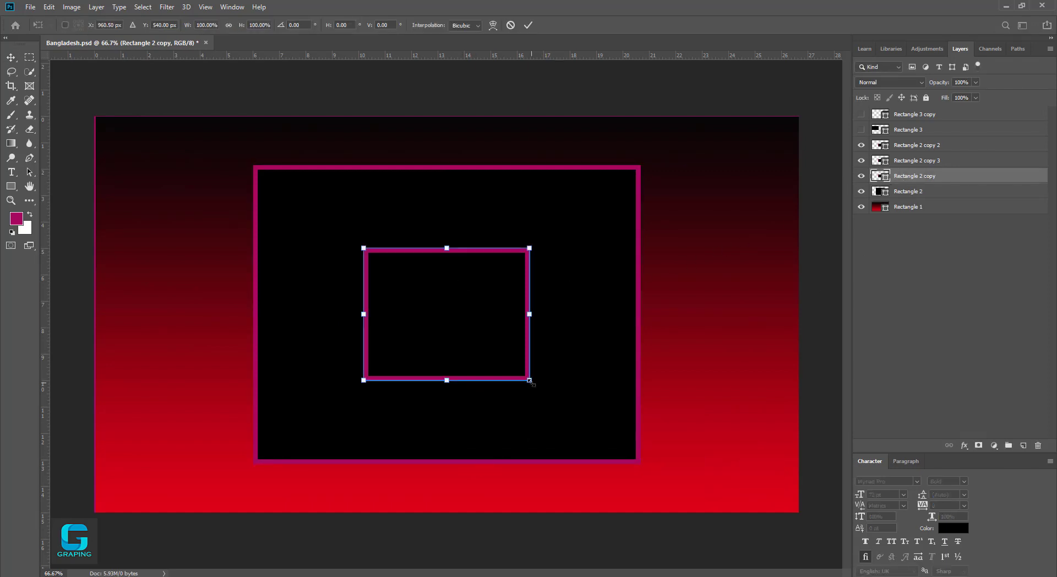
{"action": "left_click_drag", "start_coordinate": [530, 381], "coordinate": [603, 443]}
Scale Rectangle 2 copy 3 from its center to about 142%, between the innermost rectangle and Rectangle 2 copy.
{"action": "left_click", "coordinate": [915, 162]}
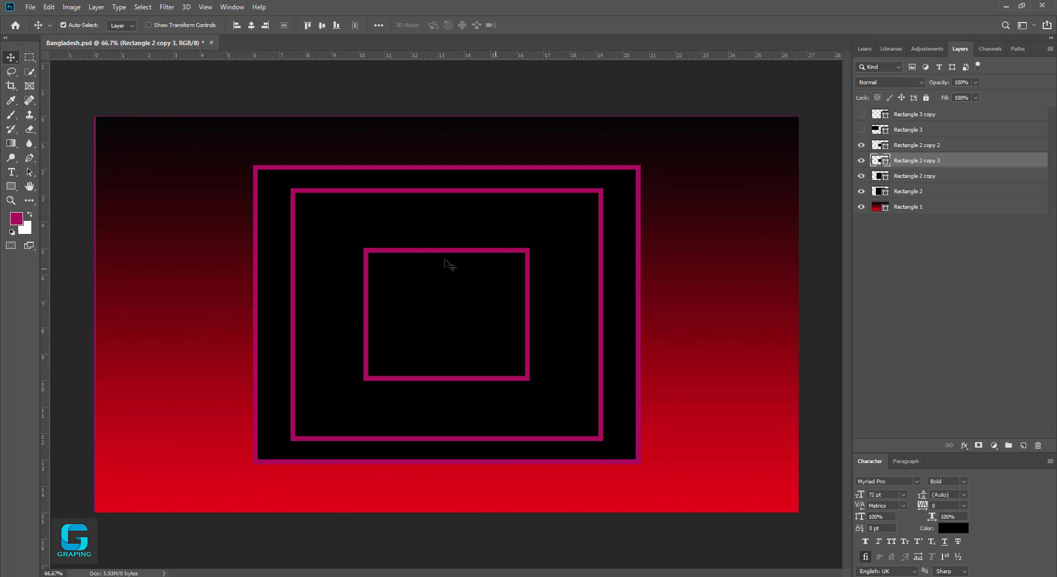
{"action": "left_click", "coordinate": [63, 24]}
{"action": "key", "text": "ctrl+t"}
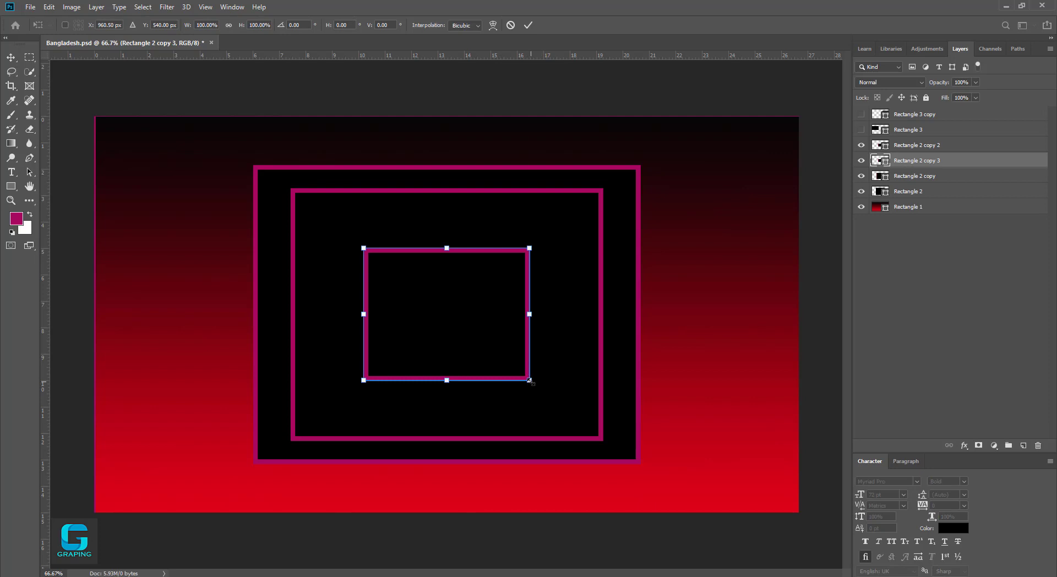
{"action": "left_click_drag", "start_coordinate": [531, 384], "coordinate": [566, 410]}
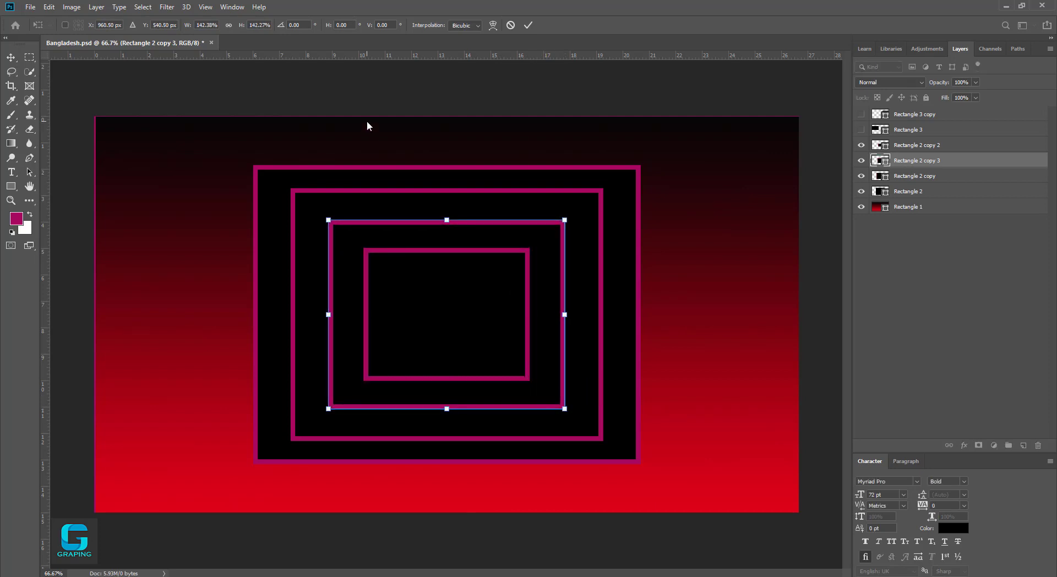
{"action": "key", "text": "Return"}
Move the four nested rectangles apart across the canvas, with the largest at the left and the second largest at the right.
{"action": "left_click_drag", "start_coordinate": [269, 228], "coordinate": [113, 196]}
{"action": "left_click_drag", "start_coordinate": [461, 211], "coordinate": [750, 163]}
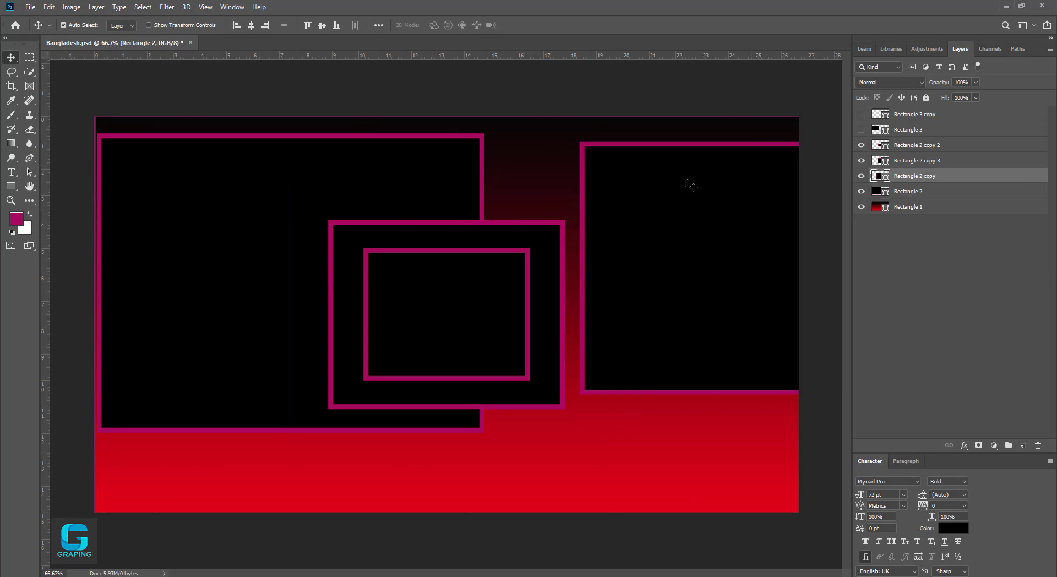
{"action": "left_click_drag", "start_coordinate": [530, 237], "coordinate": [616, 403]}
{"action": "left_click_drag", "start_coordinate": [497, 298], "coordinate": [332, 343]}
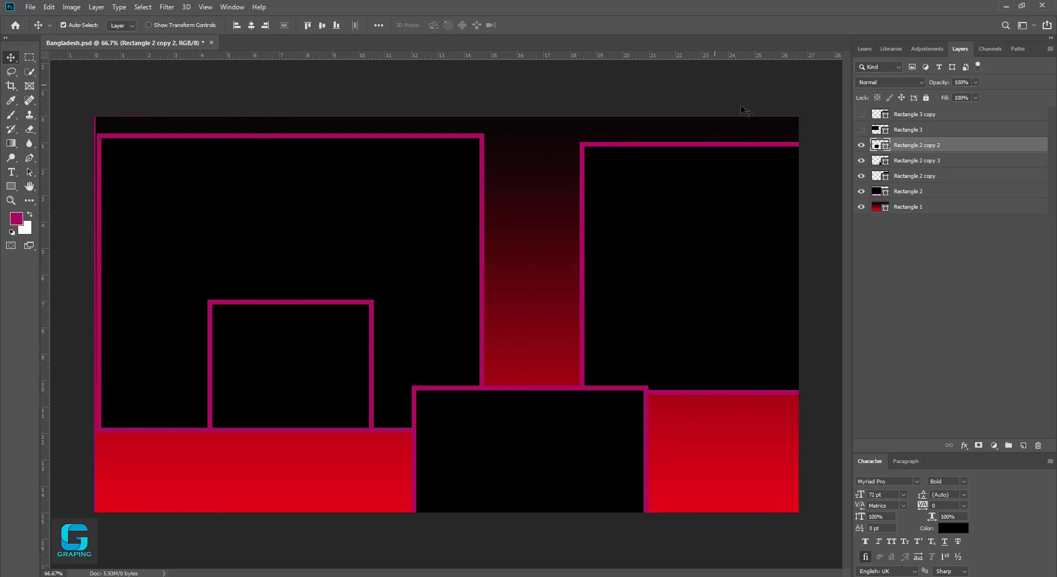
Add Rectangle 2 copy 3, Rectangle 2 copy and Rectangle 2 to the layer selection one by one.
{"action": "left_click", "coordinate": [921, 165], "text": "ctrl"}
{"action": "left_click", "coordinate": [921, 179], "text": "ctrl"}
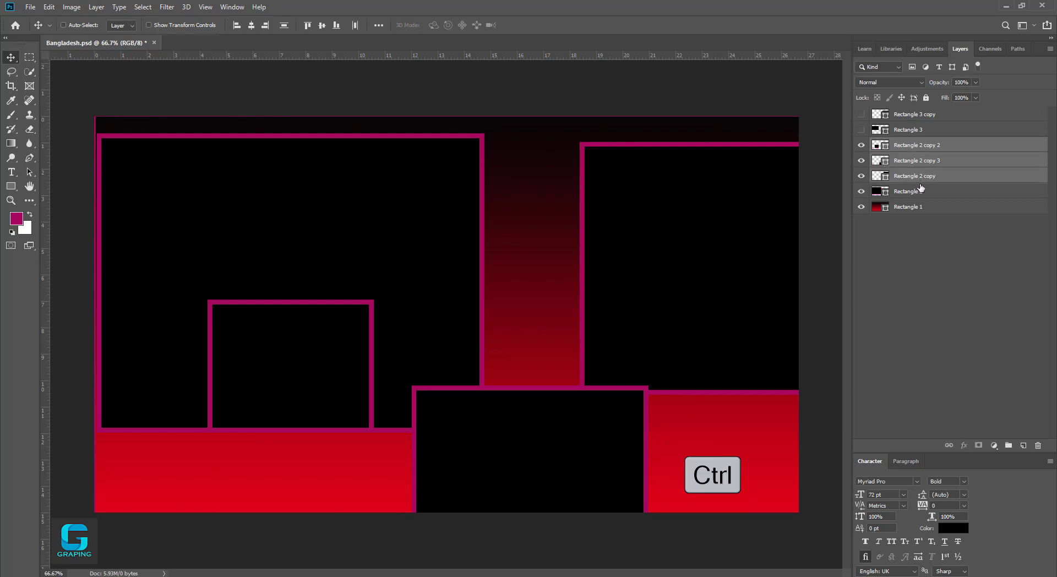
{"action": "left_click", "coordinate": [918, 191], "text": "ctrl"}
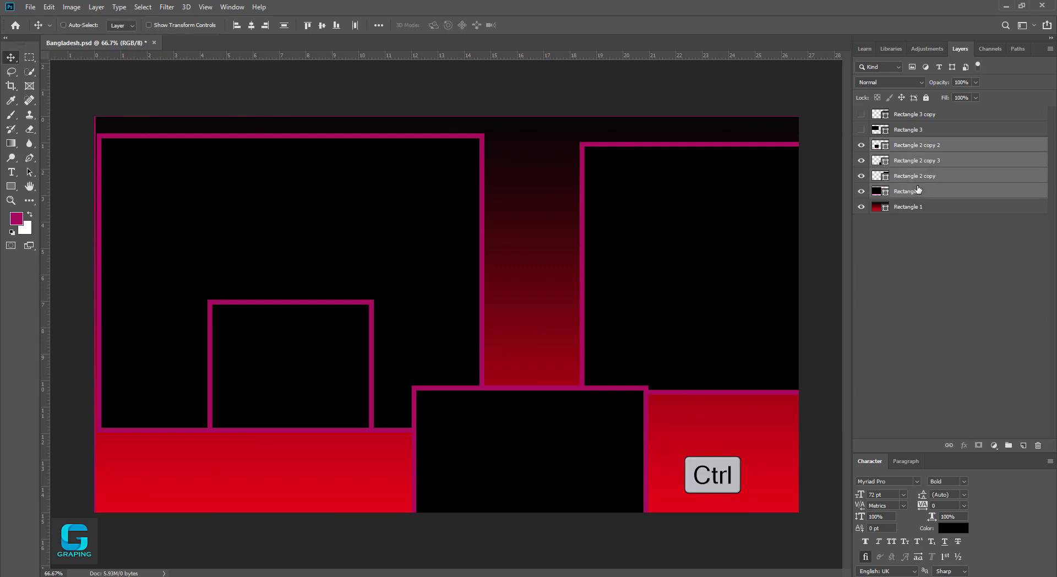
Select the layer range from Rectangle 2 copy 2 to Rectangle 2 and align it on horizontal and vertical centers.
{"action": "left_click", "coordinate": [916, 146]}
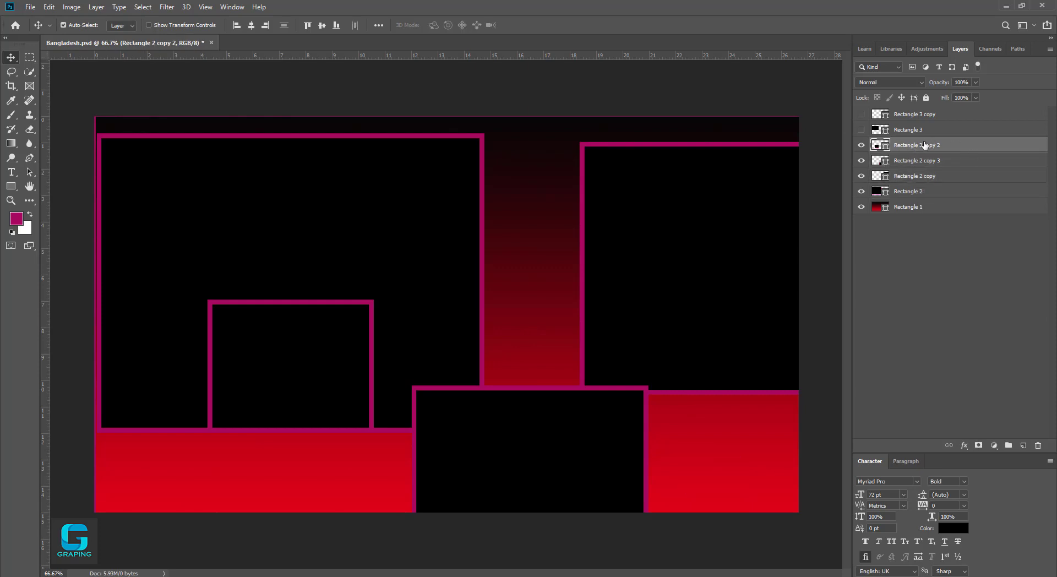
{"action": "left_click", "coordinate": [912, 177], "text": "shift"}
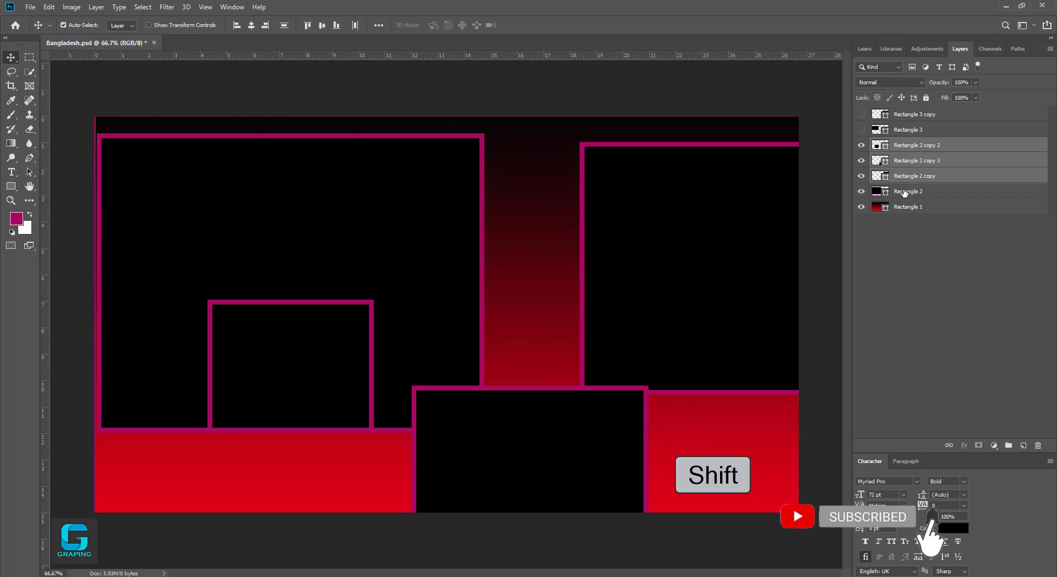
{"action": "left_click", "coordinate": [904, 192], "text": "shift"}
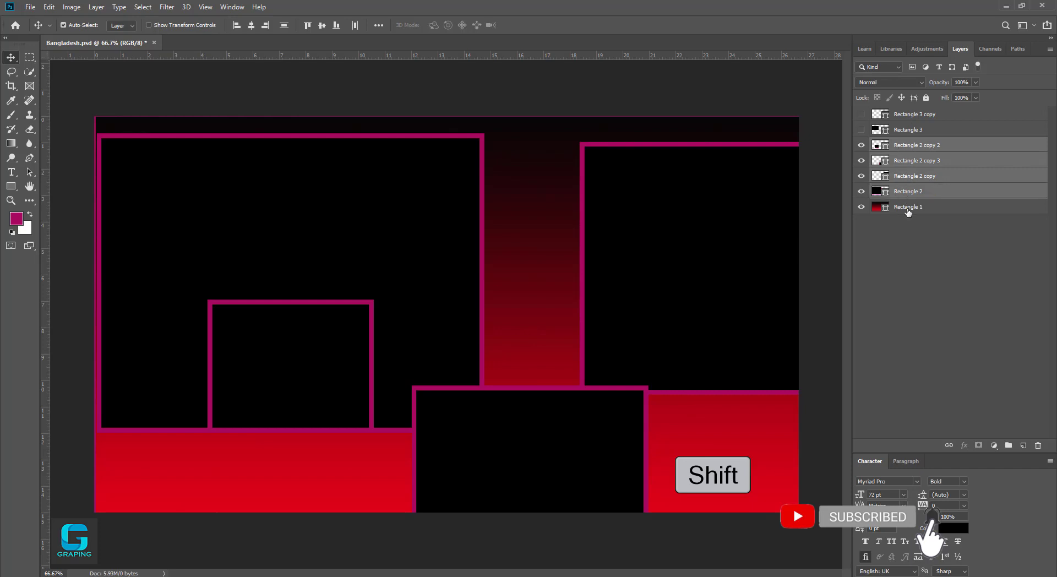
{"action": "left_click", "coordinate": [252, 26]}
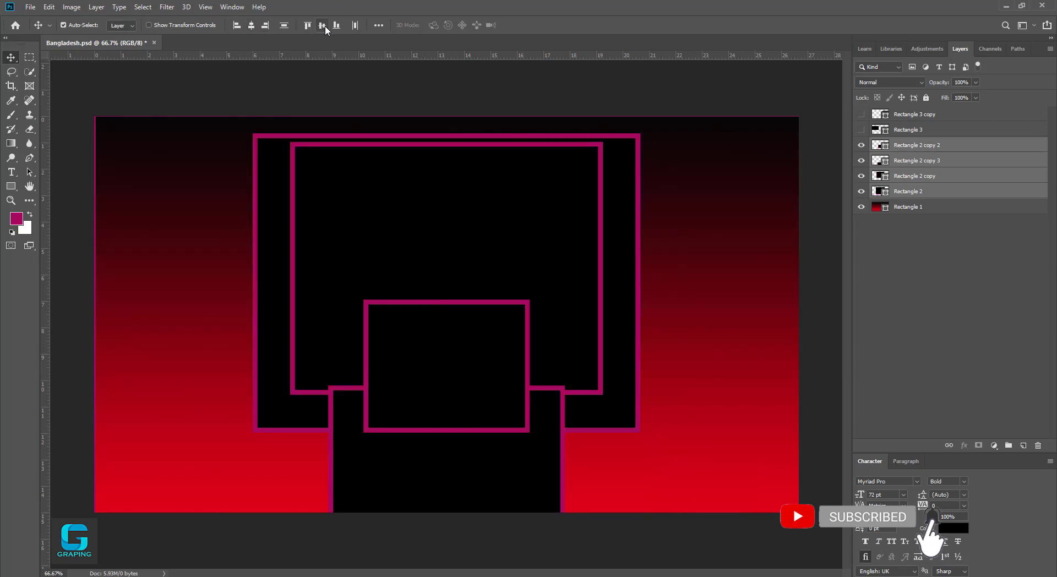
{"action": "left_click", "coordinate": [323, 26]}
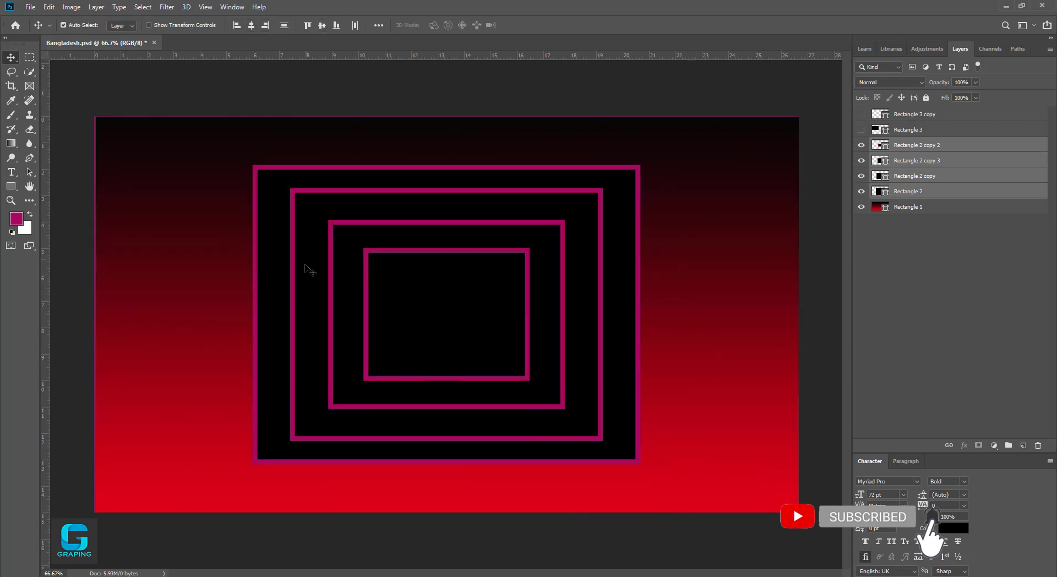
Draw a 446 × 386 px rectangle between the canvas's left edge and the nested rectangles, and delete it.
{"action": "left_click", "coordinate": [11, 186]}
{"action": "left_click_drag", "start_coordinate": [93, 190], "coordinate": [256, 330]}
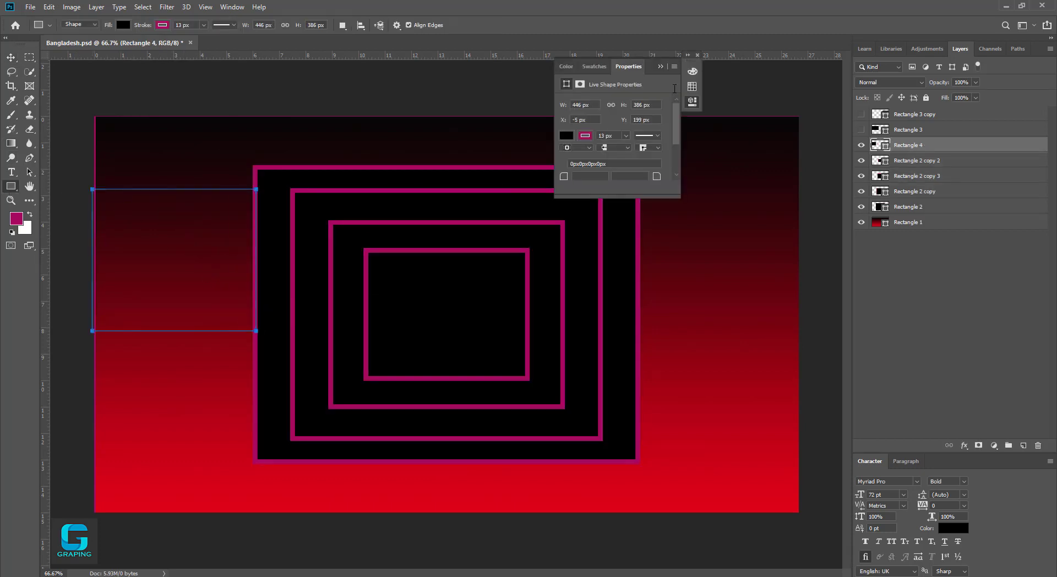
{"action": "left_click", "coordinate": [660, 66]}
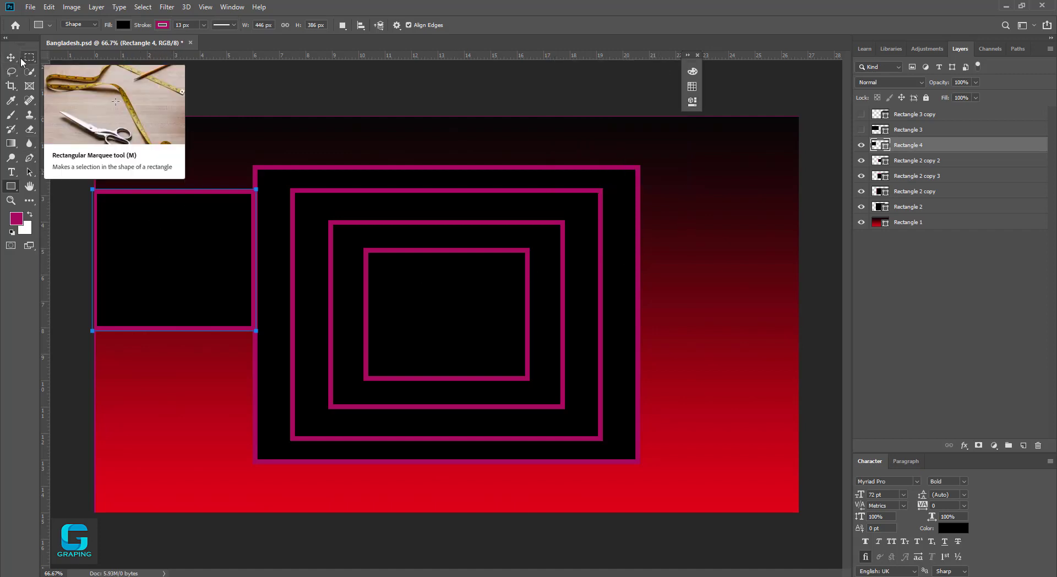
{"action": "key", "text": "Delete"}
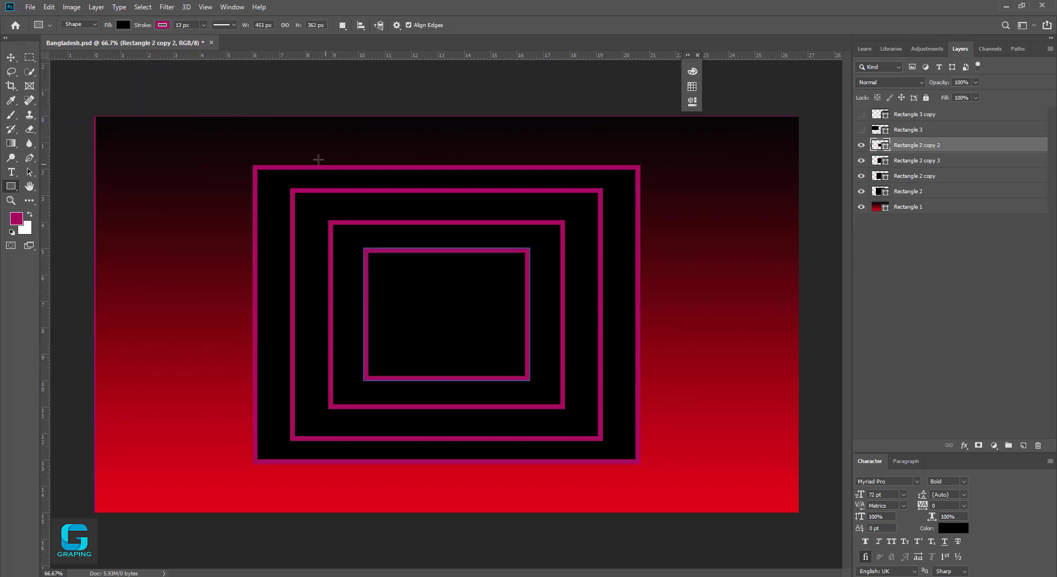
Try moving the four nested rectangles apart individually with the Move tool, and undo all four moves.
{"action": "left_click", "coordinate": [11, 57]}
{"action": "left_click_drag", "start_coordinate": [425, 303], "coordinate": [620, 269]}
{"action": "left_click_drag", "start_coordinate": [491, 365], "coordinate": [568, 459]}
{"action": "left_click_drag", "start_coordinate": [165, 369], "coordinate": [154, 372]}
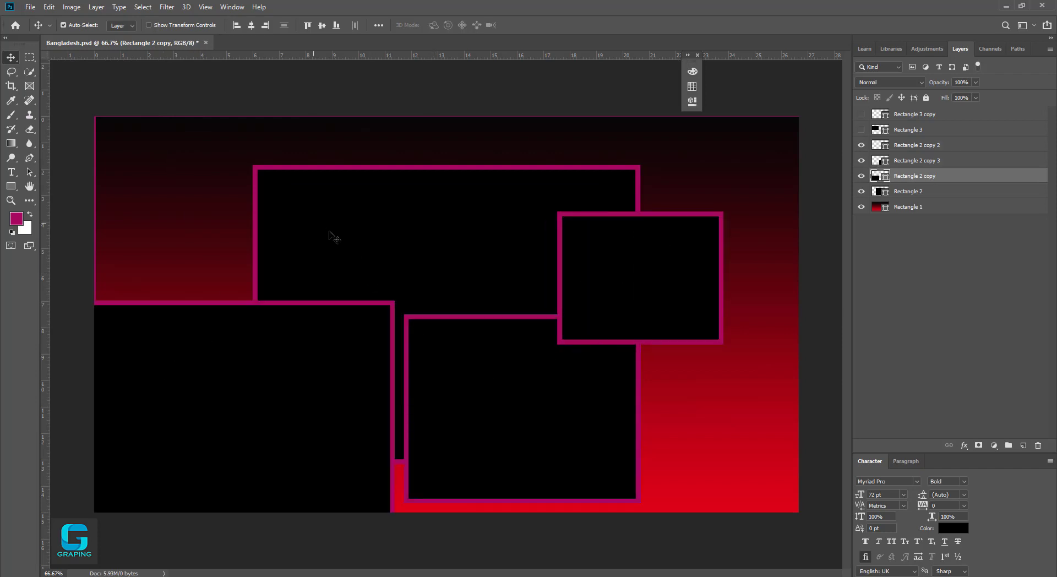
{"action": "left_click_drag", "start_coordinate": [363, 240], "coordinate": [205, 174]}
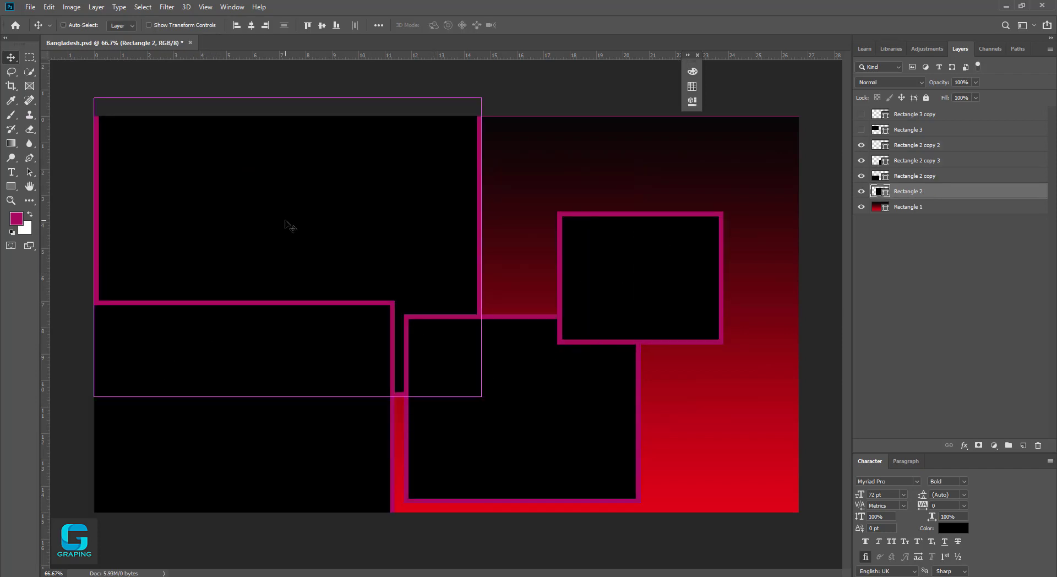
{"action": "key", "text": "ctrl+z"}
{"action": "key", "text": "ctrl+z"}
{"action": "key", "text": "ctrl+z"}
{"action": "key", "text": "ctrl+z"}
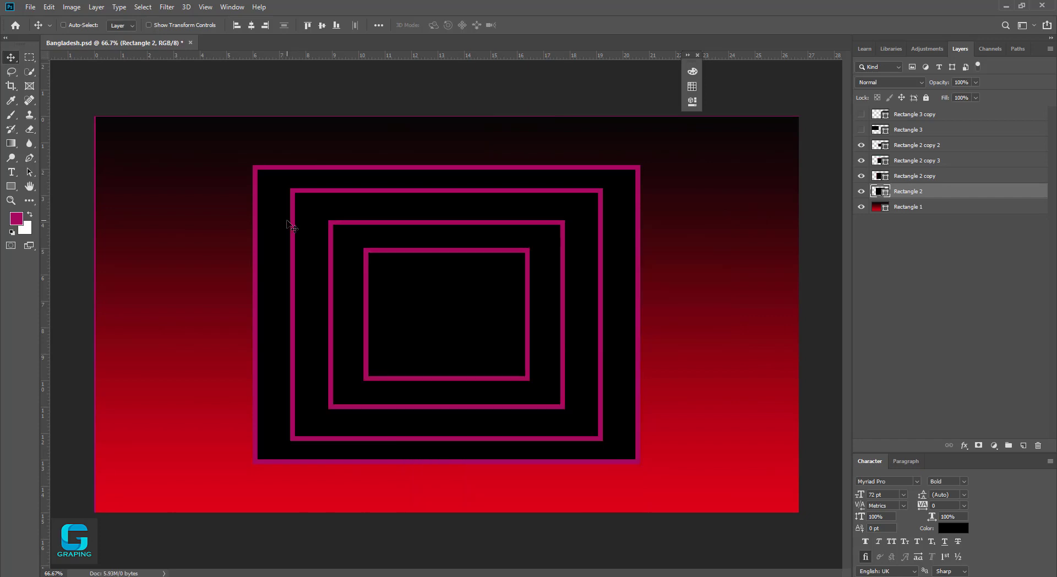
Deselect all layers and bring up the file commands.
{"action": "left_click", "coordinate": [258, 89]}
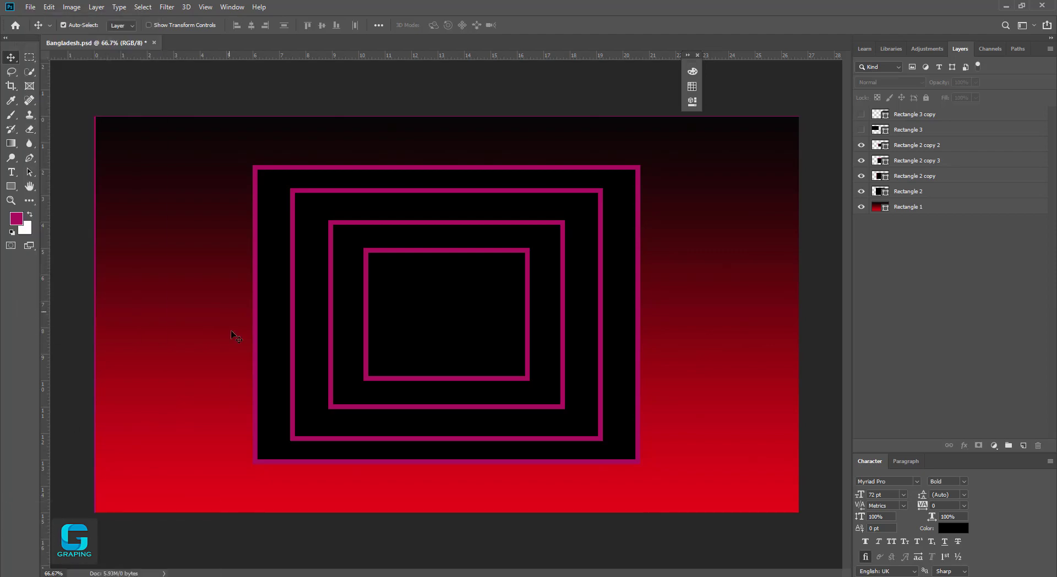
{"action": "left_click", "coordinate": [31, 7]}
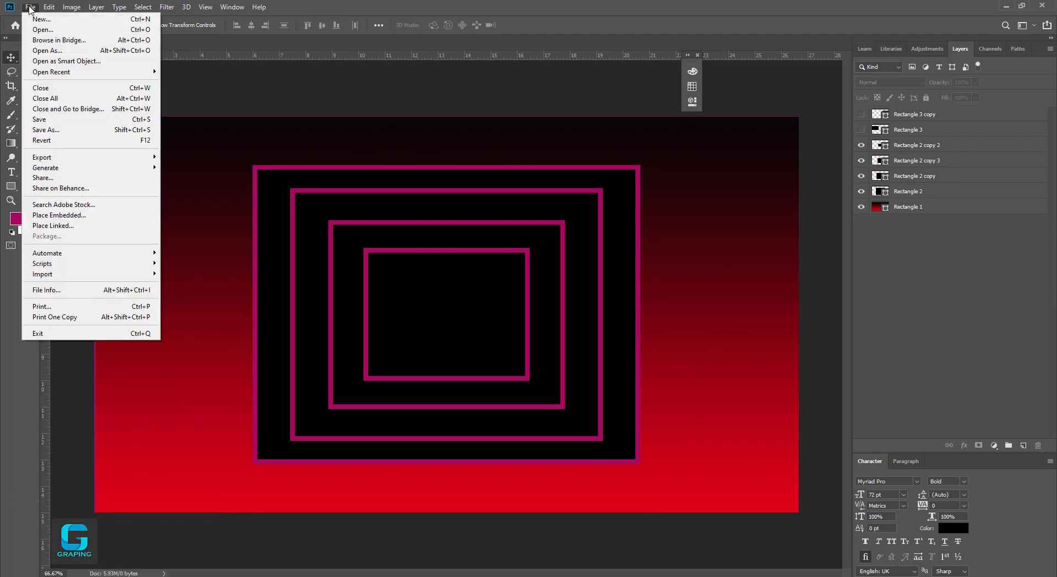
Browse to the Contest Image folder on drive D: in the file-open dialog and show its files as thumbnails.
{"action": "left_click", "coordinate": [45, 31]}
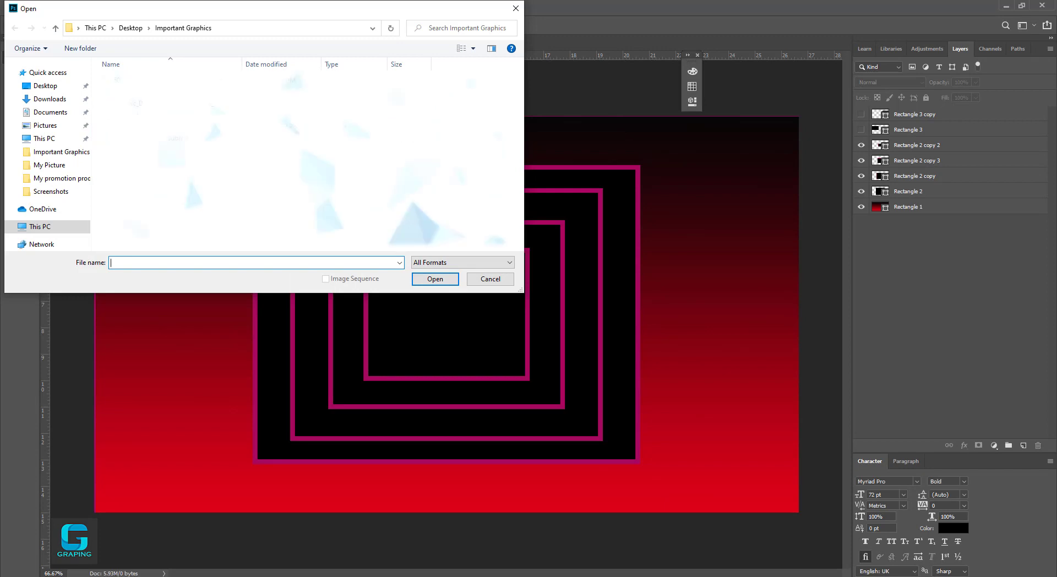
{"action": "left_click", "coordinate": [41, 226]}
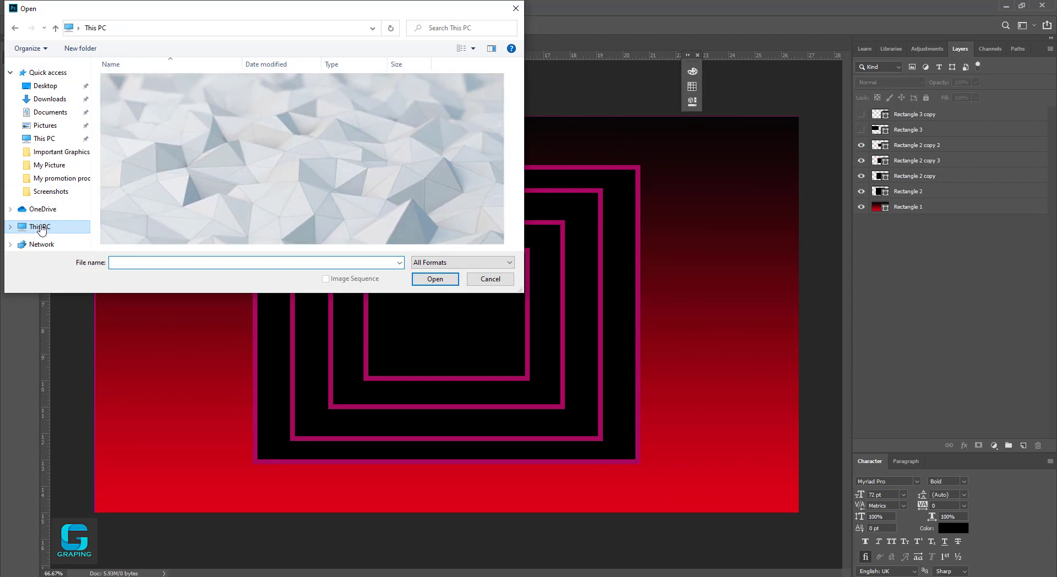
{"action": "double_click", "coordinate": [308, 195]}
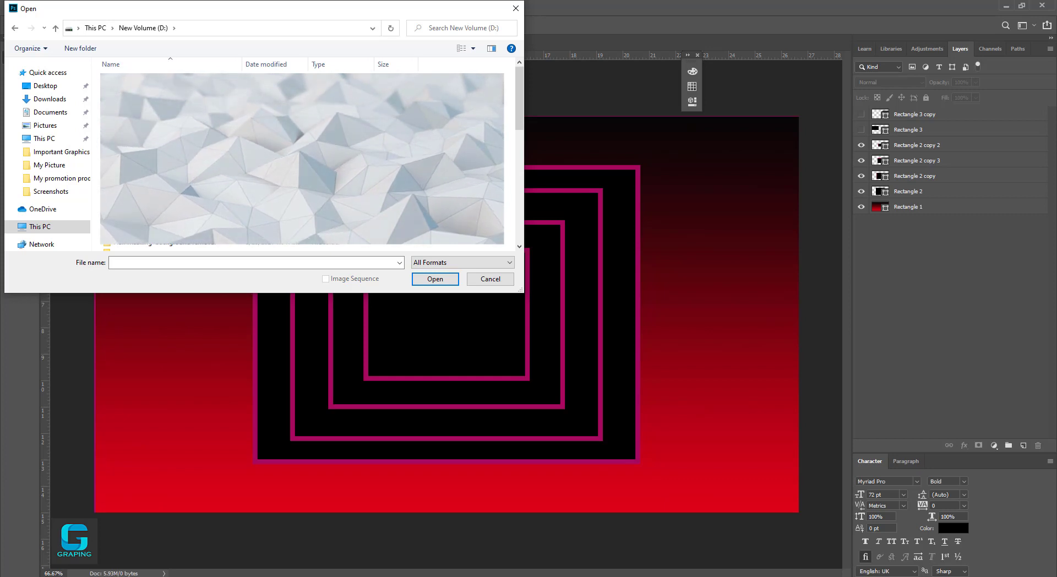
{"action": "double_click", "coordinate": [137, 170]}
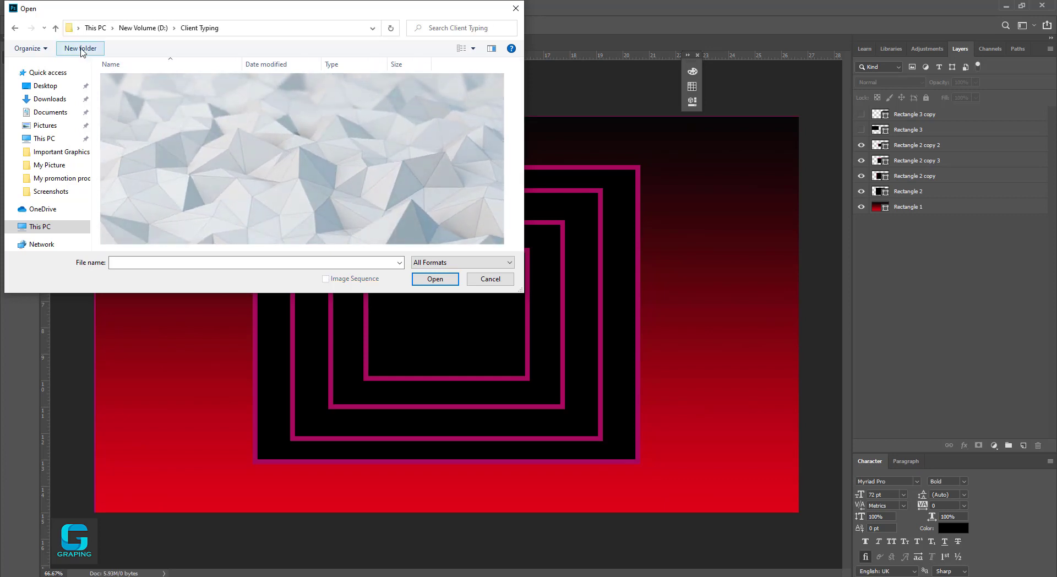
{"action": "left_click", "coordinate": [57, 28]}
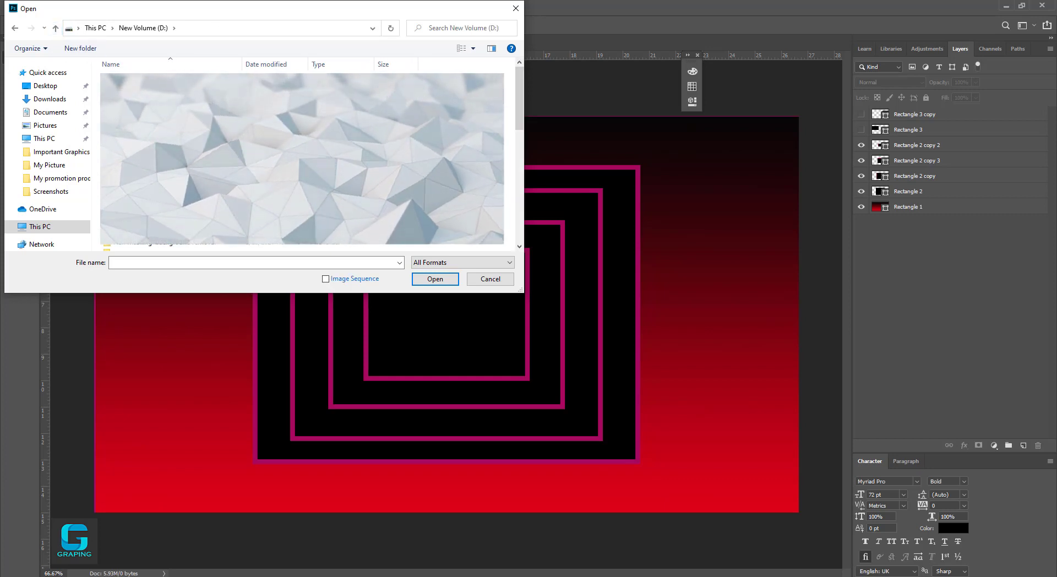
{"action": "double_click", "coordinate": [138, 184]}
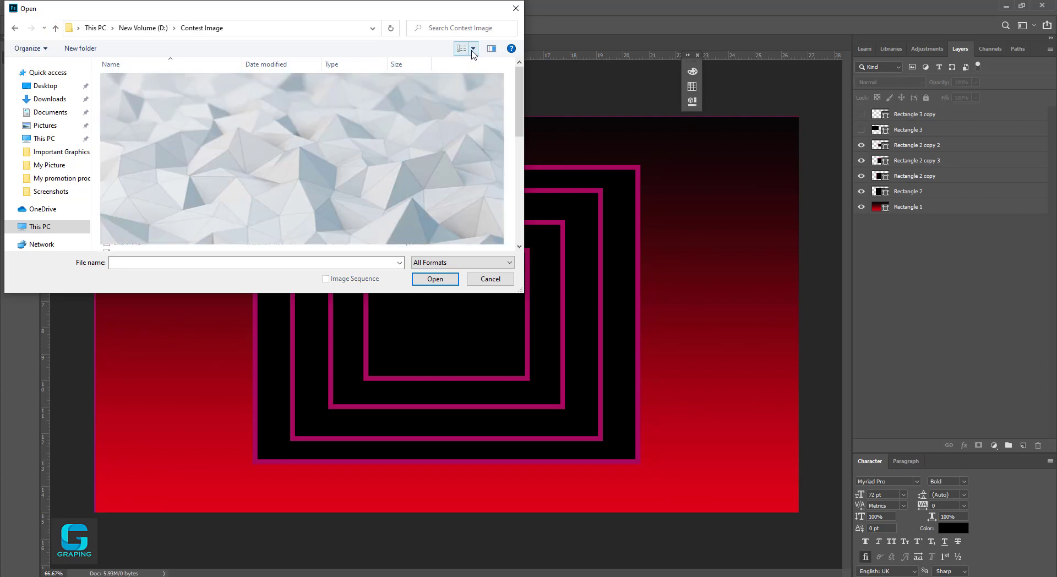
{"action": "left_click", "coordinate": [473, 48]}
{"action": "left_click", "coordinate": [514, 32]}
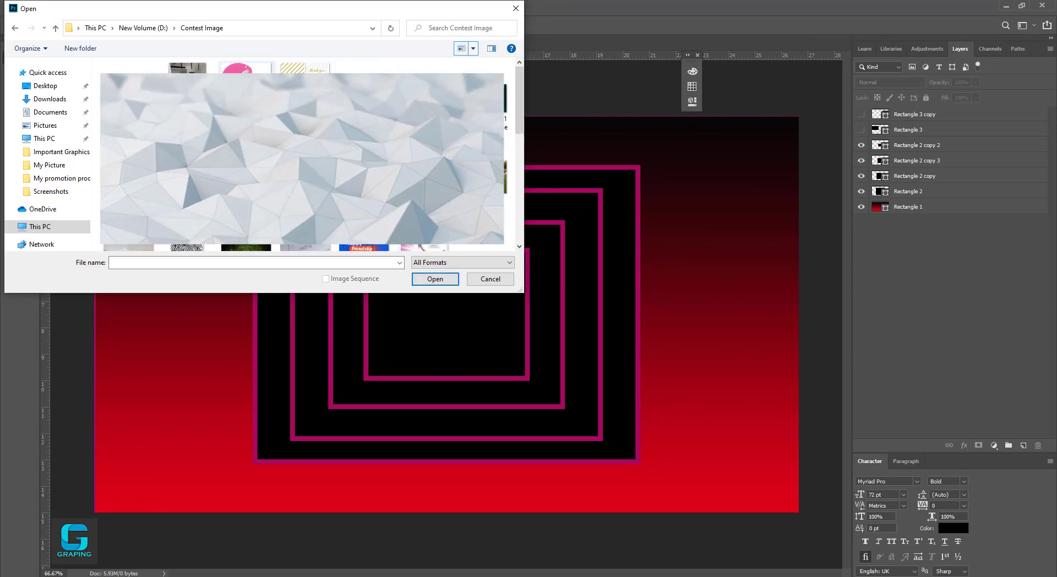
Open the photo IMG_1269-1.jpg from the Contest Image folder.
{"action": "scroll", "coordinate": [303, 160], "scroll_direction": "down", "scroll_amount": 5}
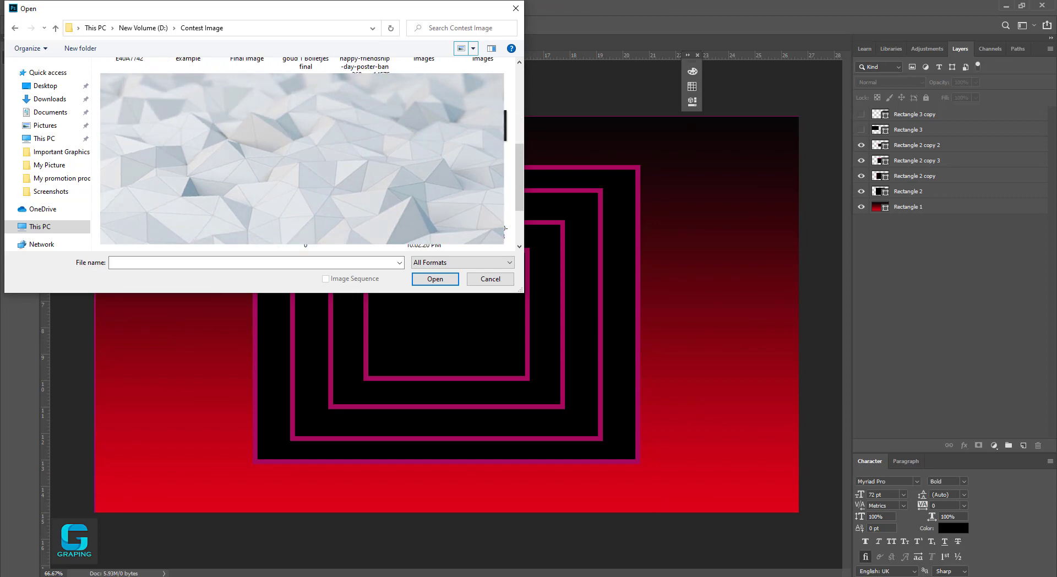
{"action": "double_click", "coordinate": [189, 140]}
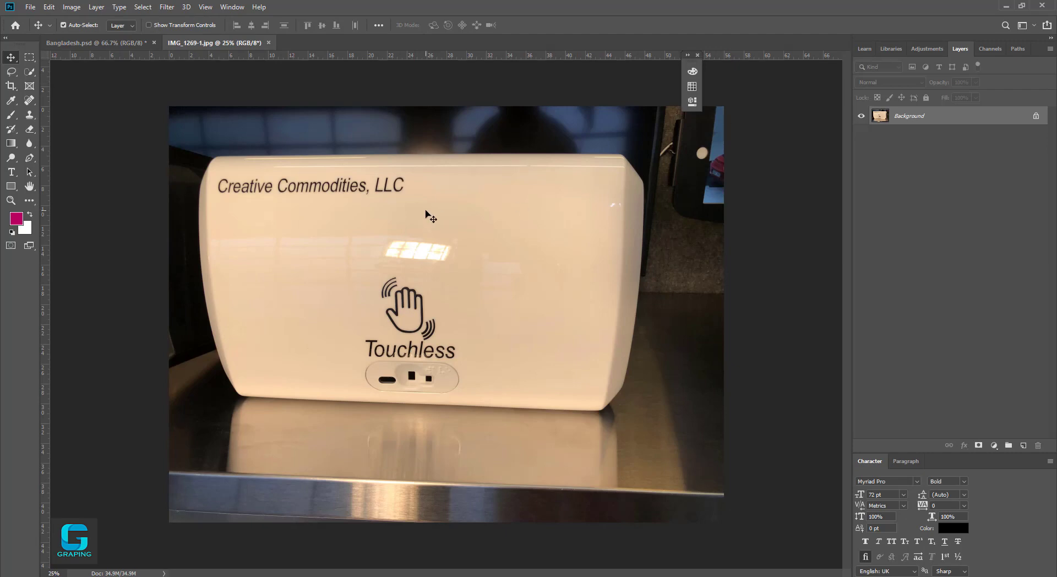
{"action": "key", "text": "ctrl+o"}
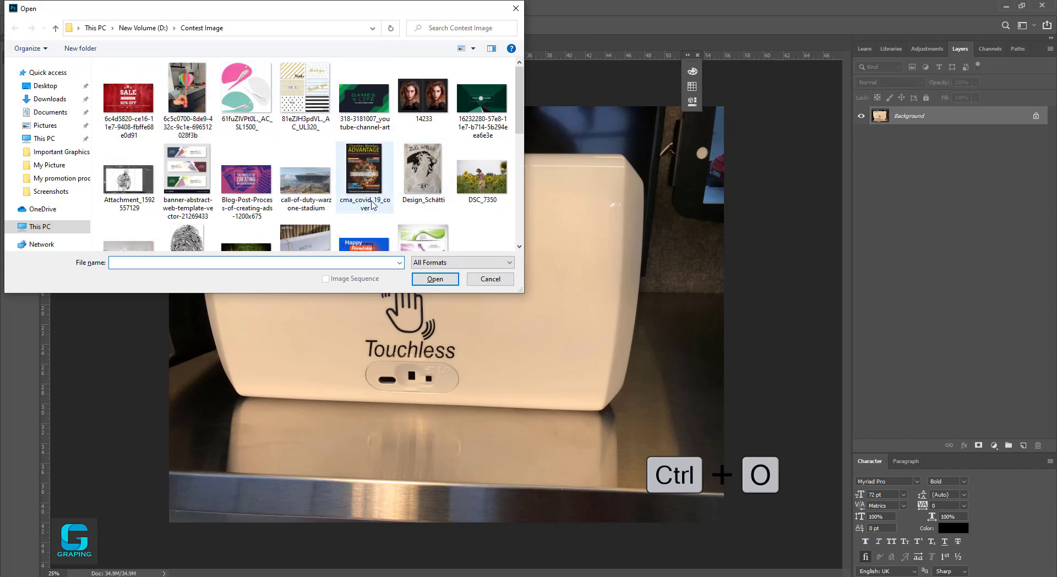
{"action": "left_click", "coordinate": [490, 279]}
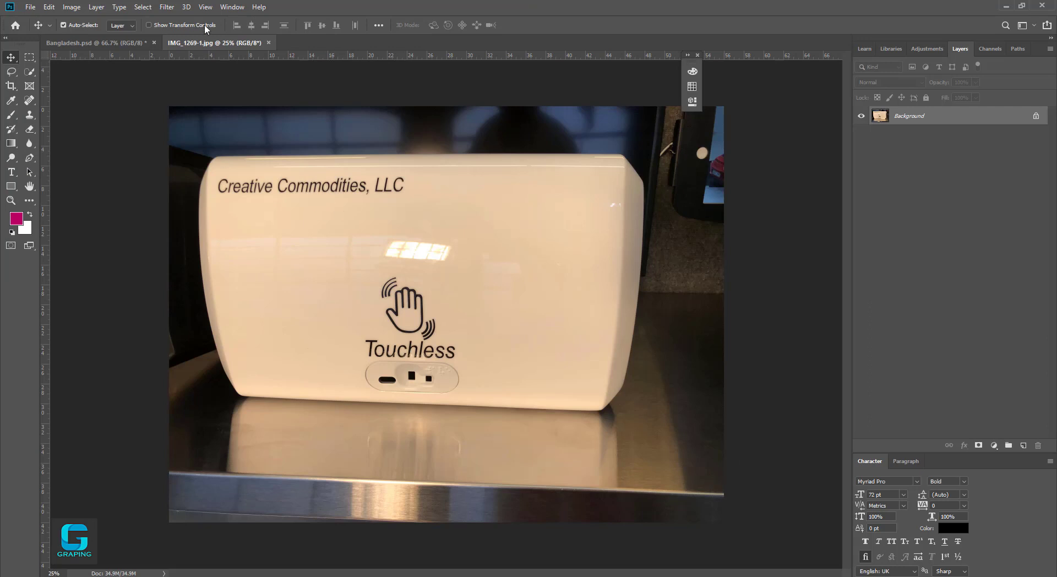
In Bangladesh.psd, narrow the red gradient background rectangle to about 93% width by pulling in its right edge.
{"action": "left_click", "coordinate": [110, 43]}
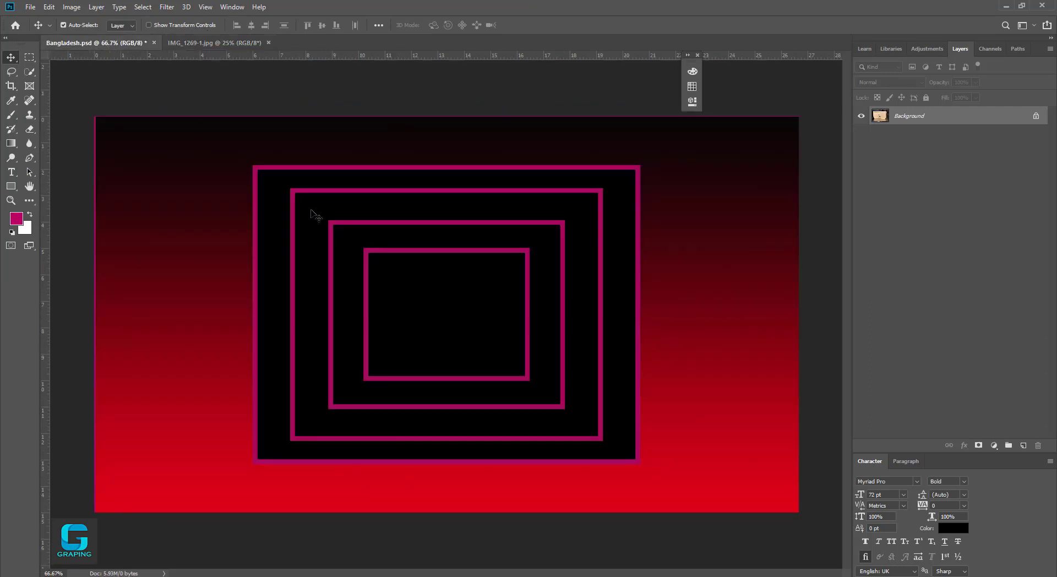
{"action": "left_click", "coordinate": [665, 180]}
{"action": "key", "text": "ctrl+t"}
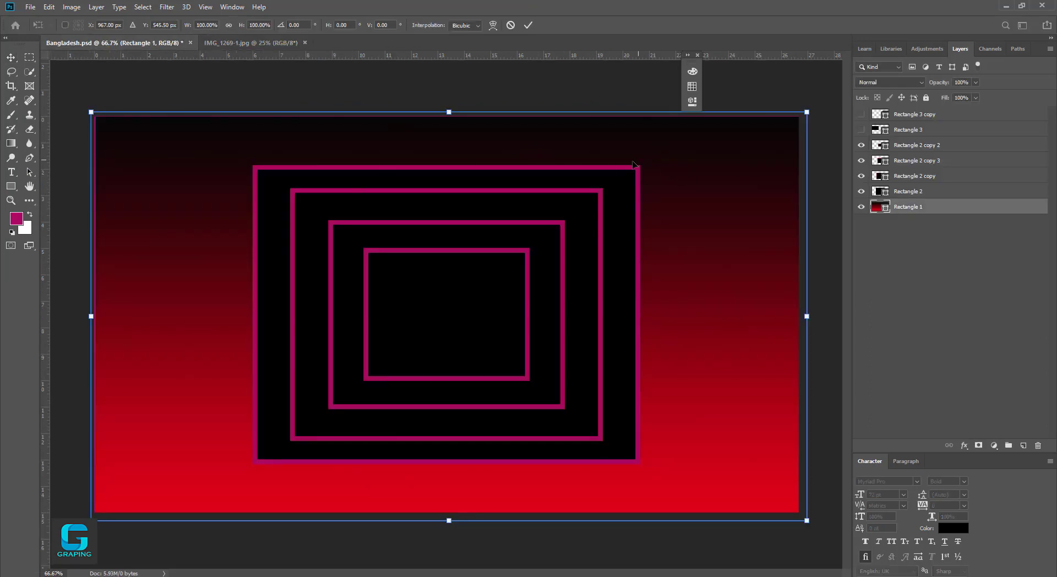
{"action": "left_click_drag", "start_coordinate": [794, 317], "coordinate": [760, 309]}
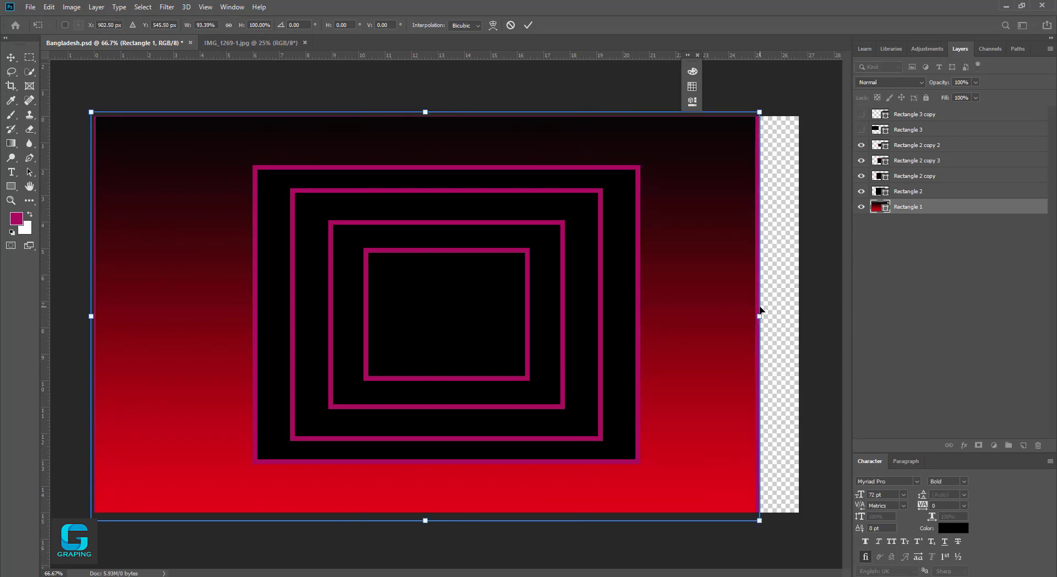
{"action": "key", "text": "Escape"}
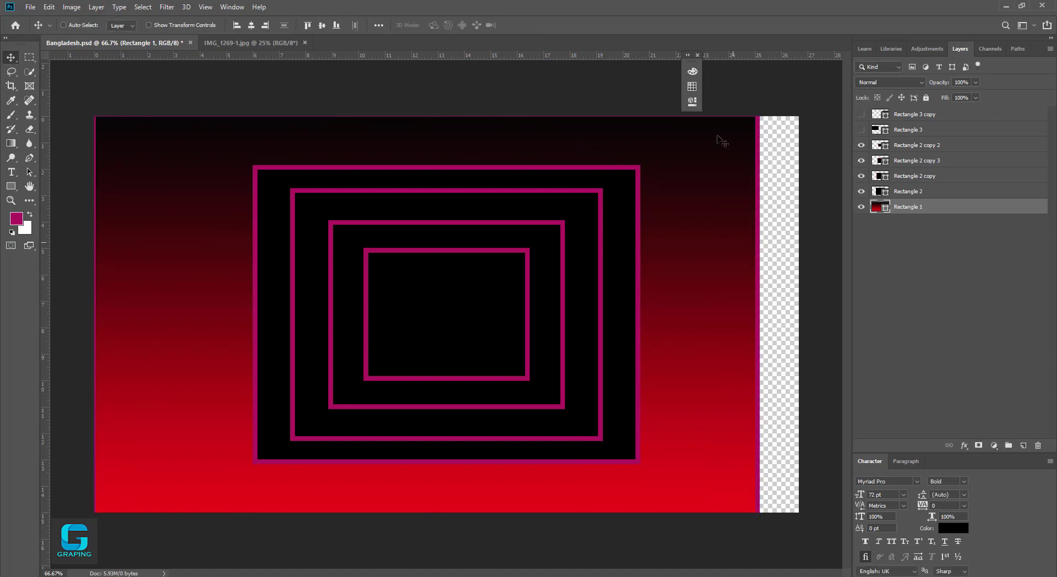
Return to the IMG_1269-1.jpg document and close the floating panel group over the canvas.
{"action": "left_click", "coordinate": [265, 41]}
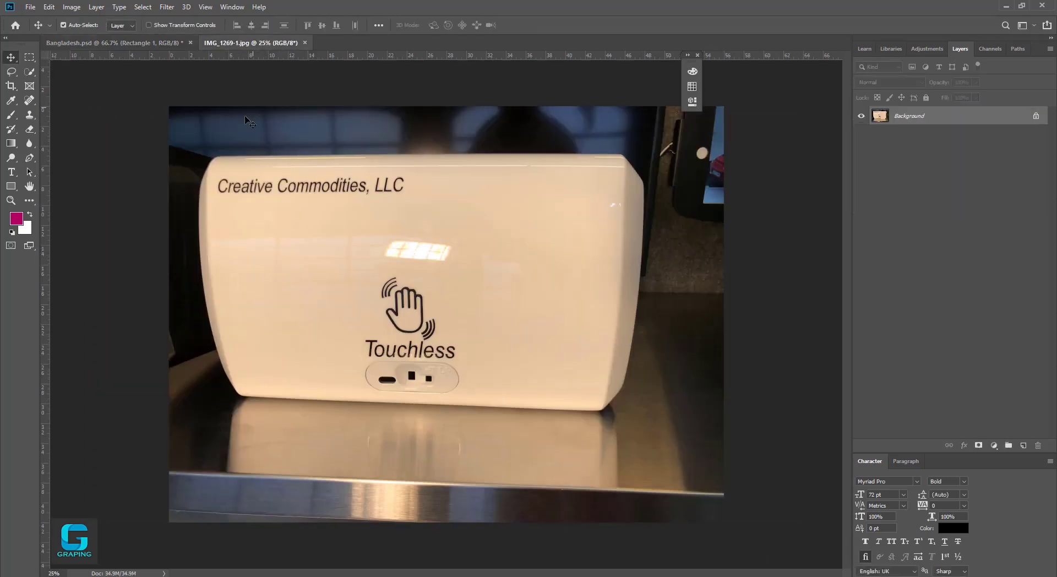
{"action": "left_click", "coordinate": [697, 55]}
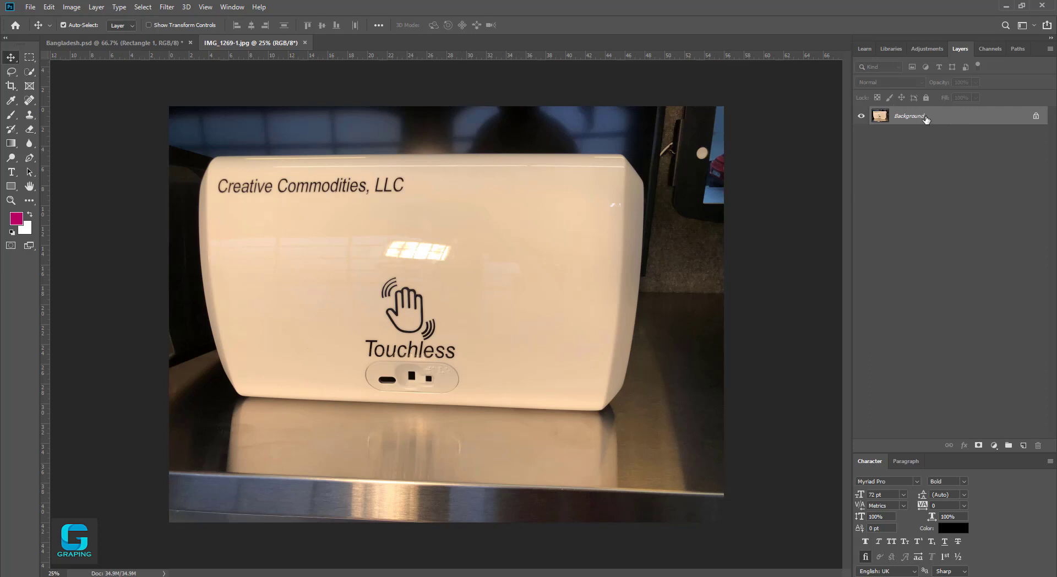
Try to move the locked Background layer of the photo.
{"action": "left_click_drag", "start_coordinate": [912, 117], "coordinate": [818, 117]}
{"action": "left_click_drag", "start_coordinate": [467, 268], "coordinate": [478, 277]}
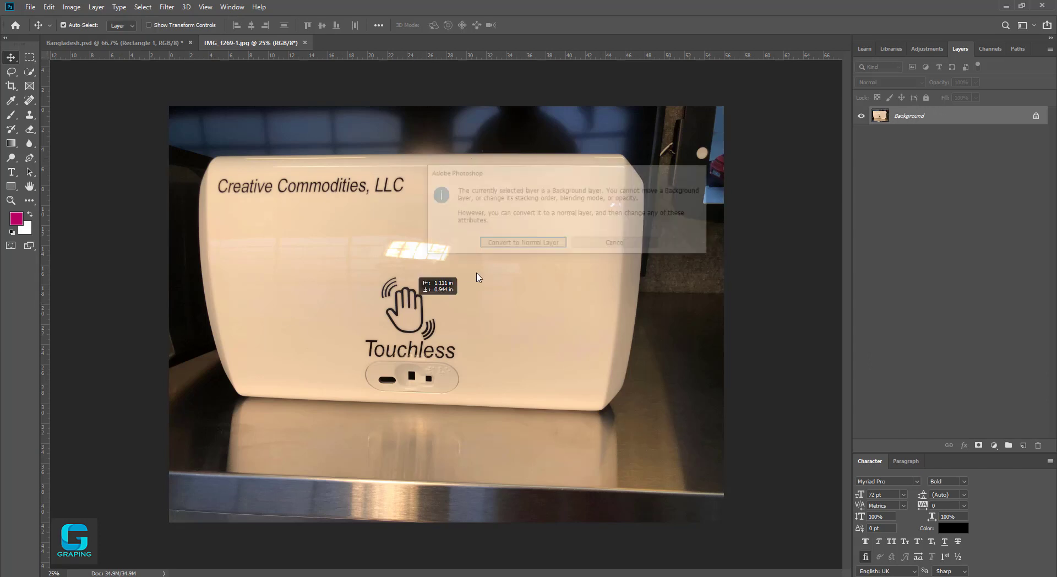
{"action": "left_click", "coordinate": [629, 244]}
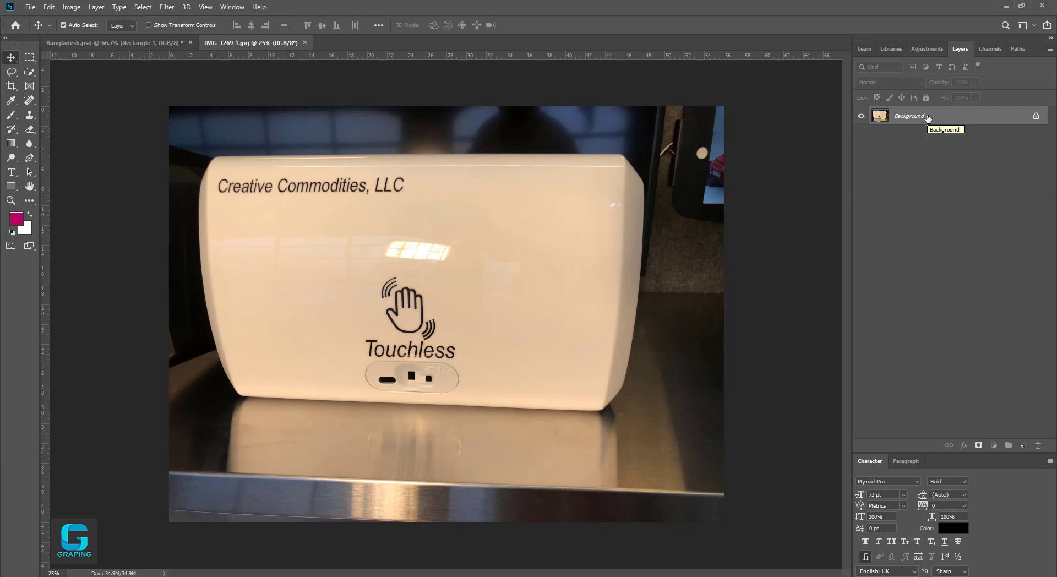
Duplicate the Background layer, toggle the visibility of both layers, and leave only the original shown.
{"action": "left_click_drag", "start_coordinate": [929, 117], "coordinate": [1025, 444]}
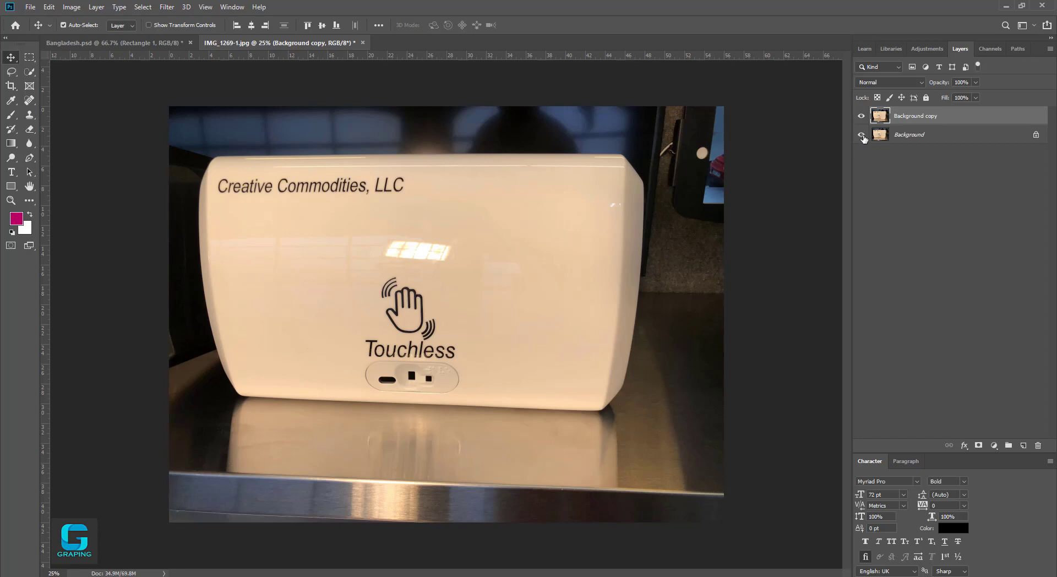
{"action": "left_click", "coordinate": [861, 116]}
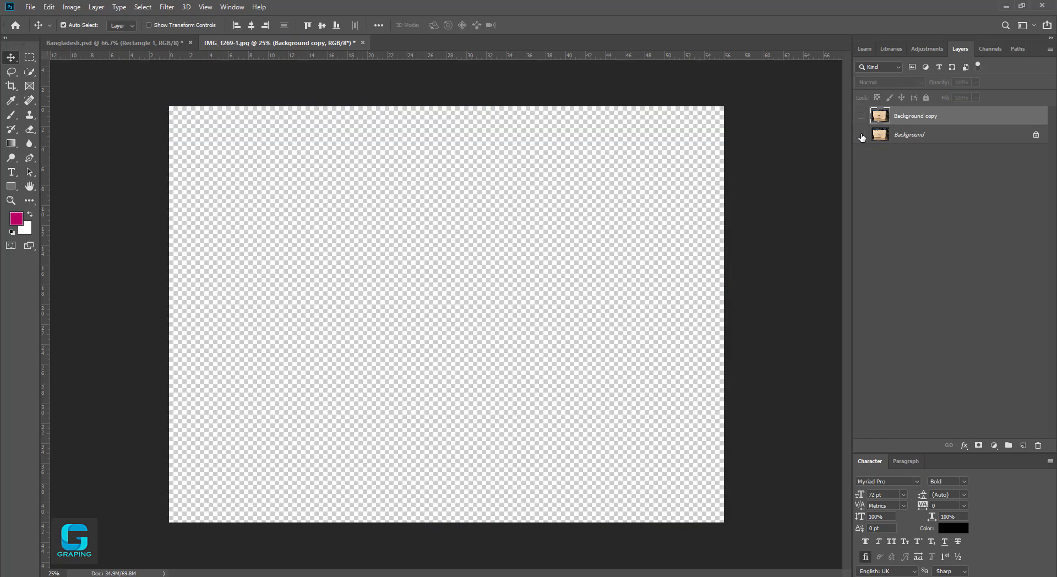
{"action": "left_click", "coordinate": [861, 135]}
{"action": "left_click", "coordinate": [861, 118]}
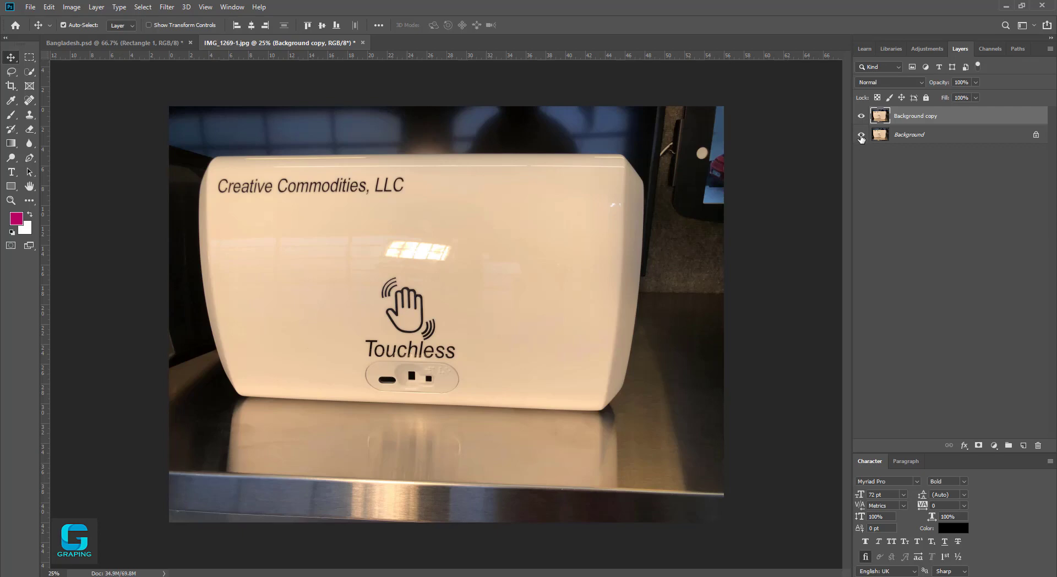
{"action": "left_click", "coordinate": [861, 136]}
{"action": "left_click", "coordinate": [861, 117]}
{"action": "left_click", "coordinate": [861, 135]}
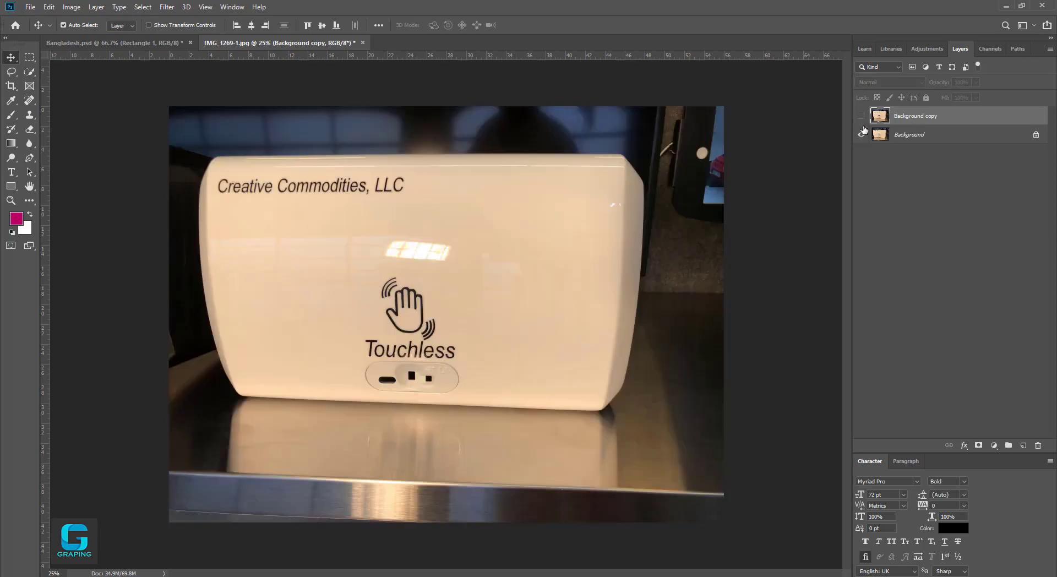
{"action": "left_click", "coordinate": [861, 117]}
Draw a black rectangle of about 1964 × 1292 px directly above the Background layer, toggle its visibility, and hide the Background.
{"action": "left_click", "coordinate": [915, 140]}
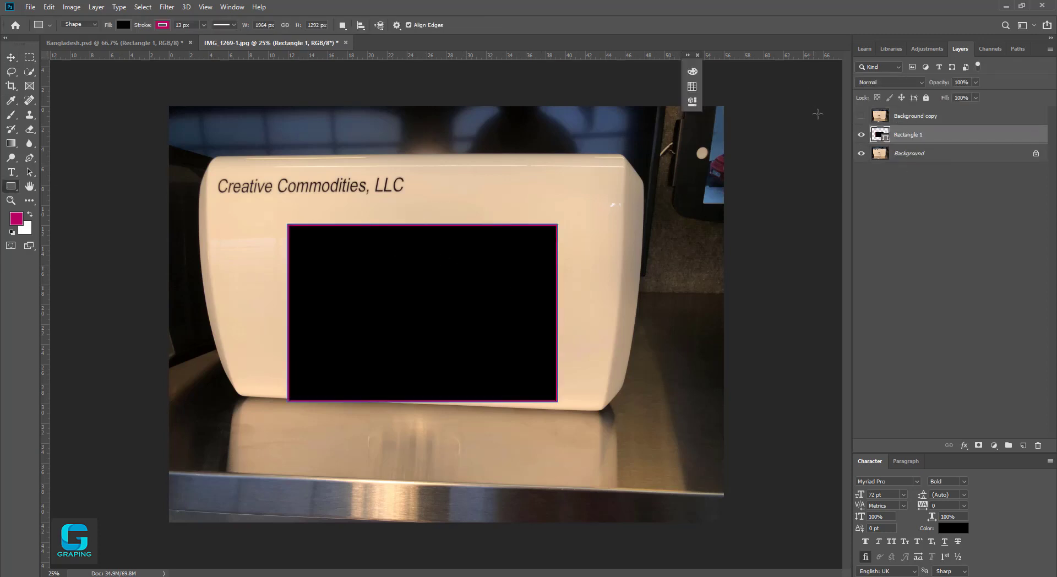
{"action": "left_click", "coordinate": [862, 136]}
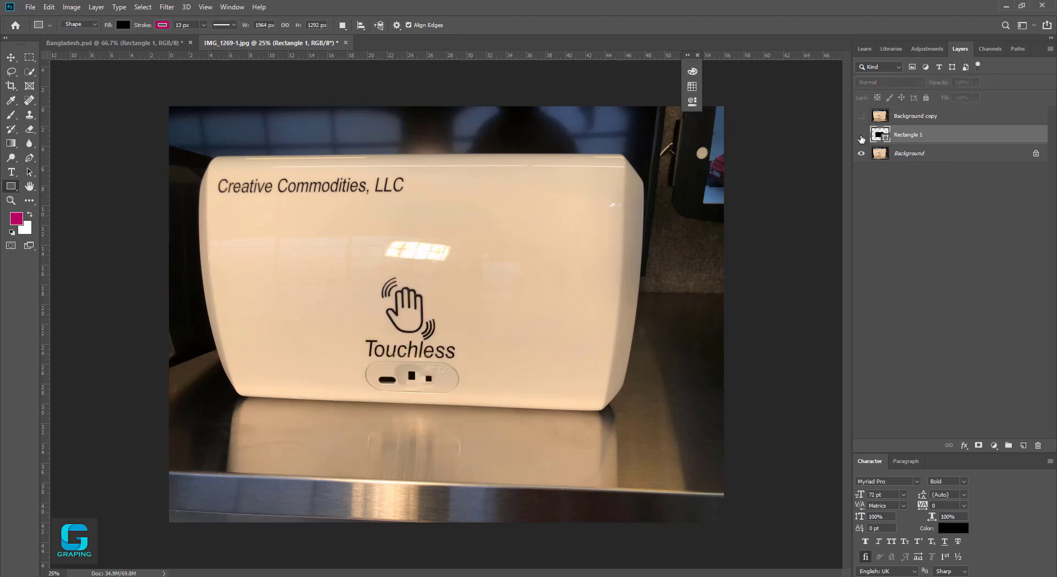
{"action": "left_click", "coordinate": [861, 135]}
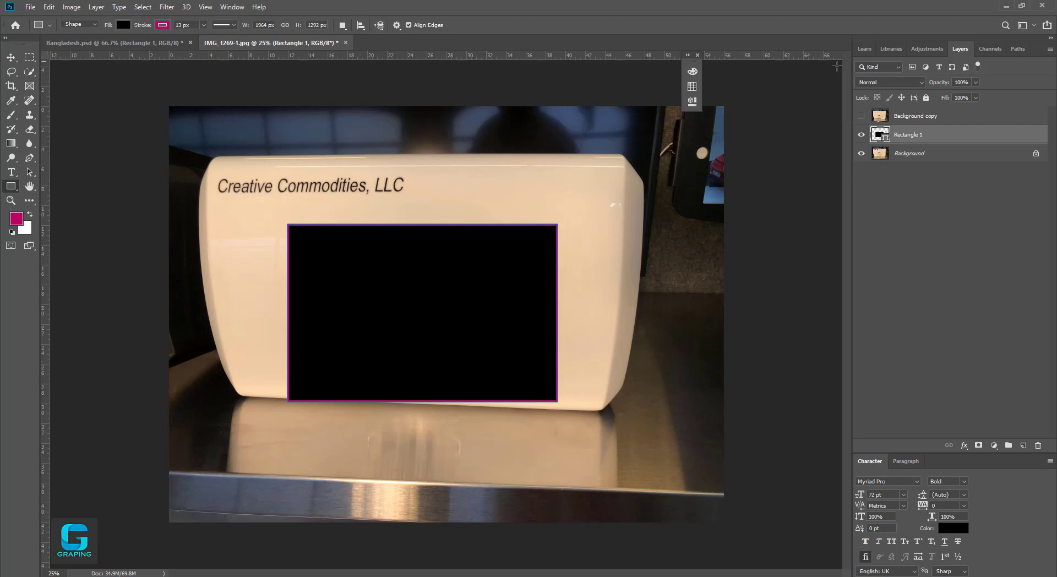
{"action": "left_click", "coordinate": [861, 153]}
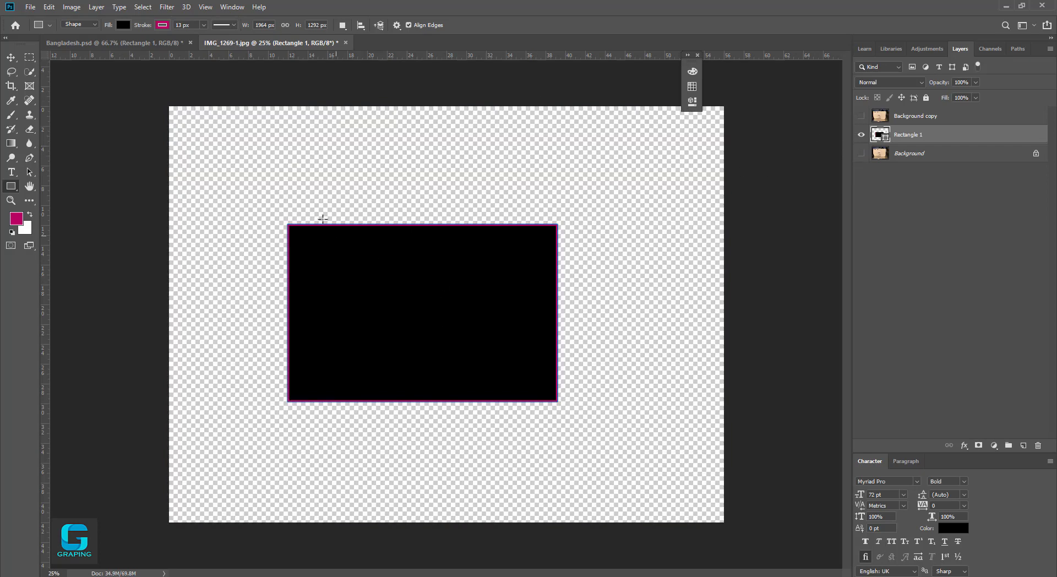
Insert Lorem Ipsum placeholder text on the canvas above the black rectangle, with its layer over Rectangle 1.
{"action": "left_click", "coordinate": [891, 155]}
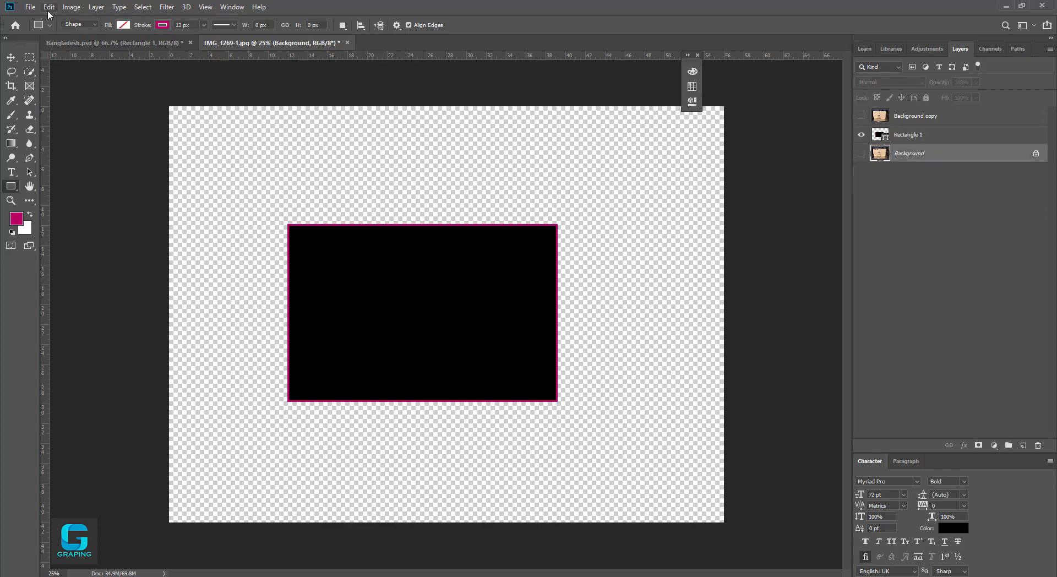
{"action": "left_click", "coordinate": [11, 172]}
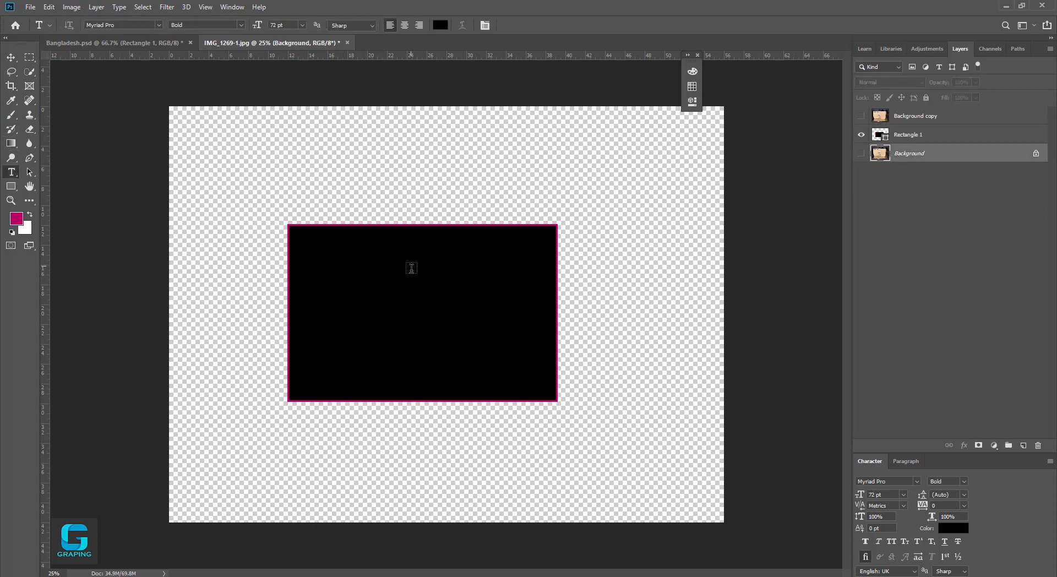
{"action": "left_click", "coordinate": [910, 136]}
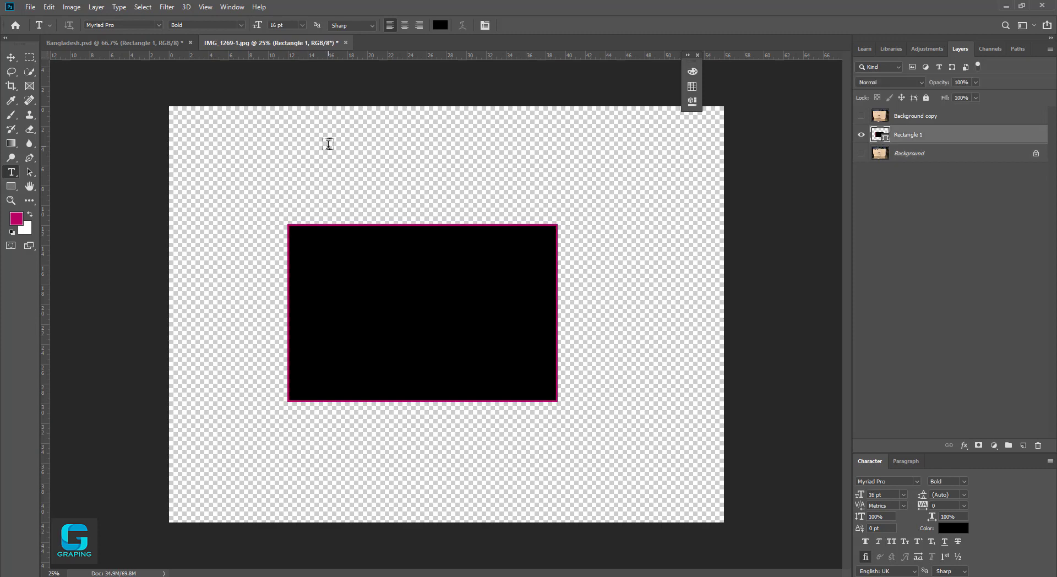
{"action": "left_click", "coordinate": [328, 143]}
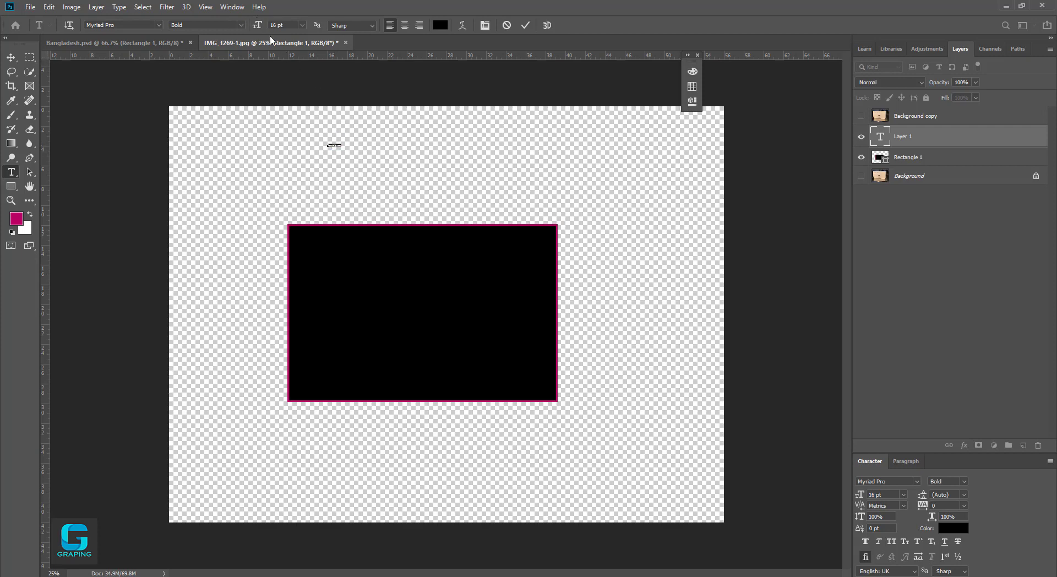
Try font sizes of 48 pt, 72 pt and 14 pt on the Lorem Ipsum text.
{"action": "left_click", "coordinate": [303, 25]}
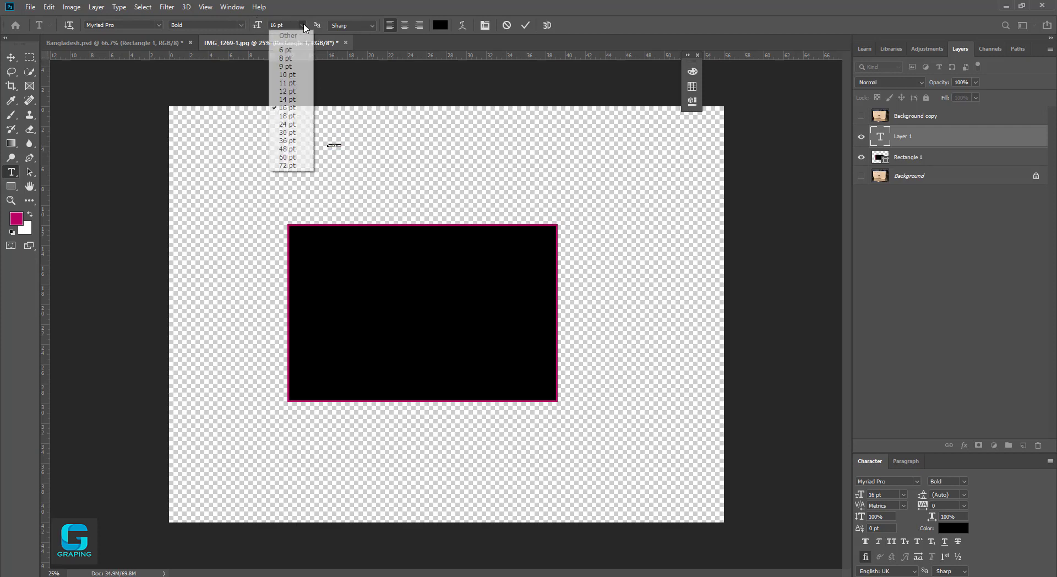
{"action": "left_click", "coordinate": [285, 149]}
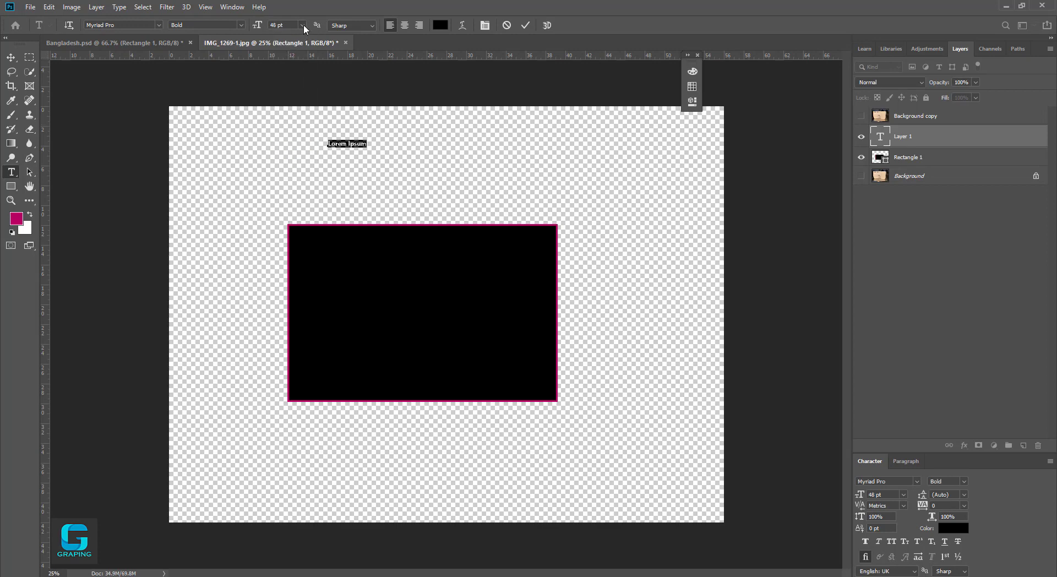
{"action": "left_click", "coordinate": [302, 25]}
{"action": "left_click", "coordinate": [293, 167]}
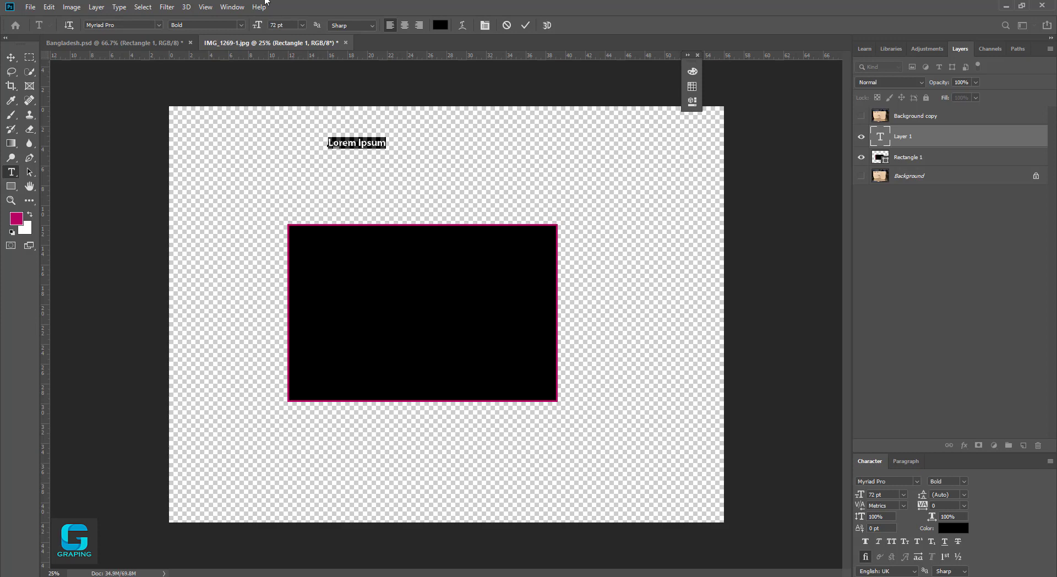
{"action": "left_click", "coordinate": [303, 25]}
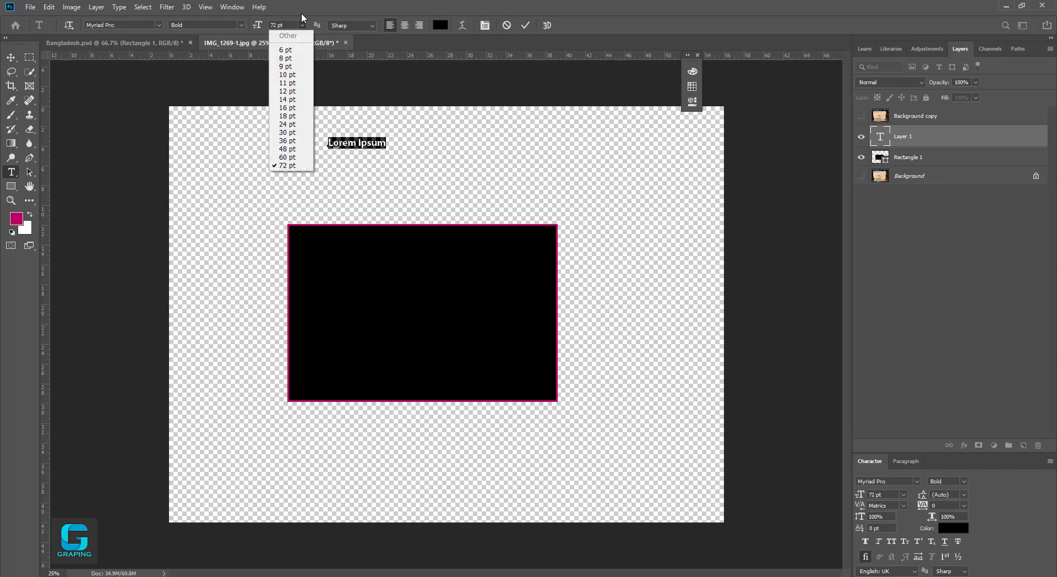
{"action": "left_click", "coordinate": [287, 99]}
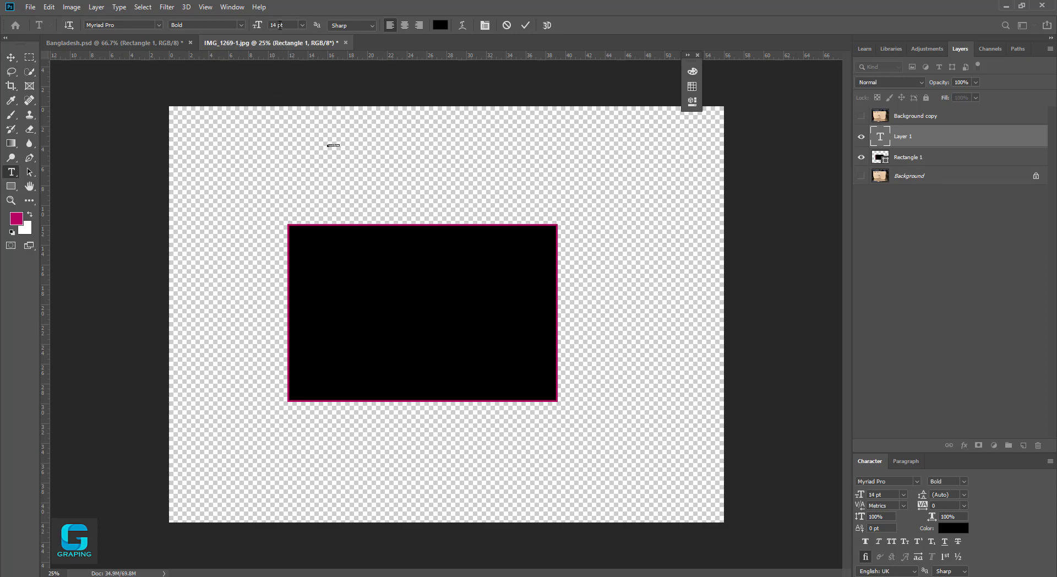
Set the Lorem Ipsum text to the Forte font at 200 pt.
{"action": "double_click", "coordinate": [278, 25]}
{"action": "left_click", "coordinate": [159, 25]}
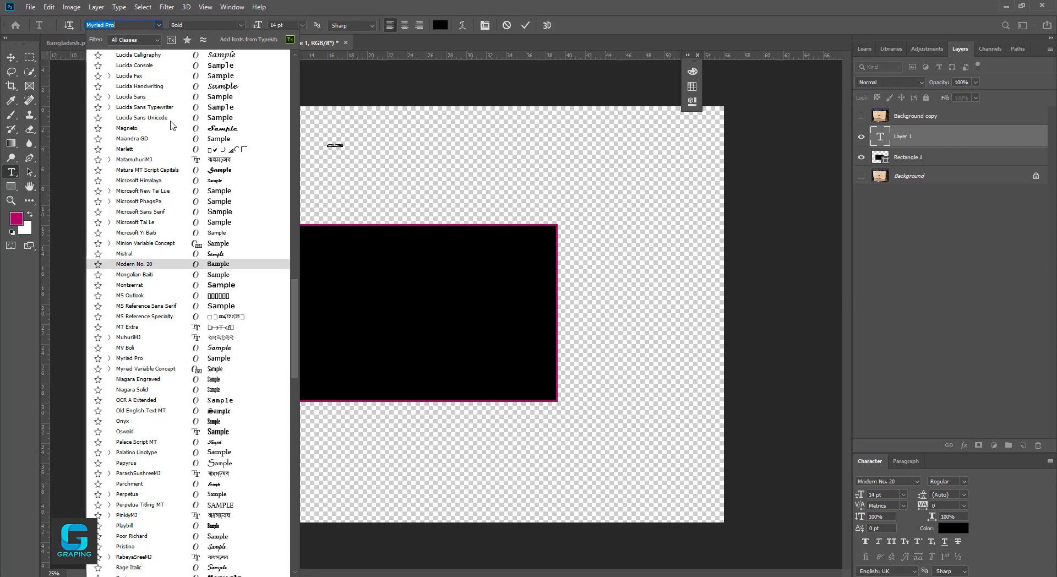
{"action": "scroll", "coordinate": [148, 88], "scroll_direction": "up", "scroll_amount": 15}
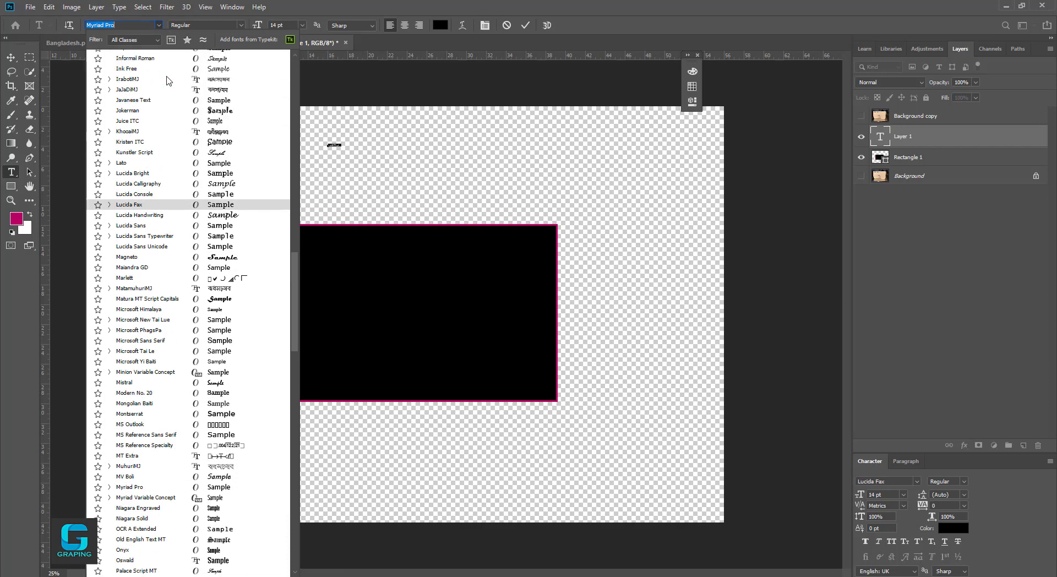
{"action": "scroll", "coordinate": [130, 94], "scroll_direction": "up", "scroll_amount": 1}
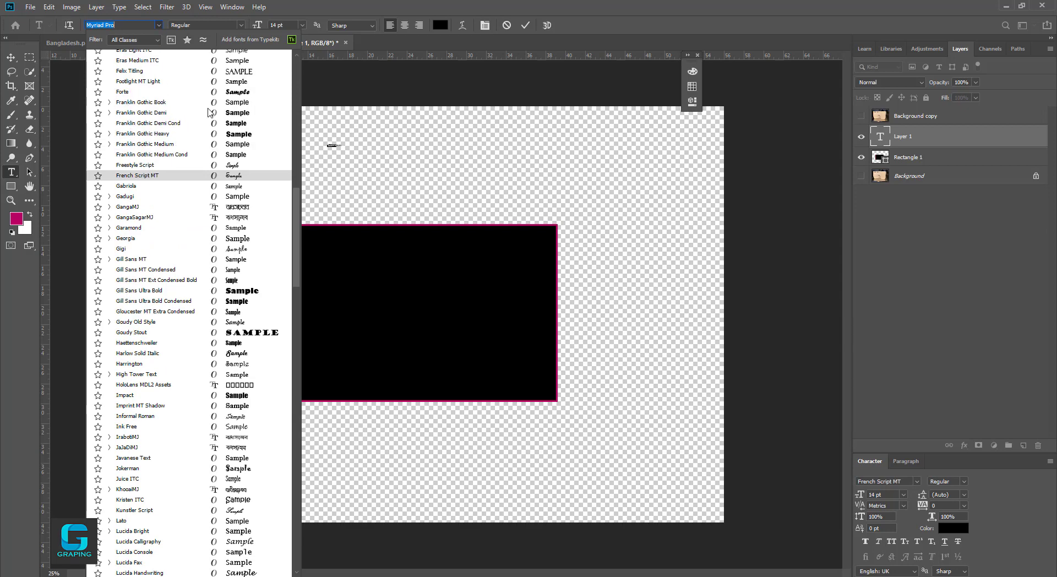
{"action": "left_click", "coordinate": [135, 92]}
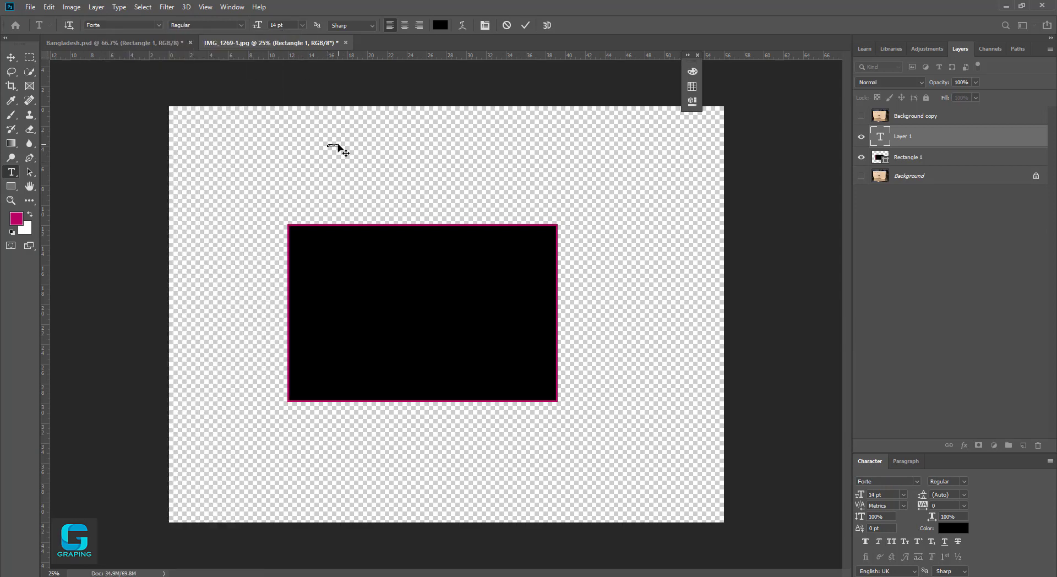
{"action": "left_click", "coordinate": [302, 25]}
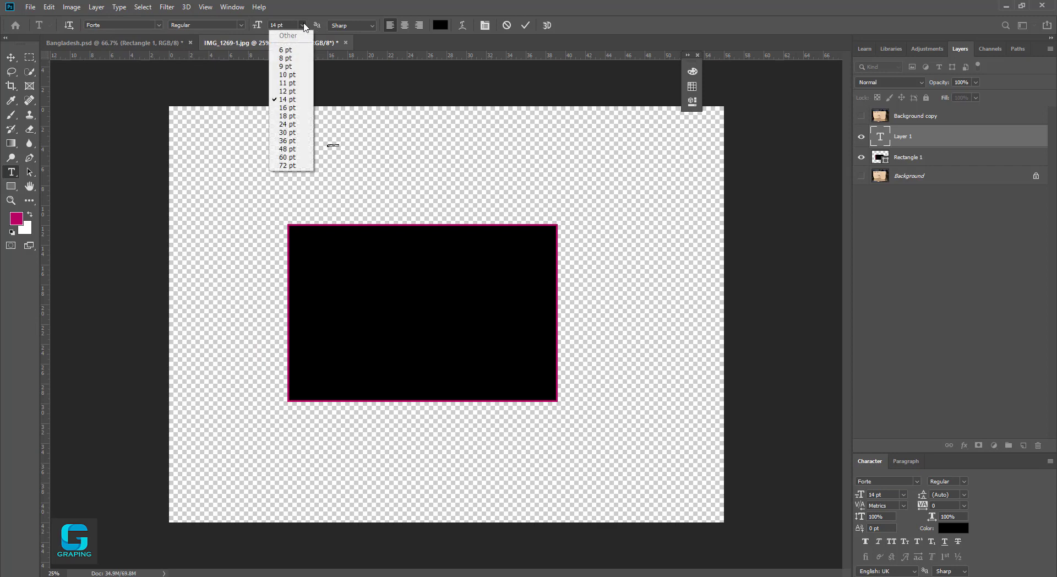
{"action": "left_click", "coordinate": [287, 165]}
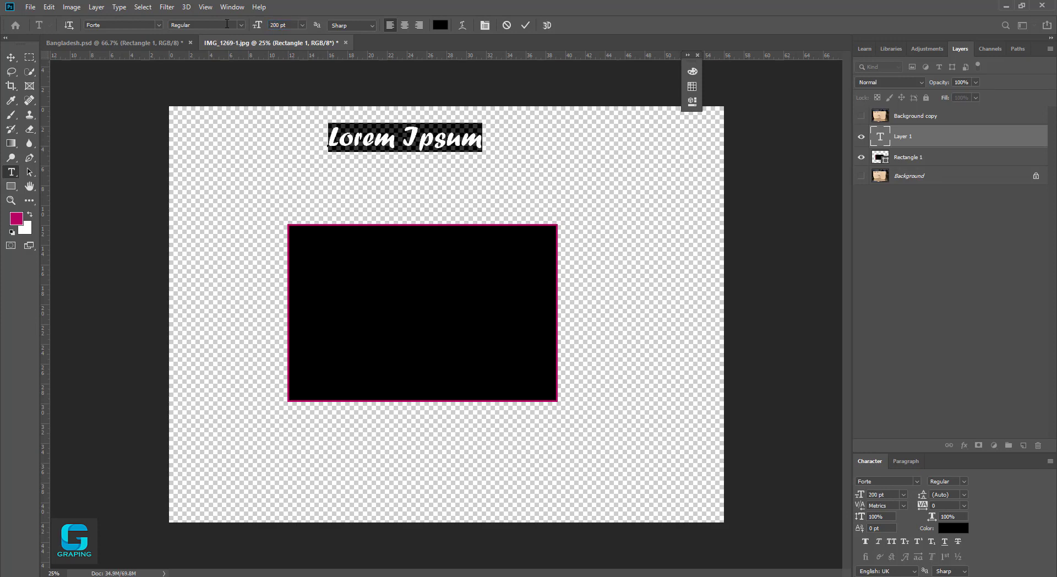
Try the MingLiU_HKSCS-ExtB font on the Lorem Ipsum text and check its style options.
{"action": "left_click", "coordinate": [158, 24]}
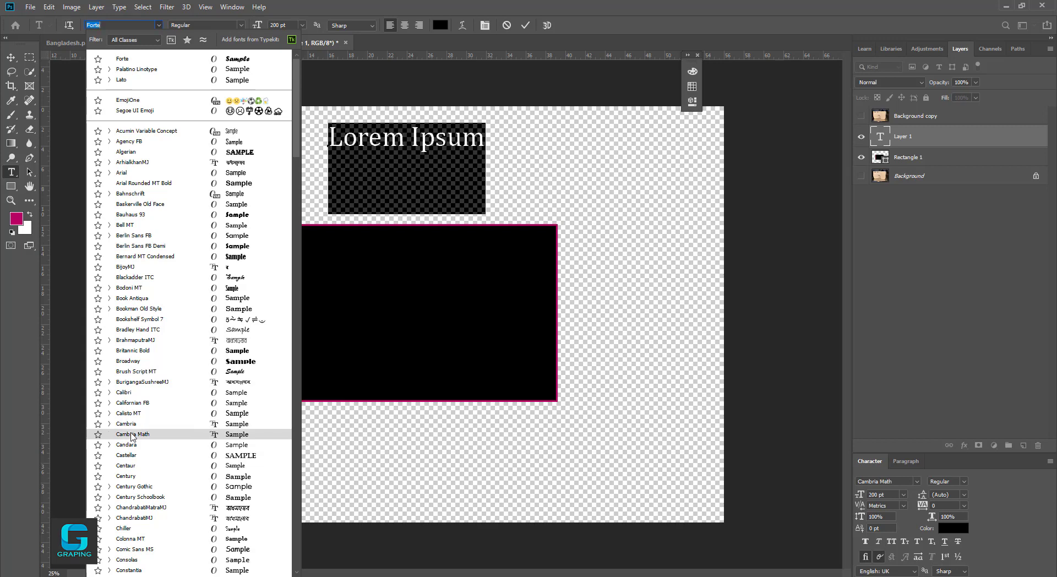
{"action": "scroll", "coordinate": [172, 344], "scroll_direction": "down", "scroll_amount": 8}
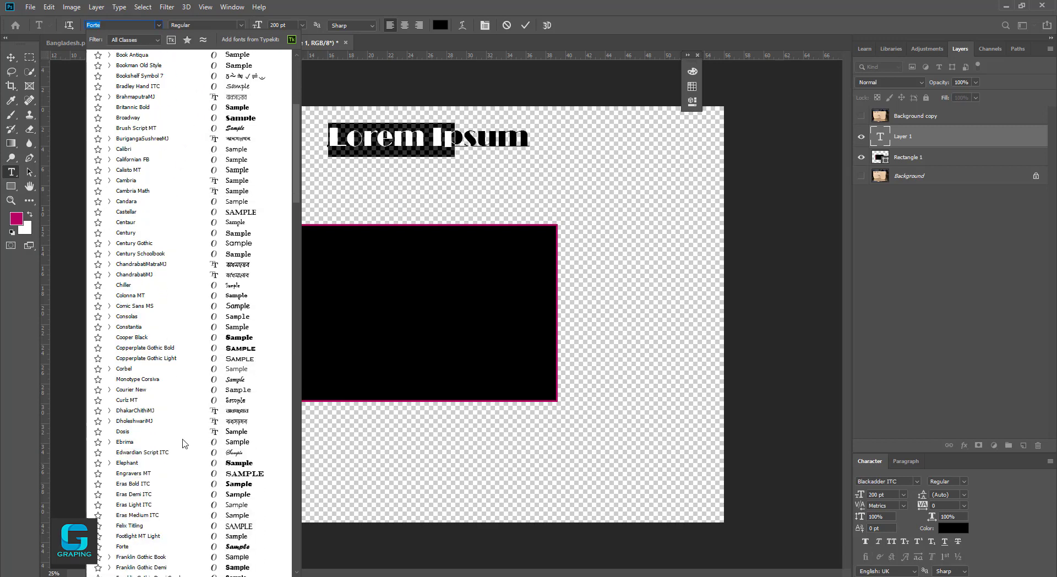
{"action": "scroll", "coordinate": [185, 443], "scroll_direction": "down", "scroll_amount": 20}
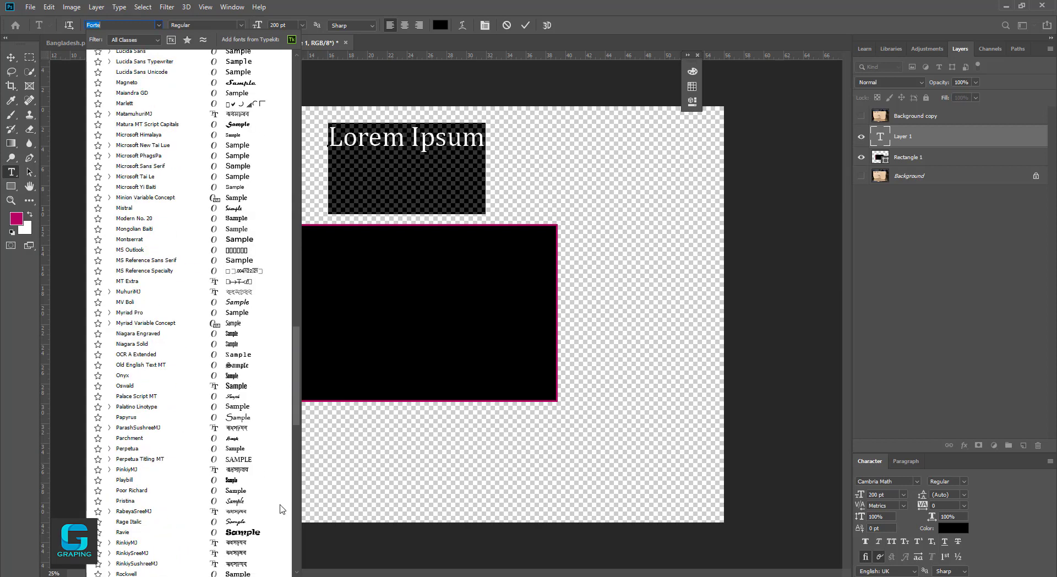
{"action": "scroll", "coordinate": [276, 545], "scroll_direction": "down", "scroll_amount": 20}
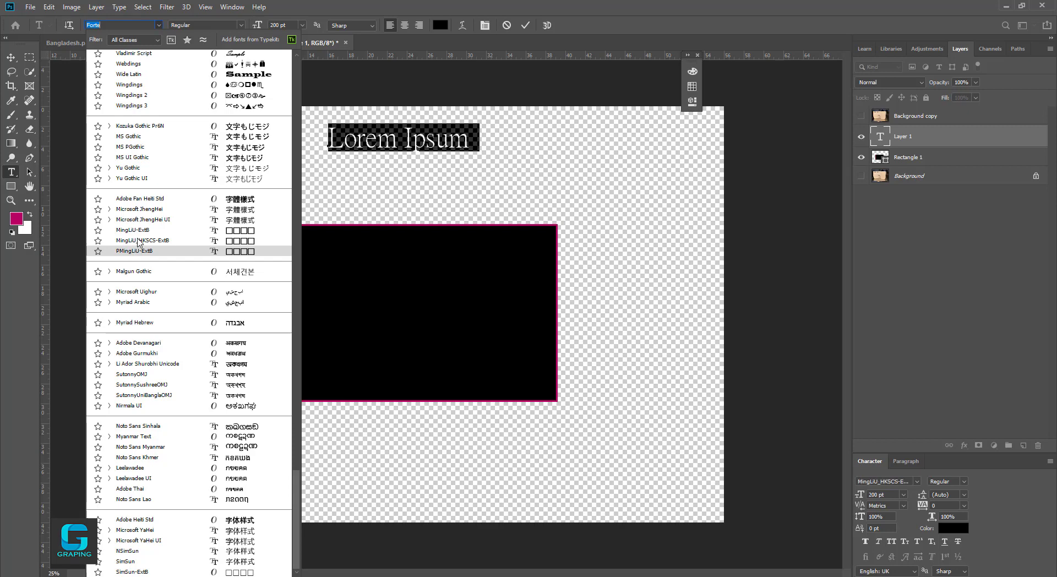
{"action": "left_click", "coordinate": [137, 240]}
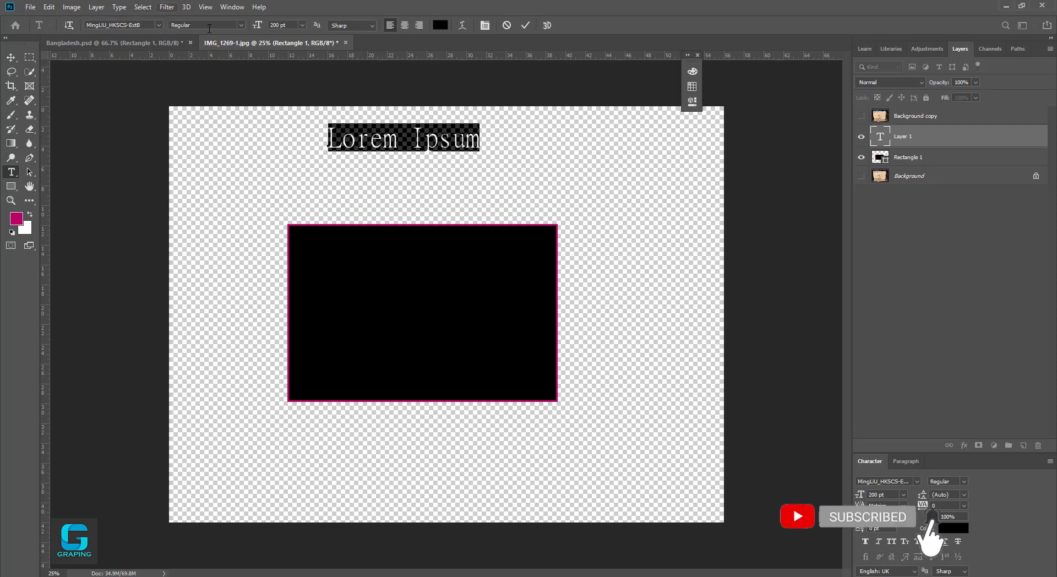
{"action": "left_click", "coordinate": [240, 25]}
{"action": "left_click", "coordinate": [196, 37]}
Return the Lorem Ipsum text to the Forte font and check its available styles.
{"action": "left_click", "coordinate": [159, 25]}
{"action": "left_click", "coordinate": [142, 22]}
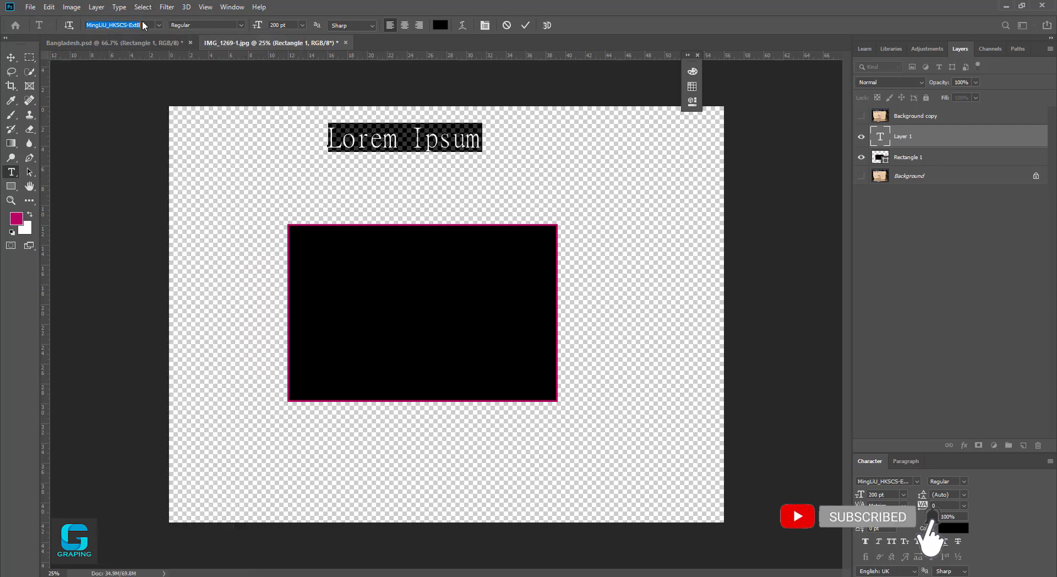
{"action": "key", "text": "Down"}
{"action": "left_click", "coordinate": [143, 24]}
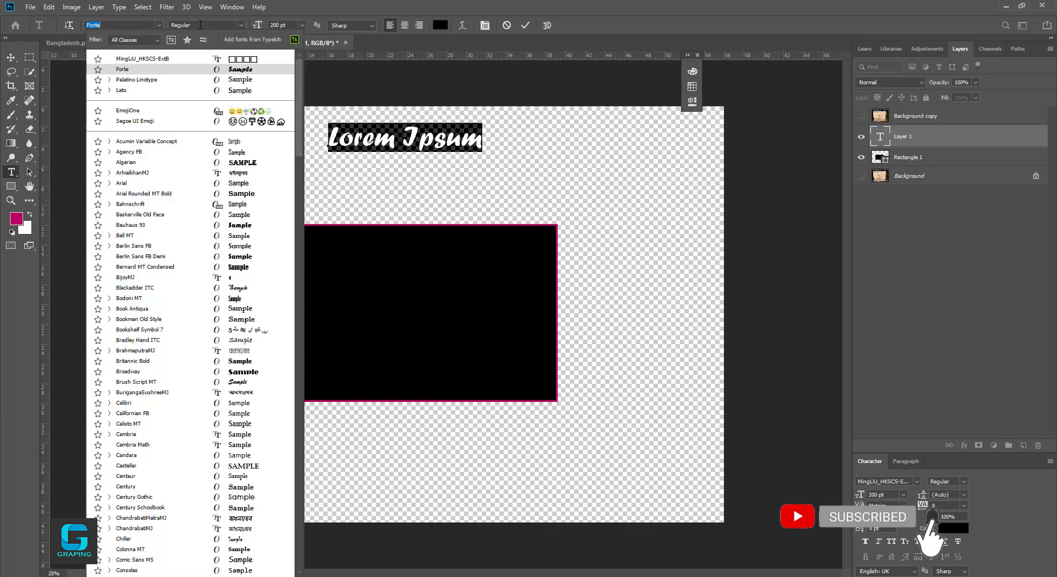
{"action": "key", "text": "Return"}
{"action": "left_click", "coordinate": [240, 26]}
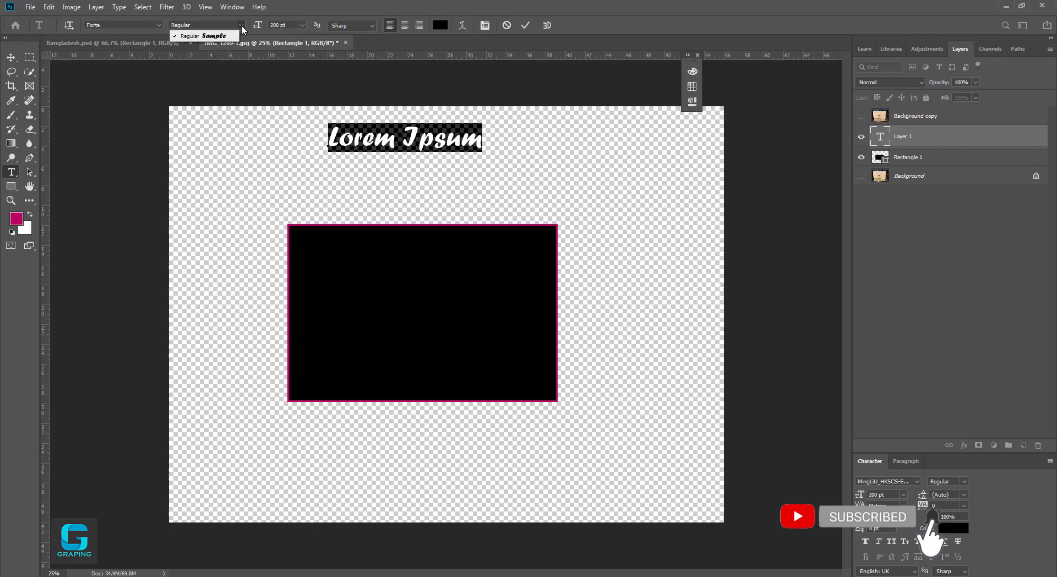
{"action": "left_click", "coordinate": [196, 25]}
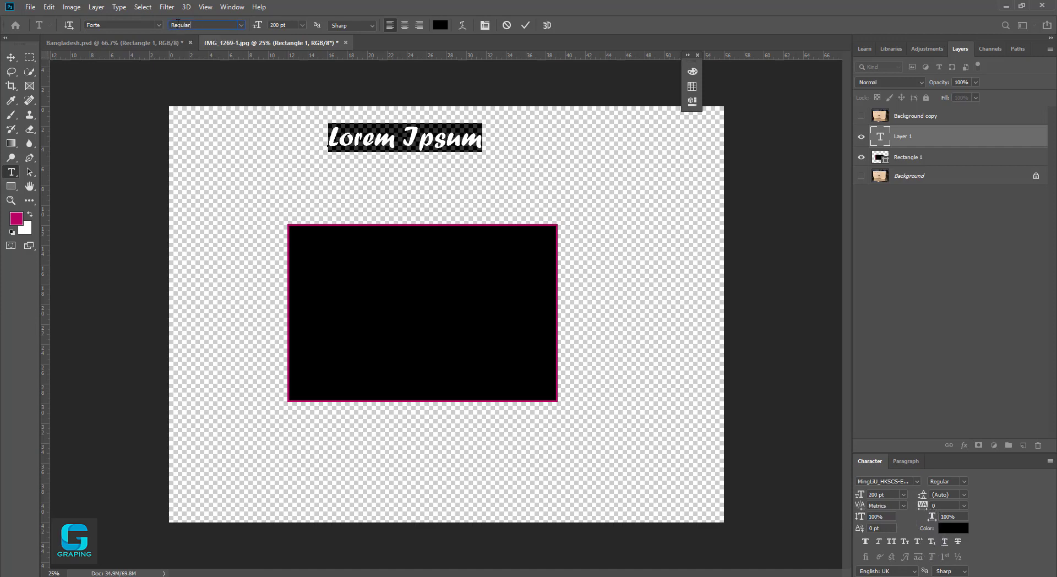
{"action": "double_click", "coordinate": [178, 24]}
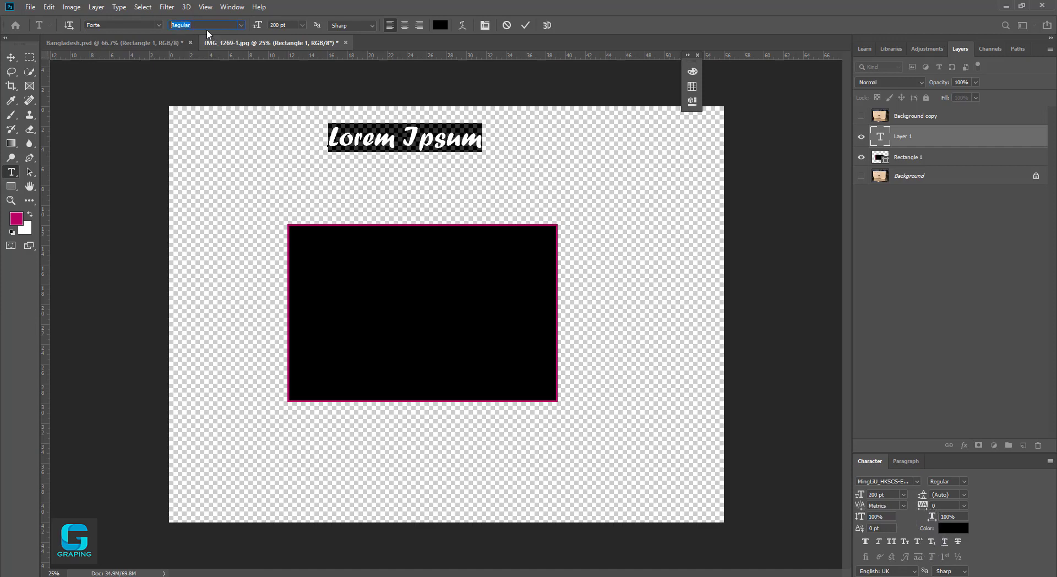
Finish editing the Forte text and move it down to just above the black rectangle.
{"action": "left_click", "coordinate": [361, 24]}
{"action": "left_click", "coordinate": [349, 40]}
{"action": "left_click", "coordinate": [11, 57]}
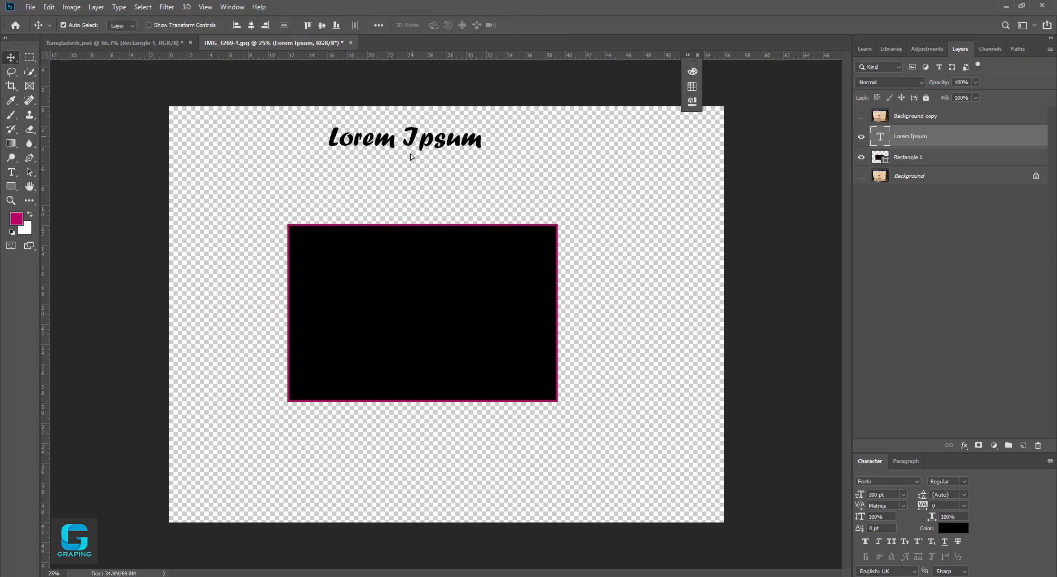
{"action": "left_click_drag", "start_coordinate": [411, 147], "coordinate": [462, 202]}
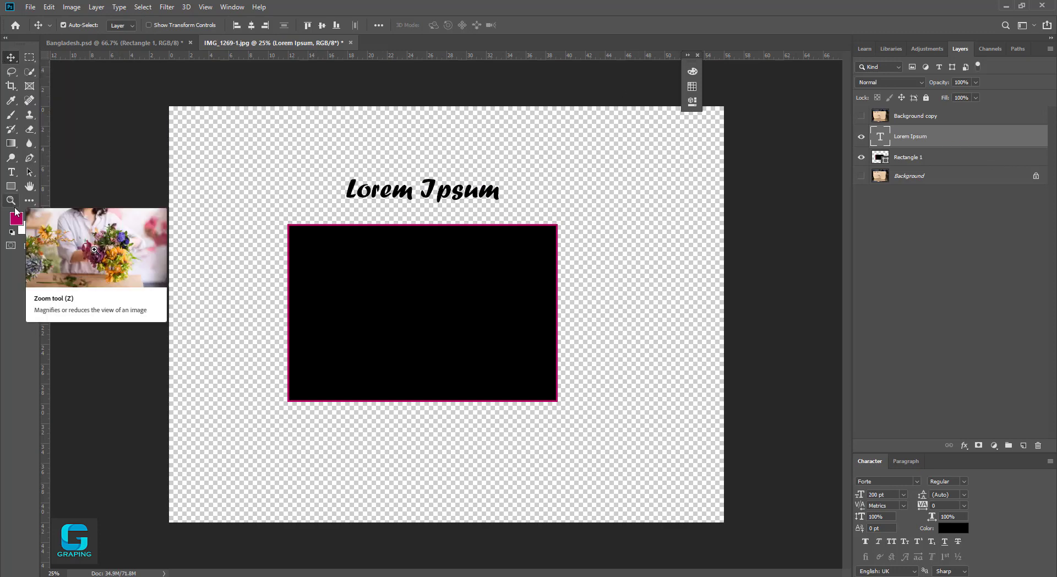
Add vertical Lorem Ipsum placeholder text to the left of the black rectangle with the Vertical Type tool.
{"action": "left_click", "coordinate": [11, 174]}
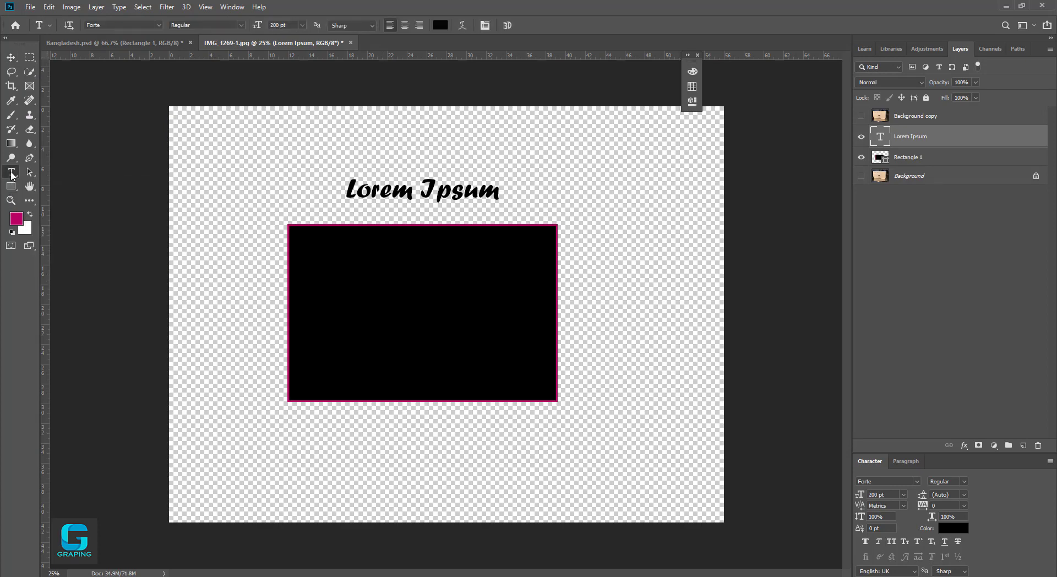
{"action": "right_click", "coordinate": [12, 174]}
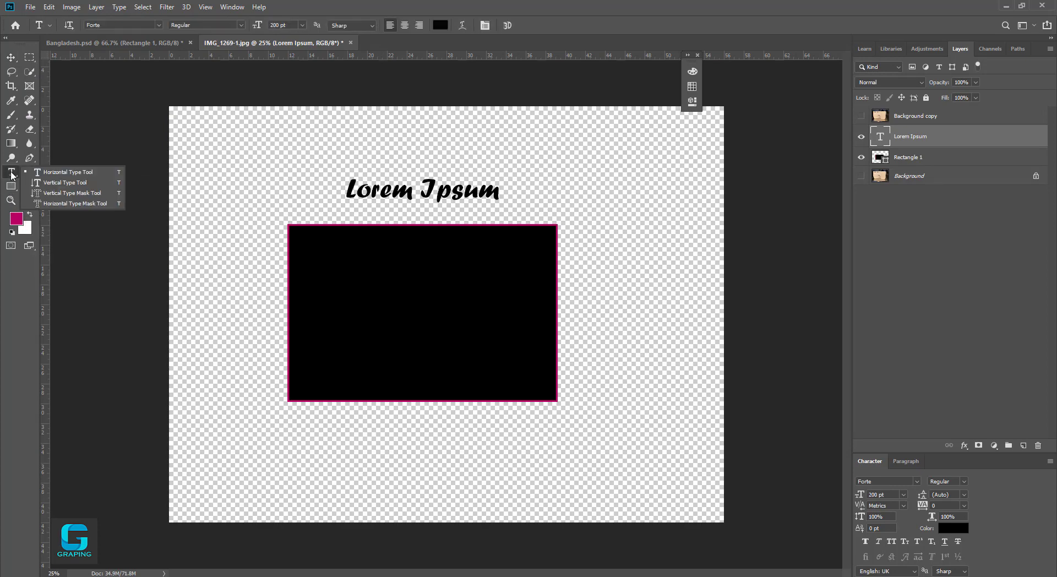
{"action": "left_click", "coordinate": [65, 183]}
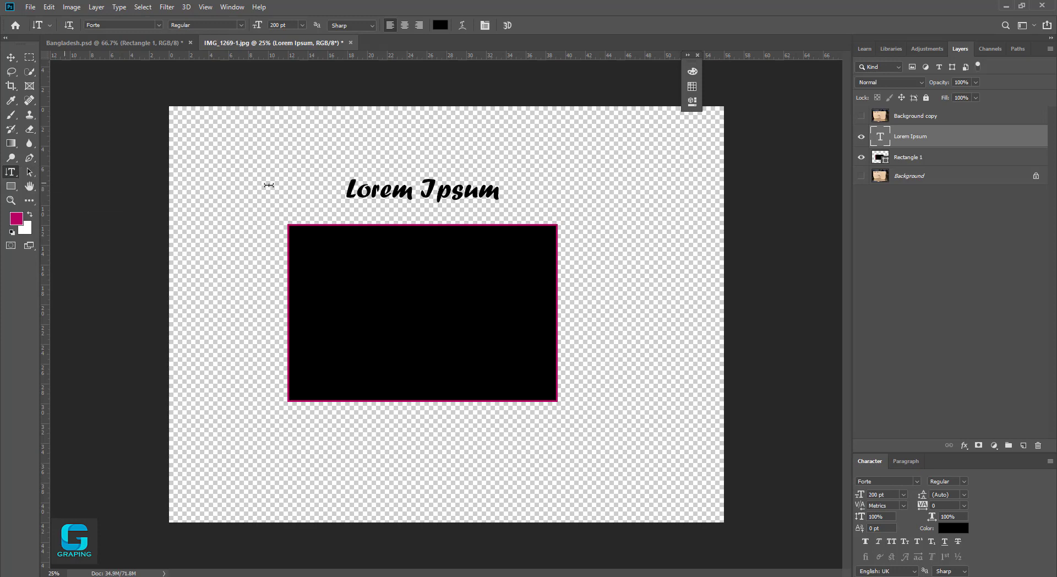
{"action": "left_click", "coordinate": [219, 206]}
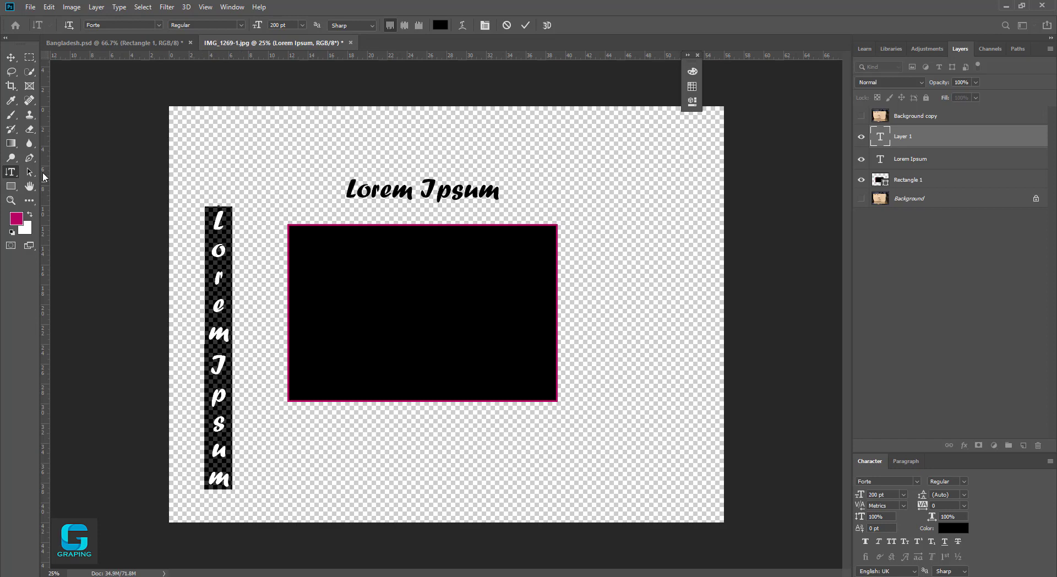
Add another horizontal Lorem Ipsum text above the existing one and set its font to Lato Bold.
{"action": "right_click", "coordinate": [11, 171]}
{"action": "left_click", "coordinate": [59, 173]}
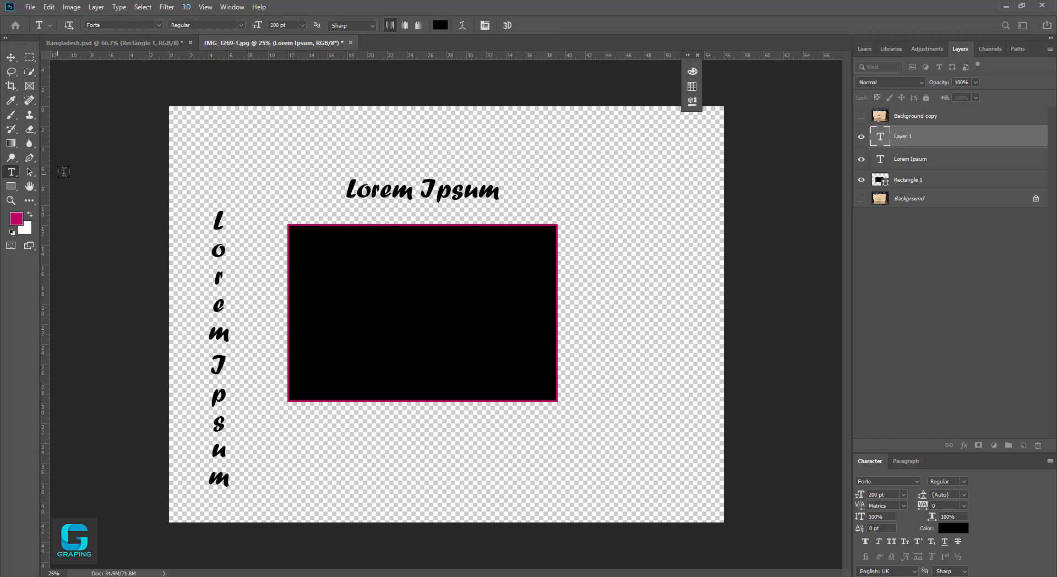
{"action": "left_click", "coordinate": [388, 140]}
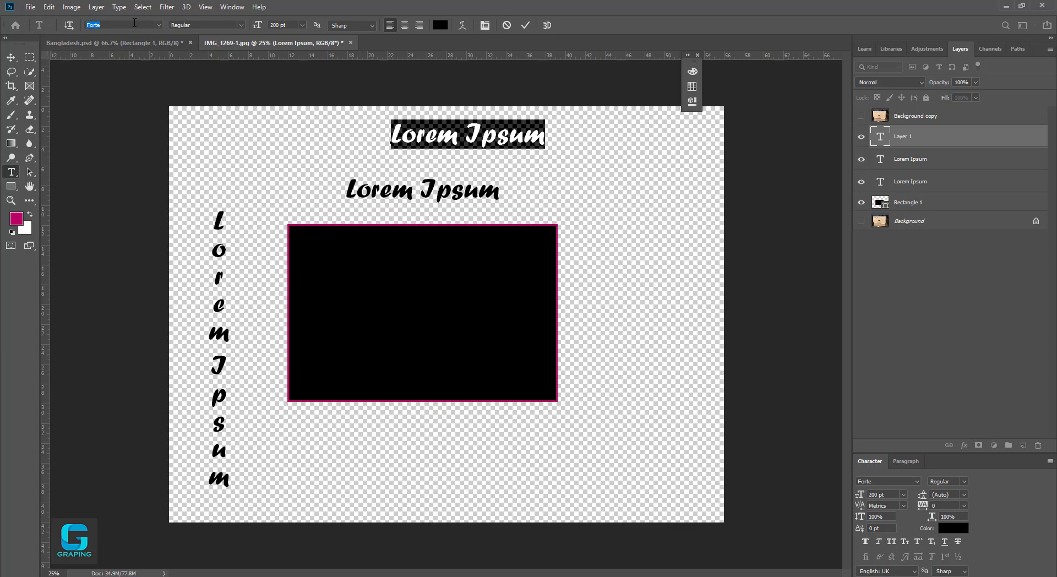
{"action": "type", "text": "lato"}
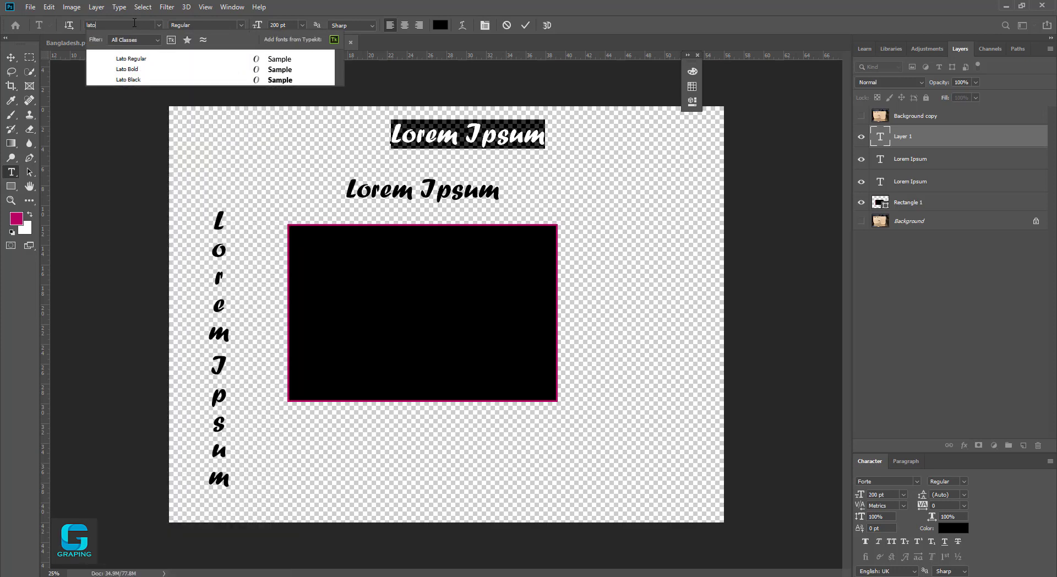
{"action": "left_click", "coordinate": [130, 69]}
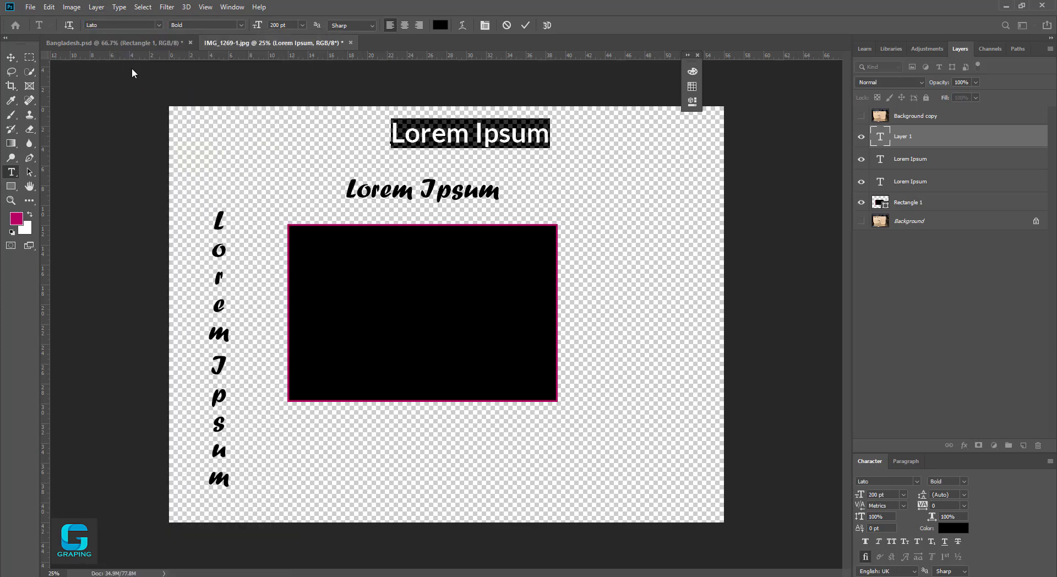
{"action": "left_click", "coordinate": [11, 57]}
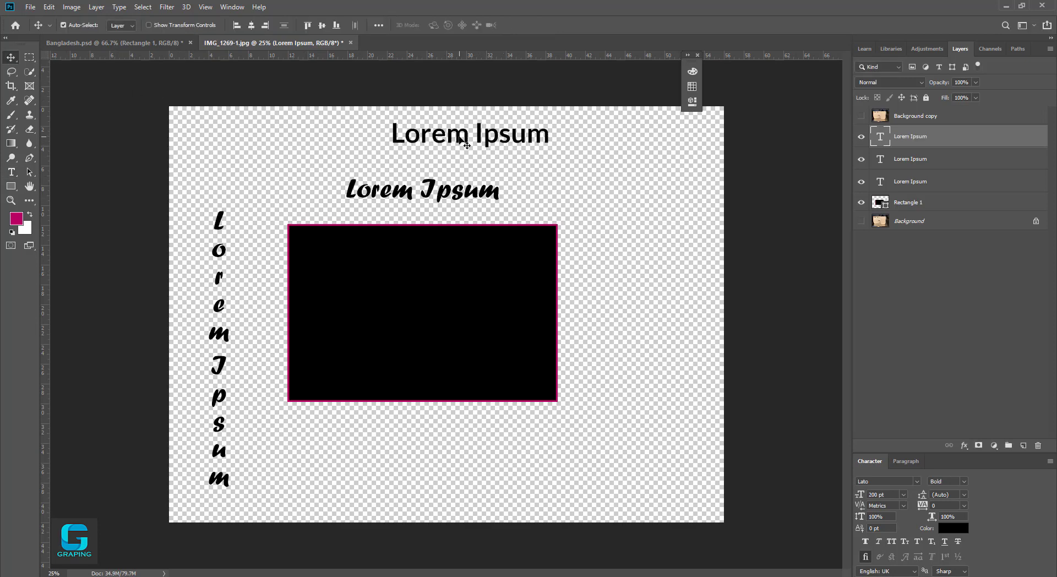
Toggle the visibility of the vertical Lorem Ipsum layer several times and leave it hidden.
{"action": "left_click", "coordinate": [862, 160]}
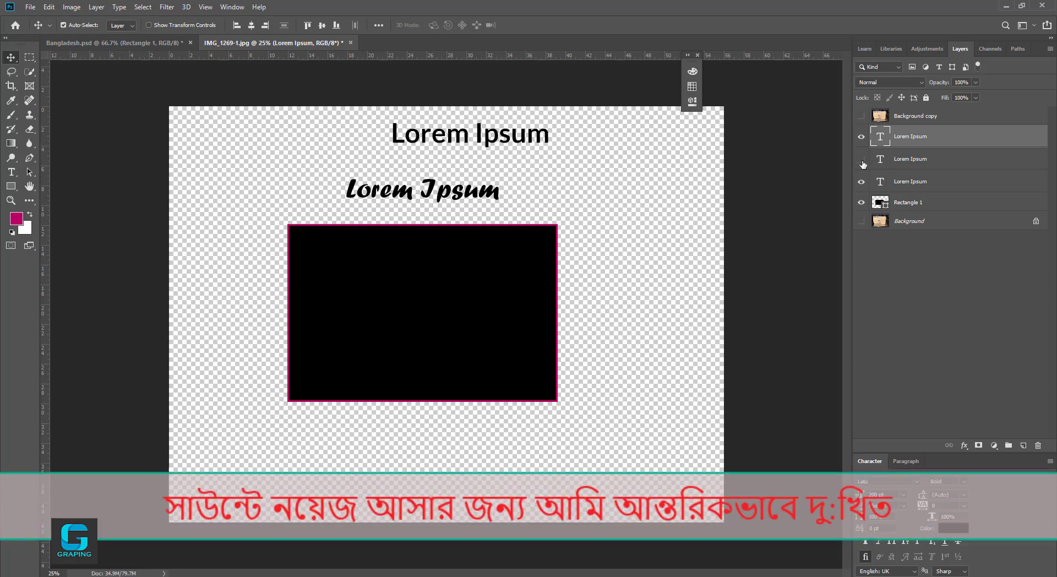
{"action": "left_click", "coordinate": [862, 160]}
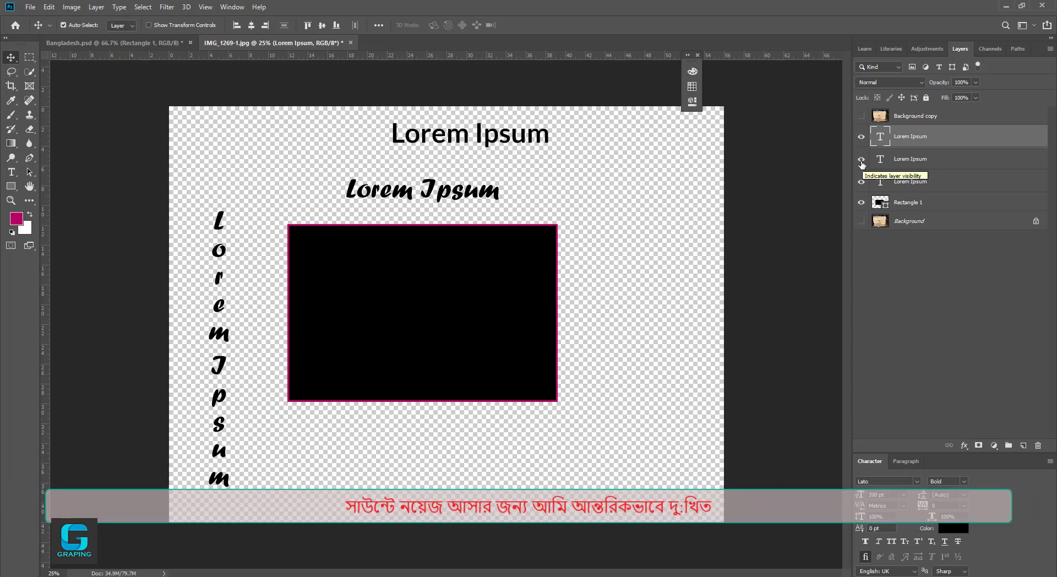
{"action": "left_click", "coordinate": [862, 161]}
{"action": "left_click", "coordinate": [863, 161]}
{"action": "left_click", "coordinate": [862, 161]}
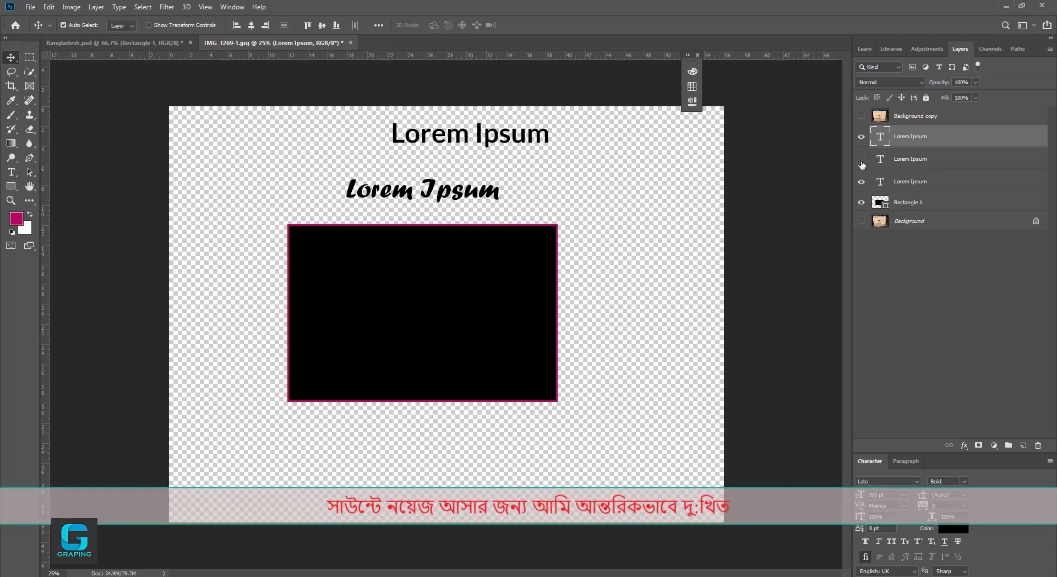
Show the vertical Lorem Ipsum layer and add another horizontal Lorem Ipsum text in Lato Bold, 200 pt, overlapping the top text's left end.
{"action": "left_click", "coordinate": [862, 161]}
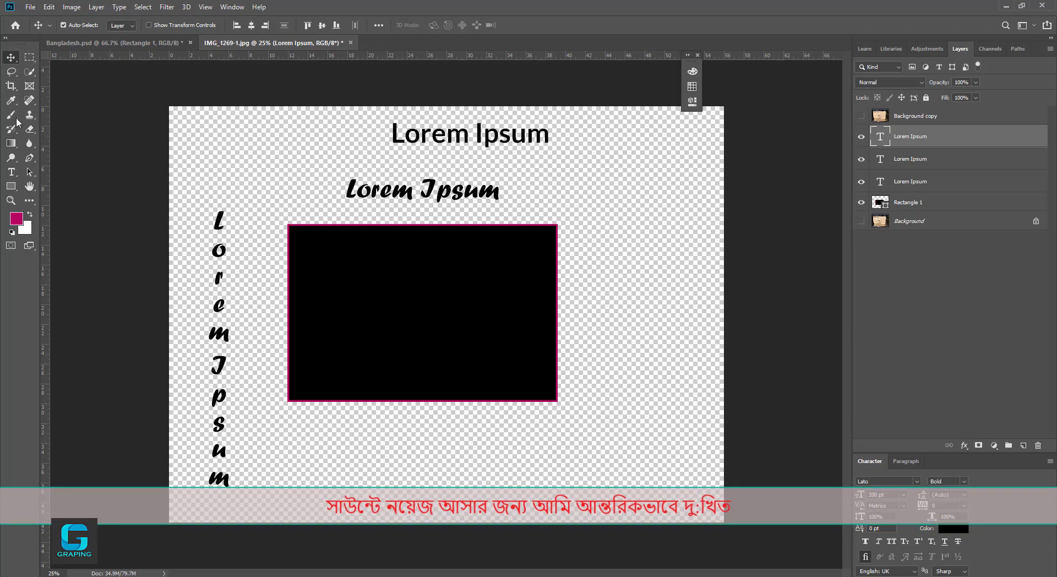
{"action": "left_click", "coordinate": [11, 171]}
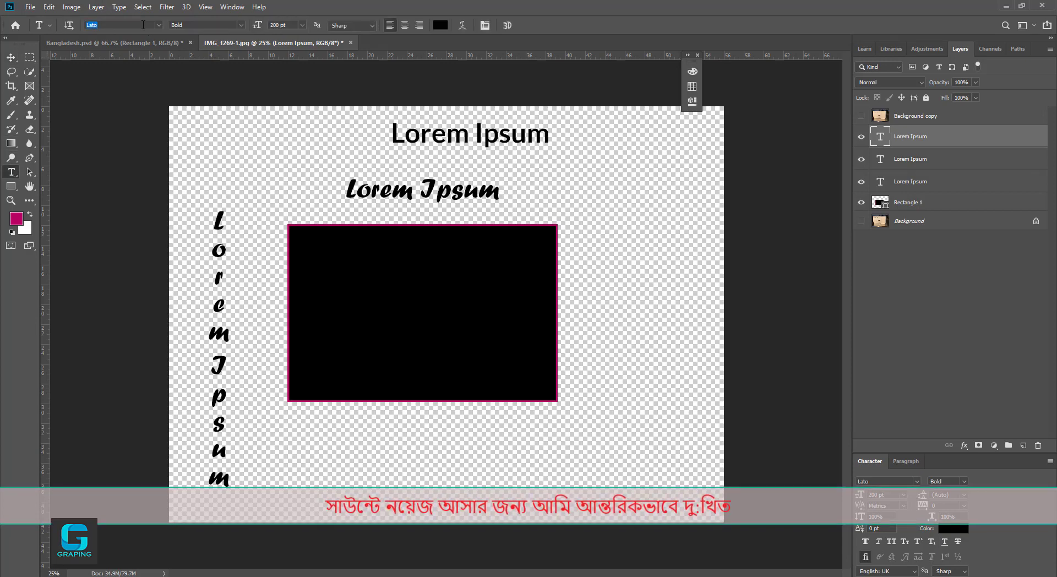
{"action": "left_click", "coordinate": [142, 25]}
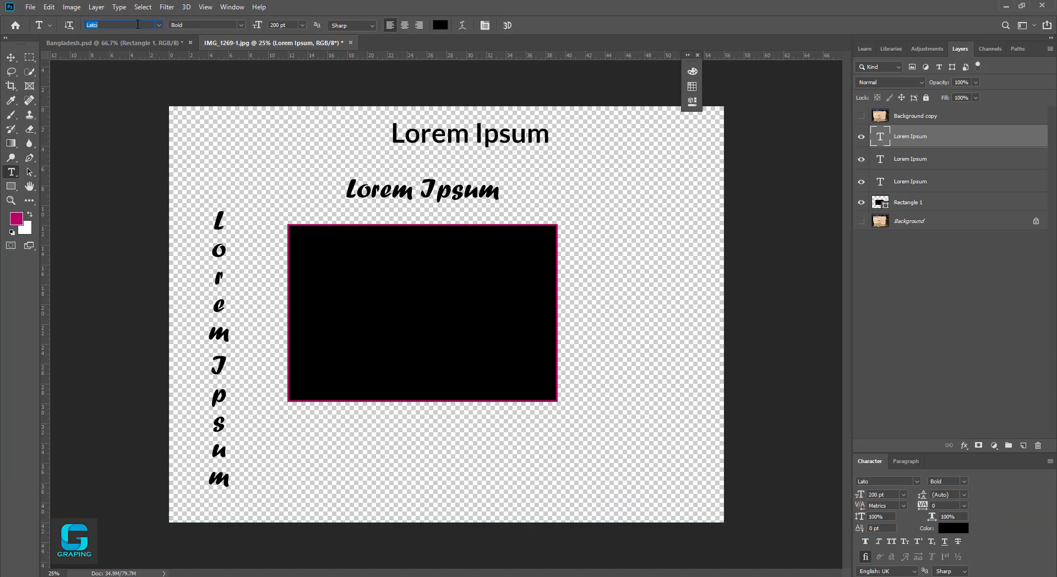
{"action": "right_click", "coordinate": [11, 172]}
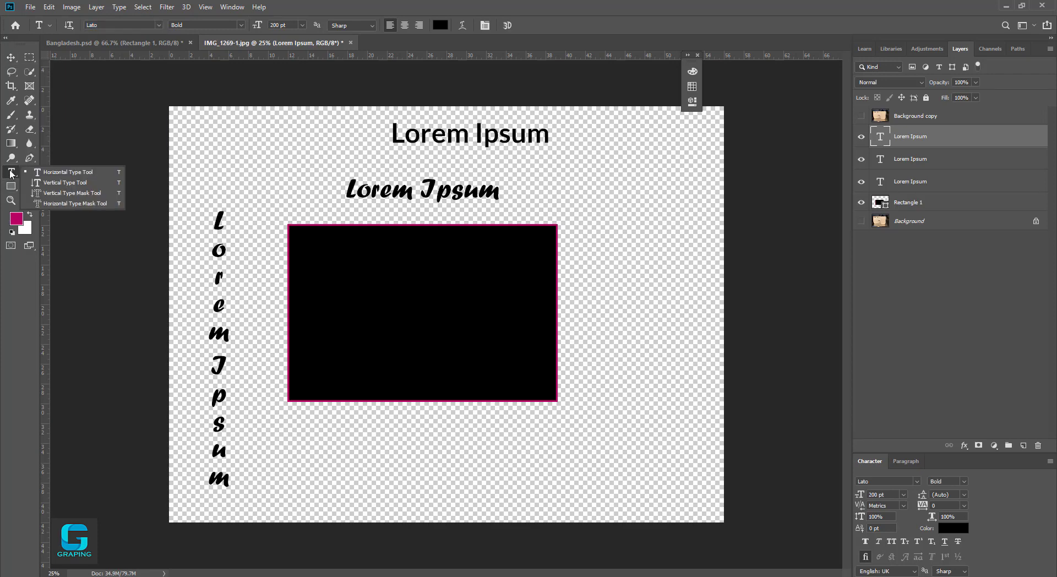
{"action": "left_click", "coordinate": [60, 173]}
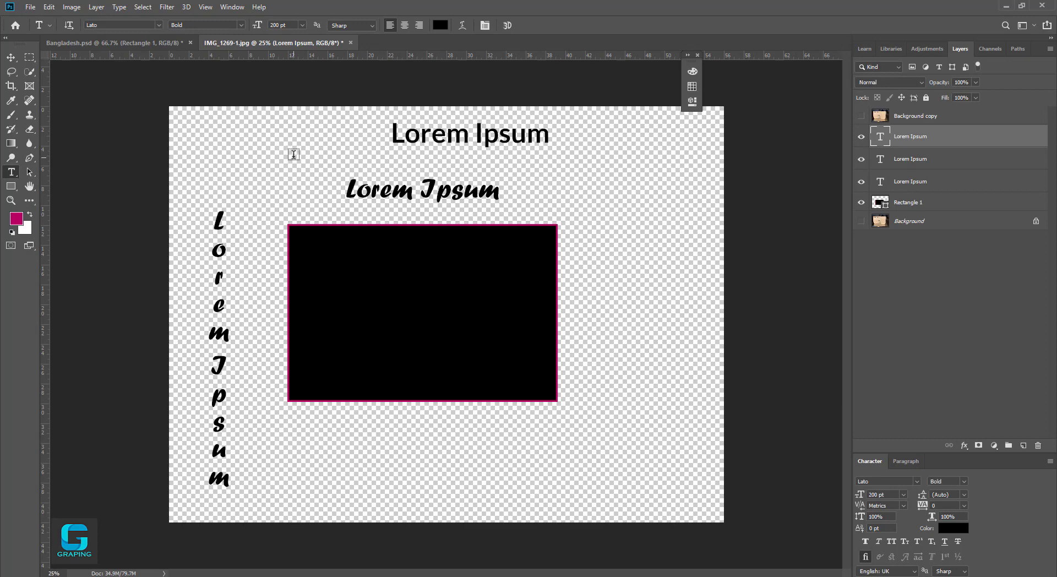
{"action": "left_click", "coordinate": [293, 155]}
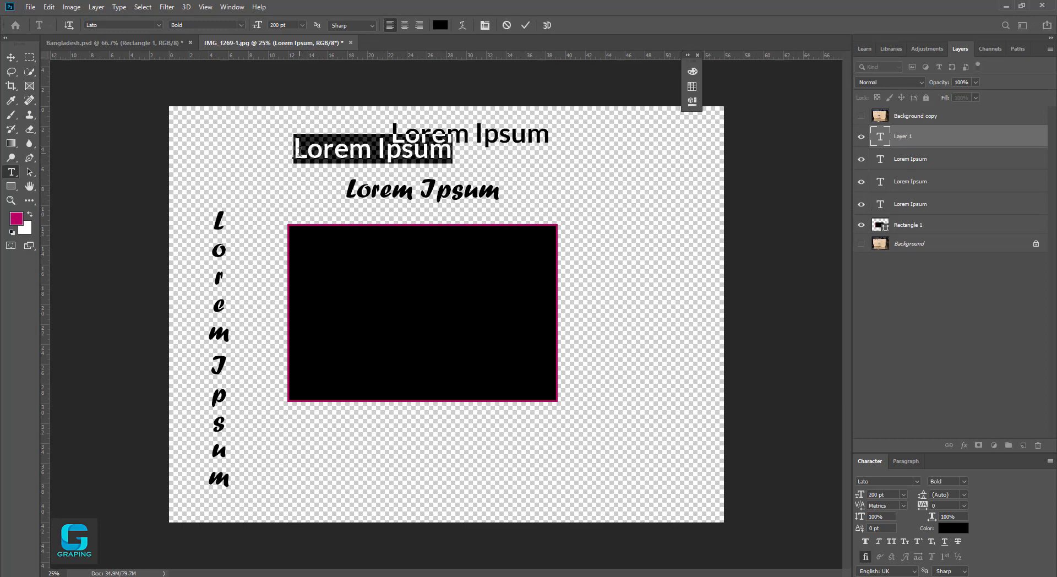
{"action": "left_click", "coordinate": [11, 57]}
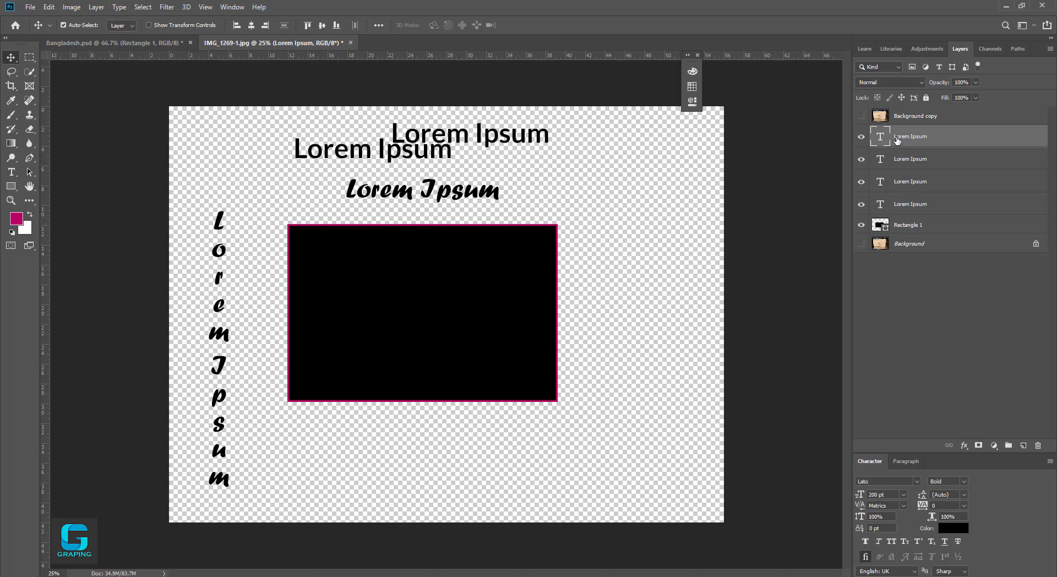
Switch to the Bangladesh.psd document and open the Realme-6-Pro-compressor-500x500 image from the Contest Image folder.
{"action": "left_click", "coordinate": [30, 7]}
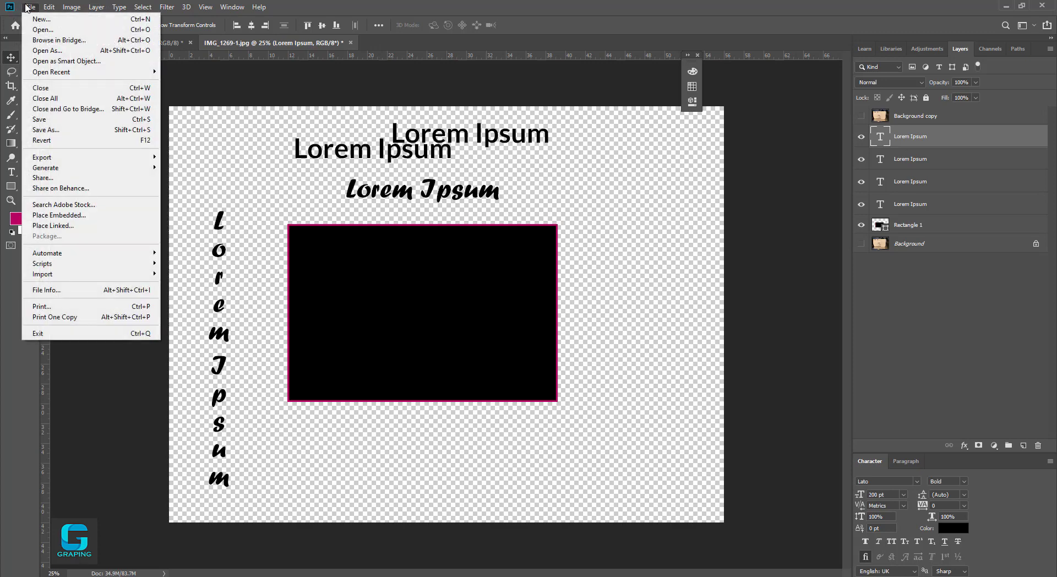
{"action": "left_click", "coordinate": [176, 43]}
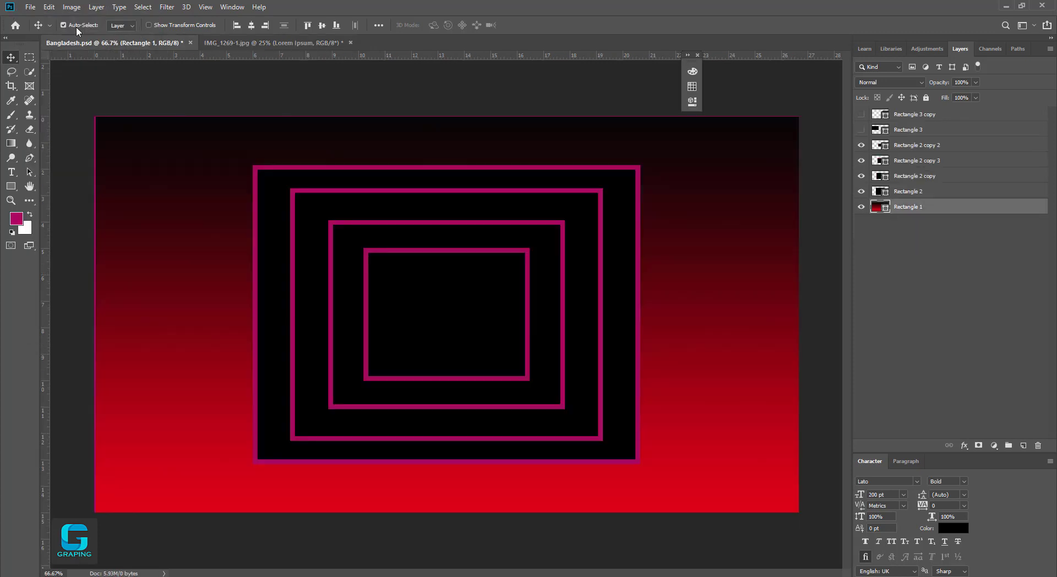
{"action": "left_click", "coordinate": [29, 7]}
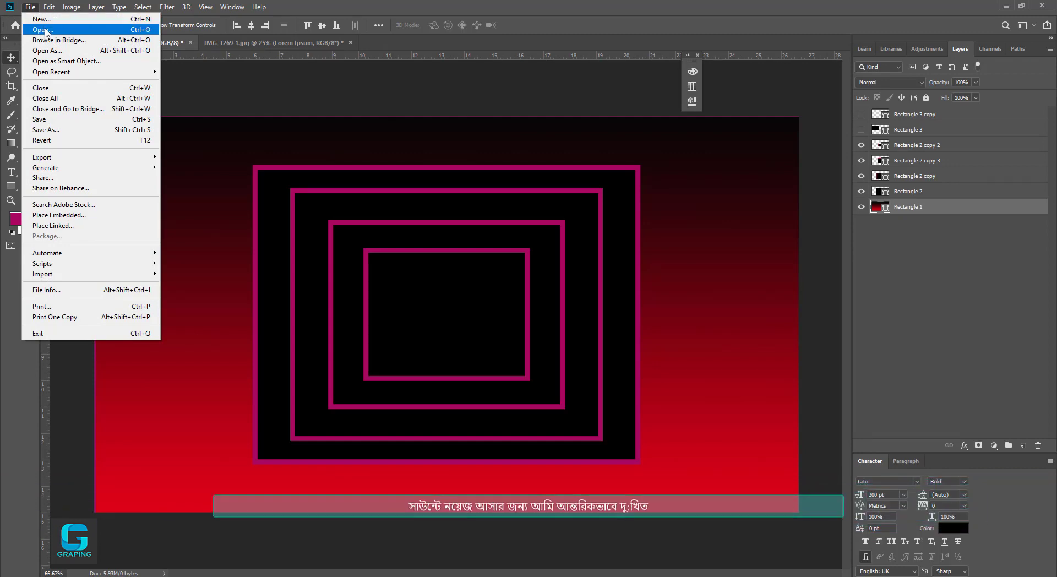
{"action": "left_click", "coordinate": [47, 29]}
{"action": "key", "text": "ctrl+o"}
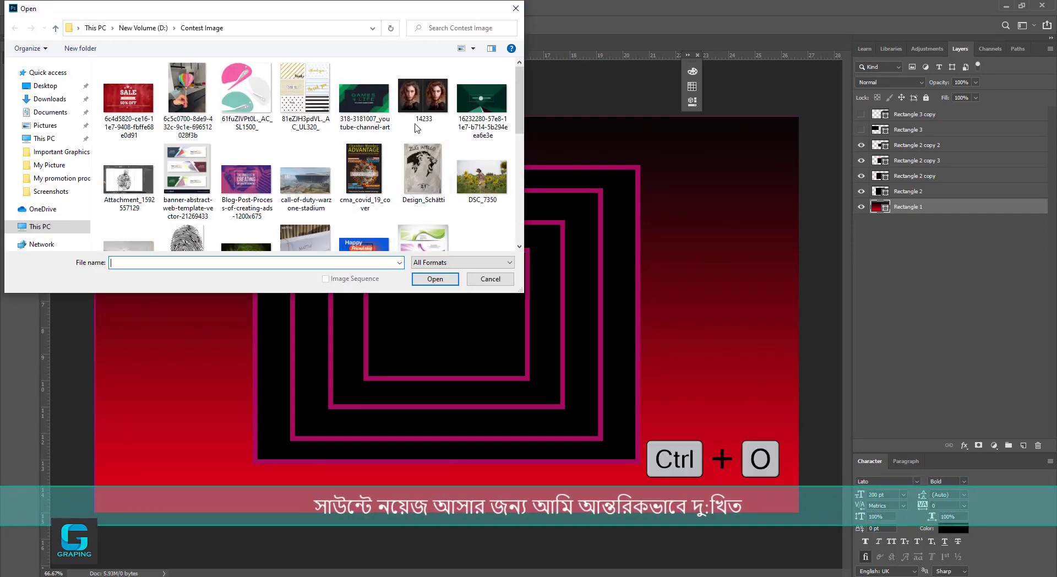
{"action": "scroll", "coordinate": [326, 148], "scroll_direction": "down", "scroll_amount": 5}
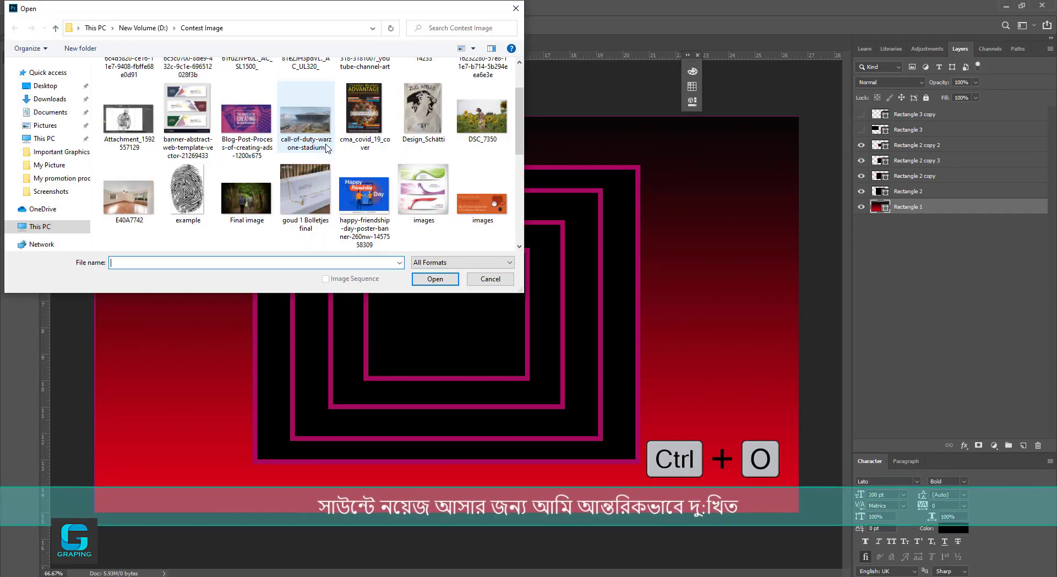
{"action": "left_click", "coordinate": [315, 122]}
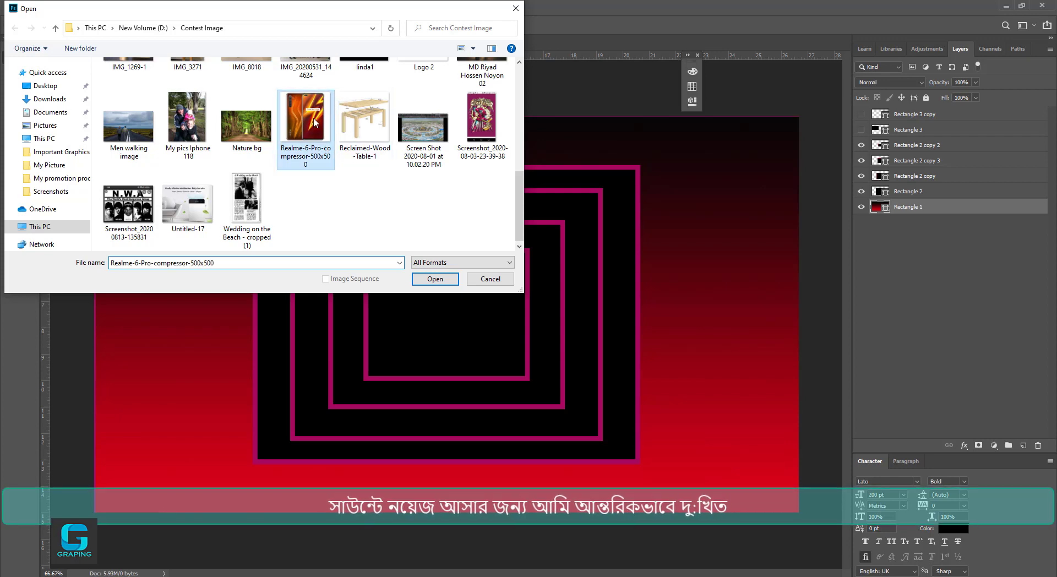
{"action": "double_click", "coordinate": [315, 122]}
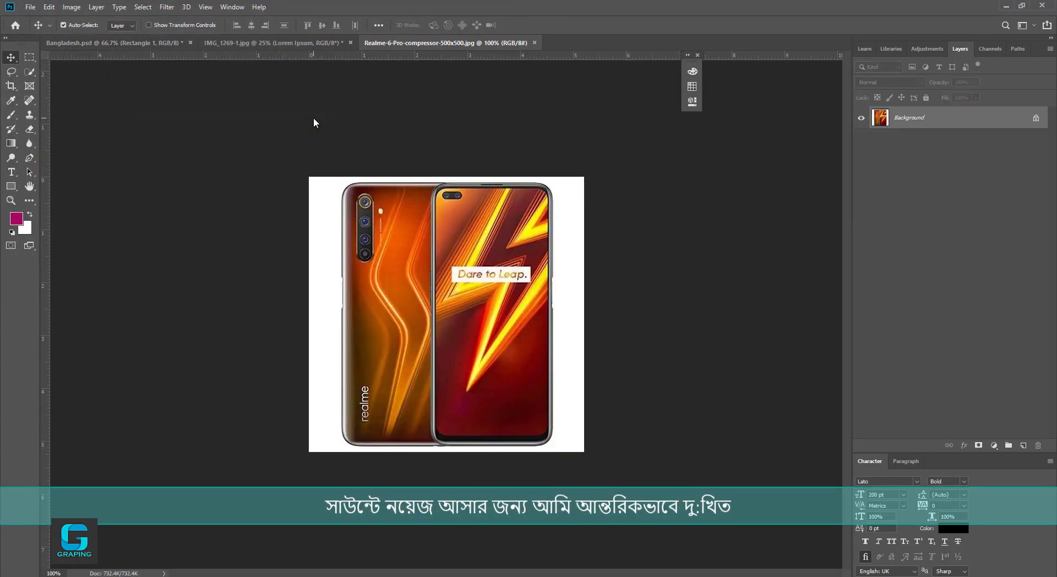
Zoom the phone image in to 200% and out to 6.25%, fit it on screen, and close the floating panel group.
{"action": "key", "text": "ctrl+plus"}
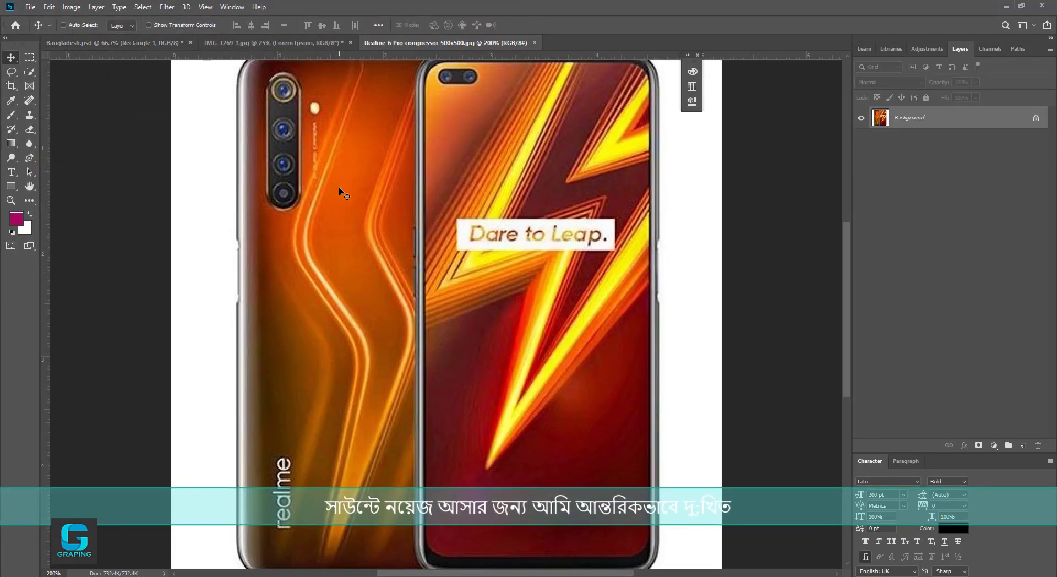
{"action": "key", "text": "ctrl+minus"}
{"action": "key", "text": "ctrl+minus"}
{"action": "key", "text": "ctrl+minus"}
{"action": "key", "text": "ctrl+minus"}
{"action": "key", "text": "ctrl+minus"}
{"action": "key", "text": "ctrl+minus"}
{"action": "key", "text": "ctrl+minus"}
{"action": "key", "text": "ctrl+minus"}
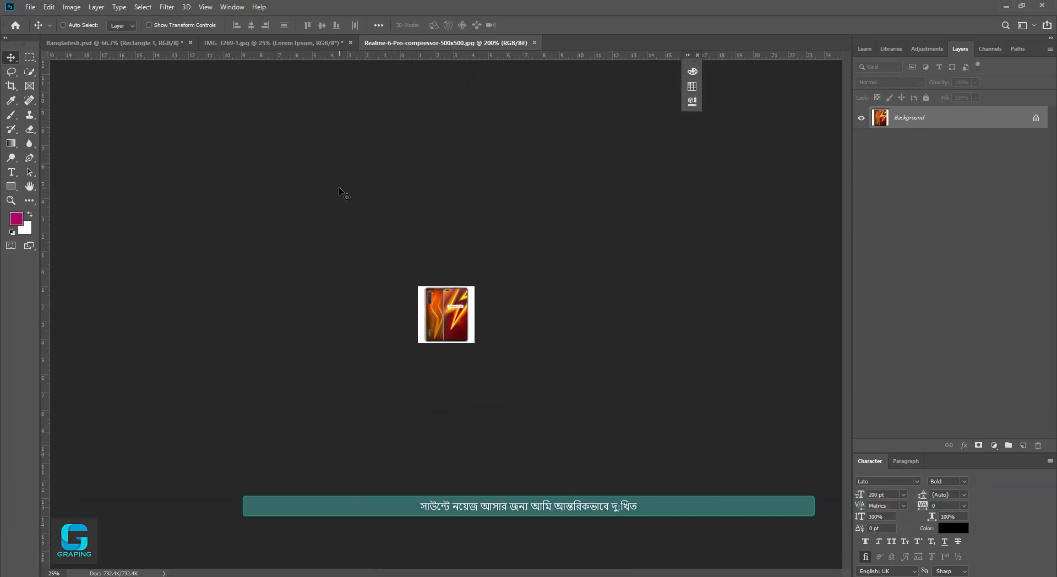
{"action": "key", "text": "ctrl+minus"}
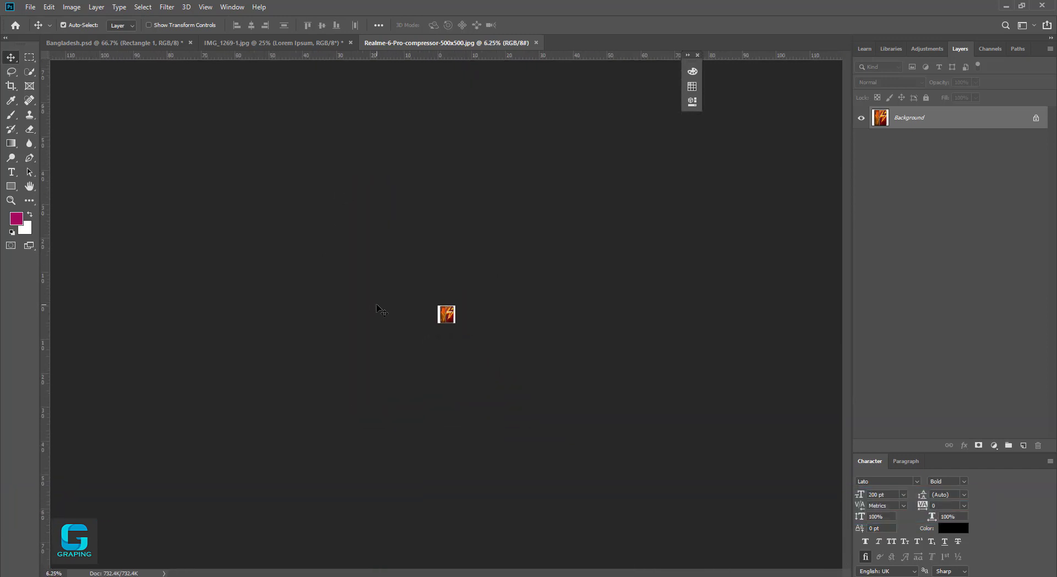
{"action": "key", "text": "ctrl+0"}
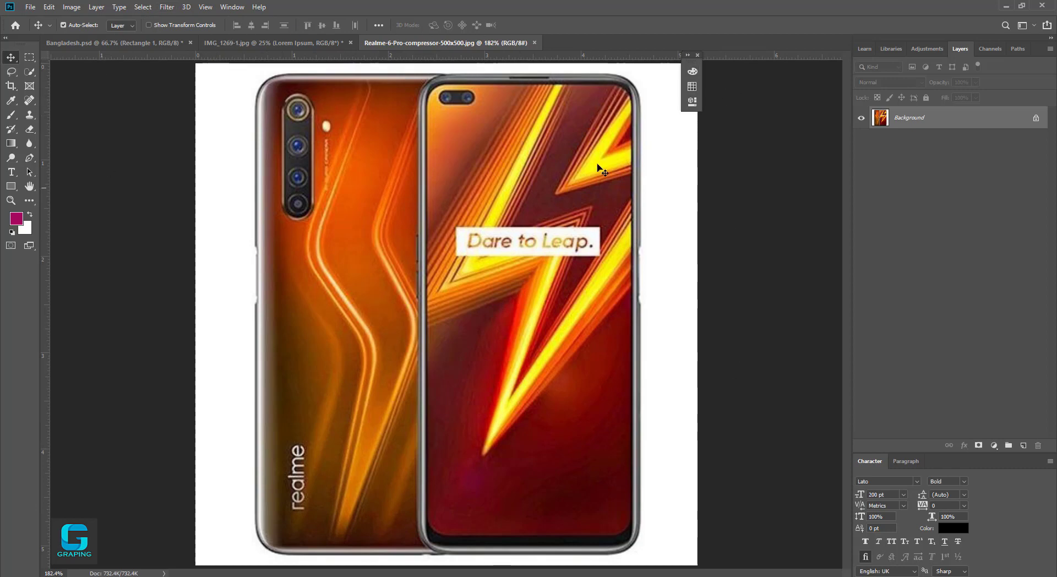
{"action": "left_click", "coordinate": [698, 55]}
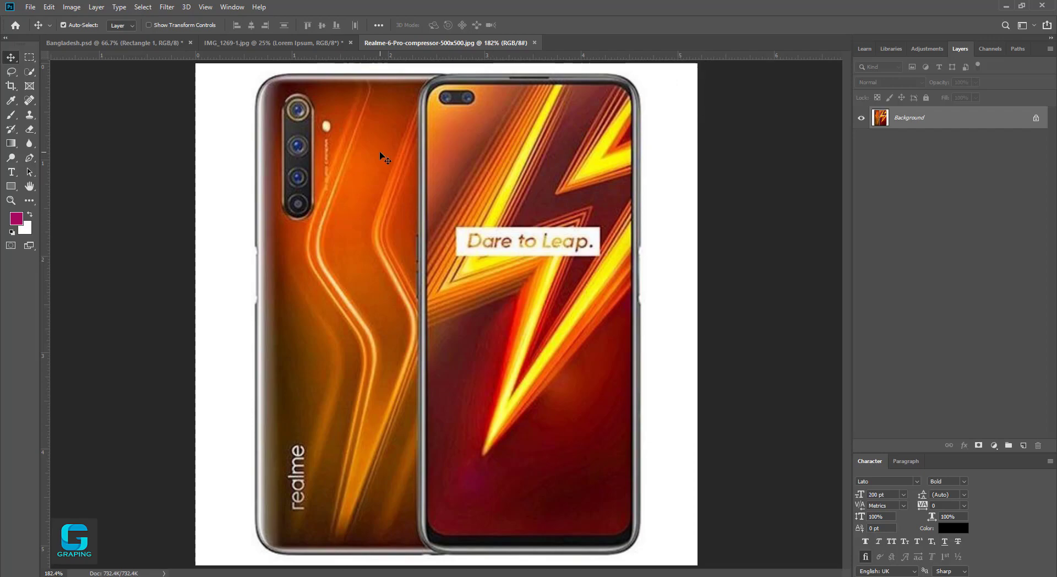
Magnify the phone image to 800%, pan towards the Dare to Leap label, and fit the image on screen again.
{"action": "key", "text": "ctrl+plus"}
{"action": "key", "text": "ctrl+plus"}
{"action": "key", "text": "ctrl+plus"}
{"action": "key", "text": "ctrl+plus"}
{"action": "key", "text": "ctrl+plus"}
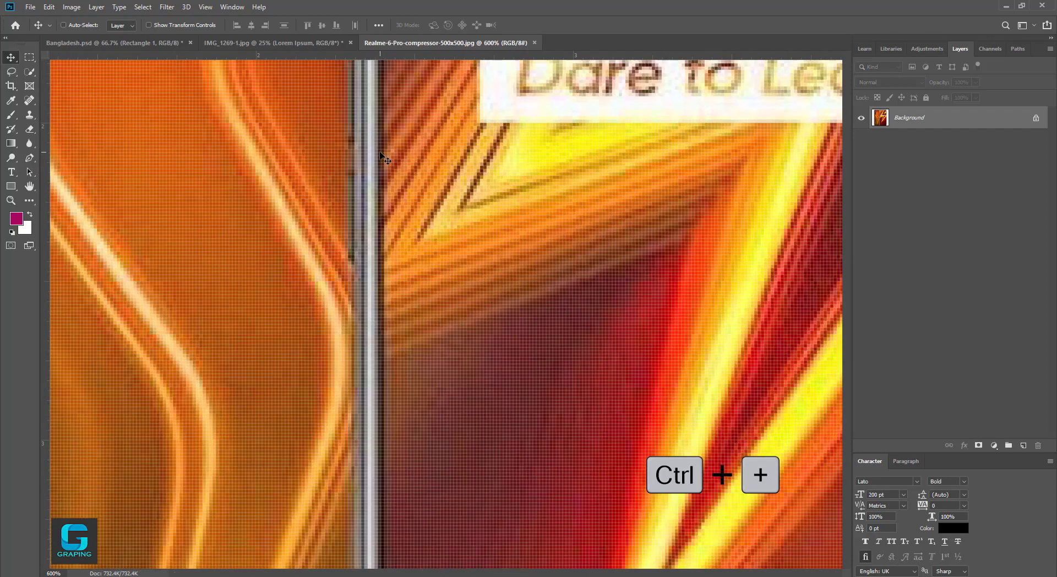
{"action": "key", "text": "ctrl+plus"}
{"action": "key", "text": "ctrl+plus"}
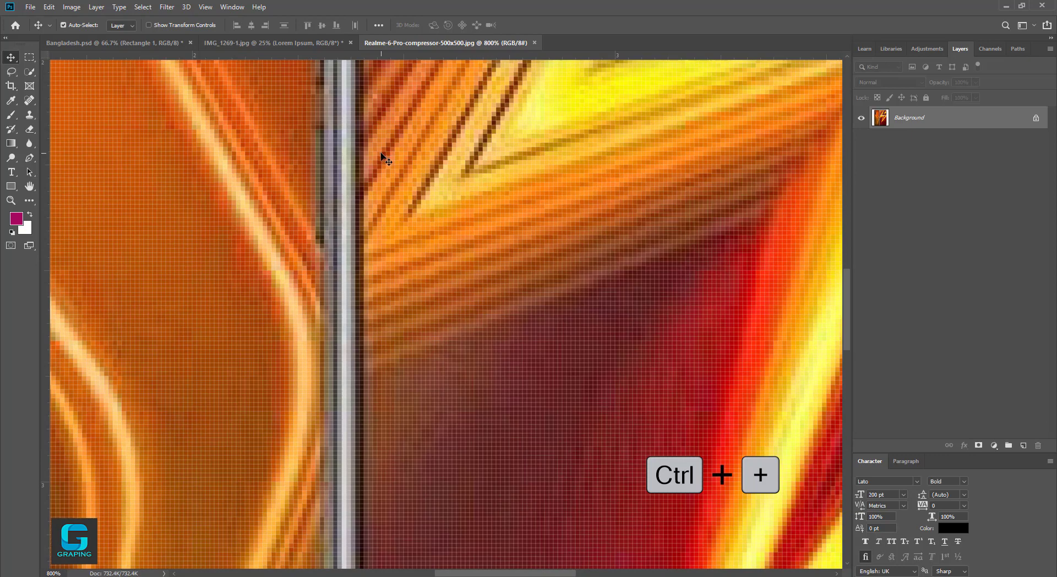
{"action": "left_click_drag", "start_coordinate": [384, 158], "coordinate": [445, 338]}
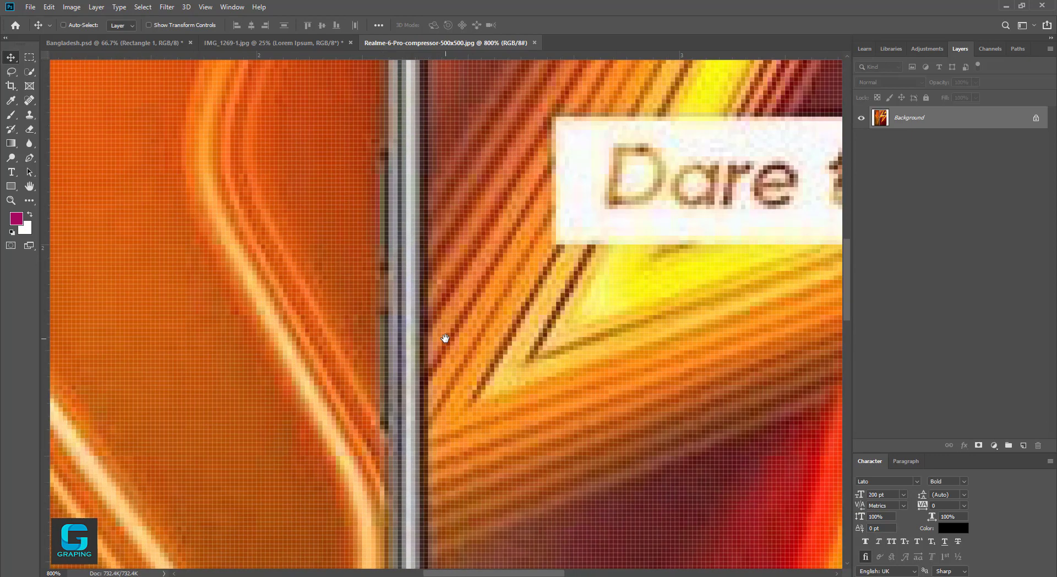
{"action": "key", "text": "ctrl+0"}
Zoom the phone image out to 16.7%, back in to 600%, and return it to fit on screen.
{"action": "key", "text": "ctrl+minus"}
{"action": "key", "text": "ctrl+minus"}
{"action": "key", "text": "ctrl+minus"}
{"action": "key", "text": "ctrl+minus"}
{"action": "key", "text": "ctrl+minus"}
{"action": "key", "text": "ctrl+minus"}
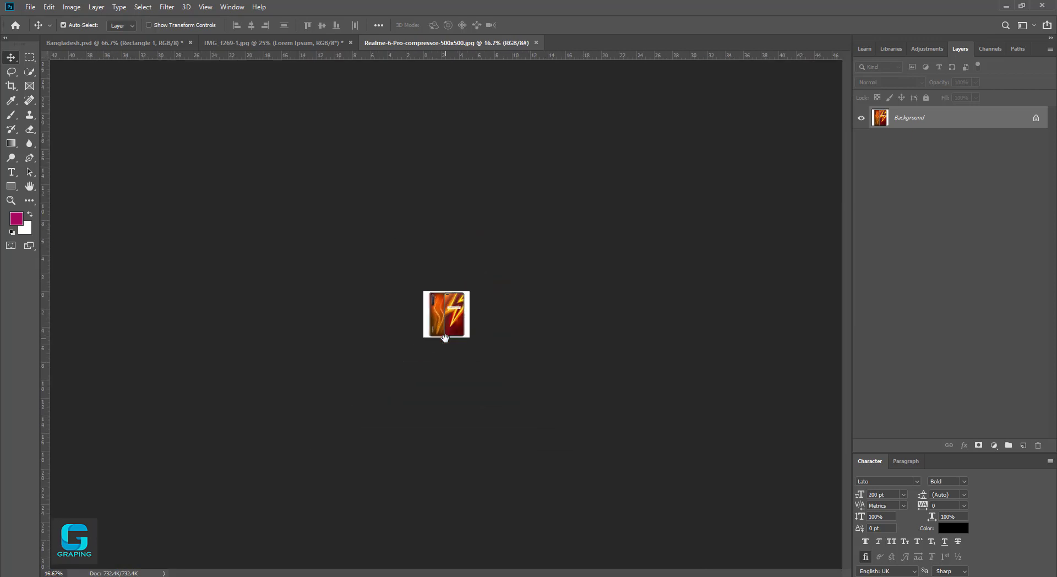
{"action": "key", "text": "ctrl+plus"}
{"action": "key", "text": "ctrl+plus"}
{"action": "key", "text": "ctrl+plus"}
{"action": "key", "text": "ctrl+plus"}
{"action": "key", "text": "ctrl+plus"}
{"action": "key", "text": "ctrl+plus"}
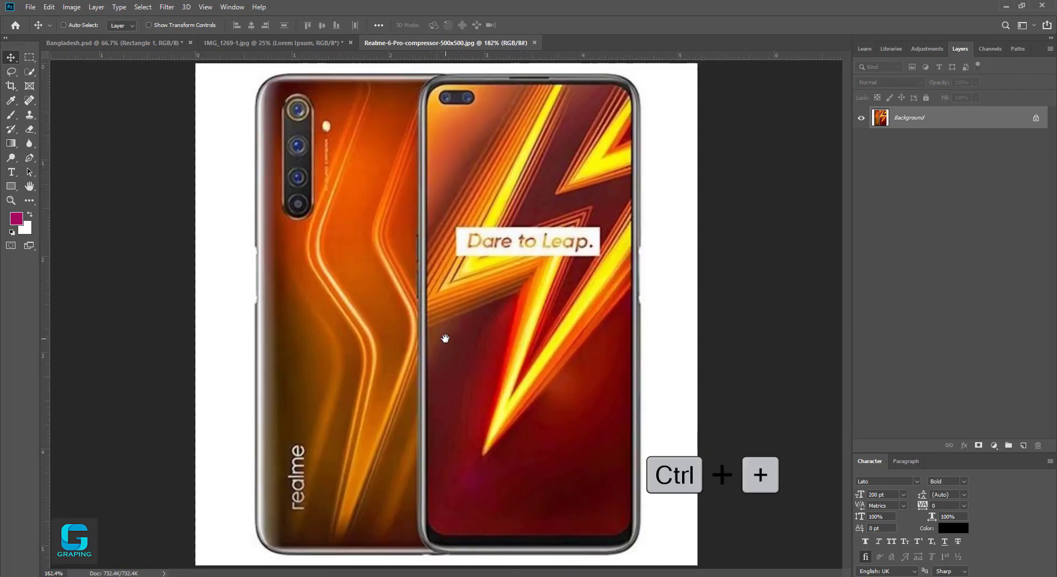
{"action": "key", "text": "ctrl+plus"}
{"action": "key", "text": "ctrl+plus"}
{"action": "key", "text": "ctrl+plus"}
{"action": "key", "text": "ctrl+plus"}
{"action": "key", "text": "ctrl+plus"}
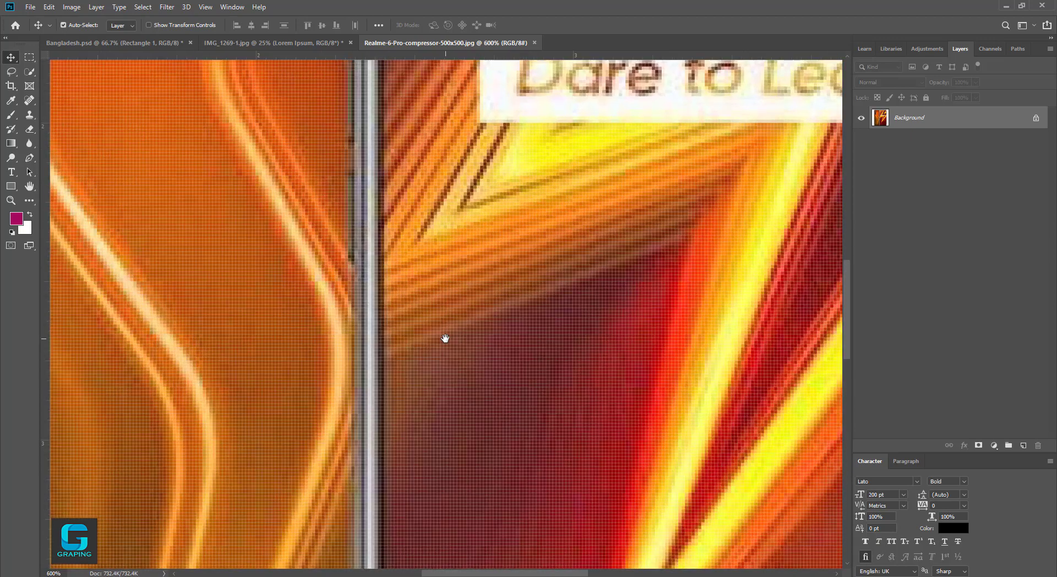
{"action": "key", "text": "ctrl+0"}
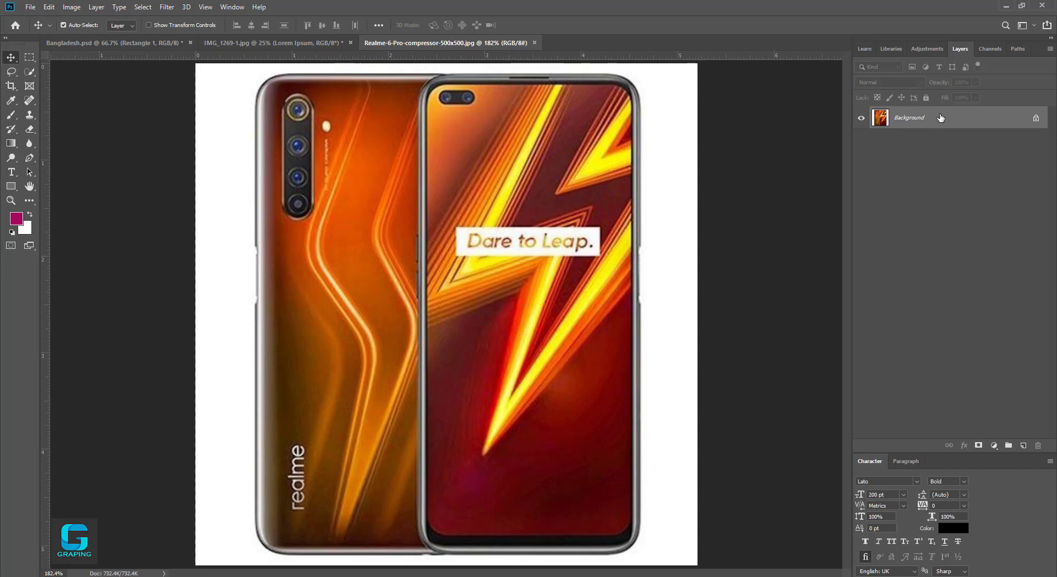
Duplicate the Background layer of the phone image and undo the duplication.
{"action": "left_click_drag", "start_coordinate": [985, 123], "coordinate": [1024, 447]}
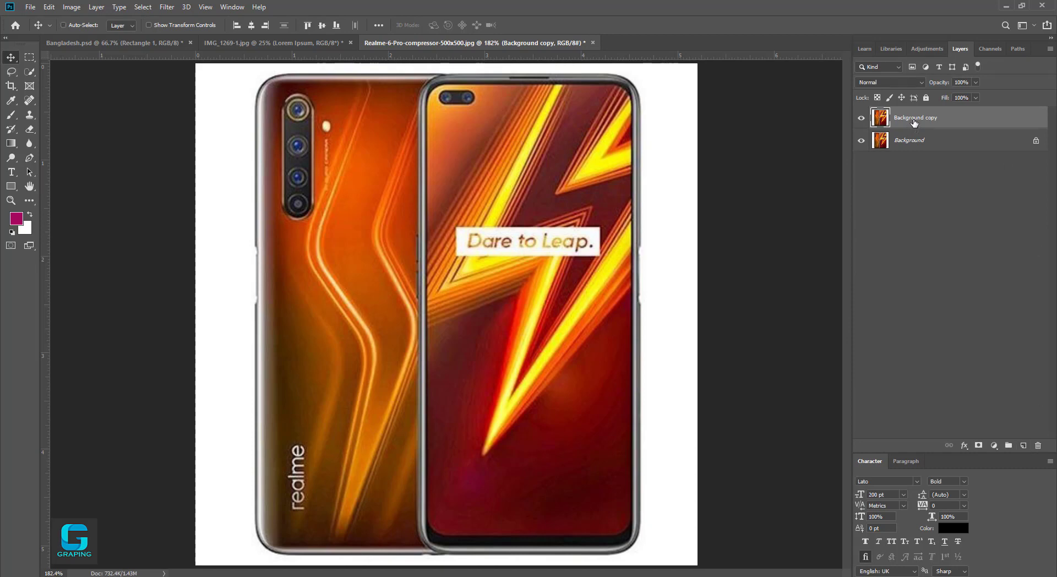
{"action": "key", "text": "ctrl+z"}
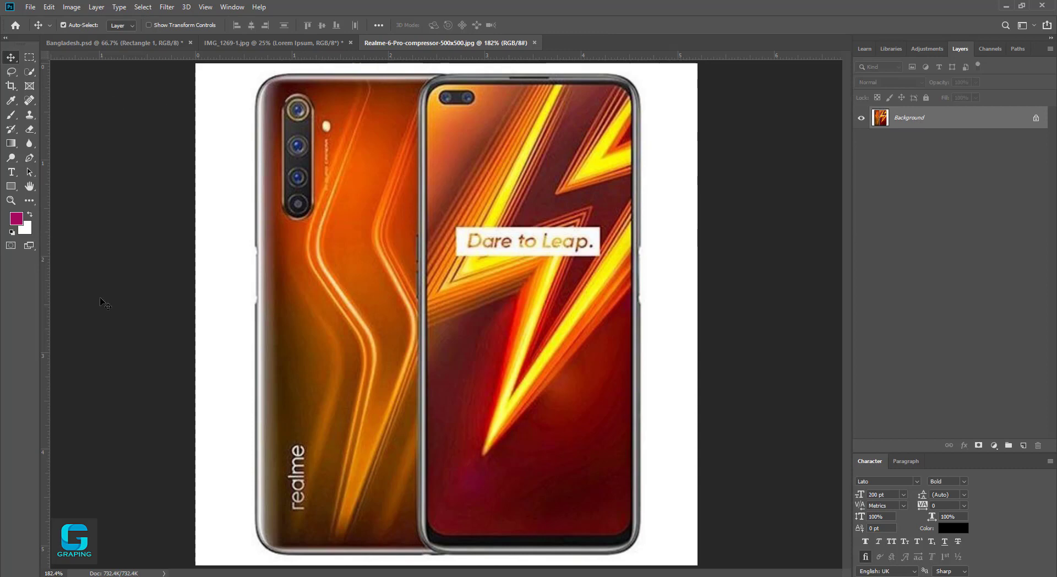
Add three empty layers above the Background layer and delete all three.
{"action": "left_click", "coordinate": [1025, 446]}
{"action": "left_click", "coordinate": [1025, 446]}
{"action": "left_click", "coordinate": [1024, 446]}
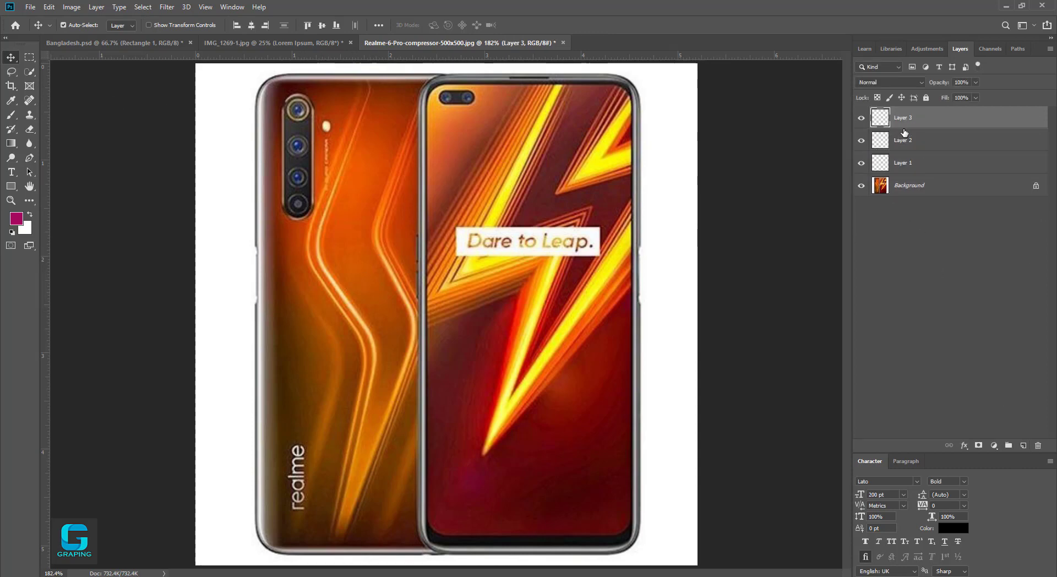
{"action": "left_click", "coordinate": [921, 187]}
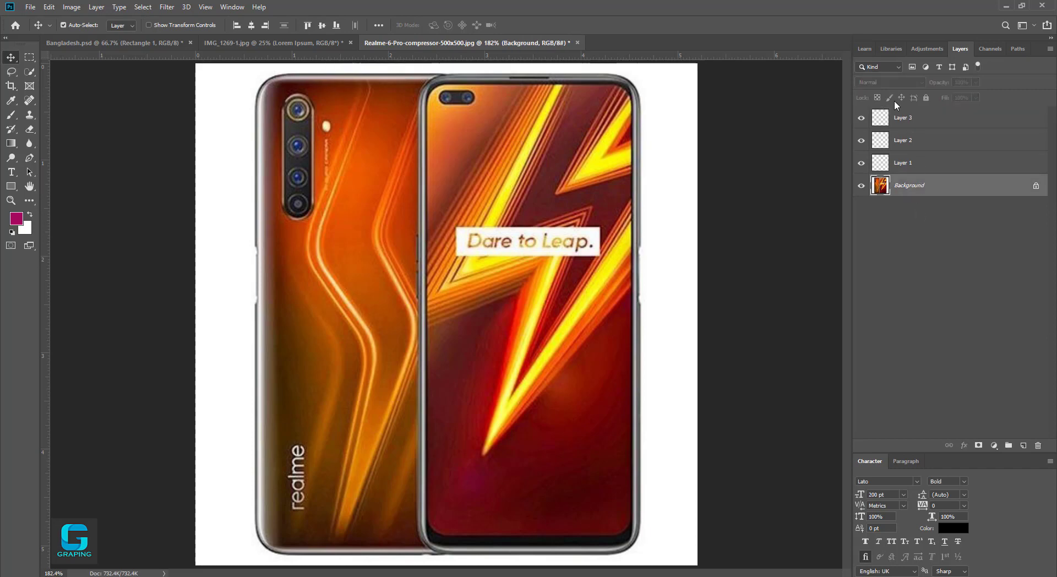
{"action": "left_click", "coordinate": [911, 116]}
{"action": "key", "text": "Delete"}
{"action": "key", "text": "Delete"}
{"action": "key", "text": "Delete"}
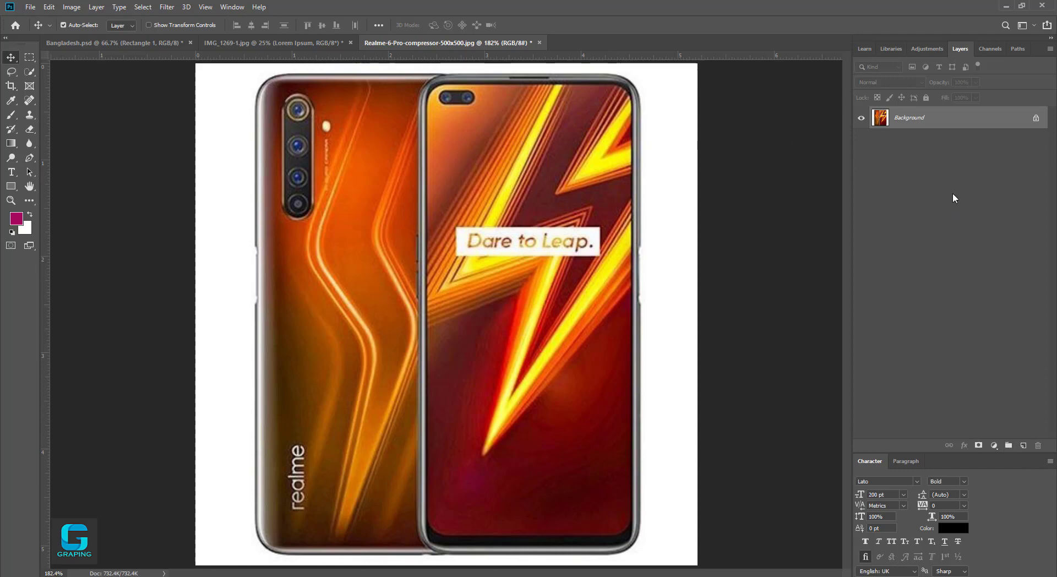
Duplicate the locked Background layer, delete the duplicate, and convert the Background into the regular layer Layer 0.
{"action": "key", "text": "ctrl+j"}
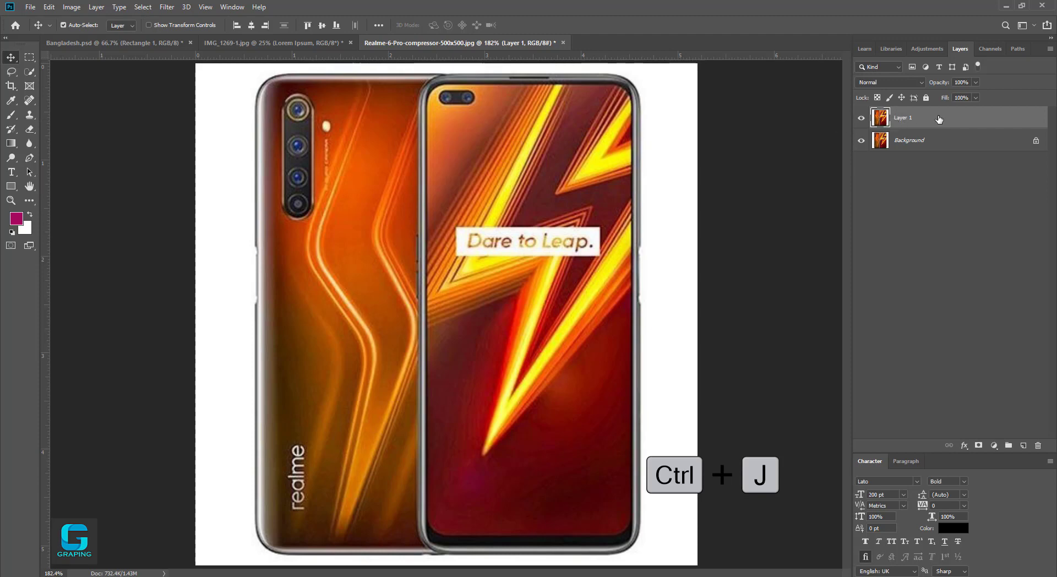
{"action": "key", "text": "Delete"}
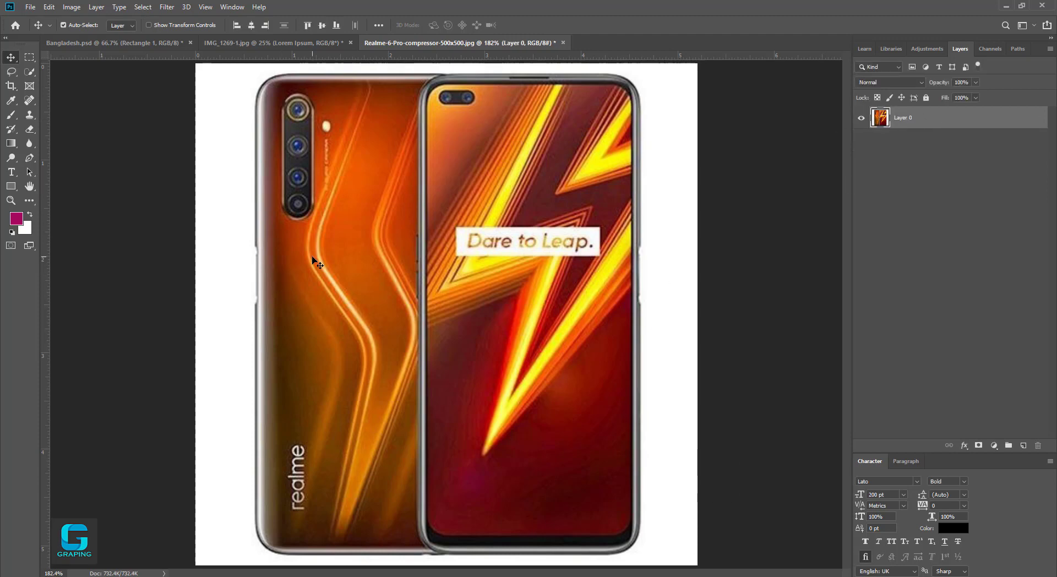
Duplicate Layer 0, undo that copy, and make a new duplicate of the layer.
{"action": "key", "text": "ctrl+j"}
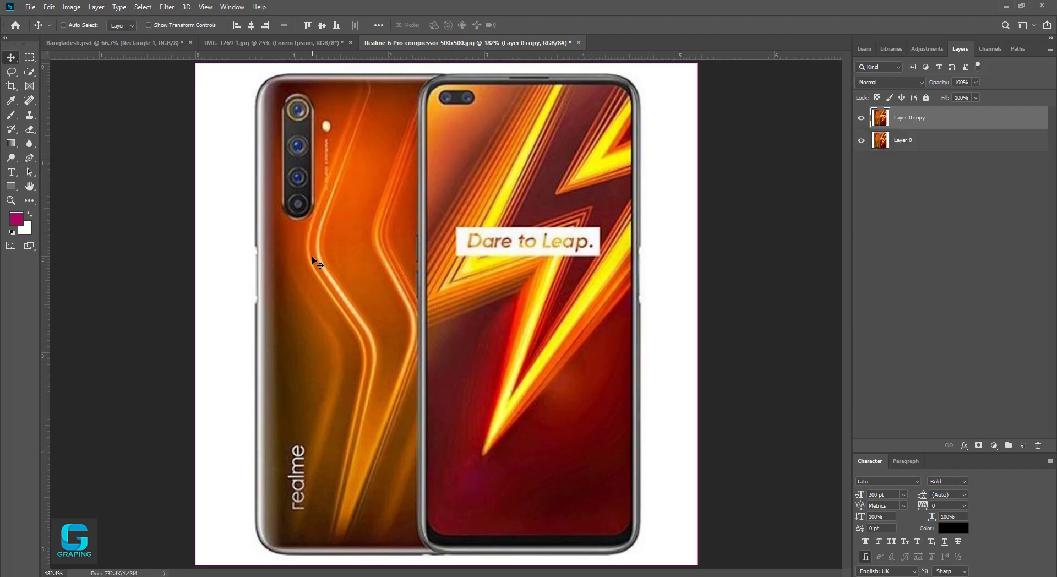
{"action": "key", "text": "ctrl+z"}
{"action": "left_click_drag", "start_coordinate": [993, 121], "coordinate": [1023, 444]}
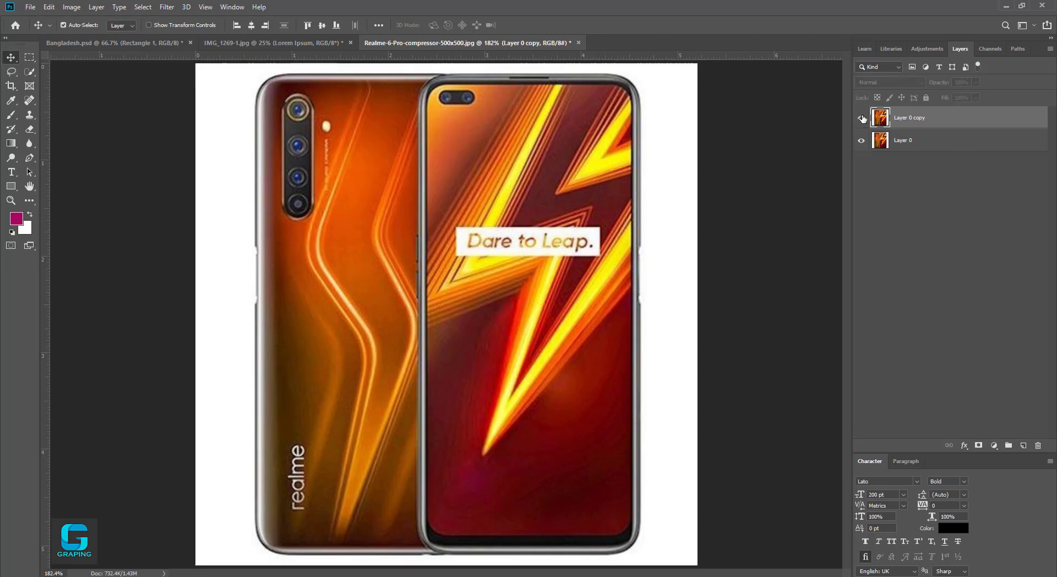
Hide Layer 0 and show it again while switching between the two layers, finishing with Layer 0 copy selected.
{"action": "left_click", "coordinate": [862, 142]}
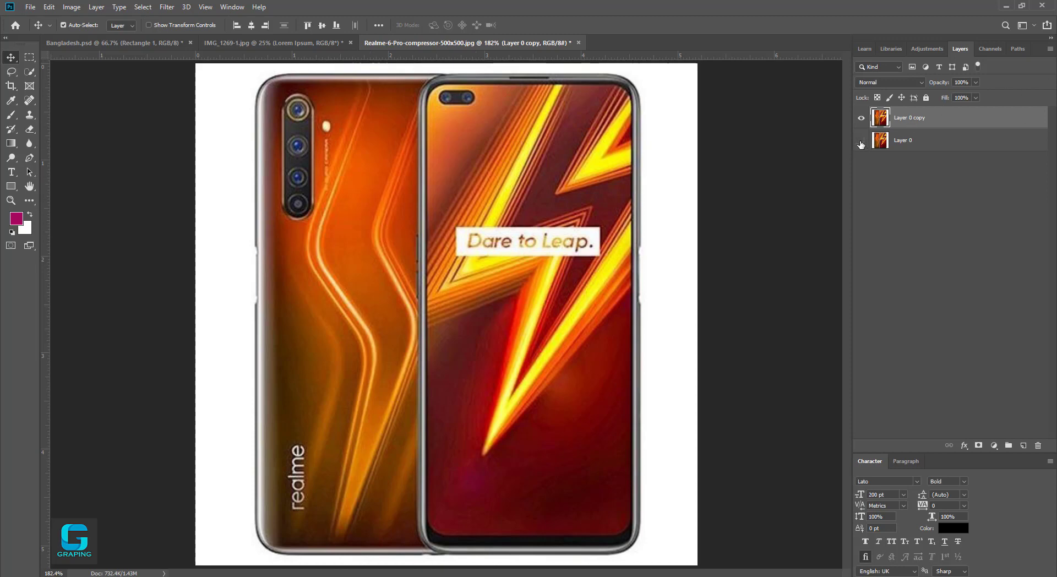
{"action": "left_click", "coordinate": [911, 141]}
{"action": "left_click", "coordinate": [912, 121]}
{"action": "left_click", "coordinate": [862, 141]}
{"action": "left_click", "coordinate": [893, 143]}
{"action": "left_click", "coordinate": [861, 141]}
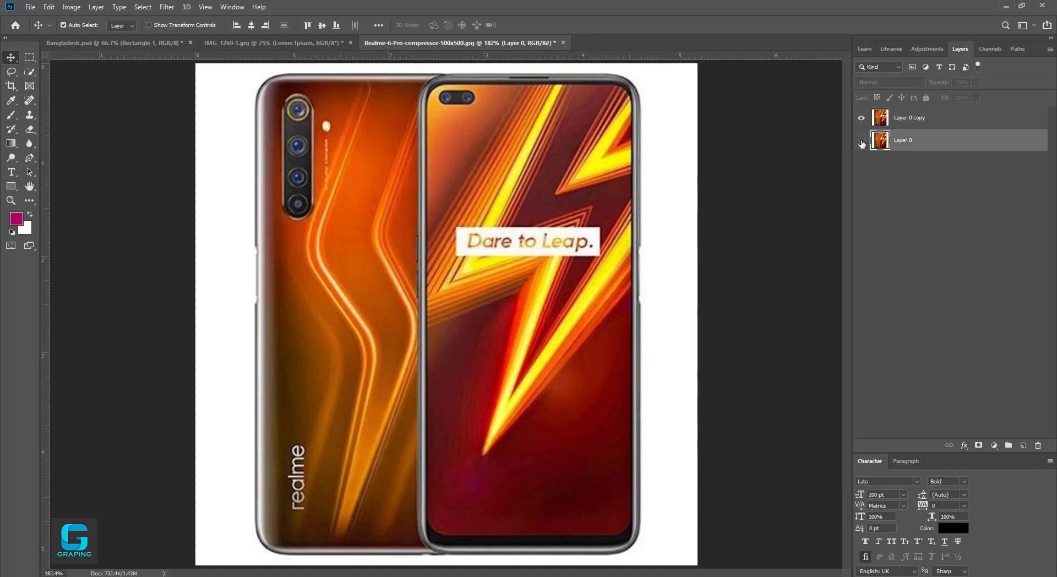
{"action": "left_click", "coordinate": [861, 141]}
{"action": "left_click", "coordinate": [905, 121]}
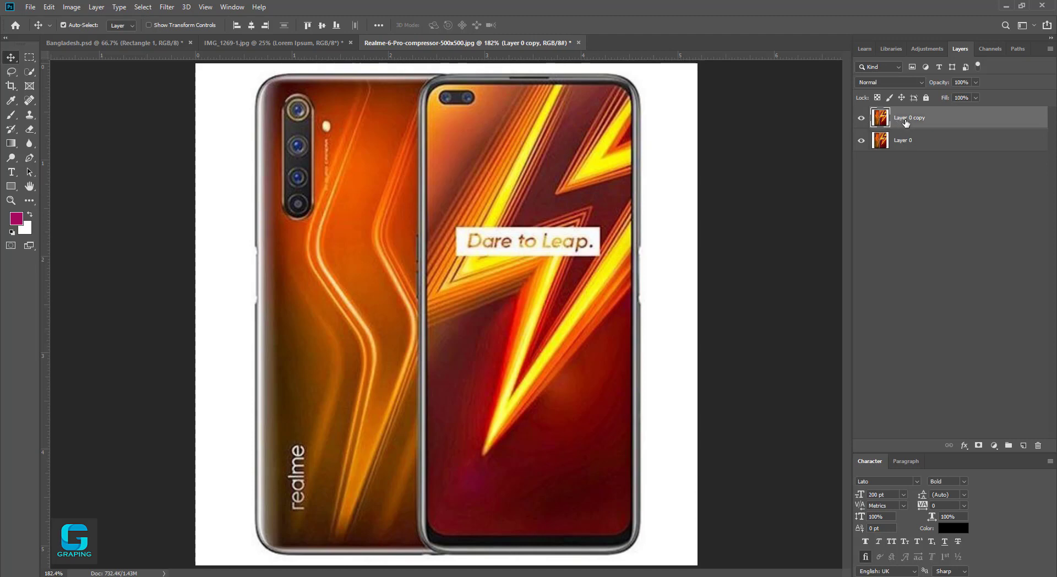
View the variants of the marquee and rectangle shape tools, and activate the Rectangular Marquee tool.
{"action": "left_click", "coordinate": [31, 61]}
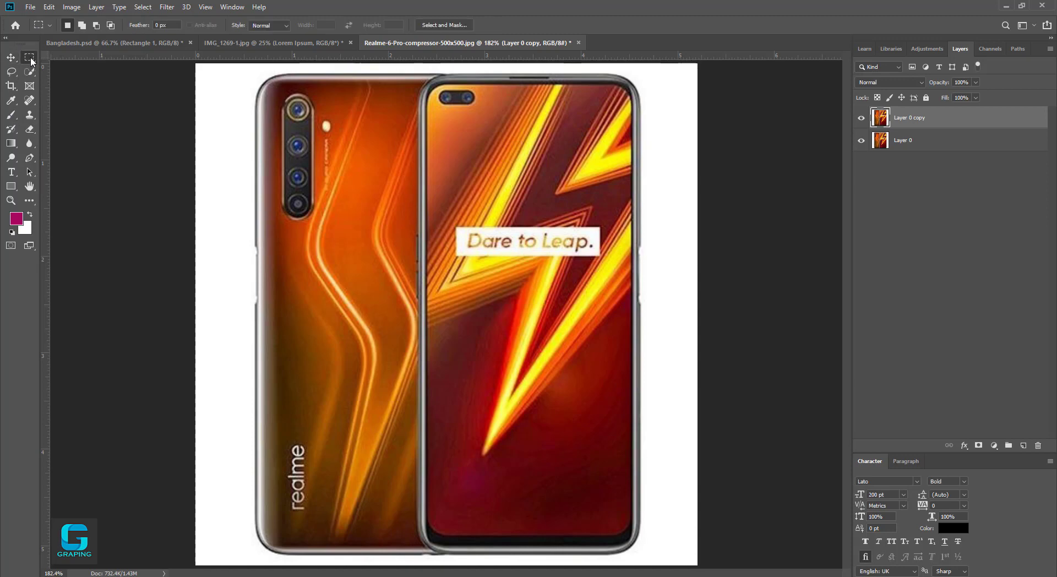
{"action": "left_click", "coordinate": [99, 59]}
{"action": "right_click", "coordinate": [32, 61]}
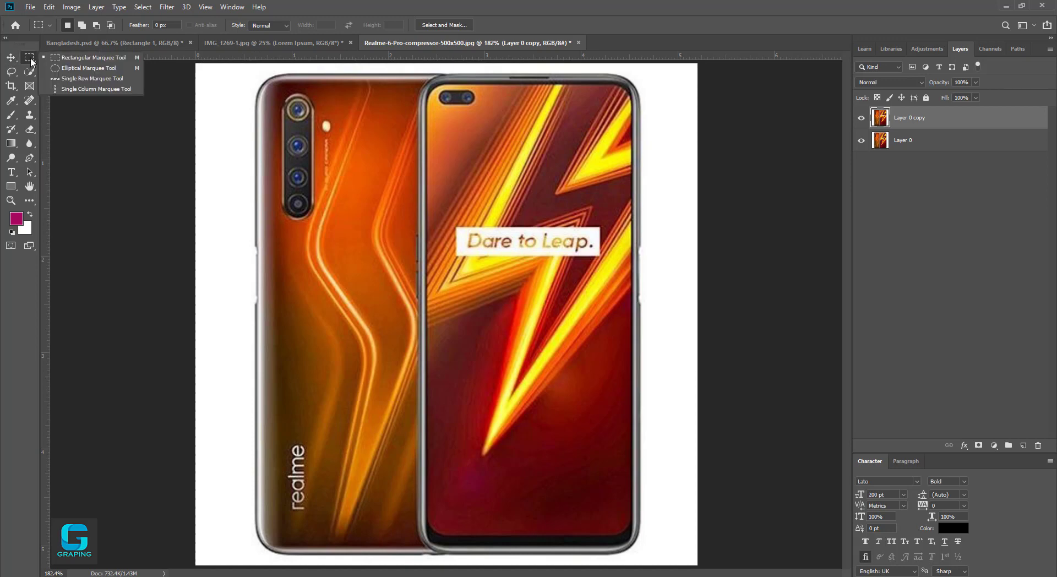
{"action": "left_click", "coordinate": [11, 187]}
{"action": "right_click", "coordinate": [11, 186]}
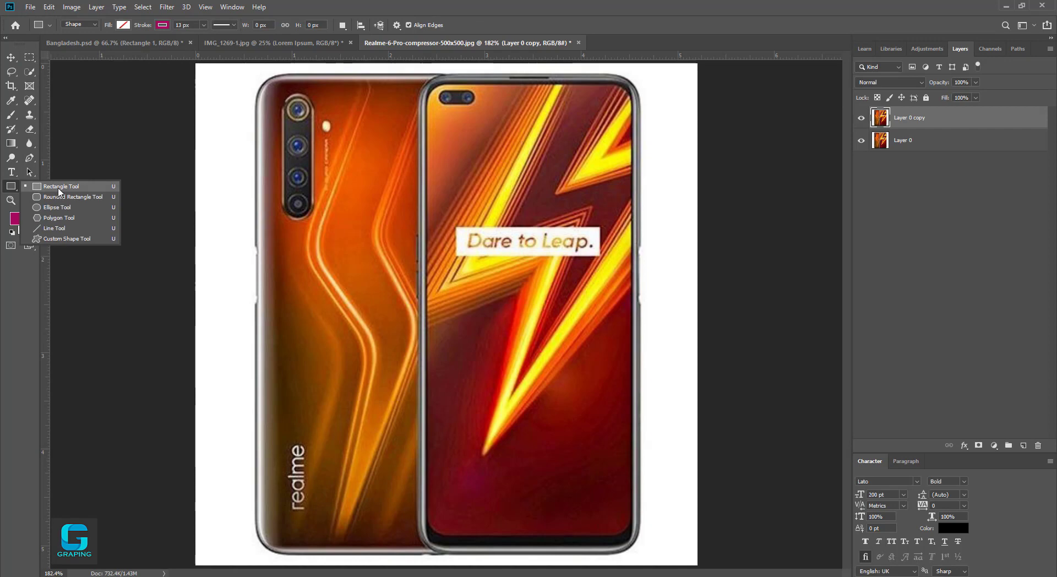
{"action": "left_click", "coordinate": [30, 58]}
{"action": "right_click", "coordinate": [30, 56]}
{"action": "left_click", "coordinate": [30, 55]}
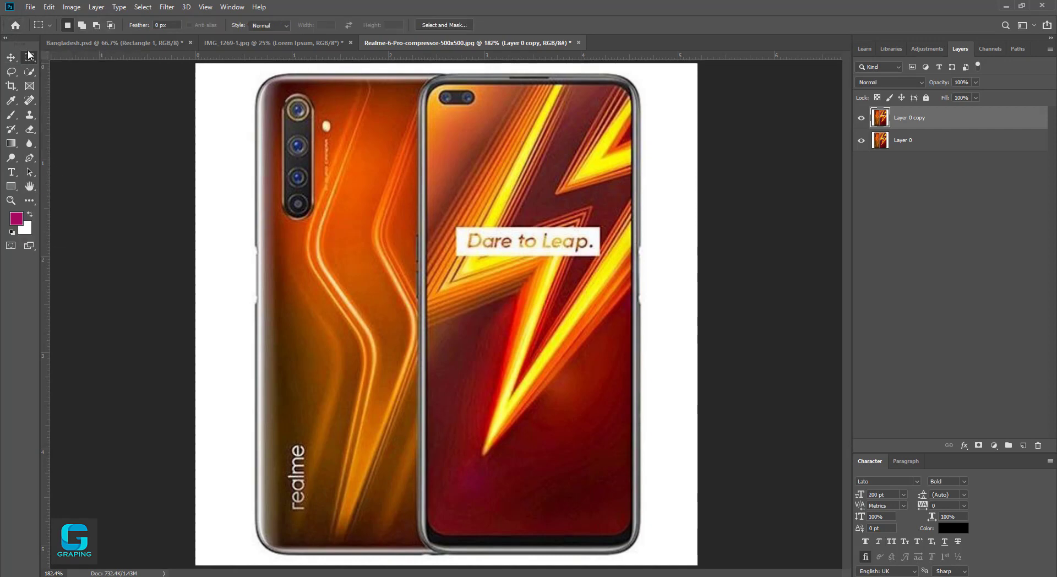
{"action": "right_click", "coordinate": [30, 56]}
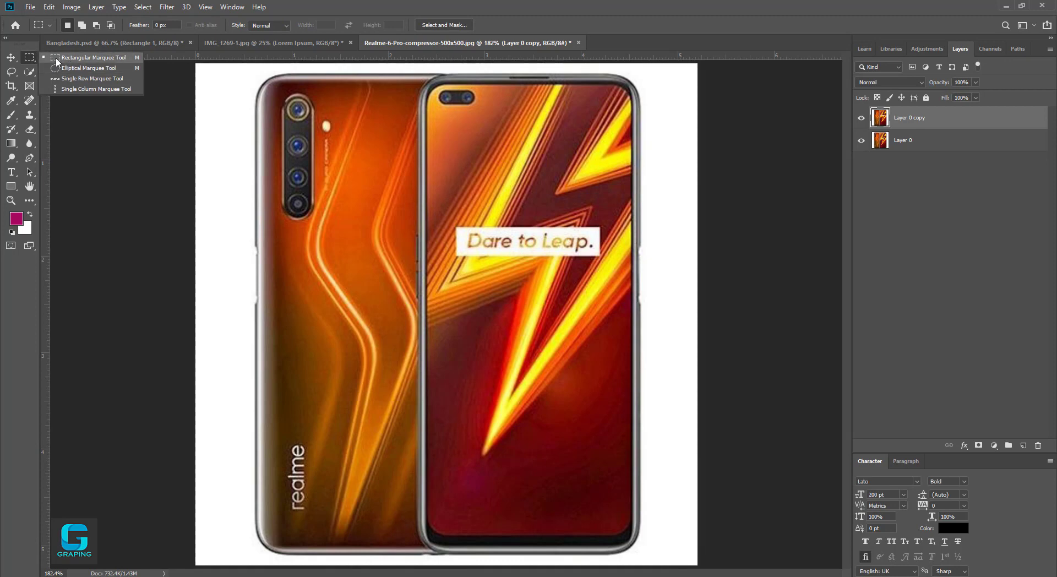
Try a rectangular selection around the rear camera area of the phone and discard it.
{"action": "left_click_drag", "start_coordinate": [254, 76], "coordinate": [346, 214]}
{"action": "right_click", "coordinate": [354, 313]}
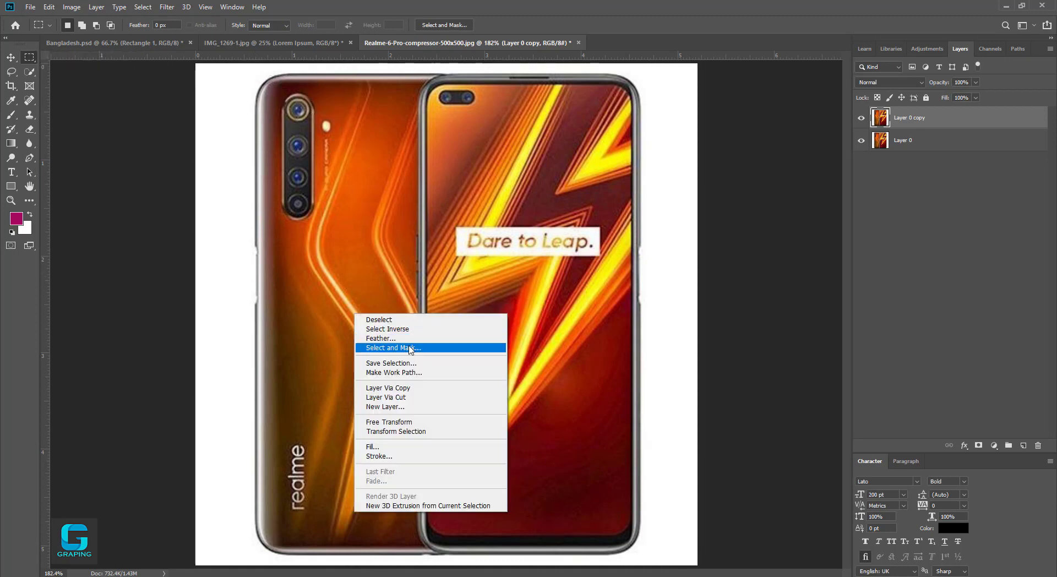
{"action": "left_click", "coordinate": [252, 108]}
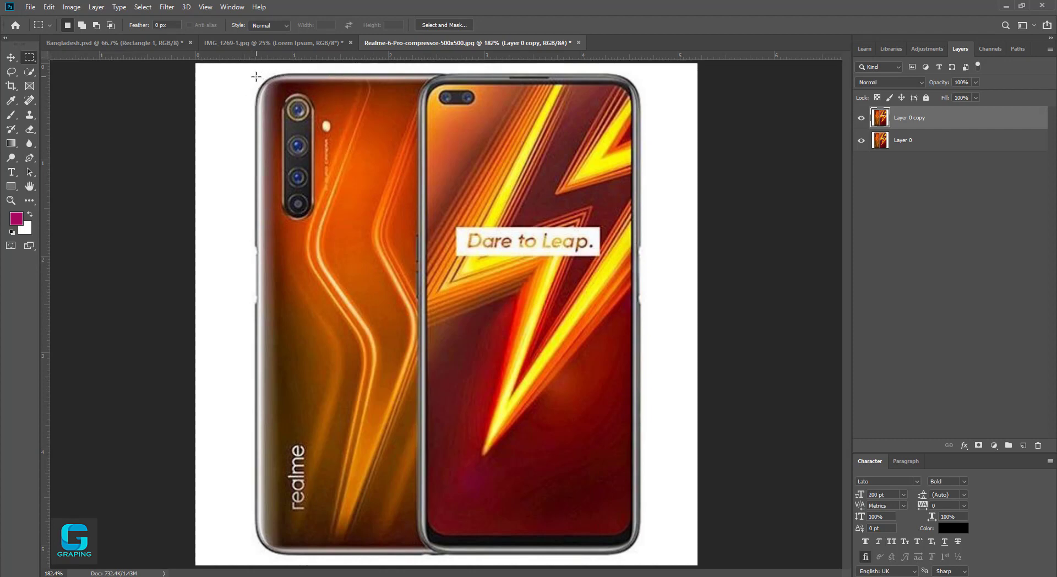
Copy a rectangular selection of the phone's back to a new layer and hide Layer 0 copy and Layer 0.
{"action": "left_click_drag", "start_coordinate": [256, 76], "coordinate": [436, 556]}
{"action": "key", "text": "ctrl+j"}
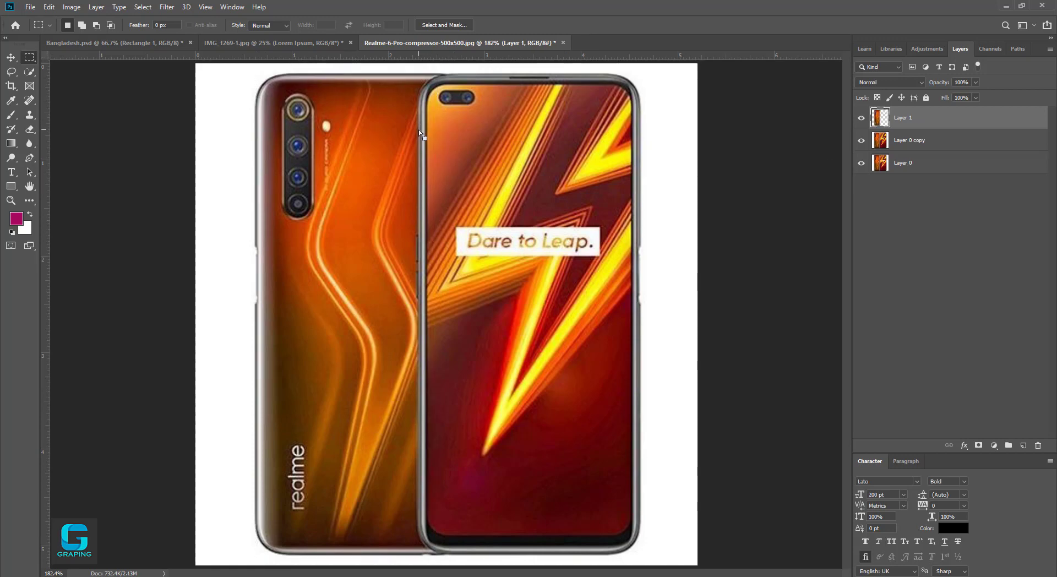
{"action": "left_click", "coordinate": [862, 142]}
{"action": "left_click", "coordinate": [861, 164]}
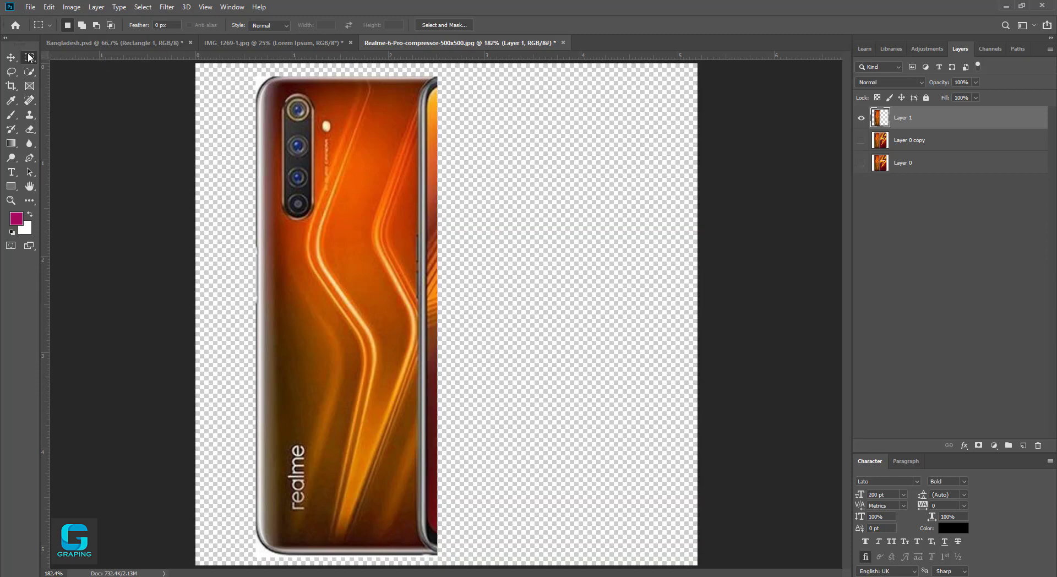
Reselect the rectangle around the phone's back, and select Layer 0 copy with both Layer 0 layers shown and Layer 1 hidden.
{"action": "left_click_drag", "start_coordinate": [271, 103], "coordinate": [330, 176]}
{"action": "key", "text": "ctrl+d"}
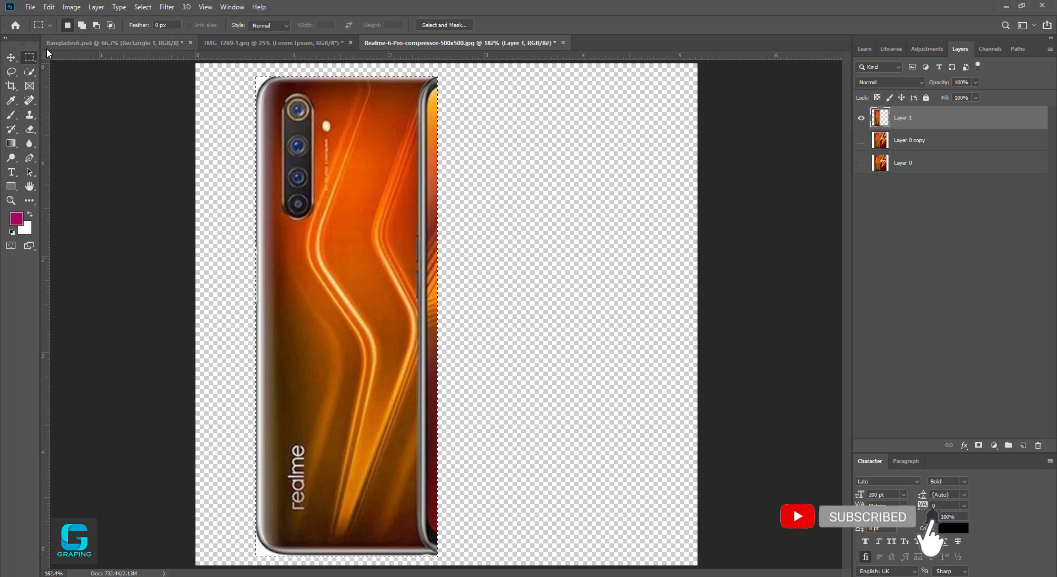
{"action": "left_click", "coordinate": [861, 140]}
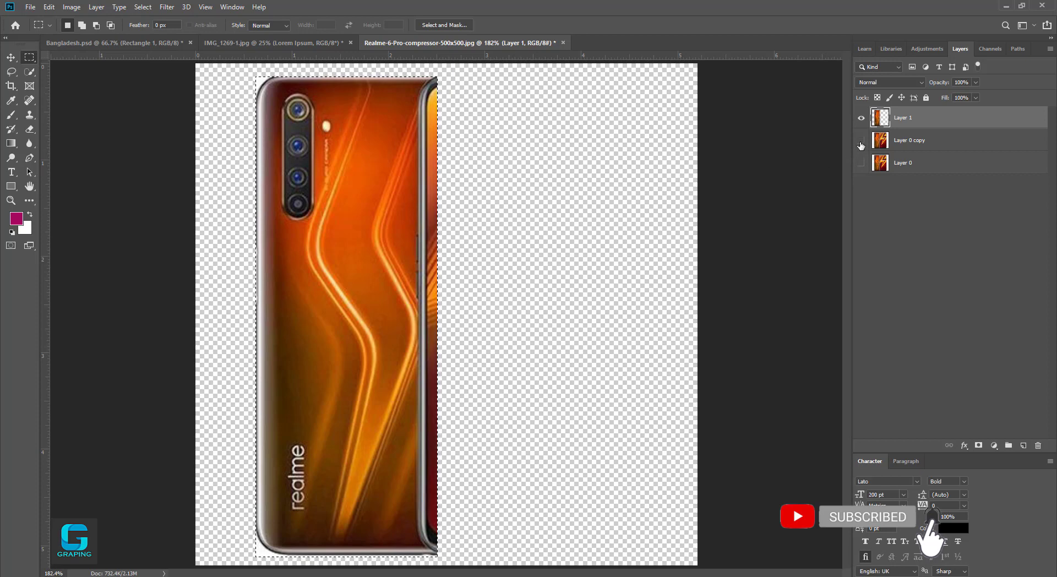
{"action": "left_click", "coordinate": [862, 163]}
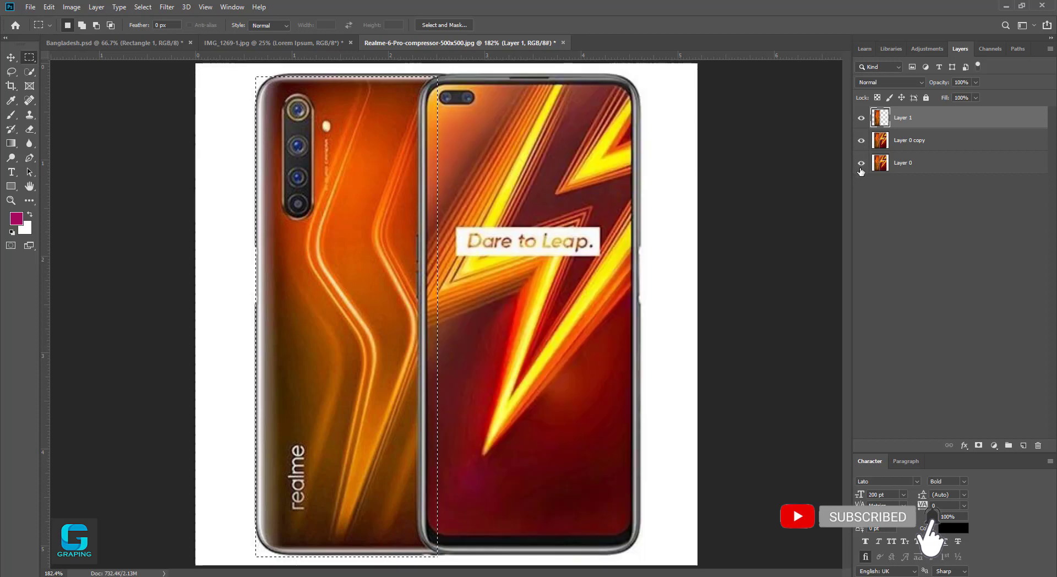
{"action": "left_click", "coordinate": [861, 118]}
{"action": "left_click", "coordinate": [906, 146]}
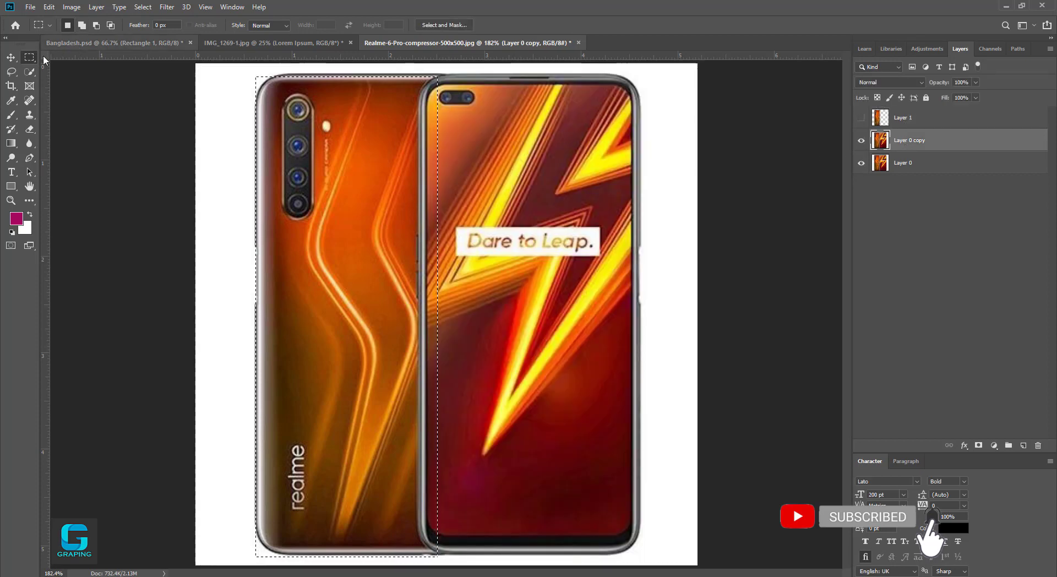
Switch to the Elliptical Marquee tool, try an elliptical selection across both phones and undo it.
{"action": "right_click", "coordinate": [30, 58]}
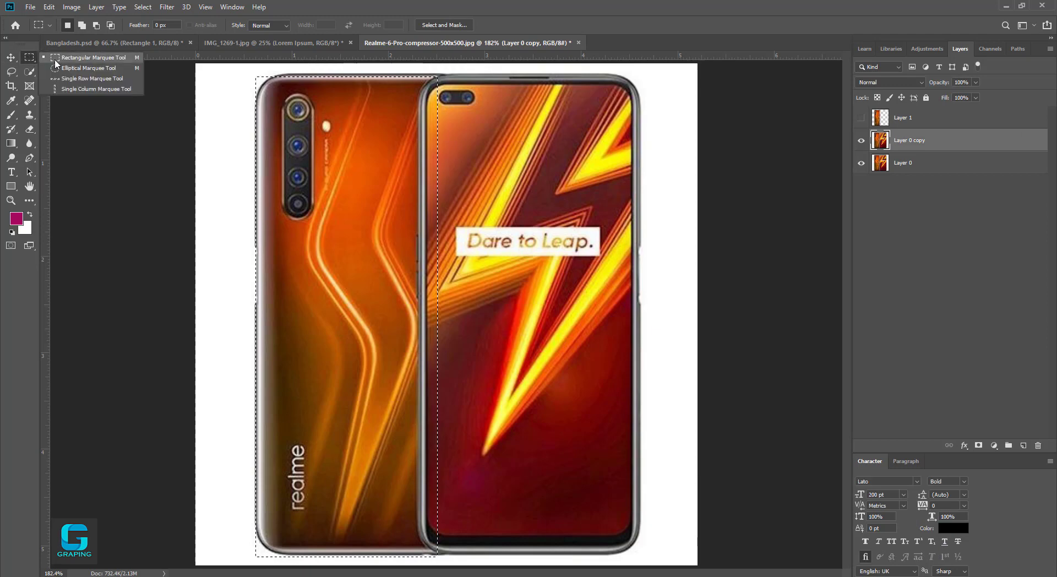
{"action": "left_click", "coordinate": [86, 68]}
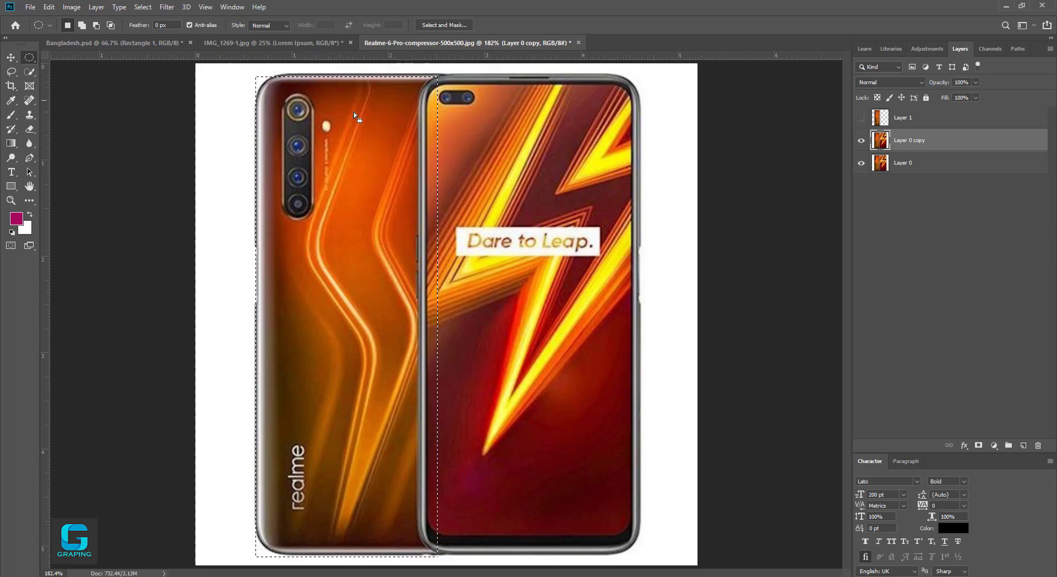
{"action": "left_click_drag", "start_coordinate": [308, 146], "coordinate": [467, 330]}
{"action": "key", "text": "ctrl+z"}
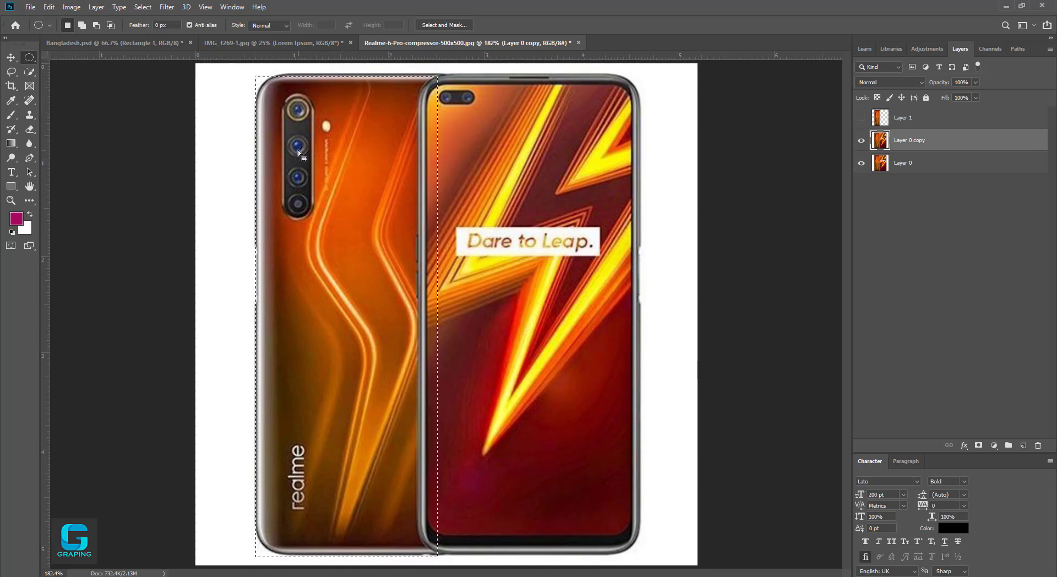
Extend the existing selection over the front phone by adding many overlapping elliptical selections.
{"action": "key", "text": "shift"}
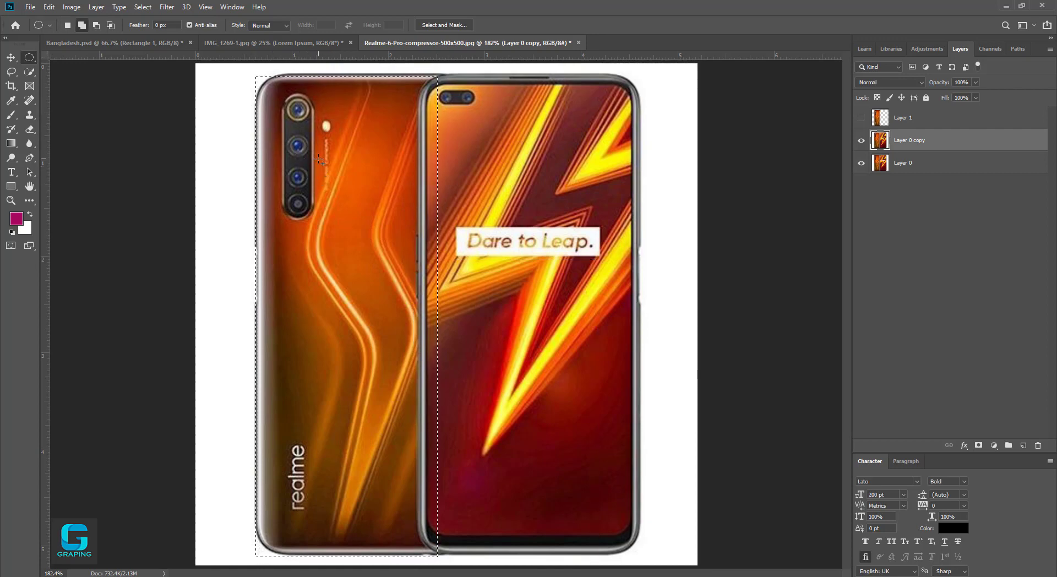
{"action": "left_click_drag", "start_coordinate": [329, 154], "coordinate": [578, 404]}
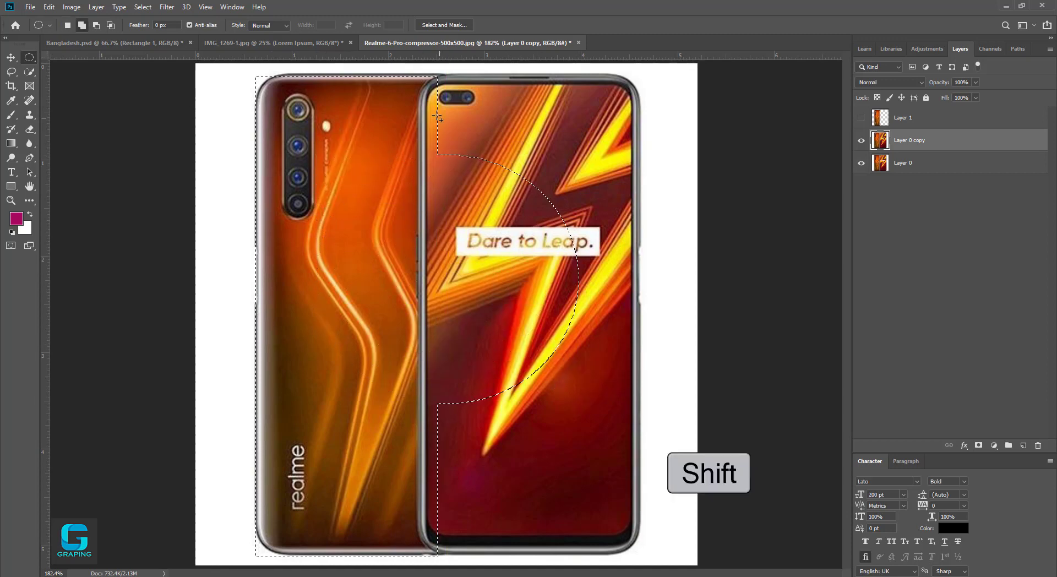
{"action": "left_click_drag", "start_coordinate": [515, 177], "coordinate": [415, 117]}
{"action": "left_click_drag", "start_coordinate": [403, 78], "coordinate": [522, 157]}
{"action": "left_click_drag", "start_coordinate": [503, 106], "coordinate": [574, 211]}
{"action": "left_click_drag", "start_coordinate": [513, 126], "coordinate": [630, 319]}
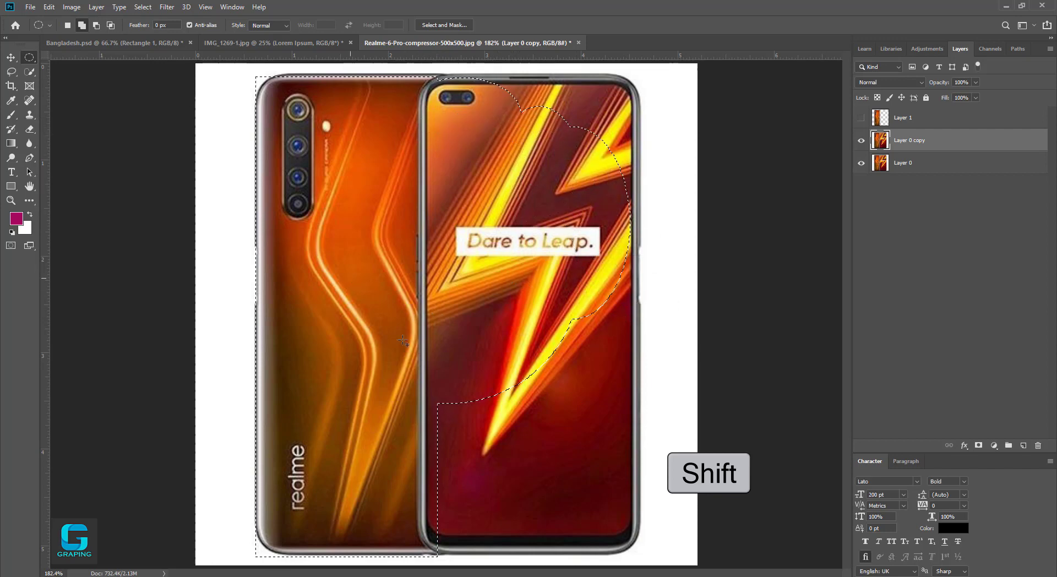
{"action": "left_click_drag", "start_coordinate": [423, 367], "coordinate": [523, 513]}
{"action": "left_click_drag", "start_coordinate": [524, 306], "coordinate": [626, 454]}
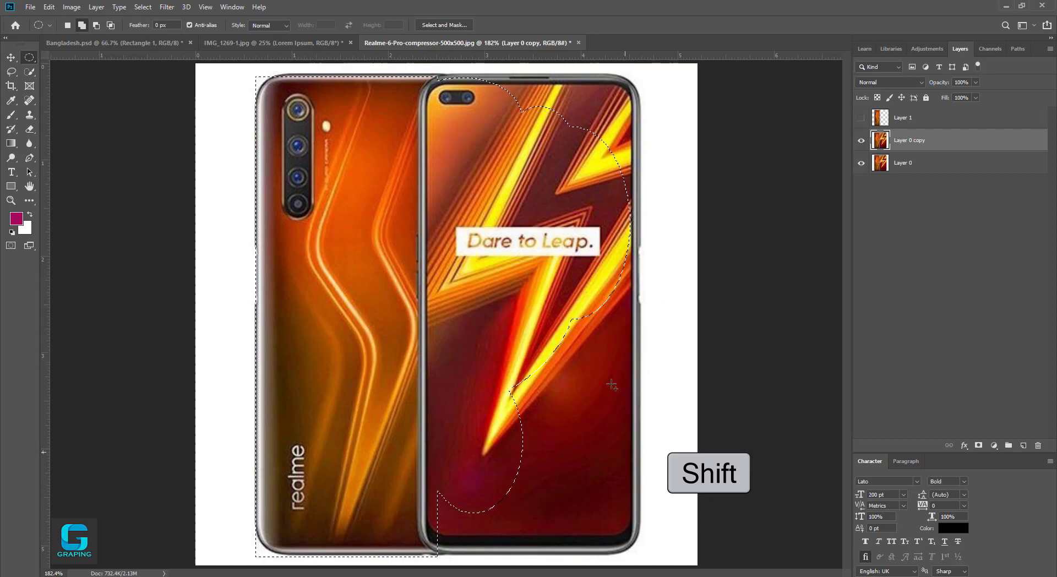
{"action": "left_click_drag", "start_coordinate": [597, 255], "coordinate": [622, 362]}
{"action": "left_click_drag", "start_coordinate": [477, 353], "coordinate": [598, 500]}
{"action": "left_click_drag", "start_coordinate": [384, 445], "coordinate": [548, 547]}
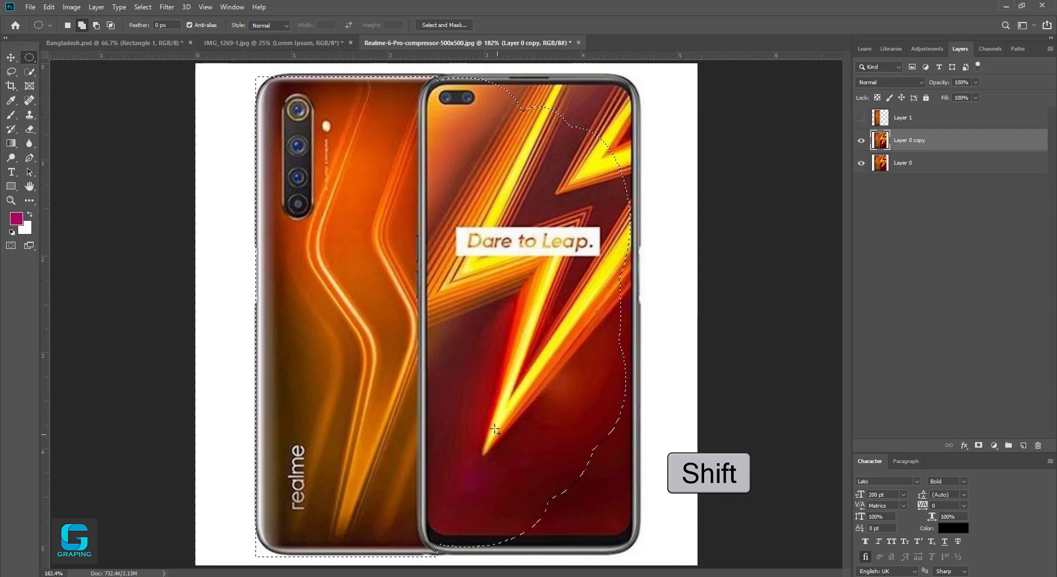
{"action": "left_click_drag", "start_coordinate": [490, 413], "coordinate": [626, 534]}
{"action": "left_click_drag", "start_coordinate": [555, 366], "coordinate": [627, 460]}
{"action": "left_click_drag", "start_coordinate": [585, 224], "coordinate": [627, 347]}
{"action": "left_click_drag", "start_coordinate": [551, 147], "coordinate": [608, 97]}
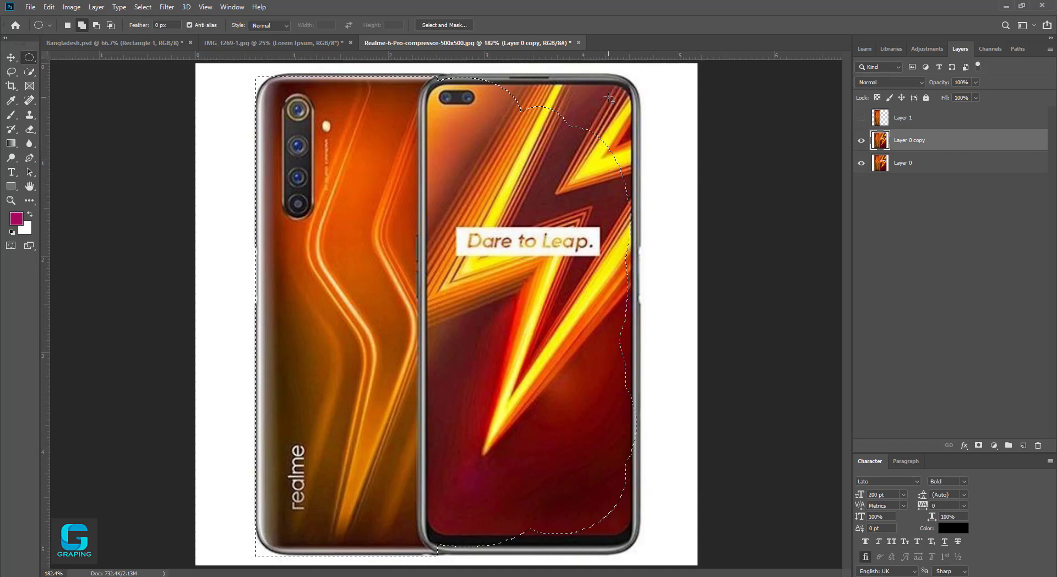
Undo an accidental shift of the selection and add more ellipses along the front phone's upper and right edges.
{"action": "left_click_drag", "start_coordinate": [445, 98], "coordinate": [567, 166]}
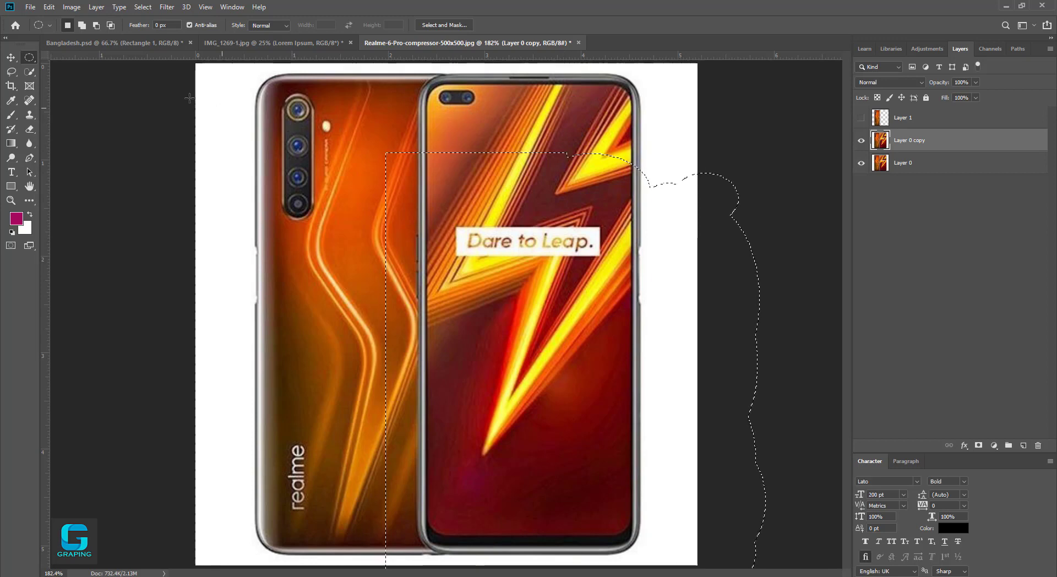
{"action": "key", "text": "ctrl+z"}
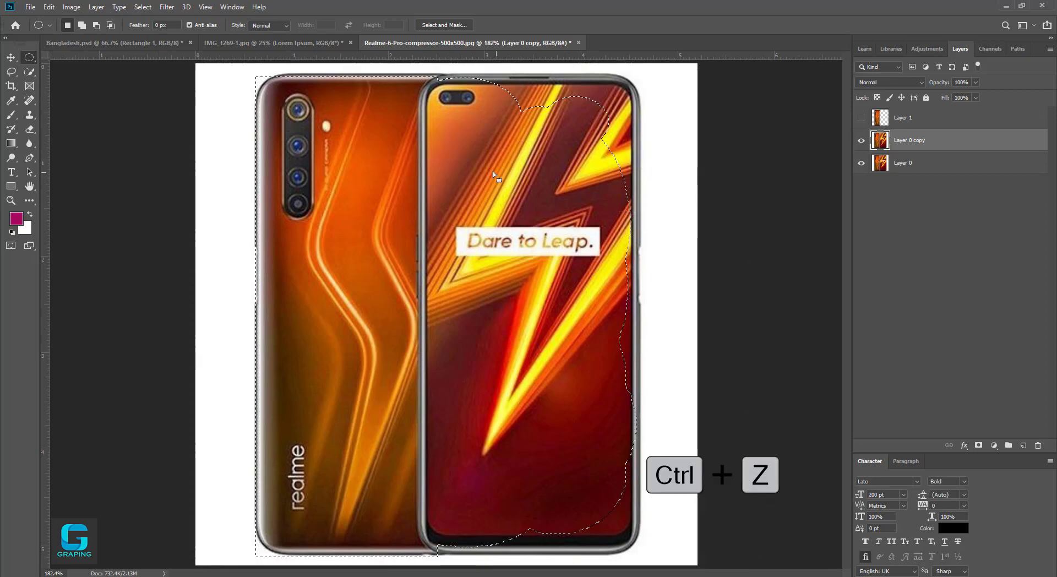
{"action": "left_click_drag", "start_coordinate": [506, 94], "coordinate": [621, 110]}
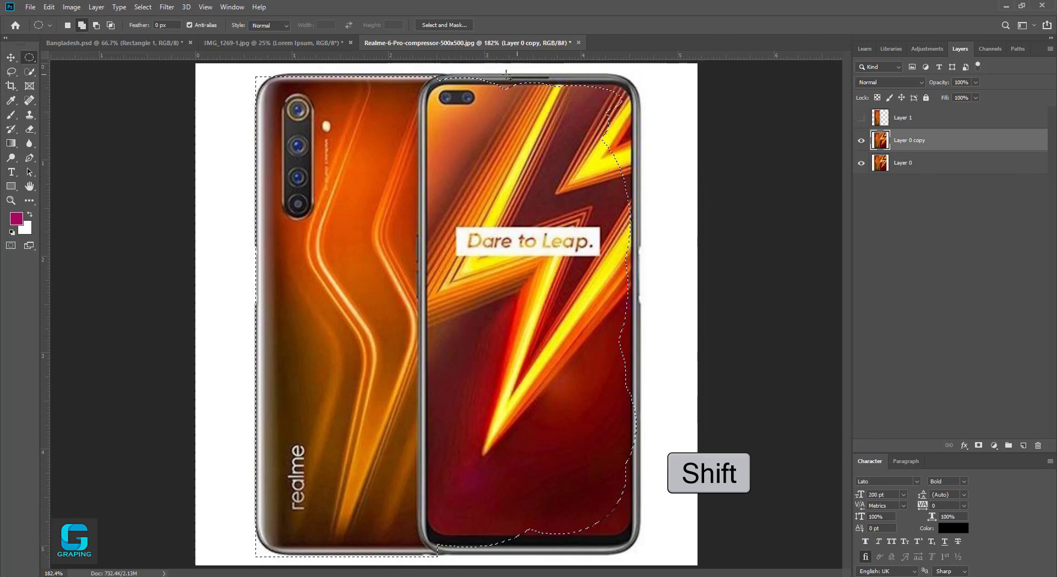
{"action": "left_click_drag", "start_coordinate": [439, 109], "coordinate": [541, 249]}
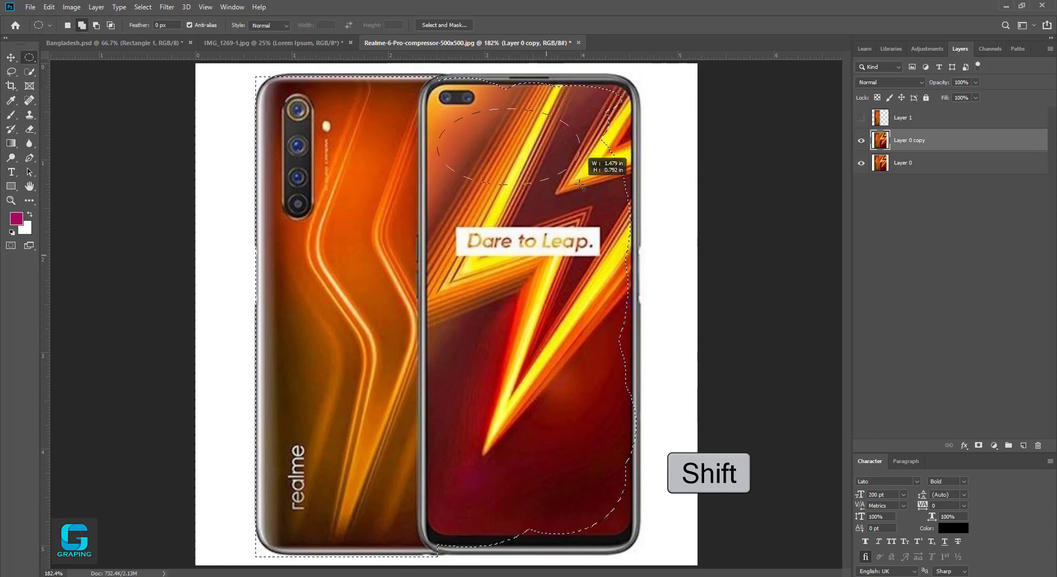
{"action": "left_click_drag", "start_coordinate": [577, 94], "coordinate": [635, 184]}
{"action": "left_click_drag", "start_coordinate": [602, 126], "coordinate": [631, 186]}
{"action": "left_click_drag", "start_coordinate": [562, 148], "coordinate": [639, 352]}
{"action": "left_click_drag", "start_coordinate": [580, 315], "coordinate": [638, 414]}
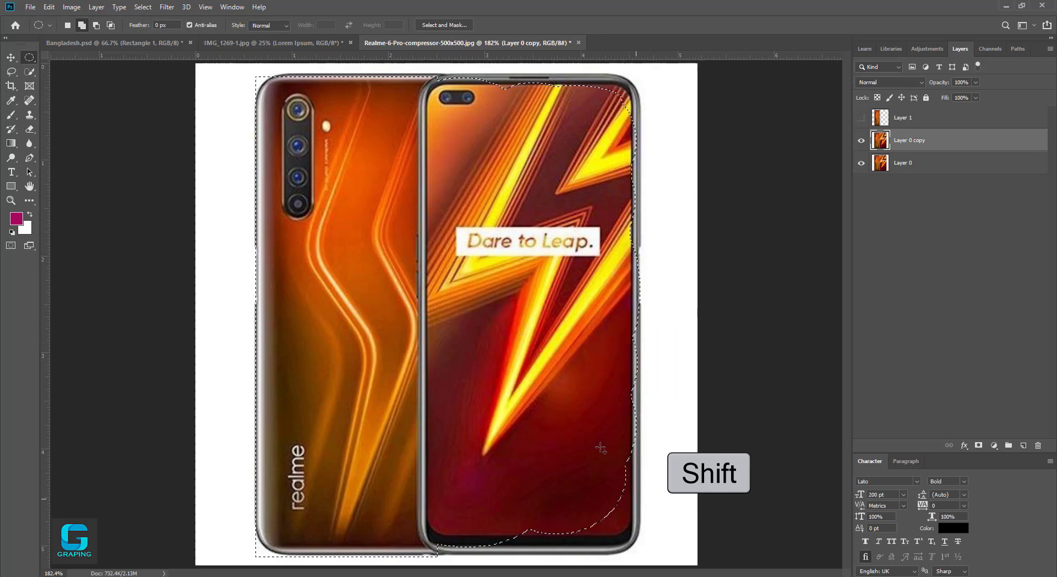
Switch to the Lasso tool, try a loose freehand selection around both phones, and deselect it.
{"action": "right_click", "coordinate": [30, 60]}
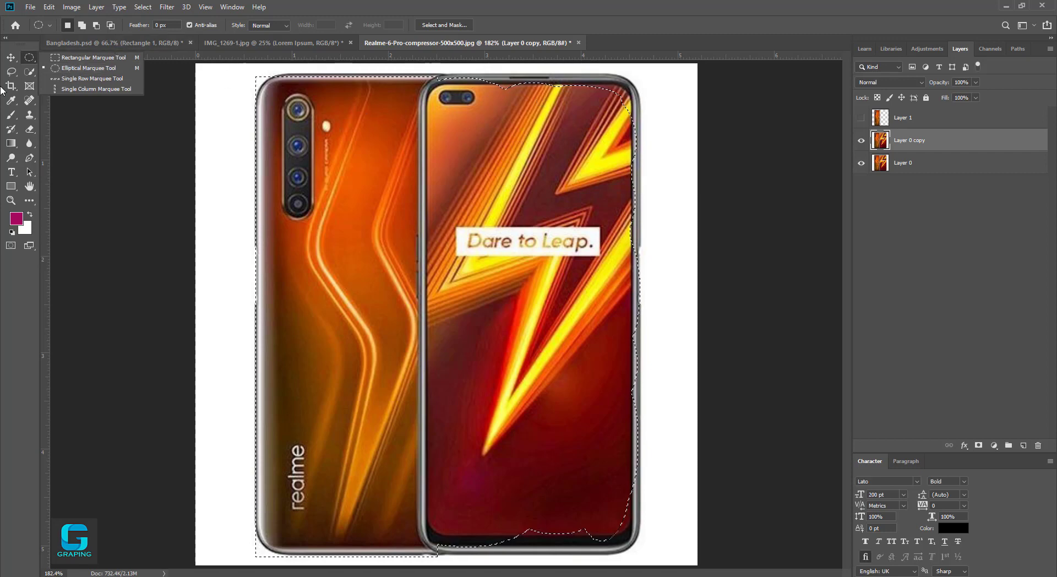
{"action": "left_click", "coordinate": [11, 72]}
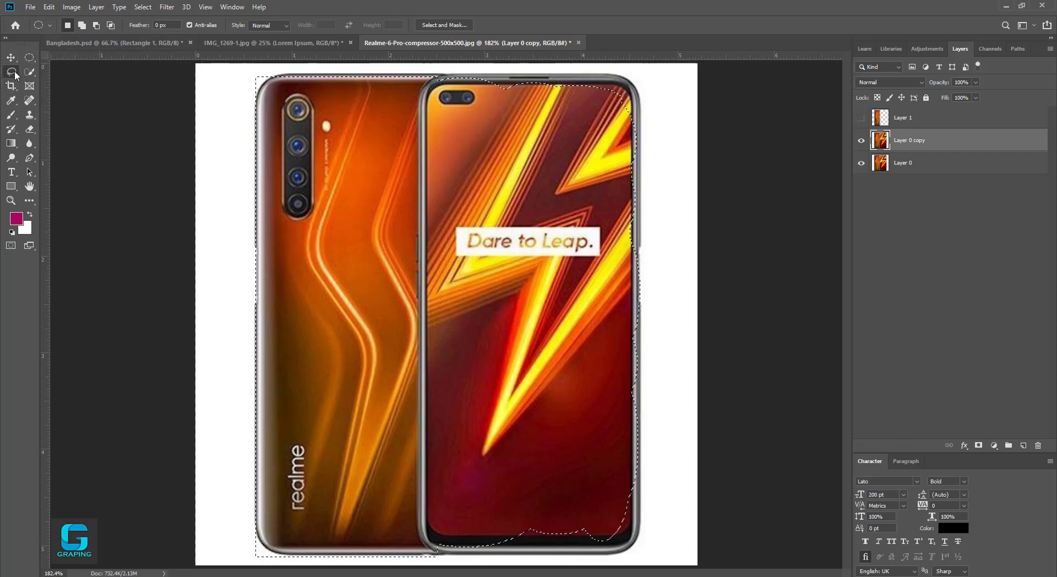
{"action": "left_click", "coordinate": [72, 74]}
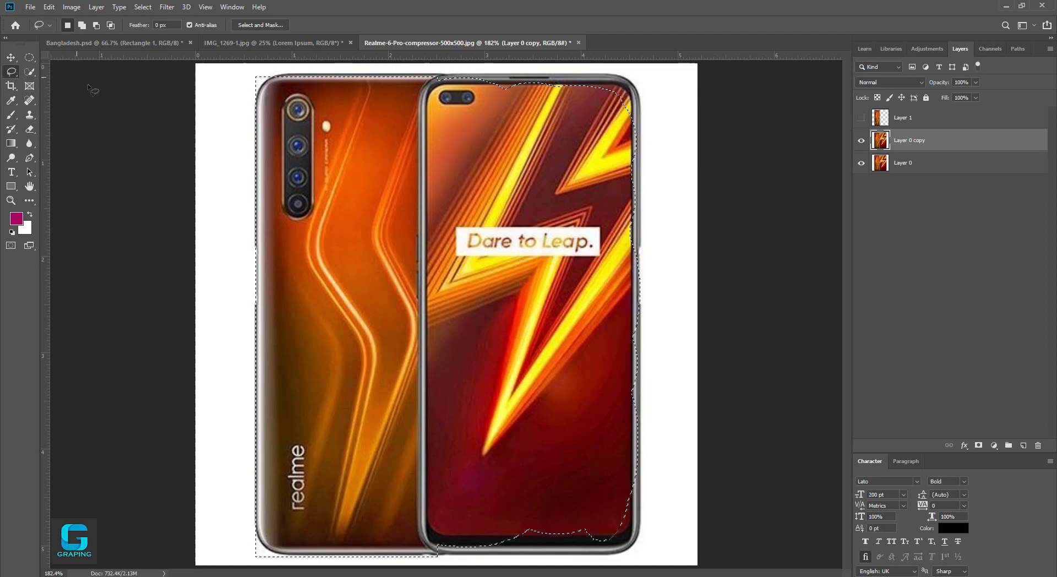
{"action": "left_click", "coordinate": [204, 109]}
{"action": "mouse_move", "coordinate": [192, 338]}
{"action": "left_mouse_down"}
{"action": "mouse_move", "coordinate": [260, 406]}
{"action": "mouse_move", "coordinate": [366, 407]}
{"action": "left_mouse_up"}
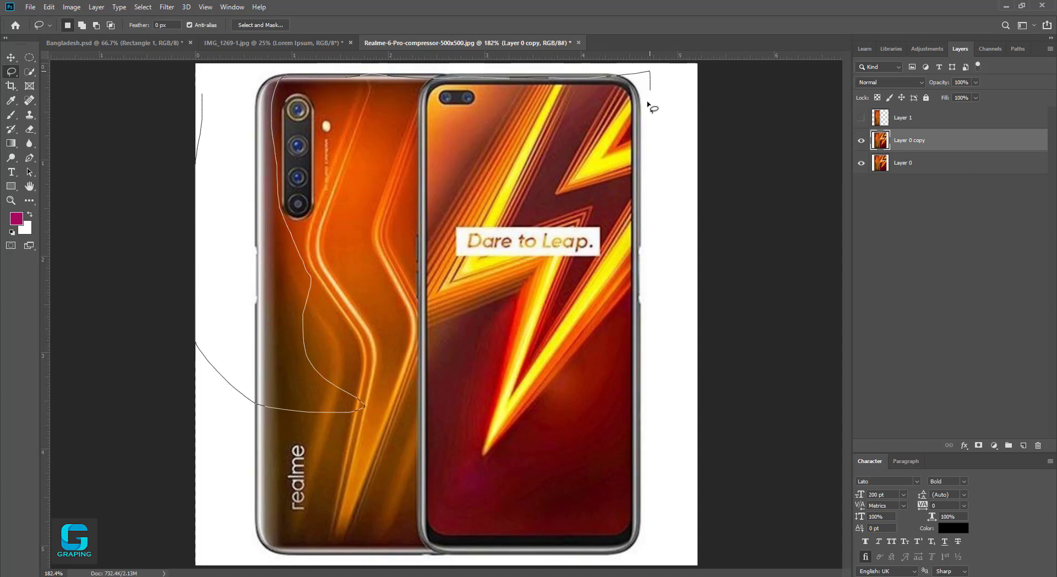
{"action": "left_click_drag", "start_coordinate": [647, 228], "coordinate": [639, 386]}
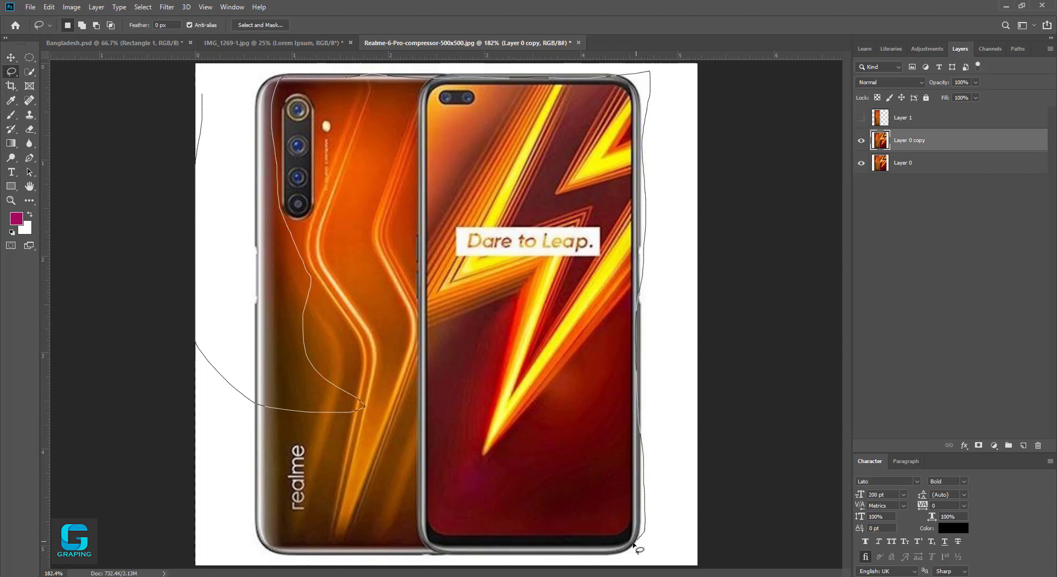
{"action": "left_click_drag", "start_coordinate": [579, 549], "coordinate": [481, 552]}
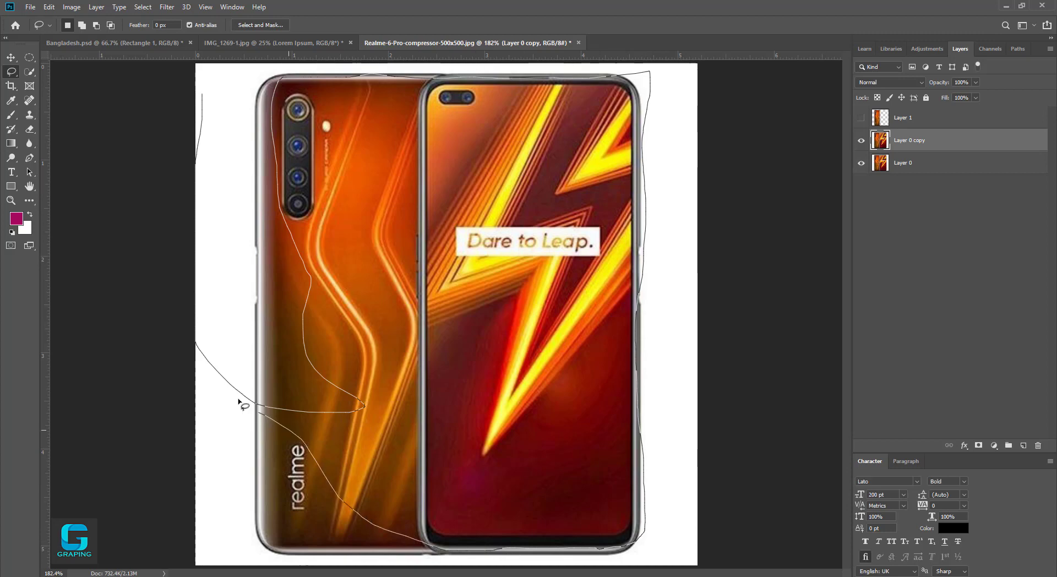
{"action": "left_click_drag", "start_coordinate": [210, 351], "coordinate": [207, 354]}
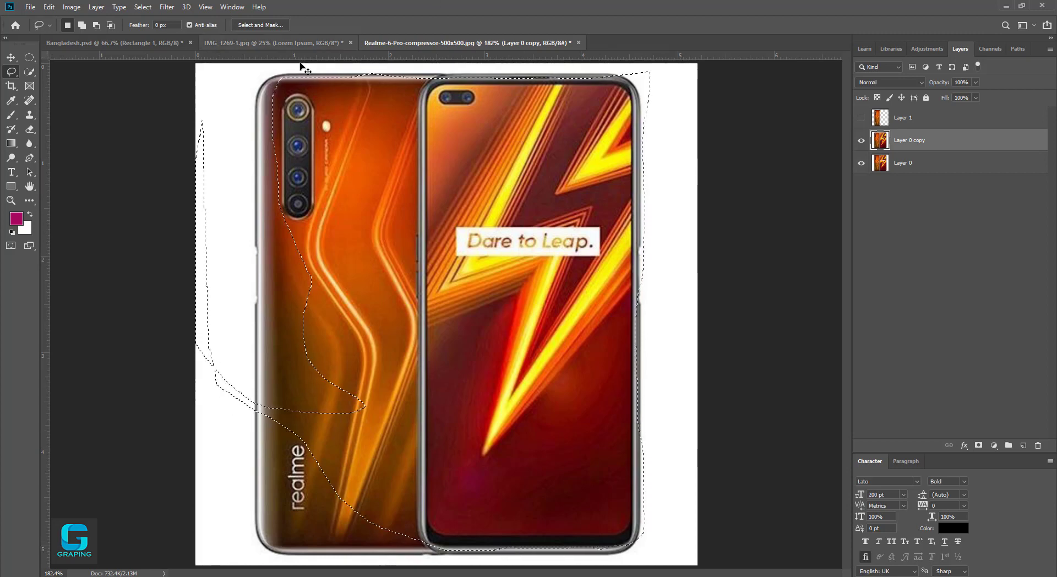
{"action": "key", "text": "ctrl+d"}
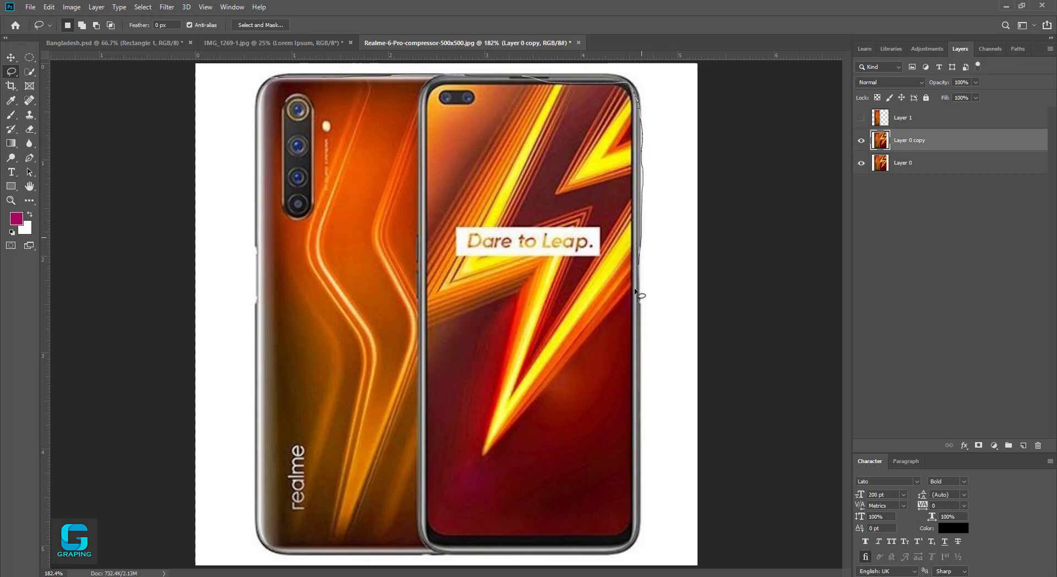
Draw an irregular lasso selection over the front phone, copy it to a new layer, and hide both Layer 0 layers.
{"action": "mouse_move", "coordinate": [638, 479]}
{"action": "left_mouse_down"}
{"action": "mouse_move", "coordinate": [562, 512]}
{"action": "mouse_move", "coordinate": [402, 406]}
{"action": "left_mouse_up"}
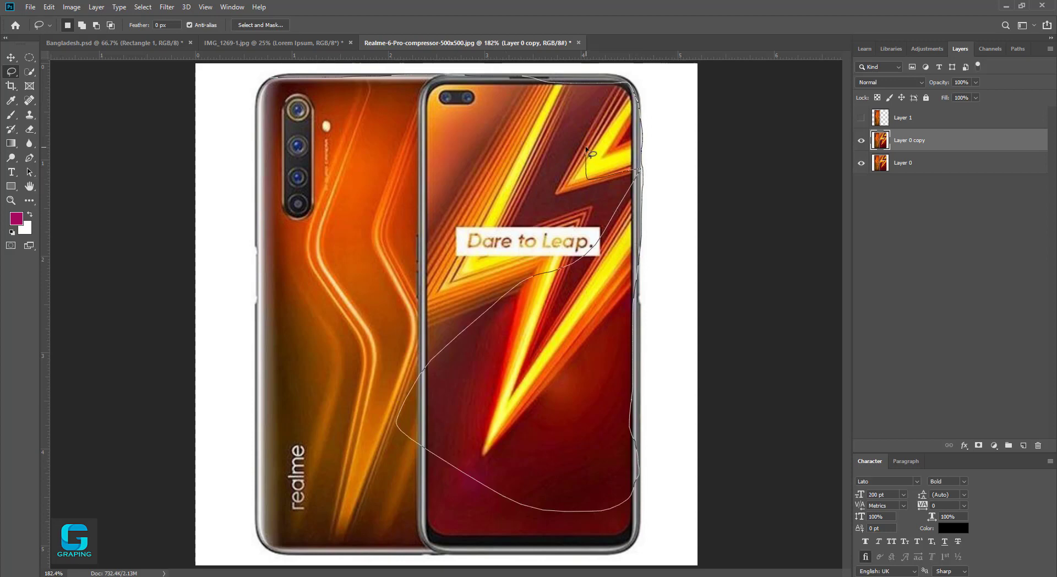
{"action": "left_click_drag", "start_coordinate": [588, 152], "coordinate": [287, 87]}
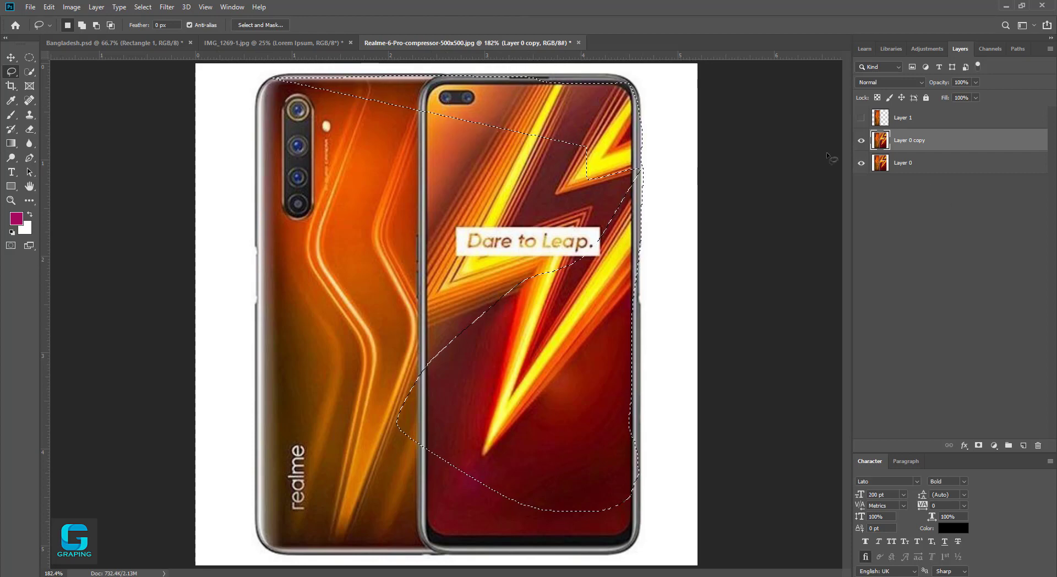
{"action": "key", "text": "ctrl+j"}
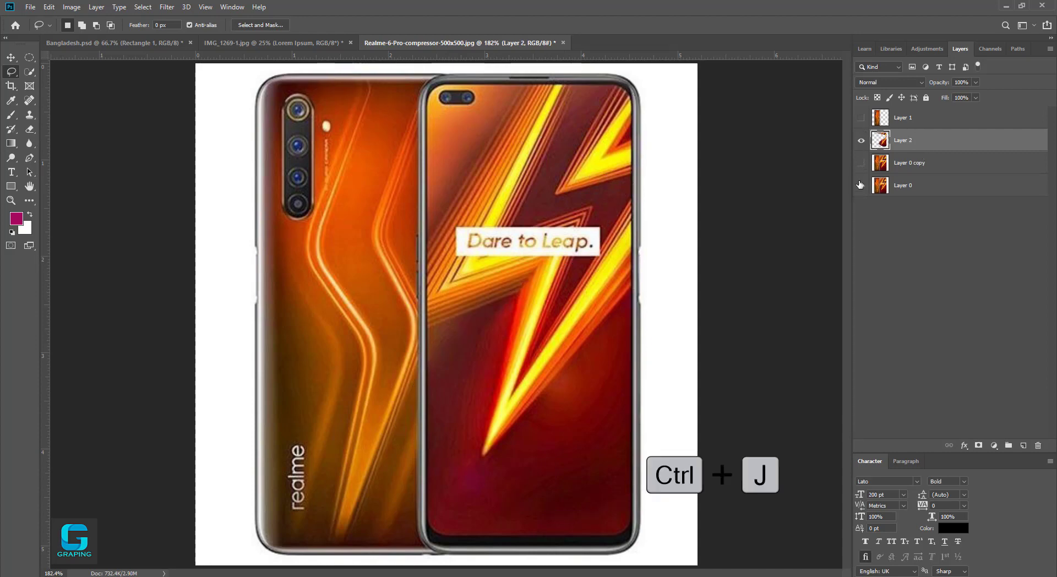
{"action": "left_click", "coordinate": [861, 185]}
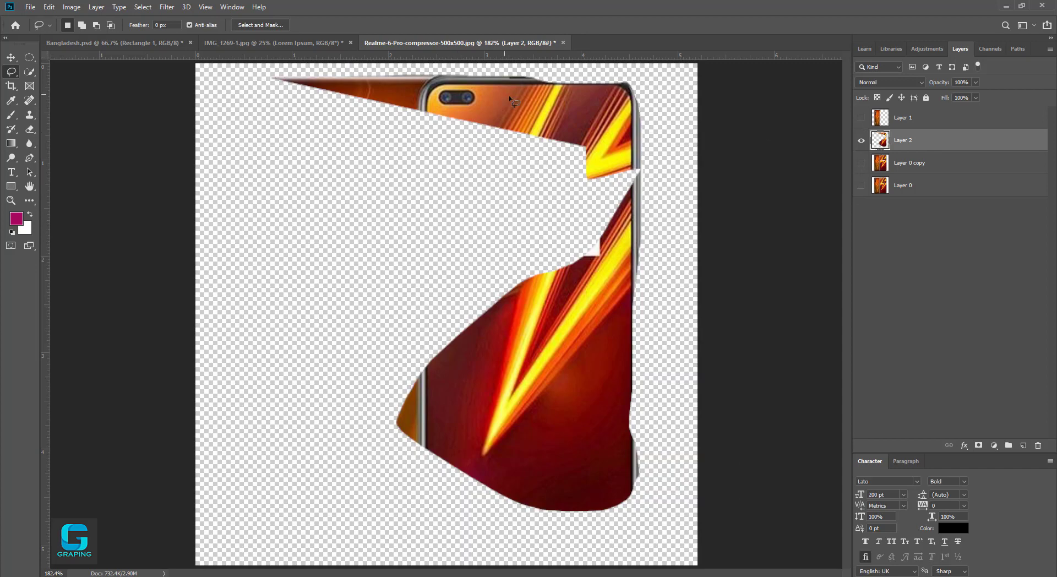
Shift the Layer 2 cutout slightly with the Move tool and show Layer 0 copy beneath it.
{"action": "left_click", "coordinate": [11, 86]}
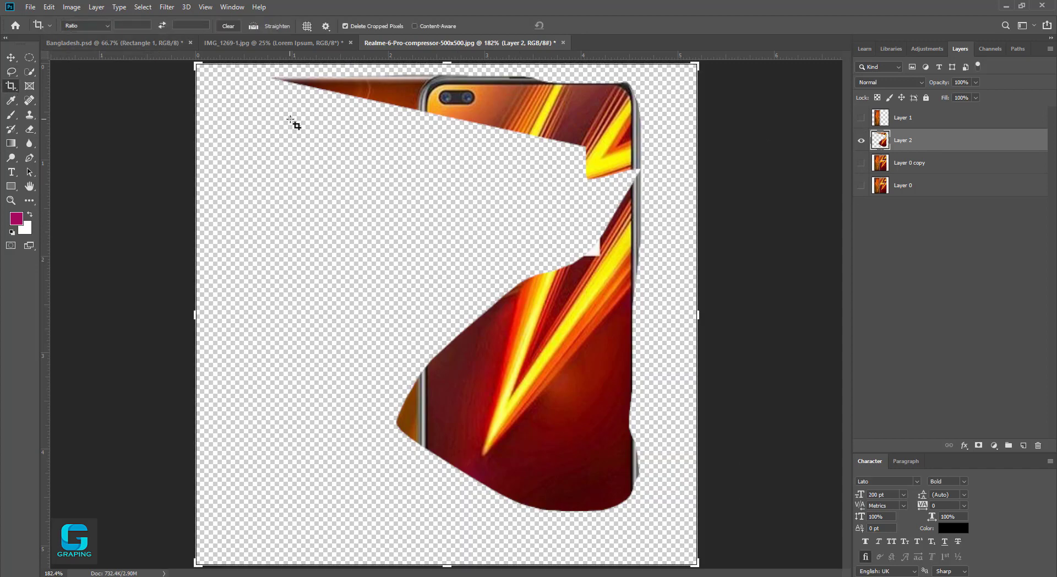
{"action": "left_click", "coordinate": [10, 57]}
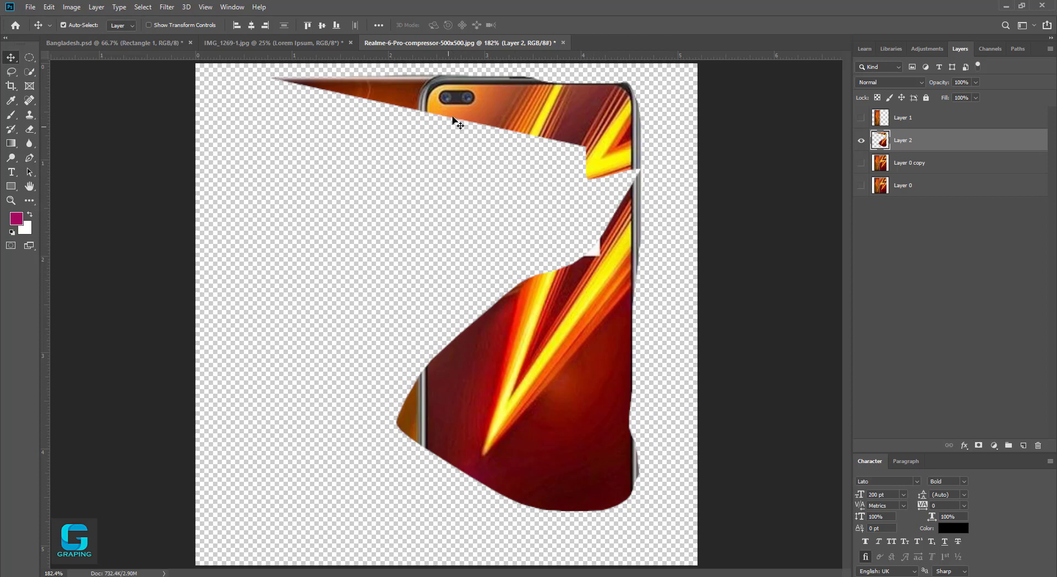
{"action": "left_click_drag", "start_coordinate": [468, 116], "coordinate": [467, 123]}
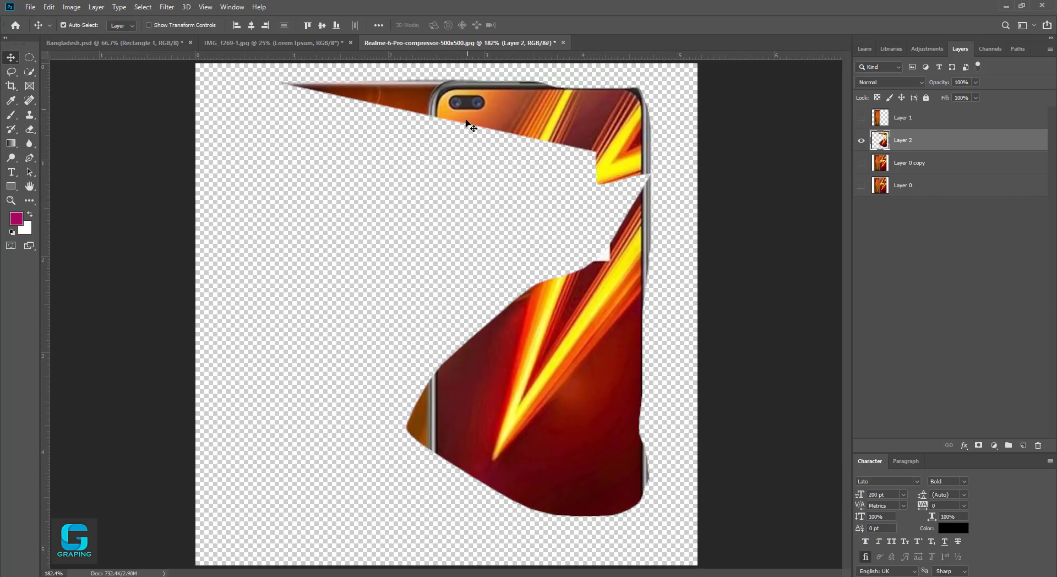
{"action": "left_click", "coordinate": [860, 163]}
{"action": "left_click", "coordinate": [860, 165]}
{"action": "left_click", "coordinate": [860, 164]}
{"action": "left_click", "coordinate": [861, 163]}
Move the Layer 2 cutout over the back phone and back onto the front phone, and hide Layer 0 copy to view it alone.
{"action": "left_click_drag", "start_coordinate": [544, 116], "coordinate": [203, 44]}
{"action": "left_click_drag", "start_coordinate": [251, 127], "coordinate": [233, 188]}
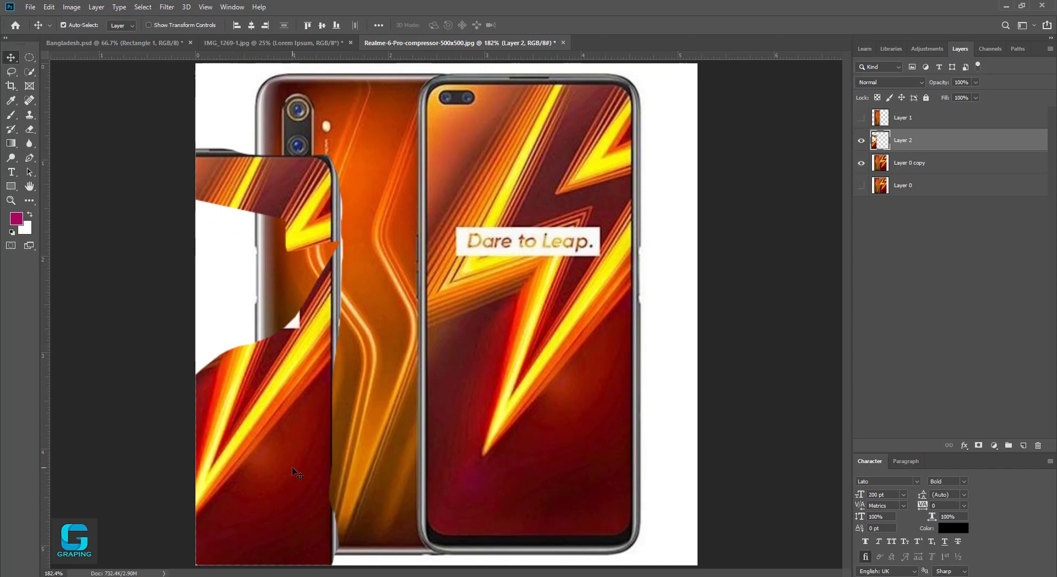
{"action": "left_click_drag", "start_coordinate": [283, 467], "coordinate": [341, 438]}
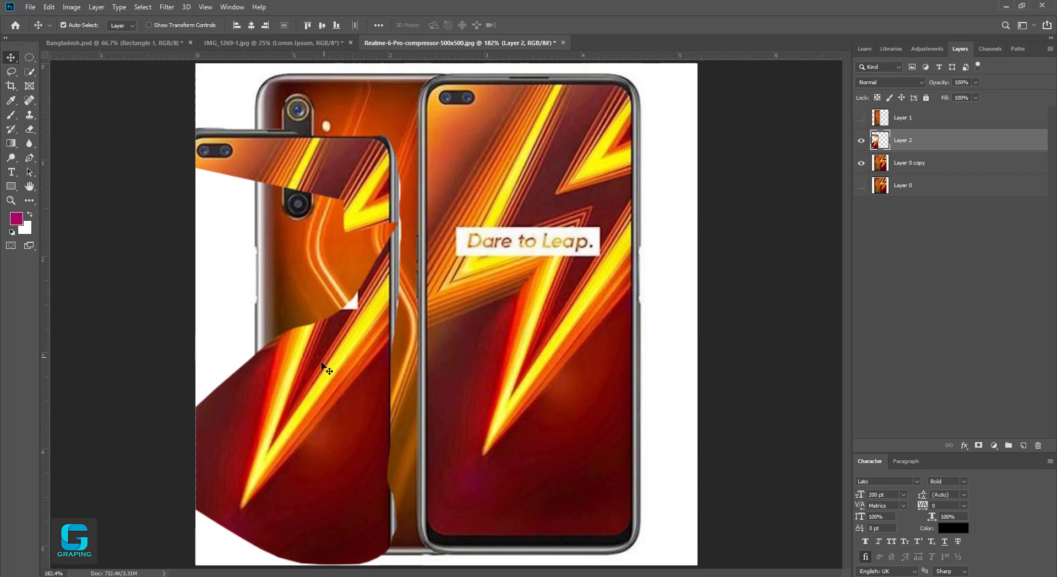
{"action": "left_click_drag", "start_coordinate": [338, 393], "coordinate": [589, 342]}
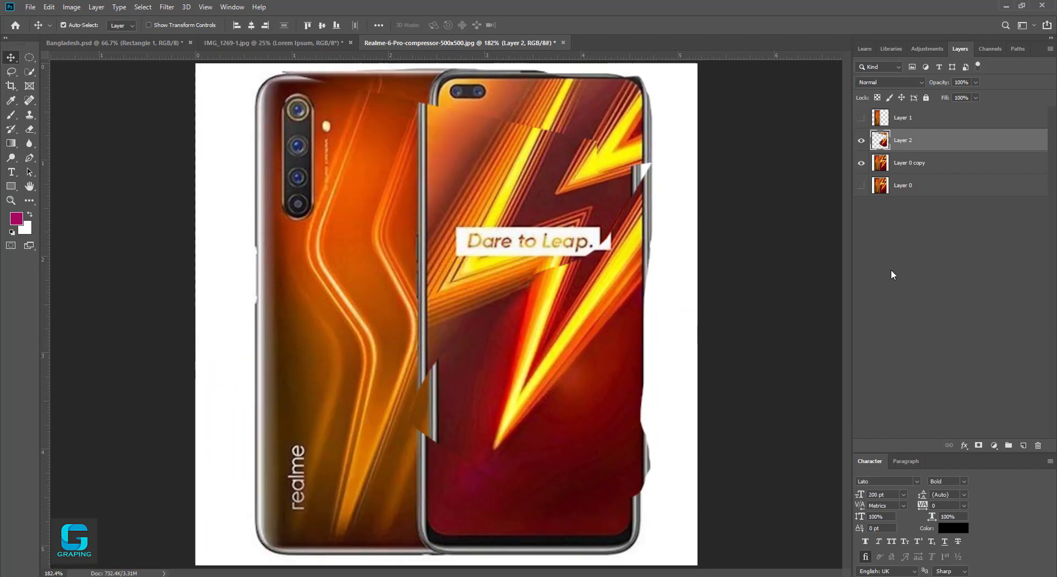
{"action": "left_click", "coordinate": [862, 164]}
{"action": "left_click_drag", "start_coordinate": [545, 101], "coordinate": [545, 126]}
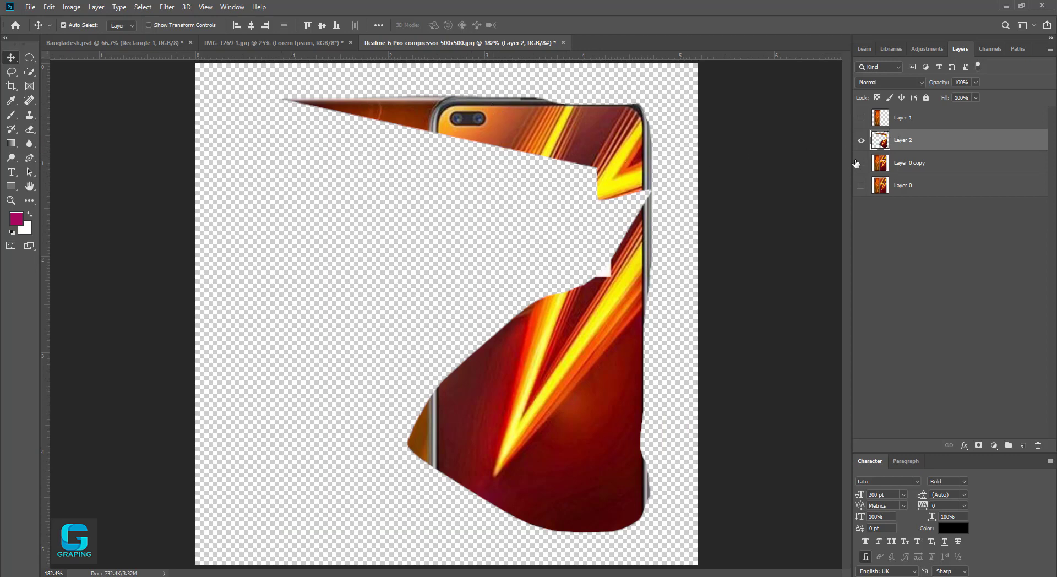
Undo the cutout moves and layer visibility changes, and delete Layer 2.
{"action": "key", "text": "ctrl+z"}
{"action": "key", "text": "ctrl+z"}
{"action": "key", "text": "ctrl+shift+z"}
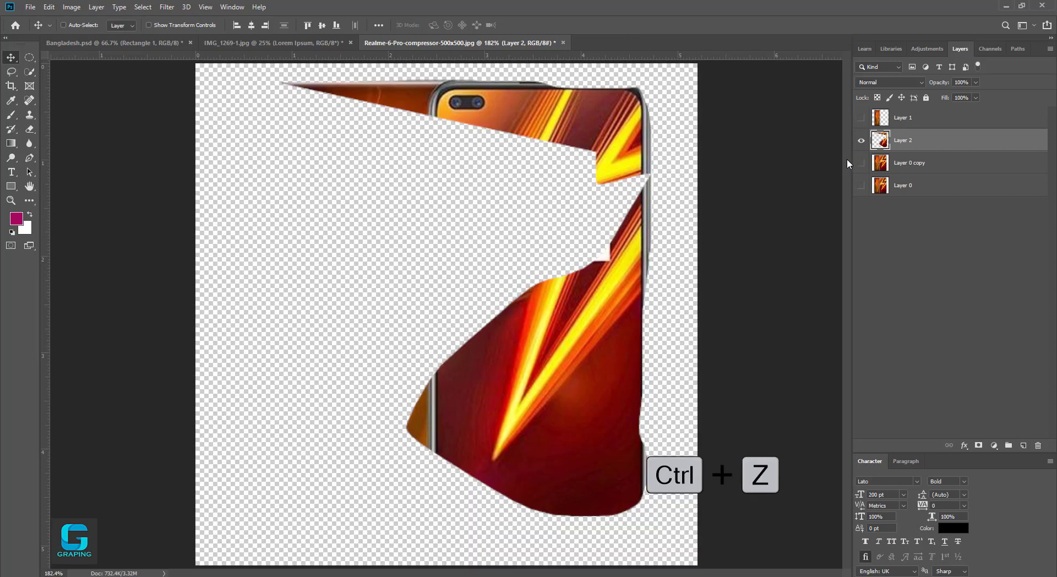
{"action": "key", "text": "ctrl+z"}
{"action": "key", "text": "ctrl+z"}
{"action": "key", "text": "ctrl+z"}
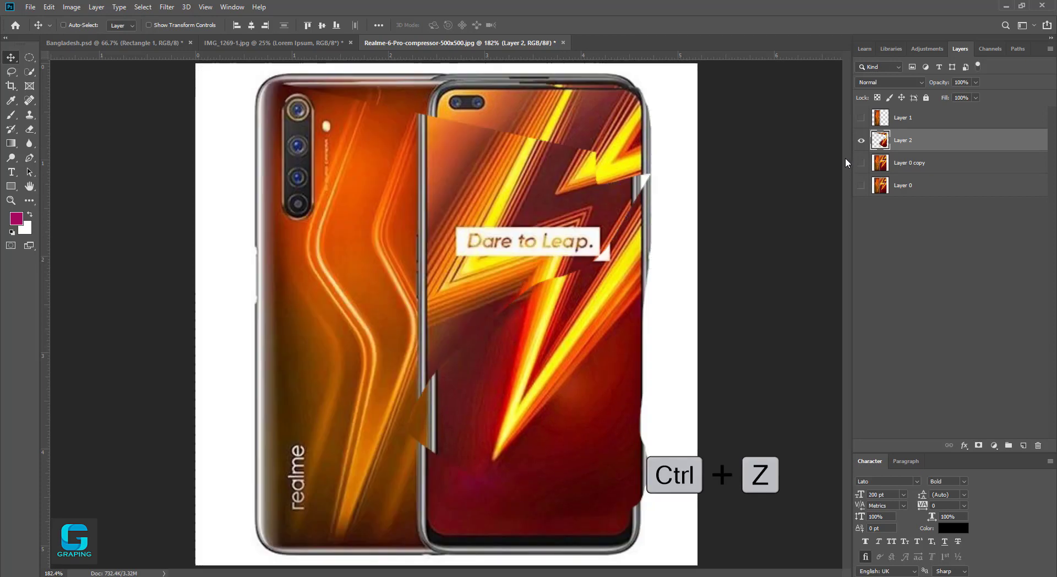
{"action": "key", "text": "ctrl+z"}
{"action": "key", "text": "ctrl+z"}
{"action": "key", "text": "ctrl+z"}
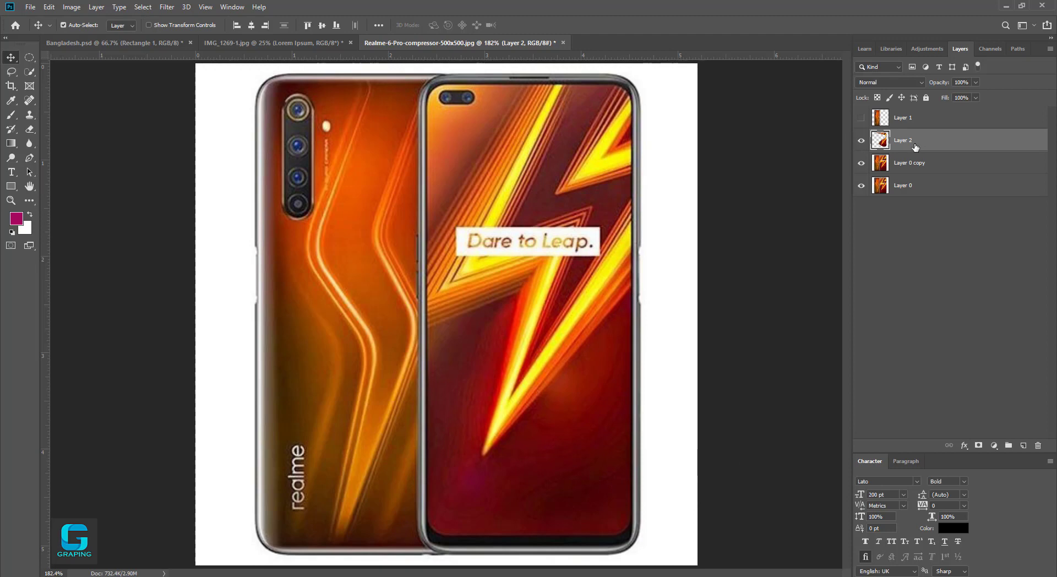
{"action": "key", "text": "Delete"}
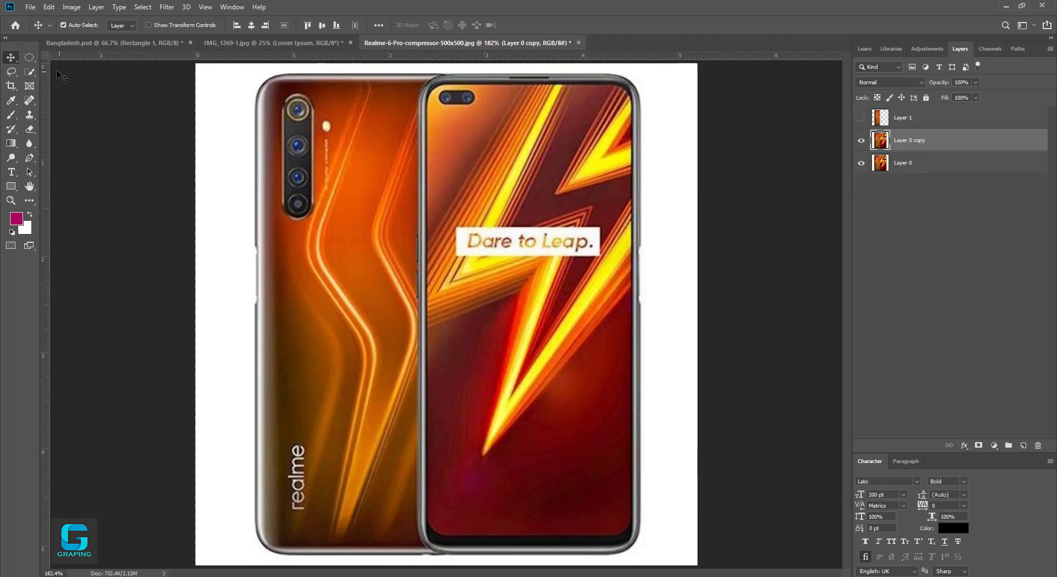
Trace a freehand lasso selection around the outline of both phones on Layer 0 copy, and hide Layer 0.
{"action": "left_click", "coordinate": [11, 71]}
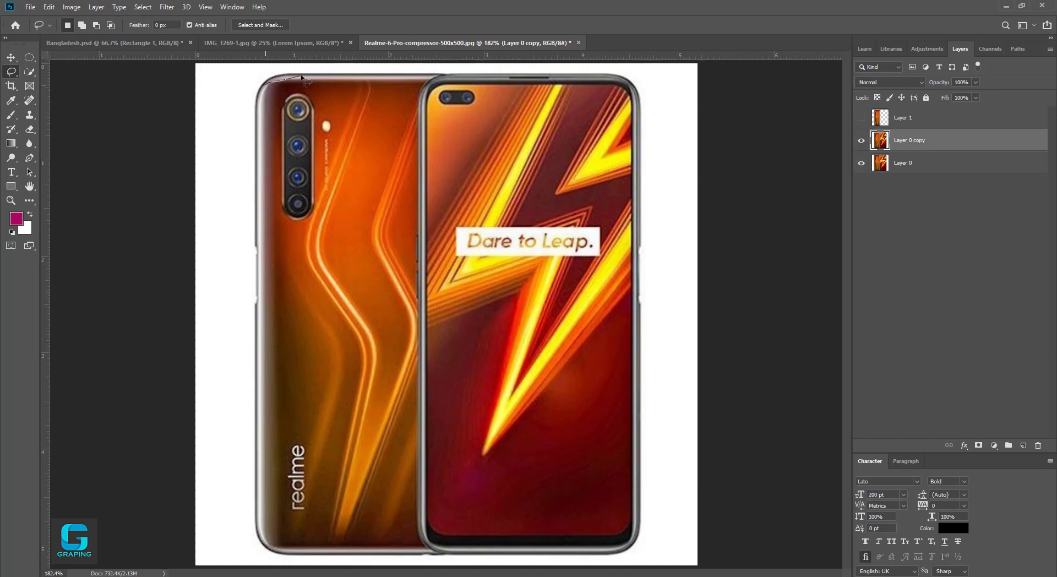
{"action": "left_click_drag", "start_coordinate": [302, 76], "coordinate": [403, 76]}
{"action": "mouse_move", "coordinate": [521, 77]}
{"action": "left_mouse_down"}
{"action": "mouse_move", "coordinate": [626, 80]}
{"action": "mouse_move", "coordinate": [633, 98]}
{"action": "mouse_move", "coordinate": [643, 436]}
{"action": "left_mouse_up"}
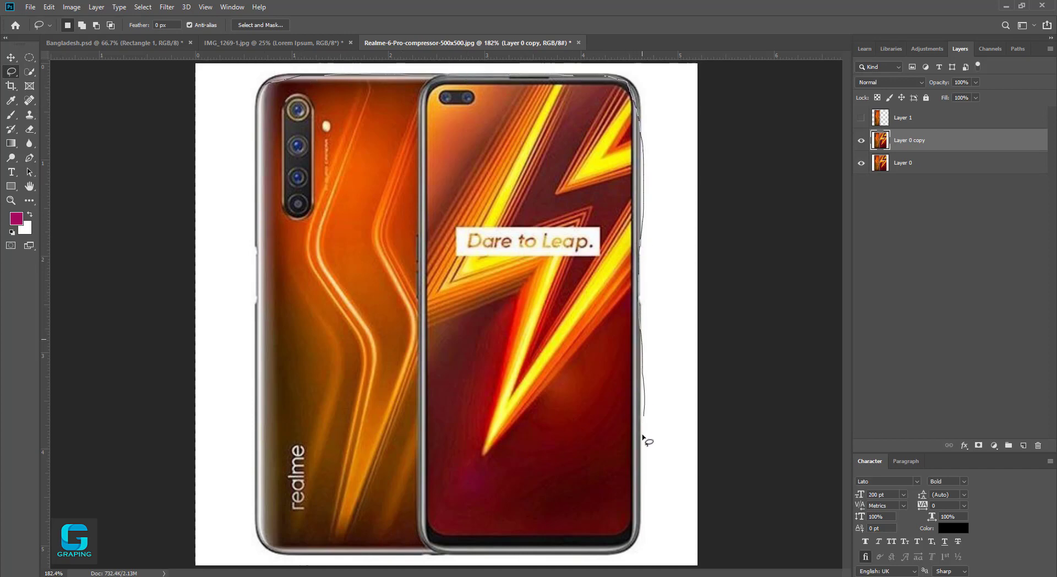
{"action": "mouse_move", "coordinate": [634, 527]}
{"action": "left_mouse_down"}
{"action": "mouse_move", "coordinate": [629, 549]}
{"action": "mouse_move", "coordinate": [599, 554]}
{"action": "mouse_move", "coordinate": [286, 559]}
{"action": "mouse_move", "coordinate": [268, 546]}
{"action": "mouse_move", "coordinate": [253, 450]}
{"action": "mouse_move", "coordinate": [268, 82]}
{"action": "left_mouse_up"}
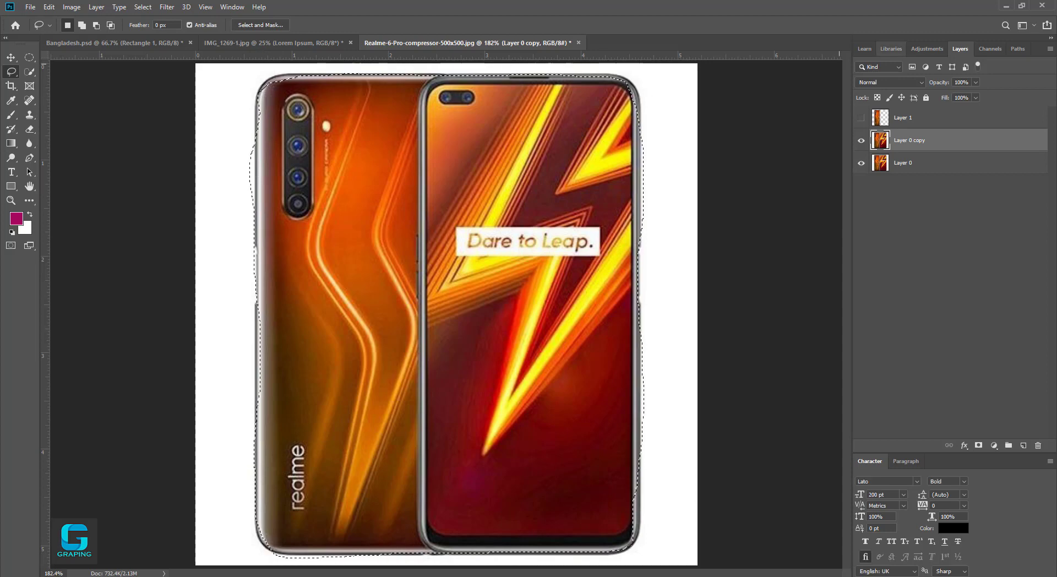
{"action": "left_click", "coordinate": [862, 163]}
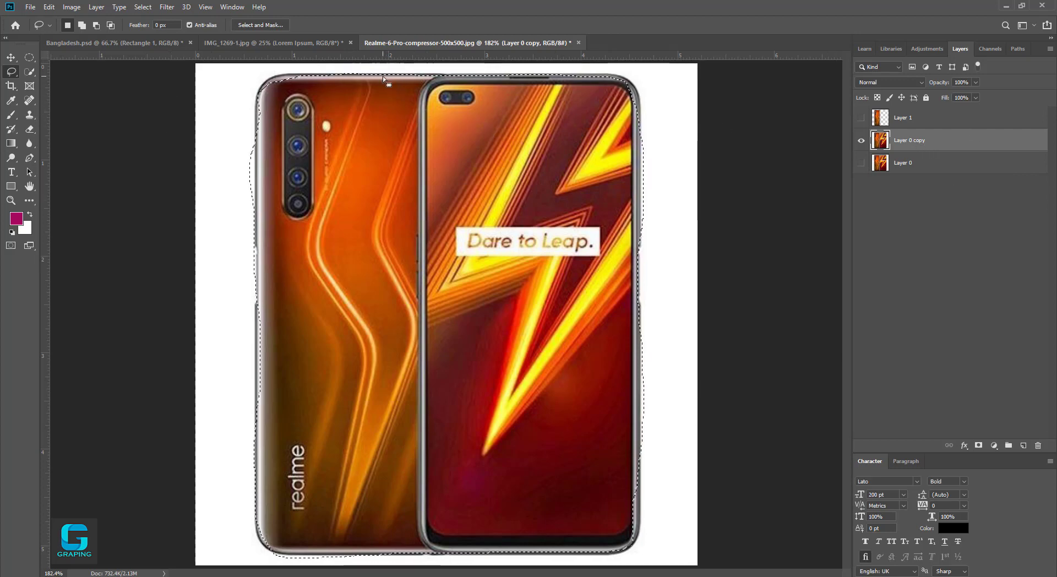
Try deleting the selected phone area from Layer 0 copy twice, undoing each deletion.
{"action": "key", "text": "BackSpace"}
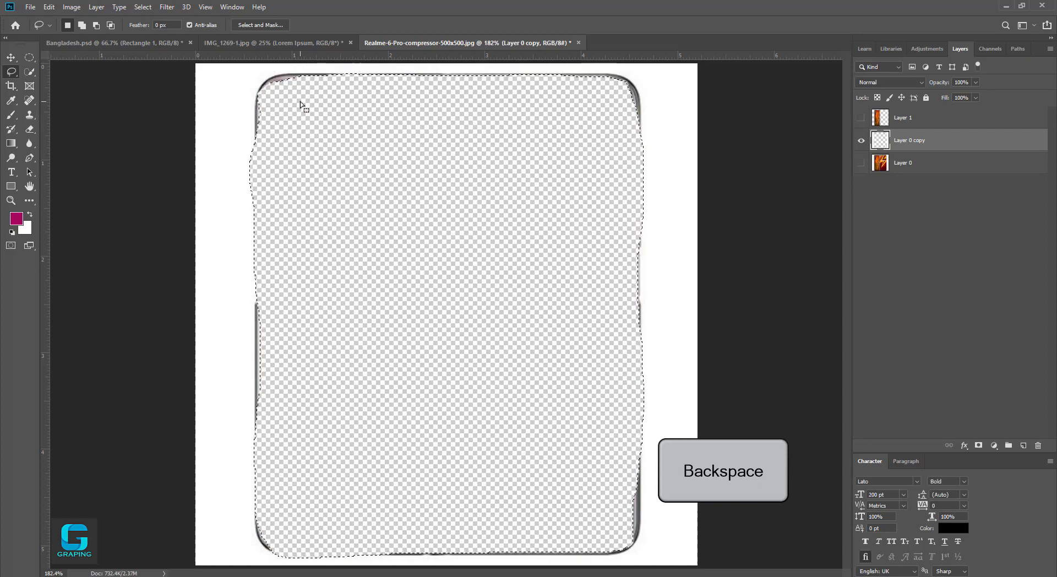
{"action": "key", "text": "ctrl+z"}
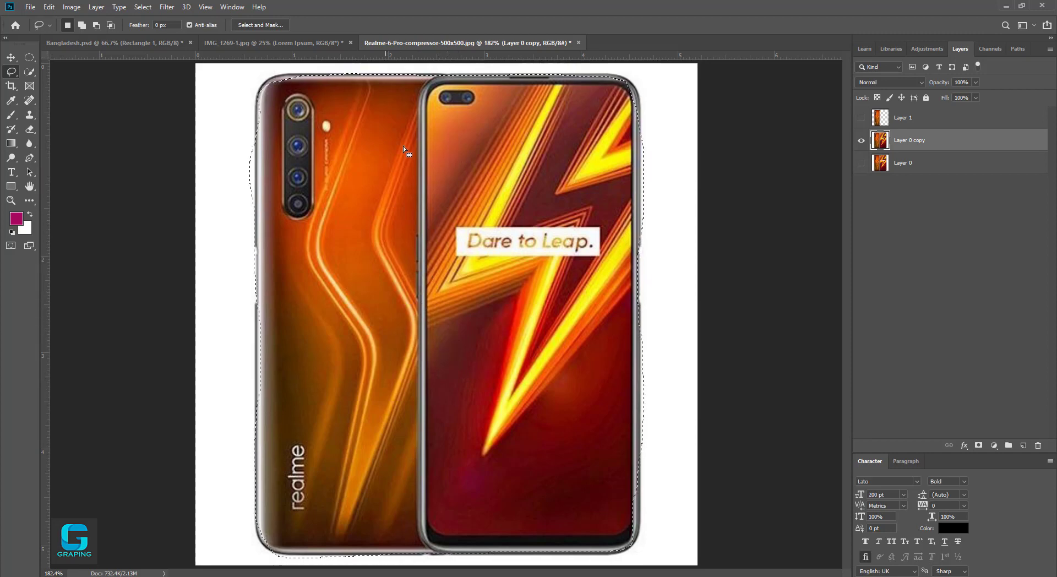
{"action": "key", "text": "BackSpace"}
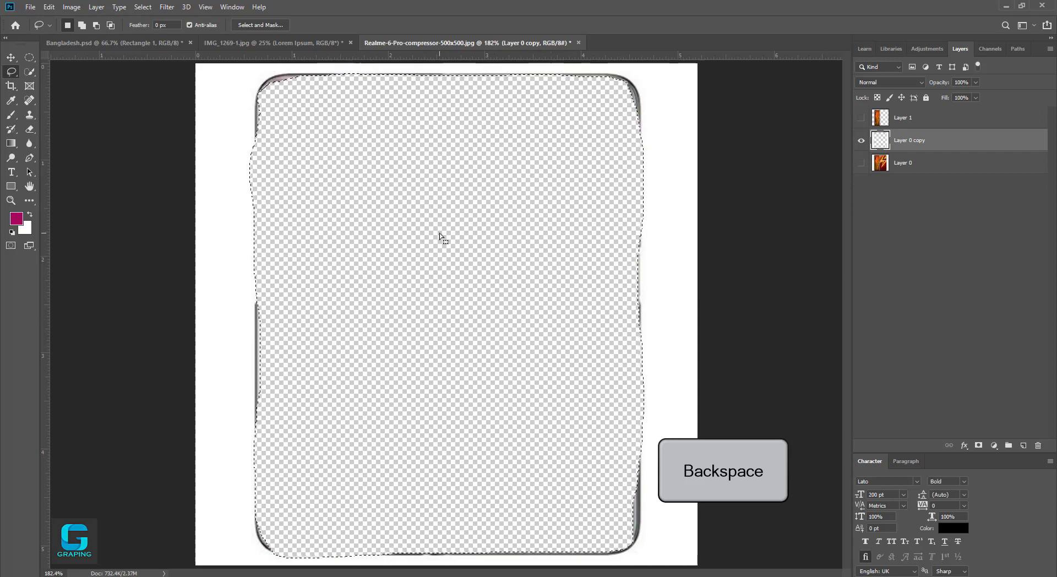
{"action": "key", "text": "ctrl+z"}
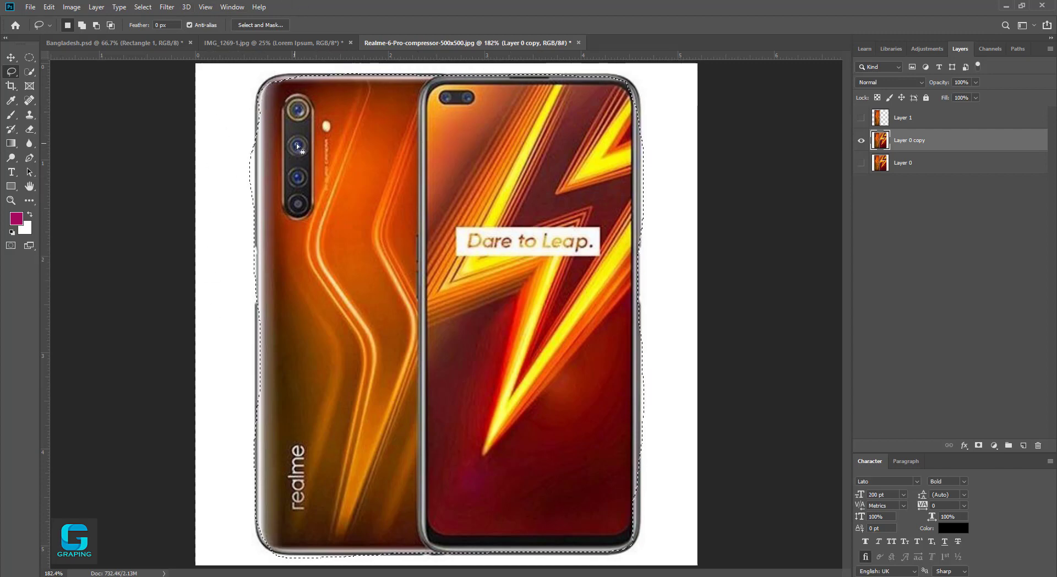
Invert the selection, delete the white background from Layer 0 copy, and inspect the cutout edges.
{"action": "left_click", "coordinate": [144, 7]}
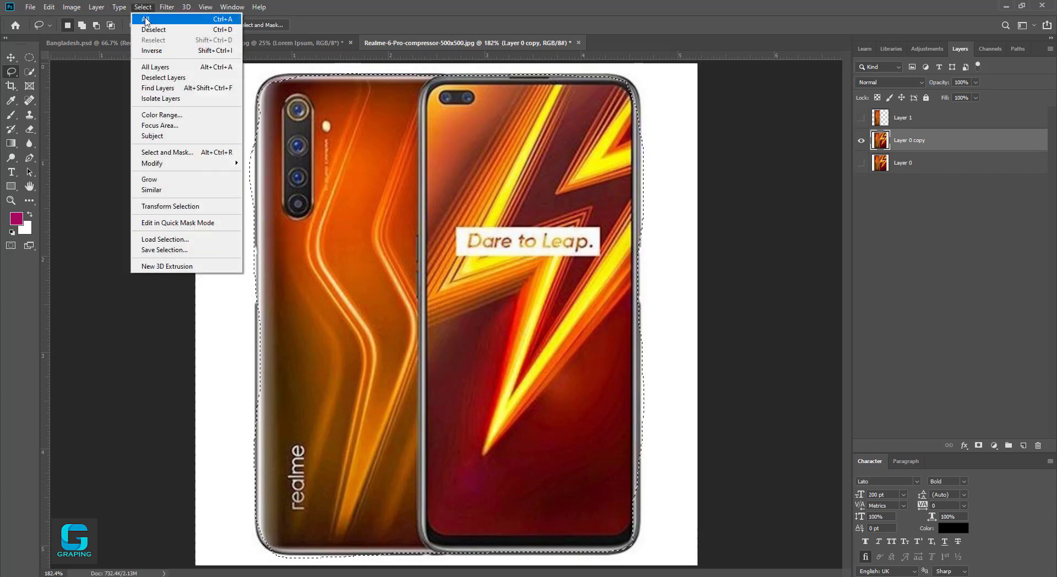
{"action": "left_click", "coordinate": [155, 52]}
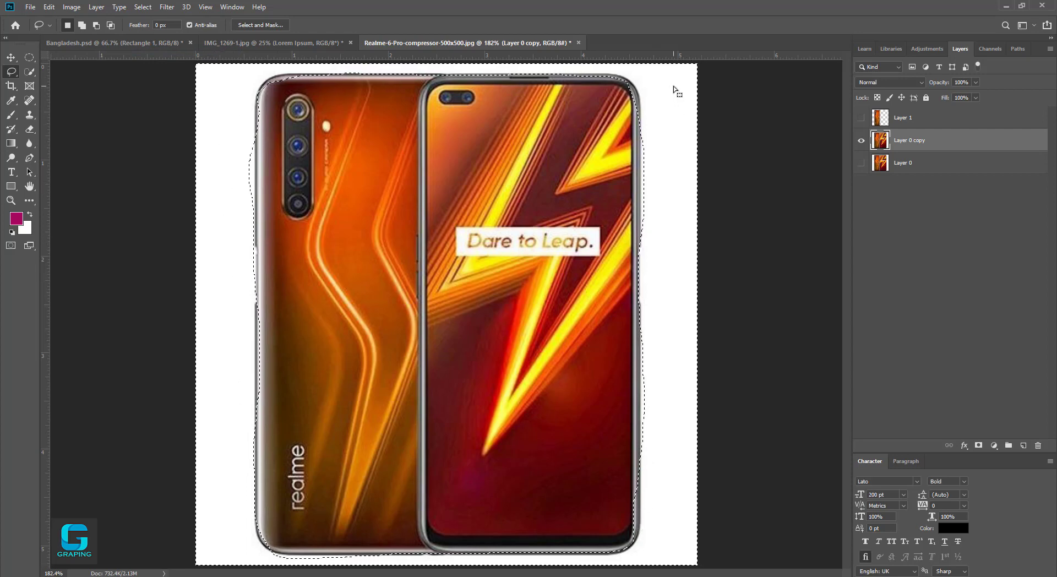
{"action": "key", "text": "BackSpace"}
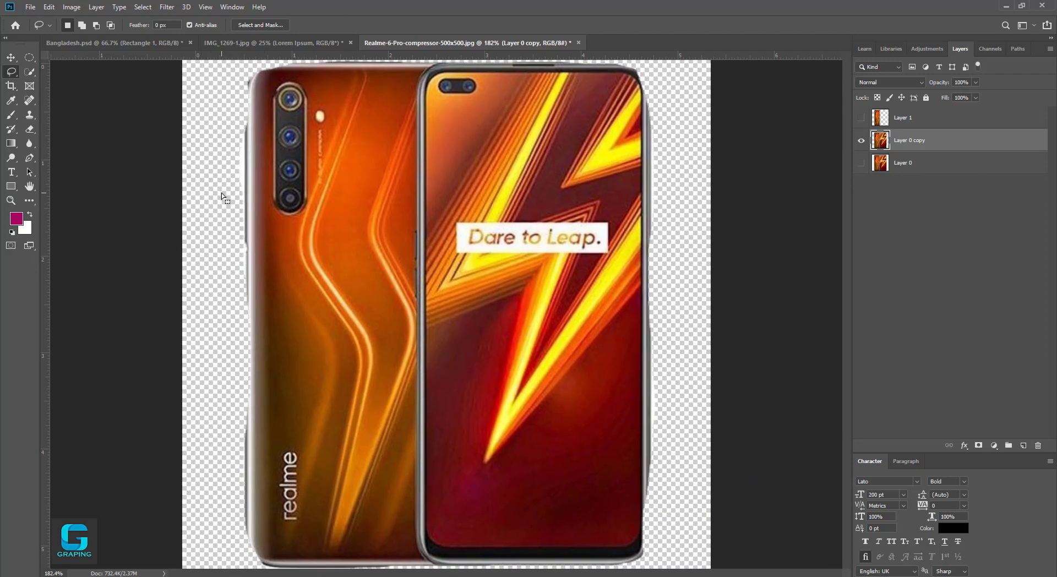
{"action": "key", "text": "ctrl+plus"}
{"action": "key", "text": "ctrl+plus"}
{"action": "left_click_drag", "start_coordinate": [221, 193], "coordinate": [408, 333]}
{"action": "key", "text": "ctrl+0"}
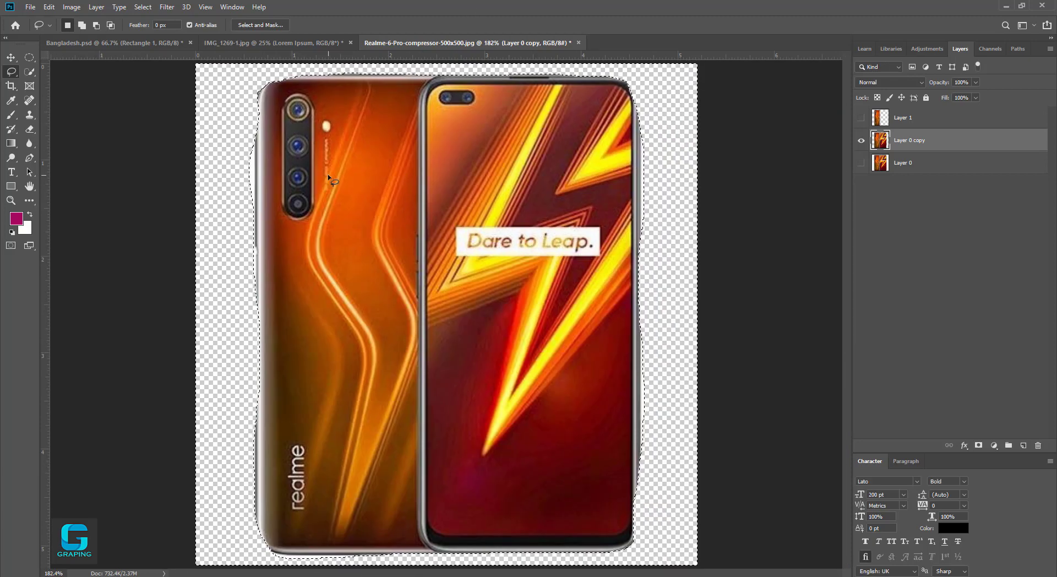
Clear the selection around the phones and dismiss the search window.
{"action": "key", "text": "ctrl+d"}
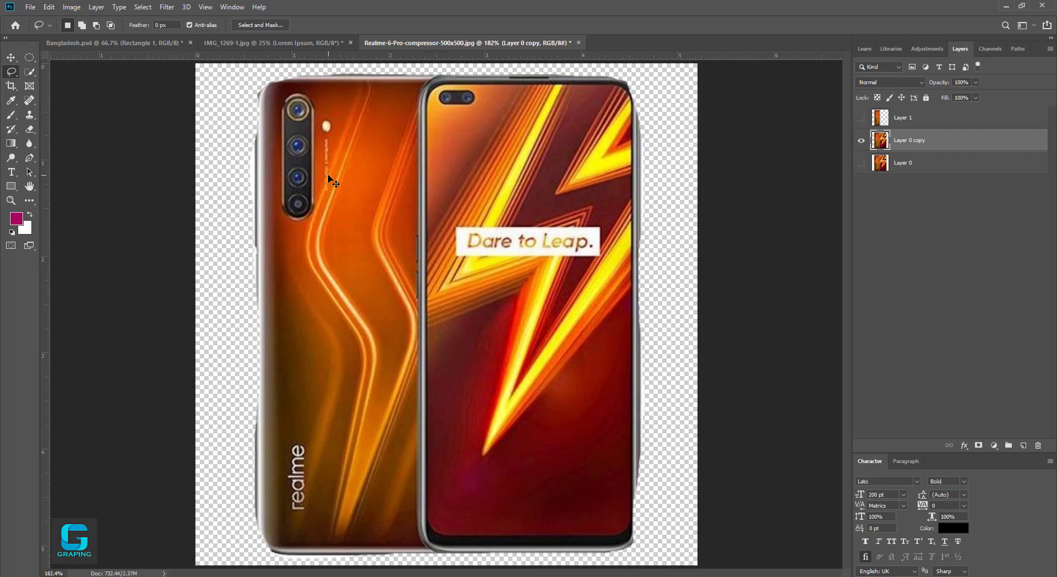
{"action": "key", "text": "ctrl+f"}
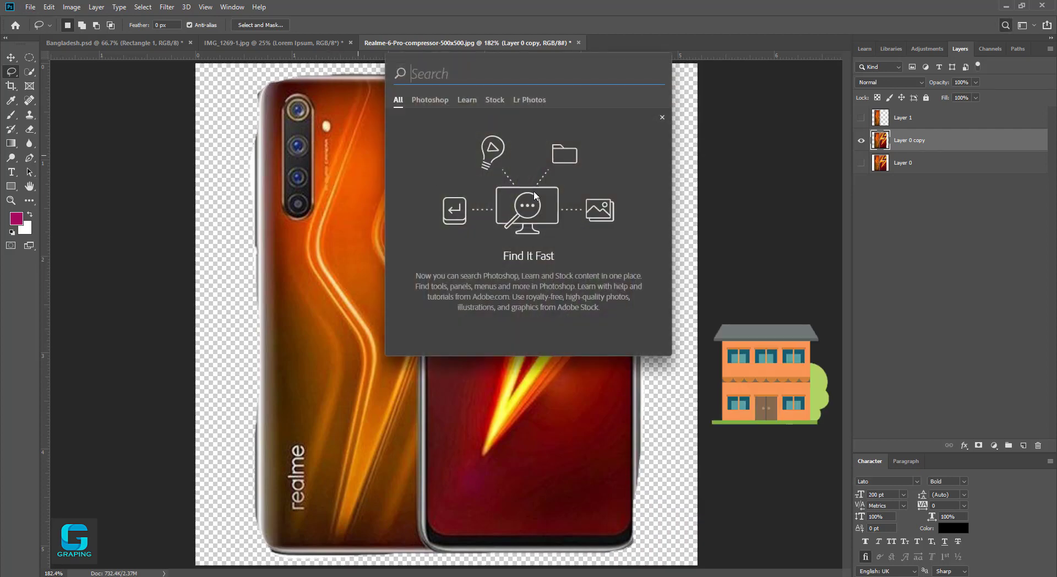
{"action": "left_click", "coordinate": [661, 117]}
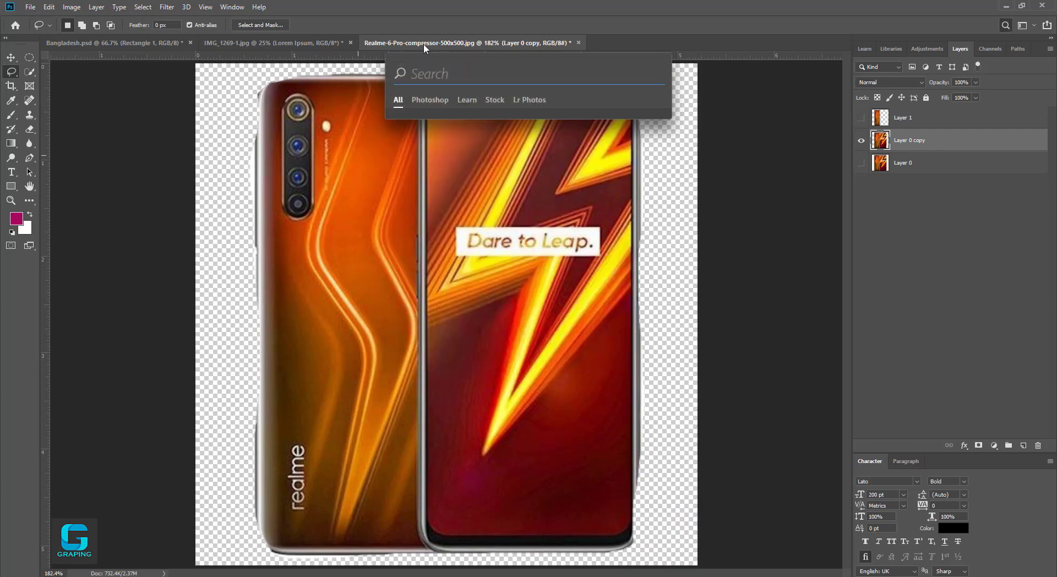
{"action": "left_click", "coordinate": [434, 175]}
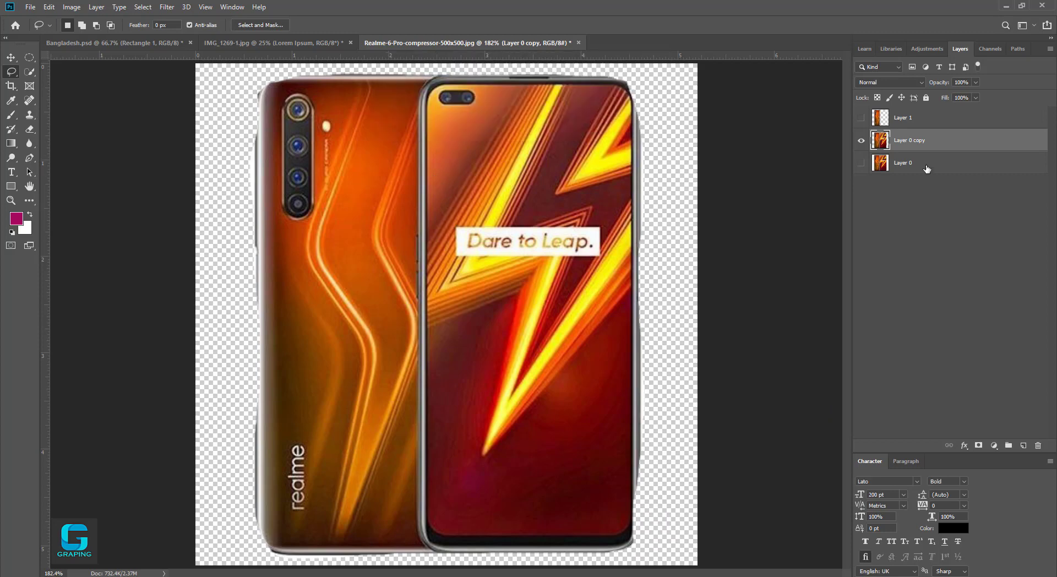
Draw a 500 × 512 px rectangle shape over the whole canvas, directly above Layer 0.
{"action": "left_click", "coordinate": [904, 168]}
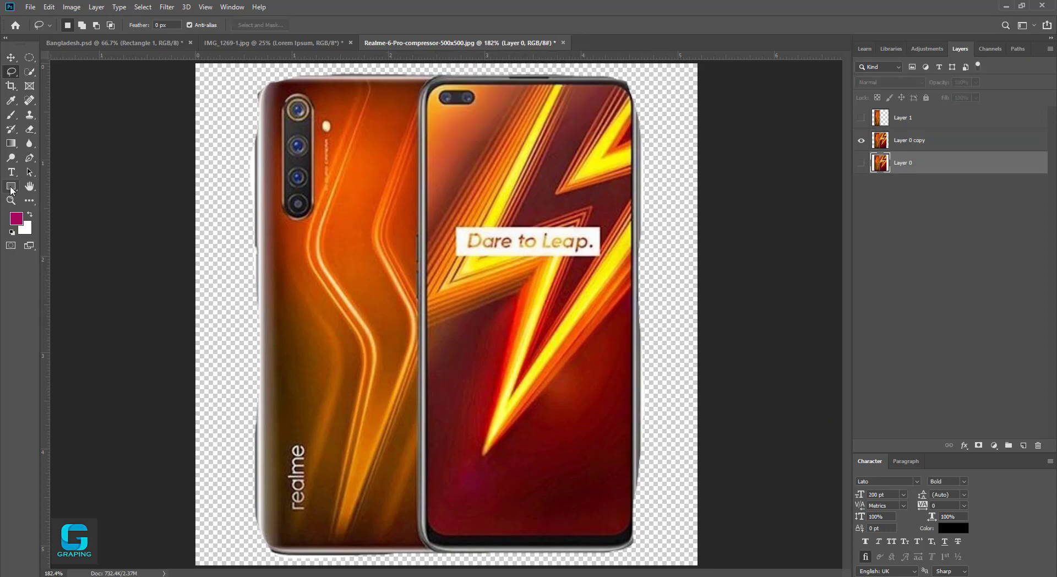
{"action": "left_click", "coordinate": [11, 186]}
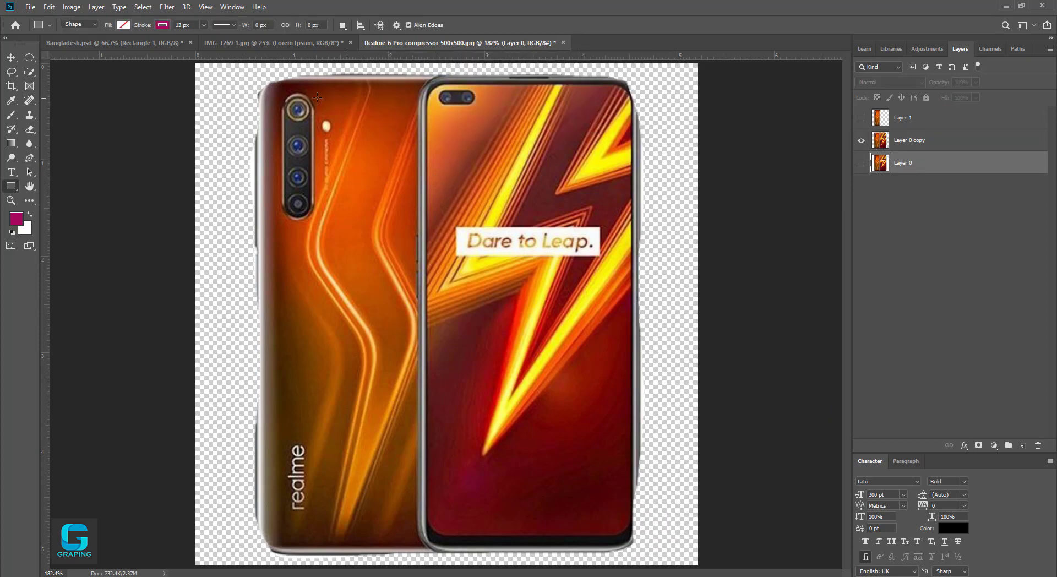
{"action": "left_click_drag", "start_coordinate": [196, 65], "coordinate": [696, 574]}
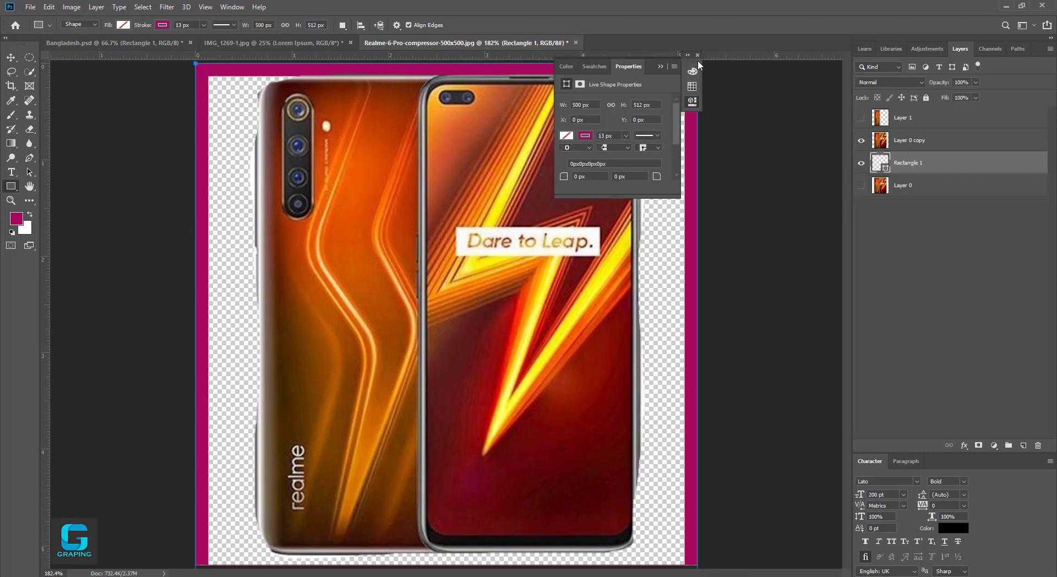
Remove the stroke from Rectangle 1, fill it with yellow, and collapse its shape properties.
{"action": "left_click", "coordinate": [585, 136]}
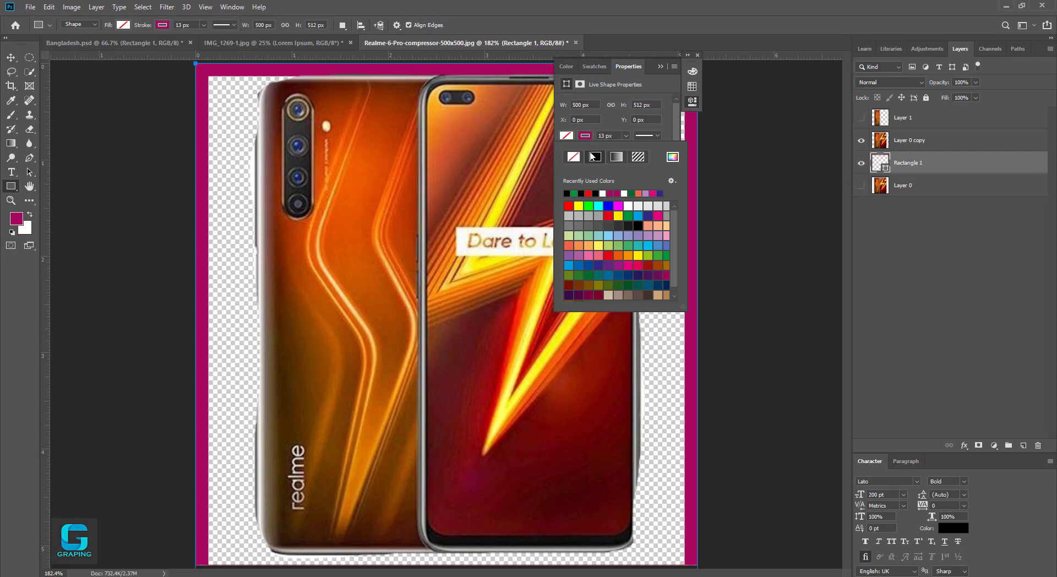
{"action": "left_click", "coordinate": [578, 156]}
{"action": "left_click", "coordinate": [566, 136]}
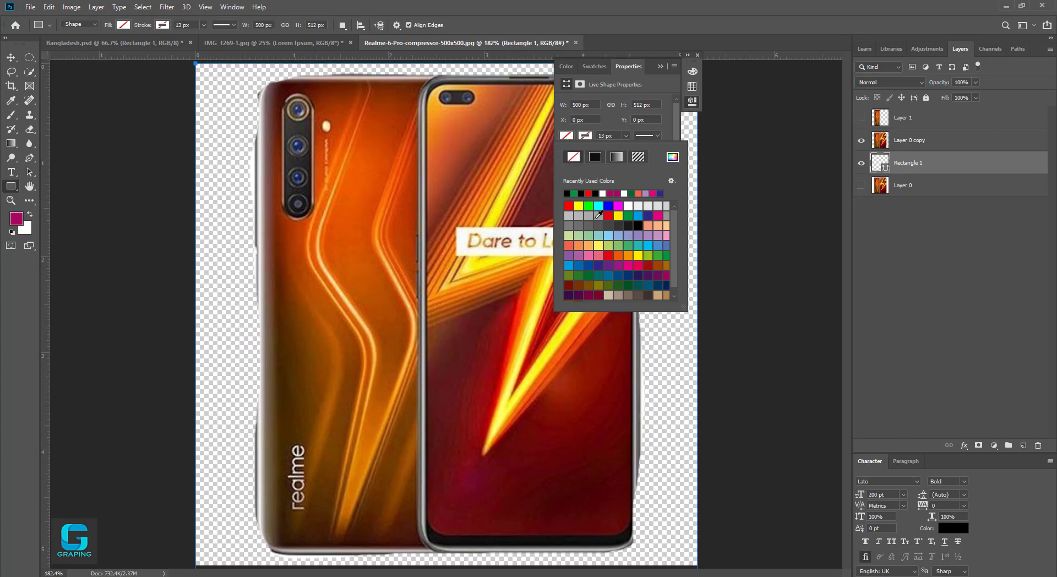
{"action": "left_click", "coordinate": [617, 213]}
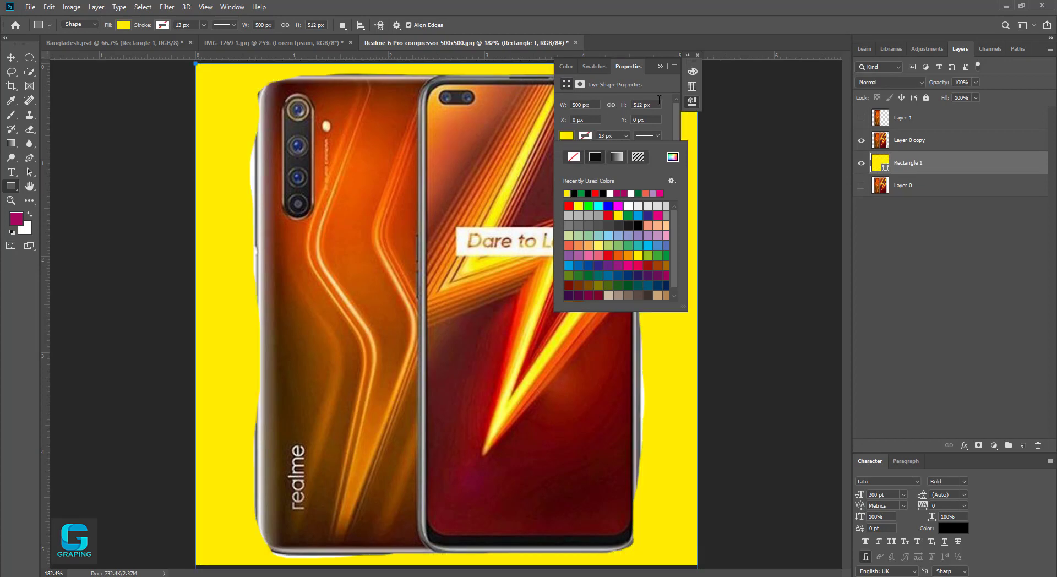
{"action": "left_click", "coordinate": [660, 67]}
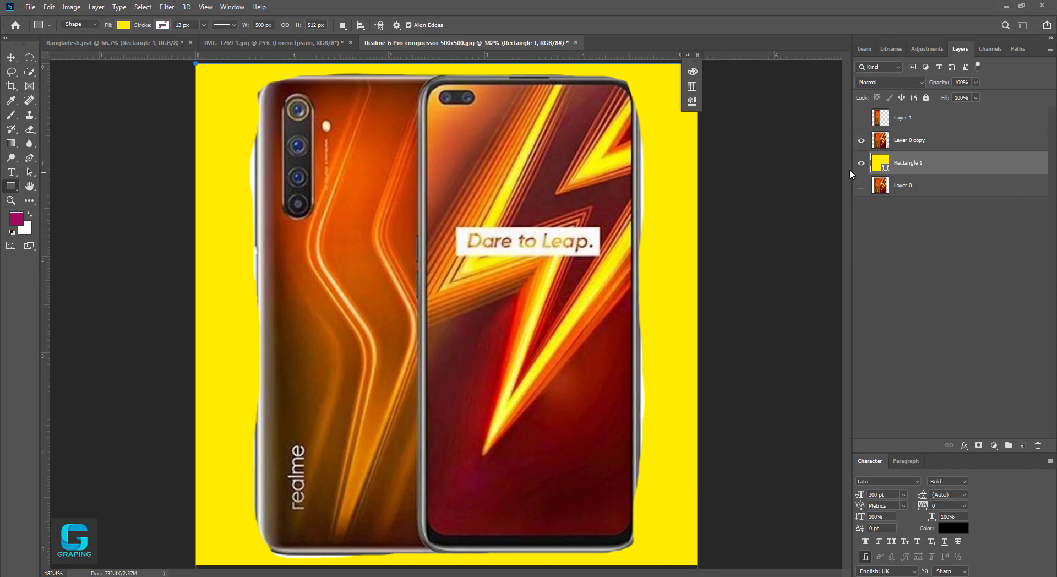
Toggle the visibility of Layer 0 copy and compare it with the yellow Rectangle 1 layer beneath.
{"action": "left_click", "coordinate": [862, 141]}
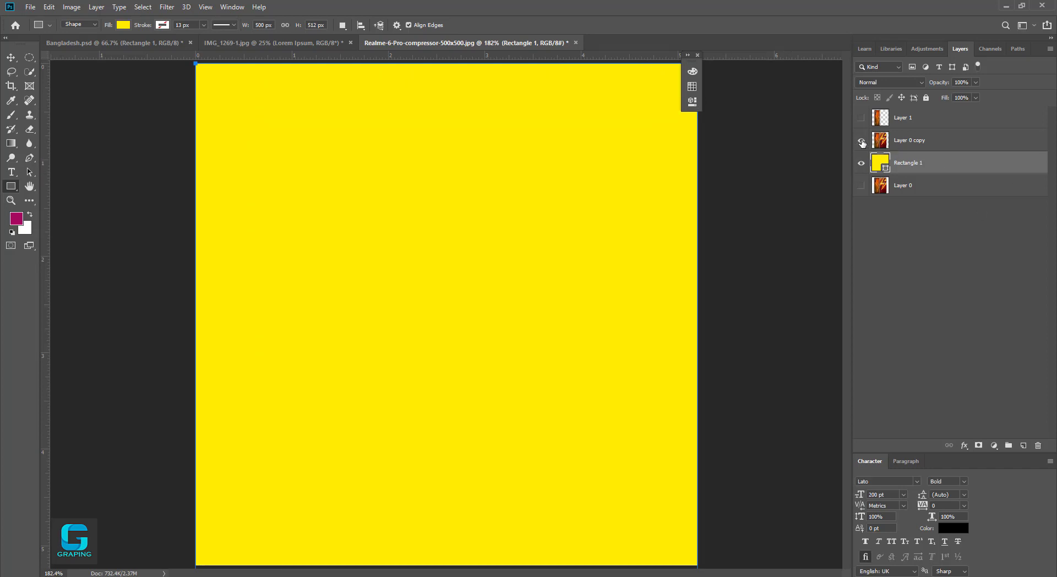
{"action": "left_click_drag", "start_coordinate": [912, 164], "coordinate": [887, 155]}
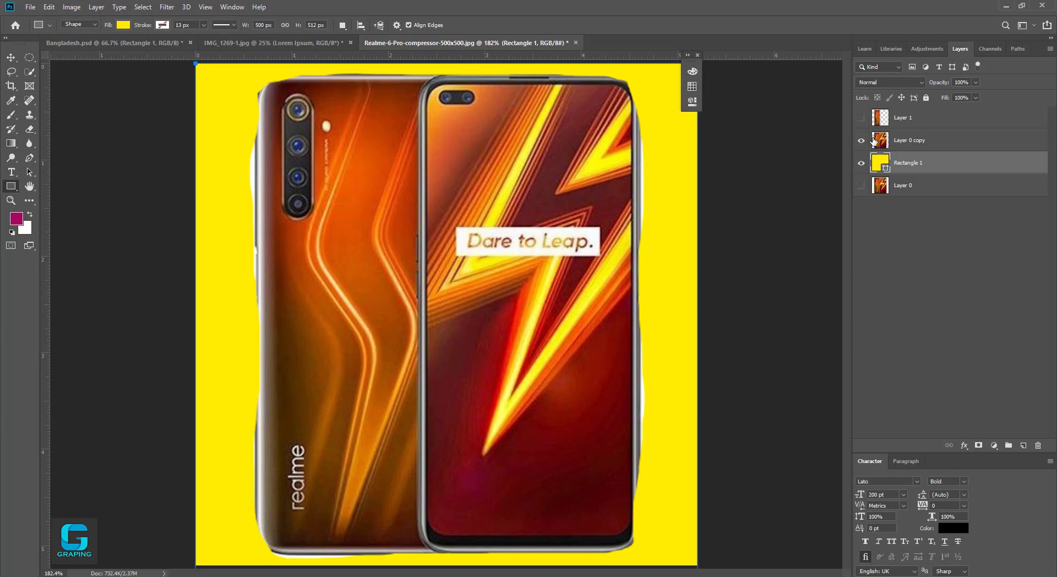
{"action": "left_click", "coordinate": [906, 142]}
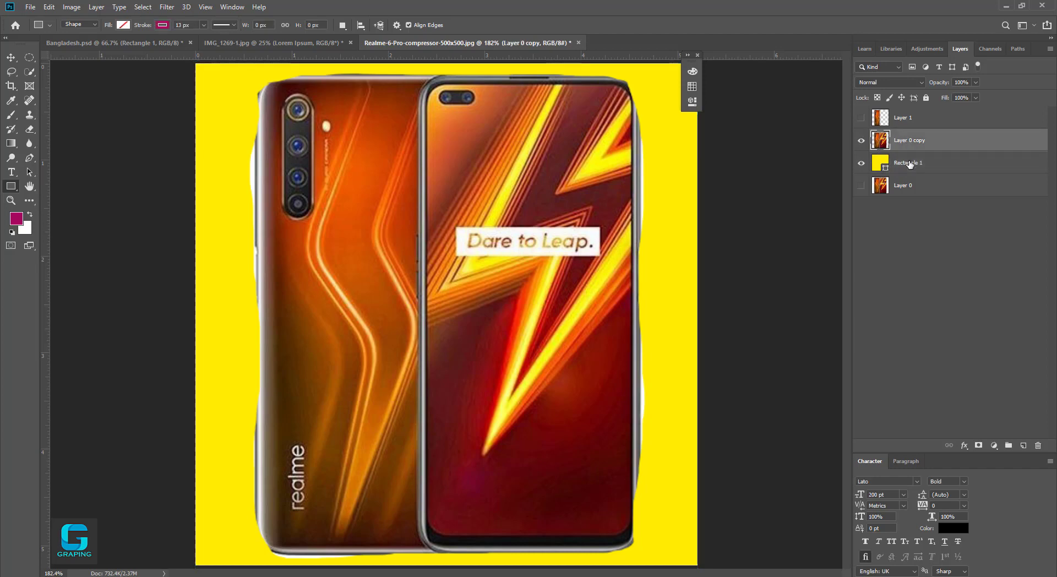
{"action": "left_click", "coordinate": [898, 162]}
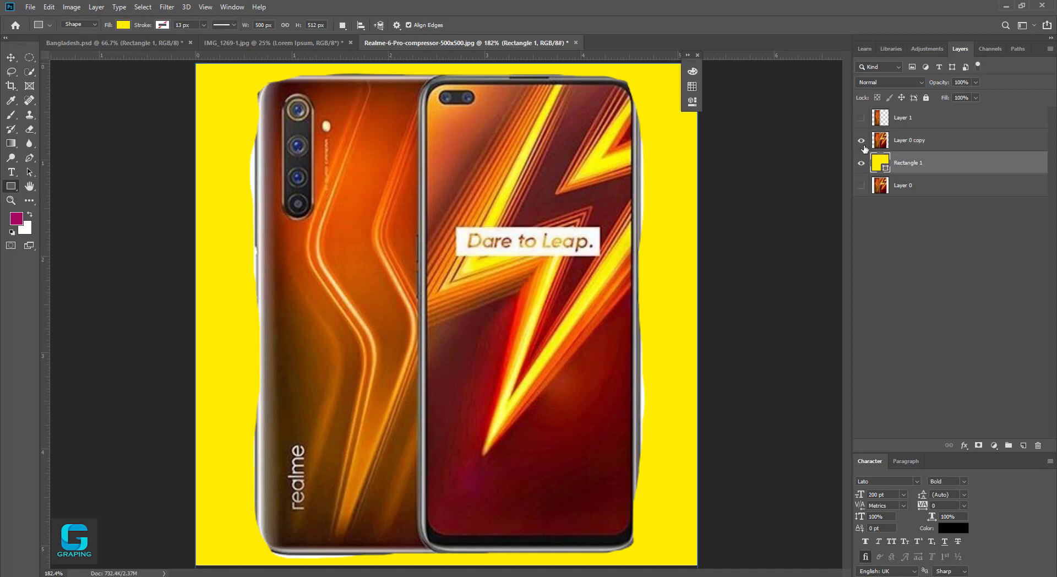
{"action": "left_click", "coordinate": [913, 141]}
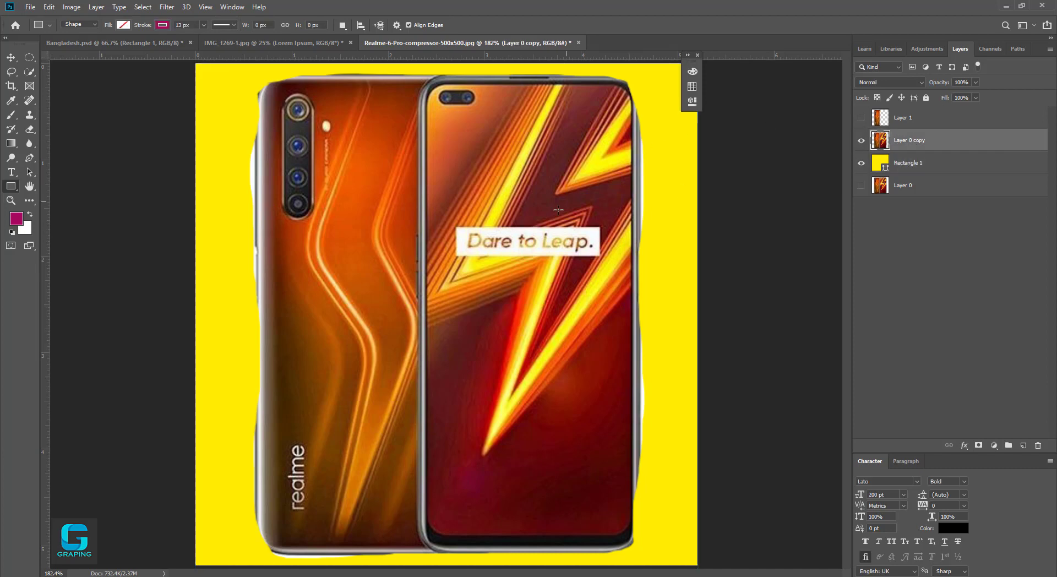
Try moving the phone cutout on Layer 0 copy about 20 px right and 19 px down, and show its Free Transform box.
{"action": "left_click", "coordinate": [10, 56]}
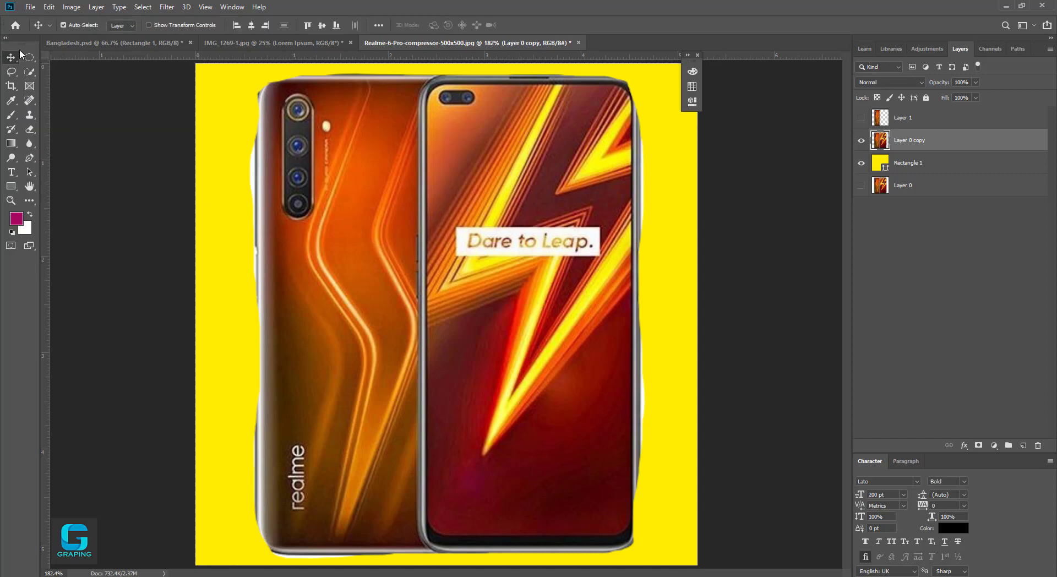
{"action": "left_click_drag", "start_coordinate": [406, 225], "coordinate": [431, 253]}
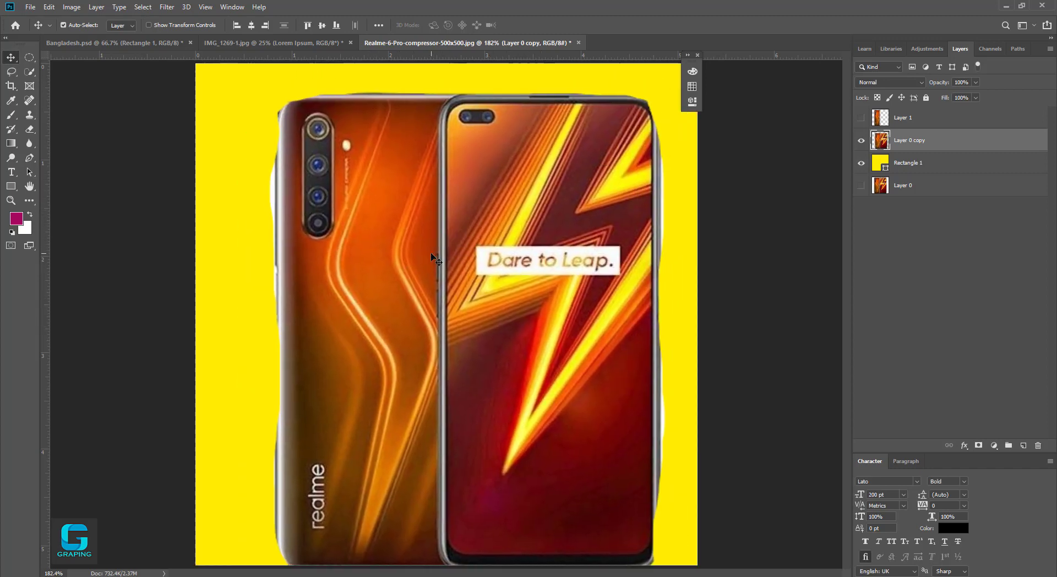
{"action": "key", "text": "ctrl+t"}
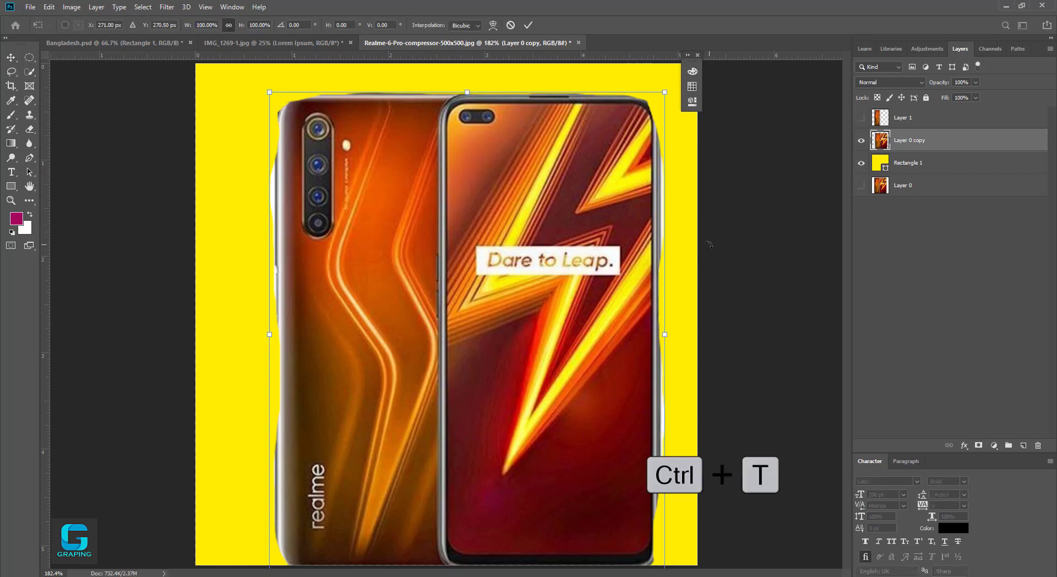
{"action": "key", "text": "Return"}
Try shrinking yellow Rectangle 1 with Free Transform to about 44.60% width and 91.41% height, and cancel the transform.
{"action": "left_click", "coordinate": [914, 163]}
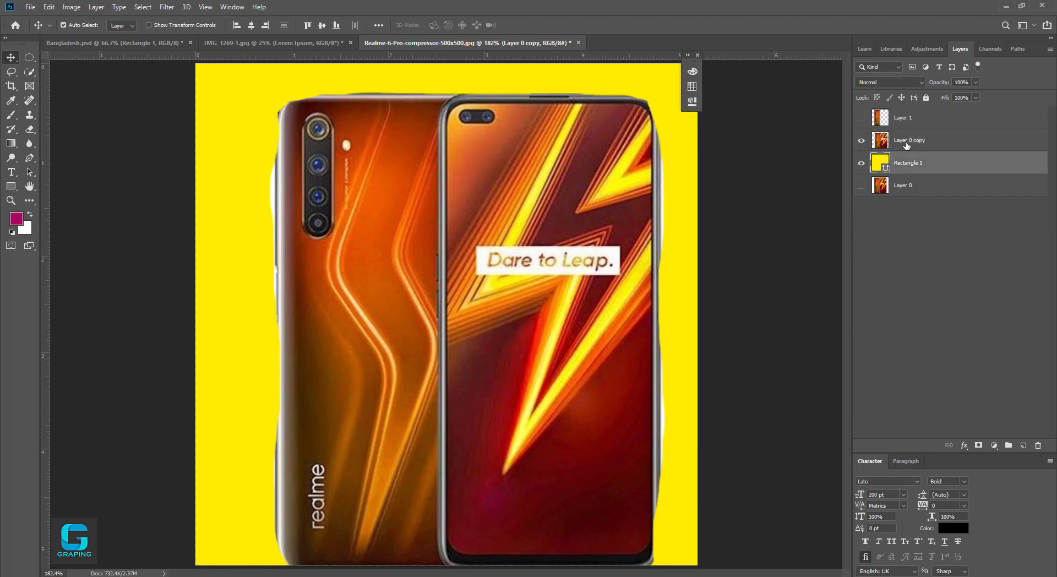
{"action": "left_click", "coordinate": [906, 141]}
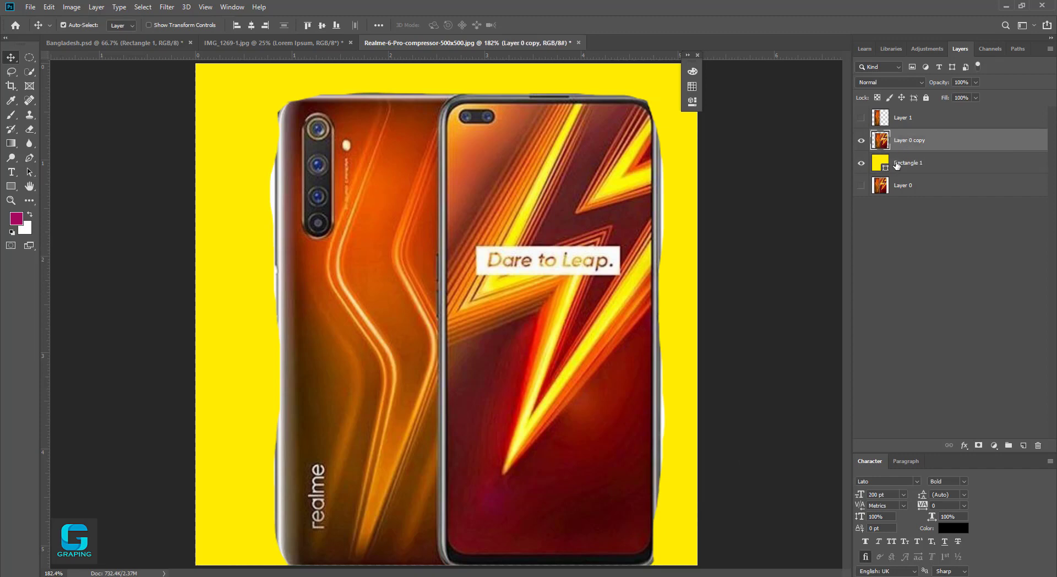
{"action": "left_click", "coordinate": [897, 165]}
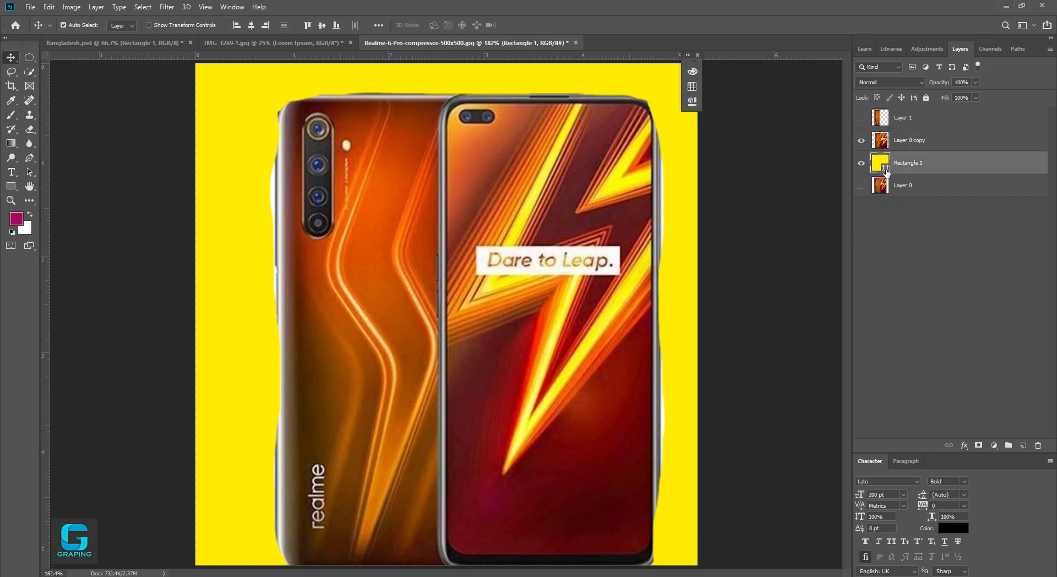
{"action": "left_click", "coordinate": [421, 213]}
{"action": "key", "text": "ctrl+t"}
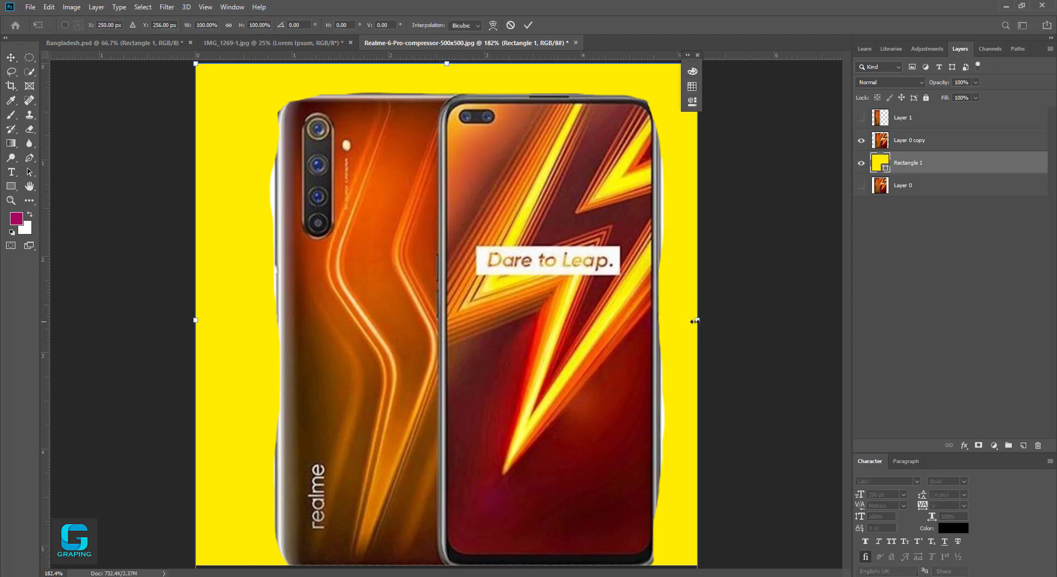
{"action": "left_click_drag", "start_coordinate": [695, 321], "coordinate": [478, 319]}
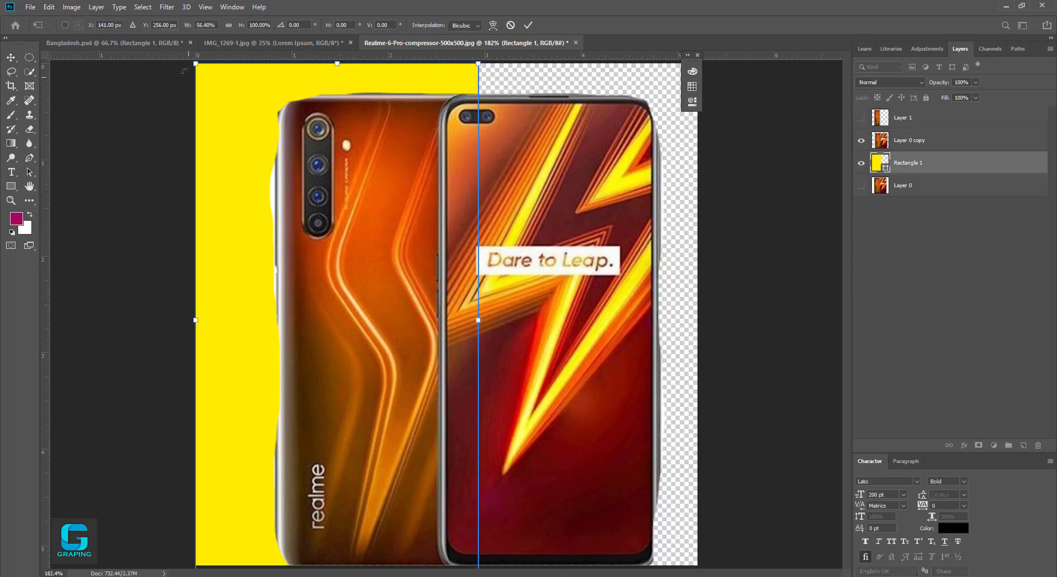
{"action": "left_click_drag", "start_coordinate": [194, 64], "coordinate": [253, 109]}
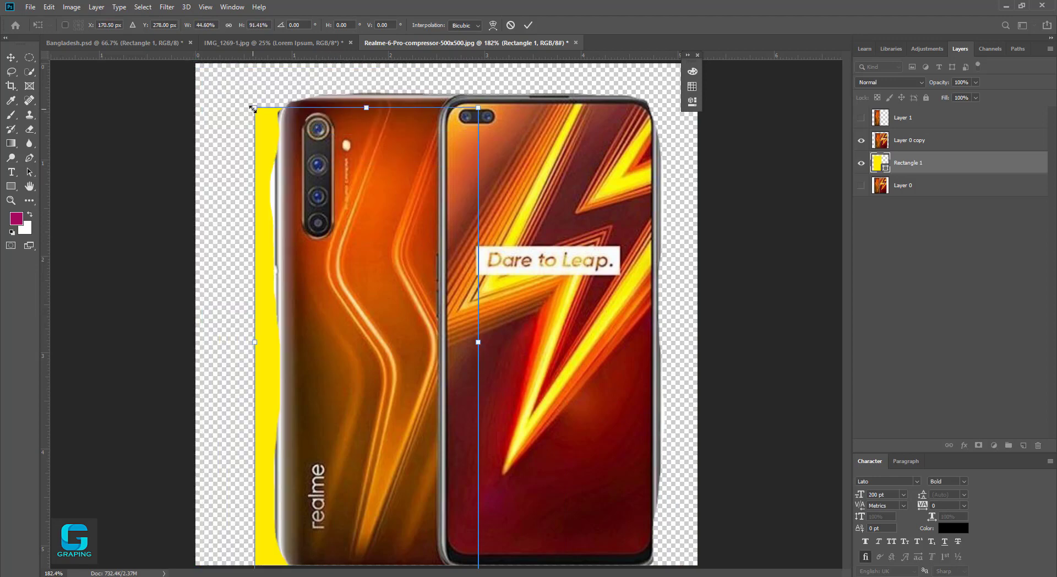
{"action": "key", "text": "Escape"}
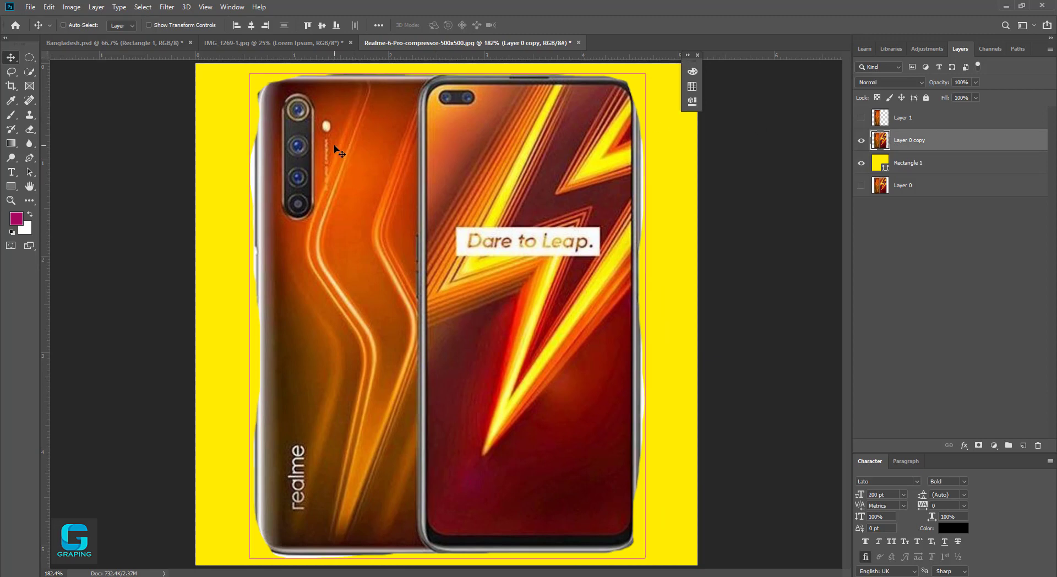
Scale the phone cutout on Layer 0 copy to about 11.49% and place it near the canvas's upper edge.
{"action": "key", "text": "ctrl+t"}
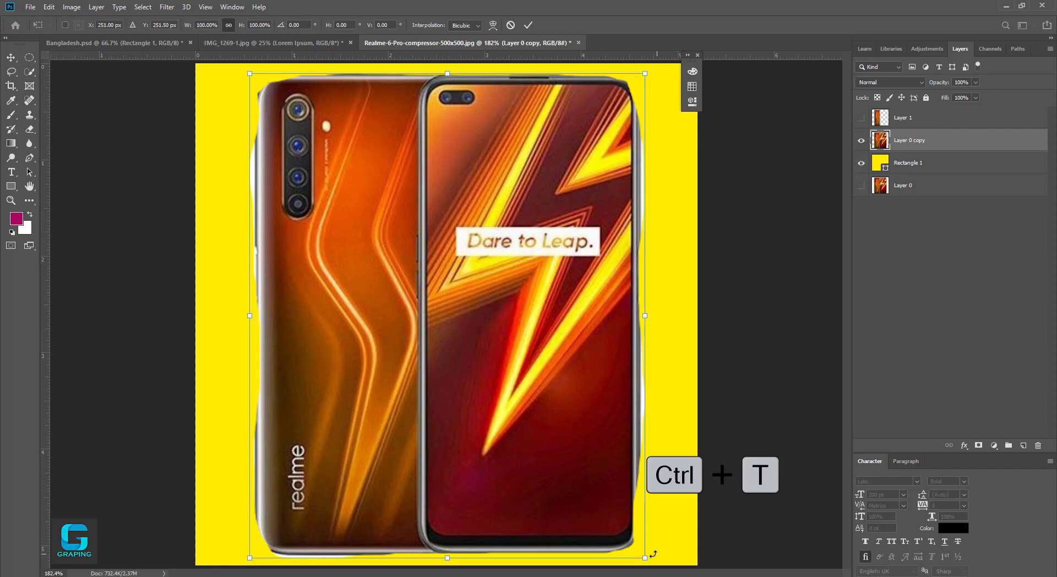
{"action": "left_click_drag", "start_coordinate": [624, 523], "coordinate": [400, 144]}
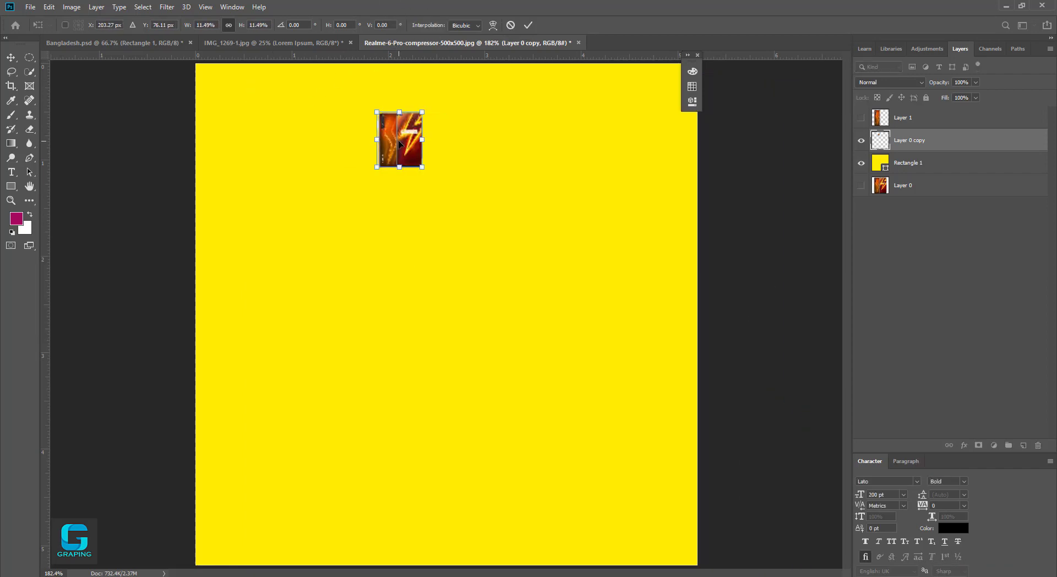
{"action": "key", "text": "Return"}
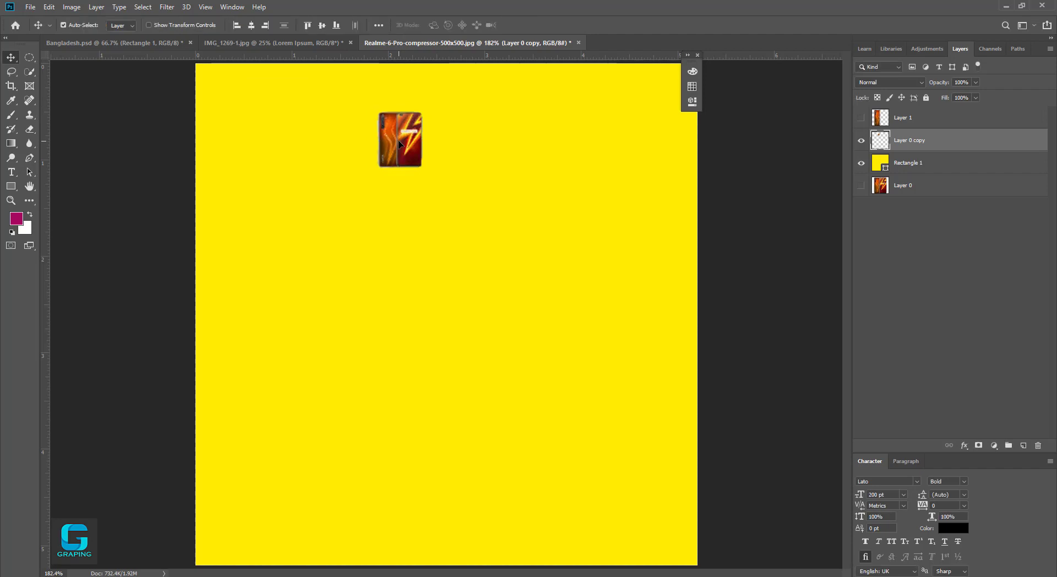
Duplicate the small phone cutout sideways to build a horizontal row of seven phones near the canvas's upper edge.
{"action": "left_click_drag", "start_coordinate": [398, 140], "coordinate": [290, 138]}
{"action": "left_click", "coordinate": [312, 244]}
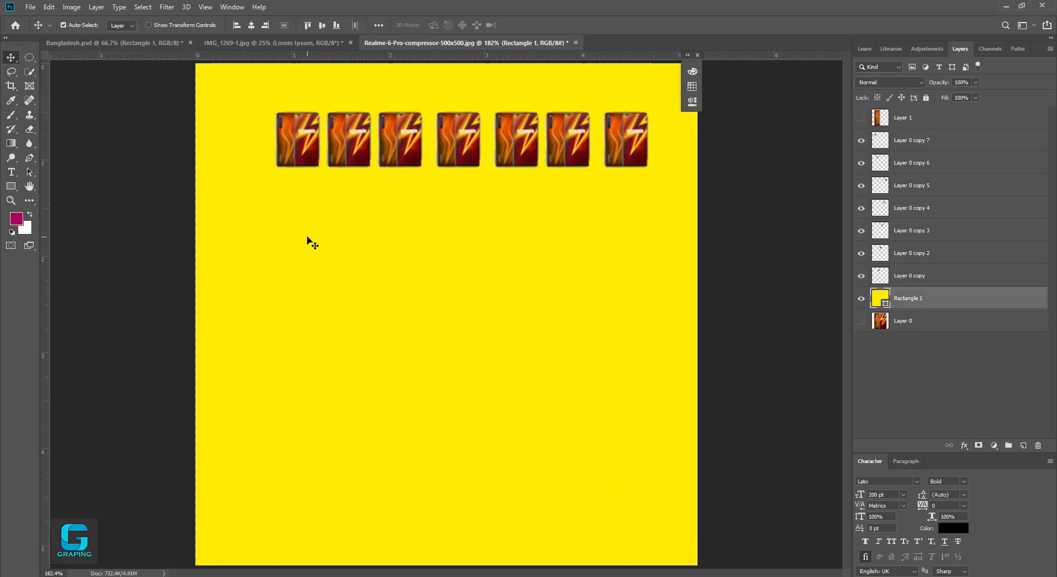
{"action": "key", "text": "alt+Tab"}
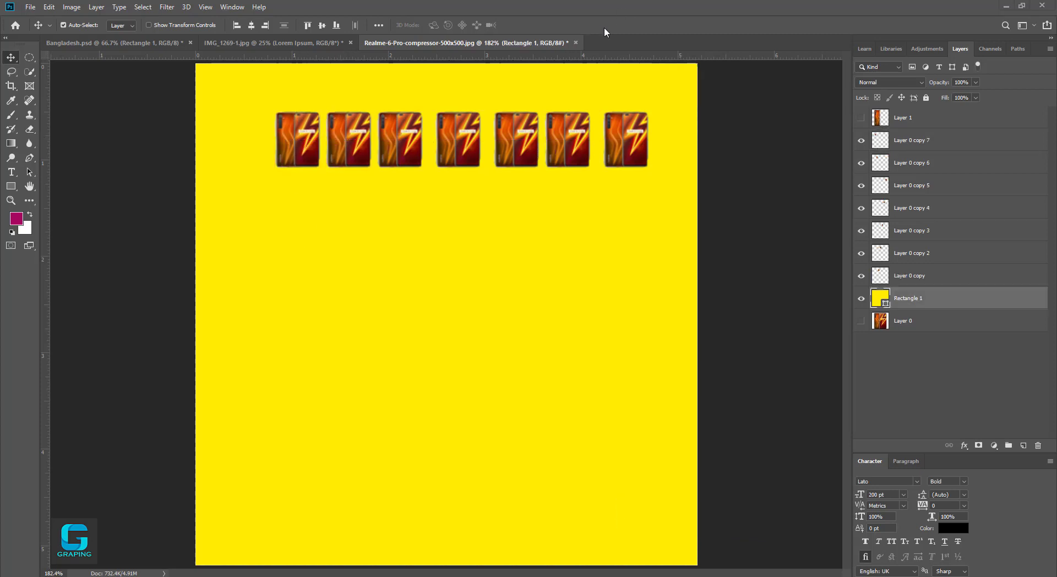
Duplicate the small phone cutouts downward and sideways to build a second row of six phones beneath the first.
{"action": "left_click", "coordinate": [619, 147]}
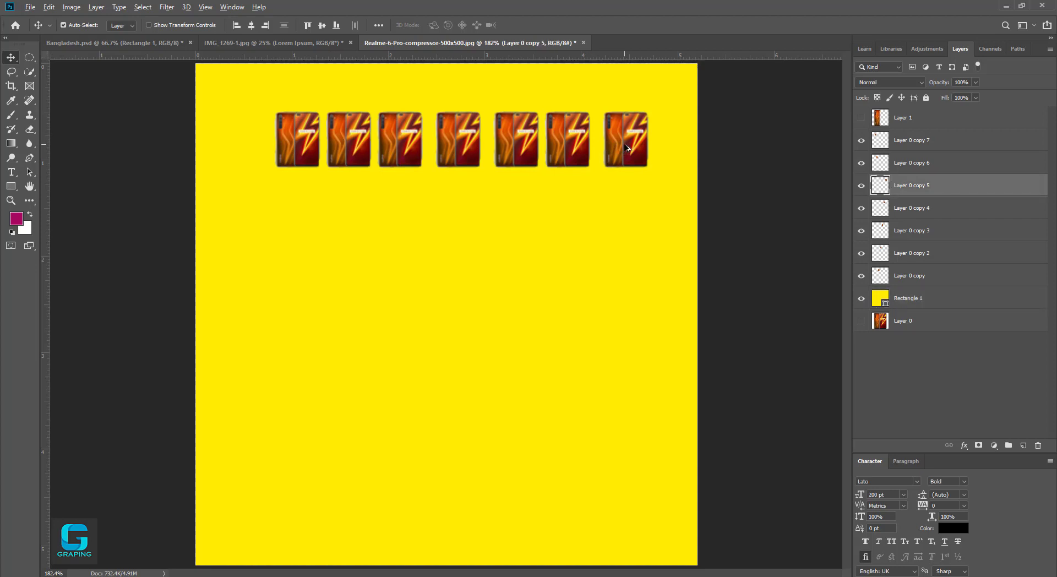
{"action": "left_click_drag", "start_coordinate": [627, 148], "coordinate": [516, 212]}
{"action": "key", "text": "ctrl+plus"}
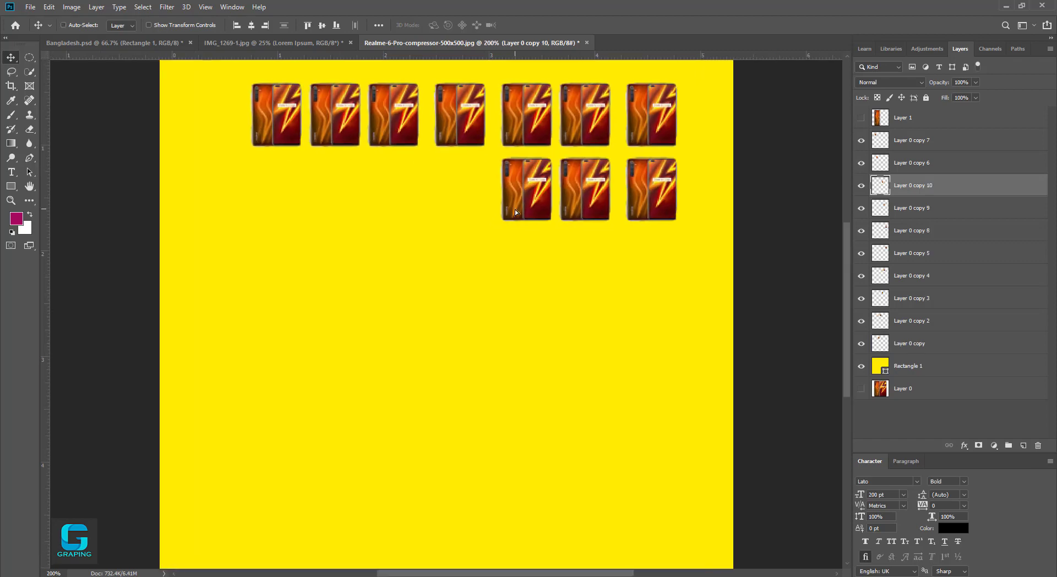
{"action": "key", "text": "ctrl+plus"}
{"action": "left_click_drag", "start_coordinate": [567, 183], "coordinate": [496, 336]}
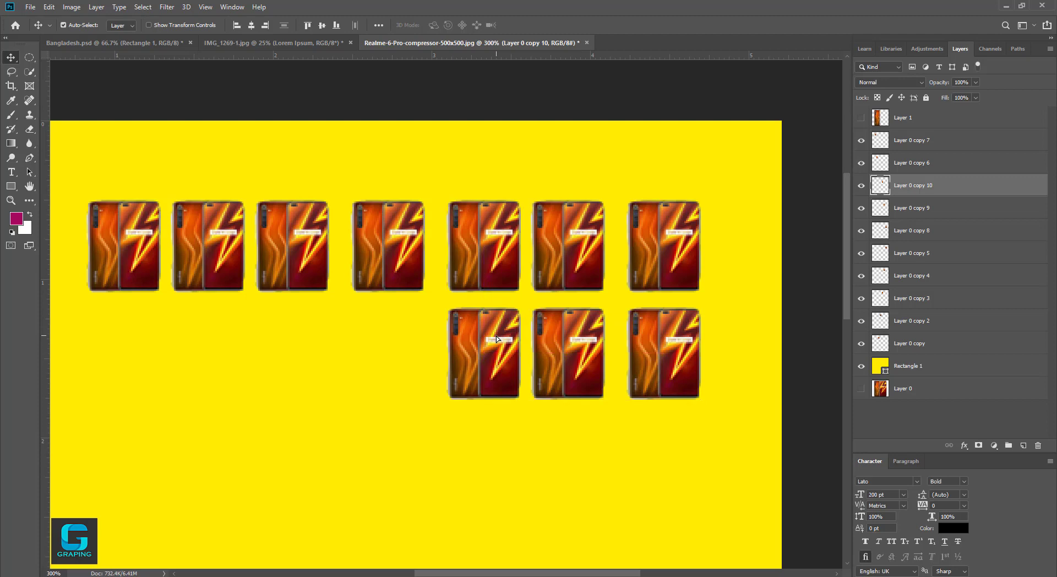
{"action": "left_click_drag", "start_coordinate": [496, 336], "coordinate": [404, 340]}
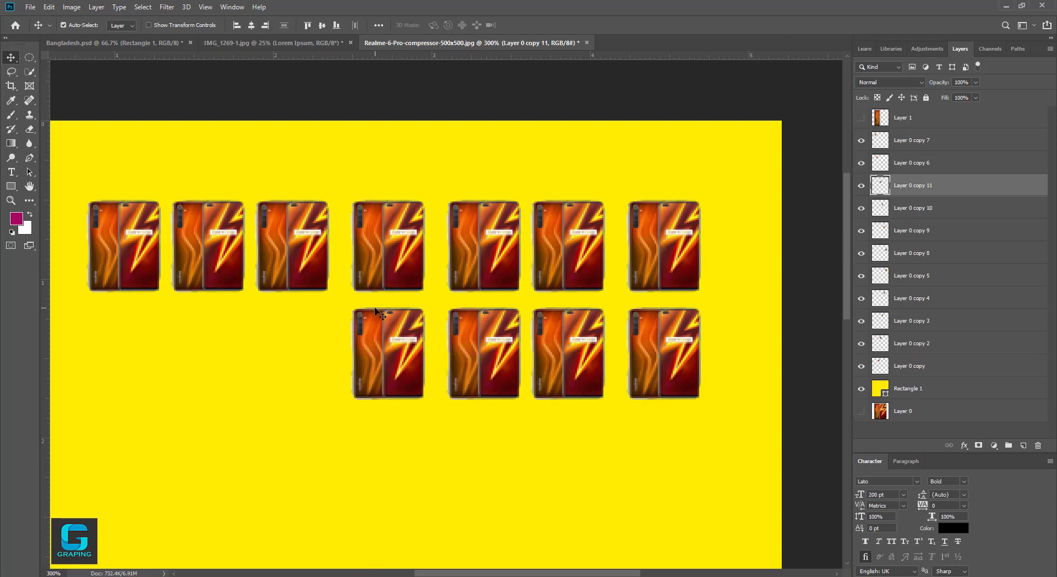
{"action": "left_click_drag", "start_coordinate": [381, 322], "coordinate": [342, 249]}
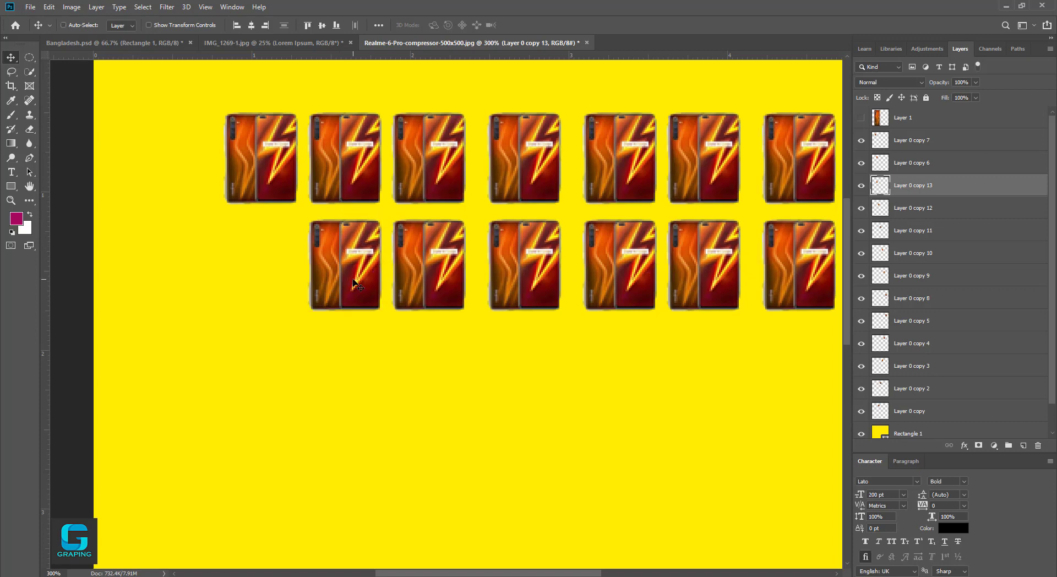
{"action": "scroll", "coordinate": [355, 284], "scroll_direction": "down", "scroll_amount": 3}
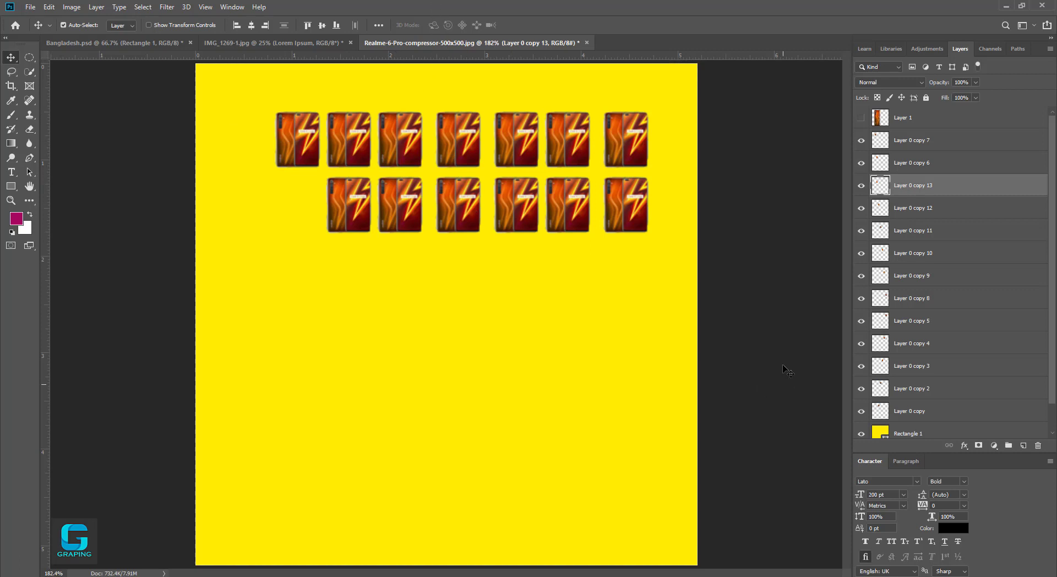
Delete all the small phone layers in both rows, including Layer 0 copy.
{"action": "key", "text": "Delete"}
{"action": "key", "text": "Delete"}
{"action": "key", "text": "Delete"}
{"action": "key", "text": "Delete"}
{"action": "key", "text": "Delete"}
{"action": "key", "text": "Delete"}
{"action": "key", "text": "Delete"}
{"action": "key", "text": "Delete"}
{"action": "key", "text": "Delete"}
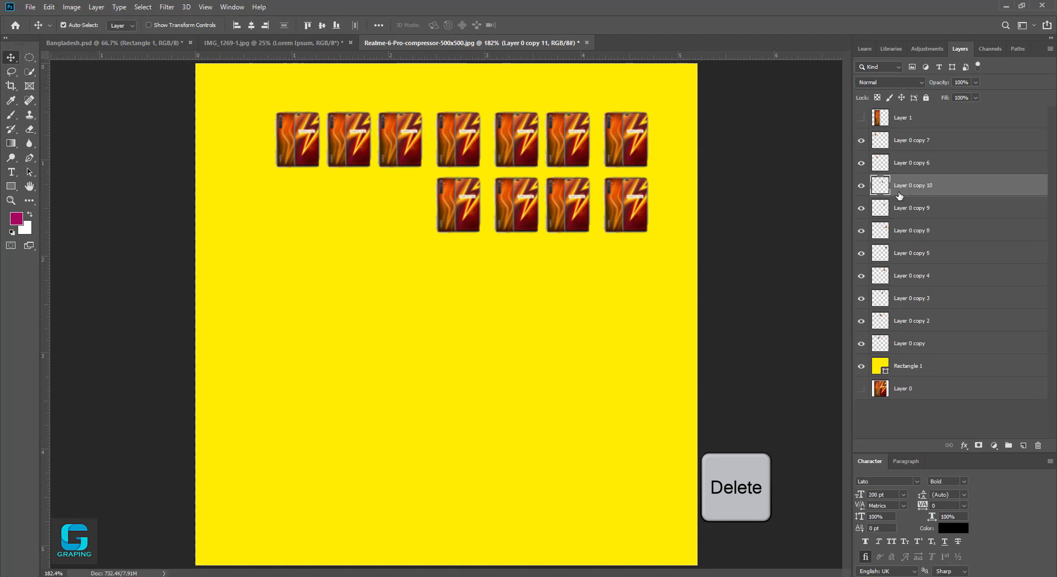
{"action": "key", "text": "Delete"}
{"action": "key", "text": "Delete"}
{"action": "key", "text": "Delete"}
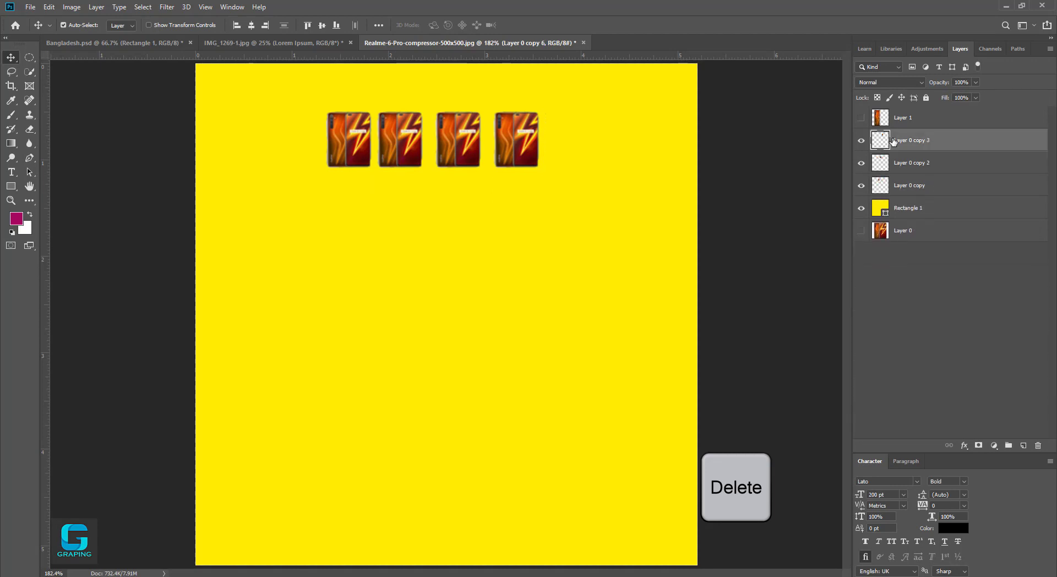
{"action": "key", "text": "Delete"}
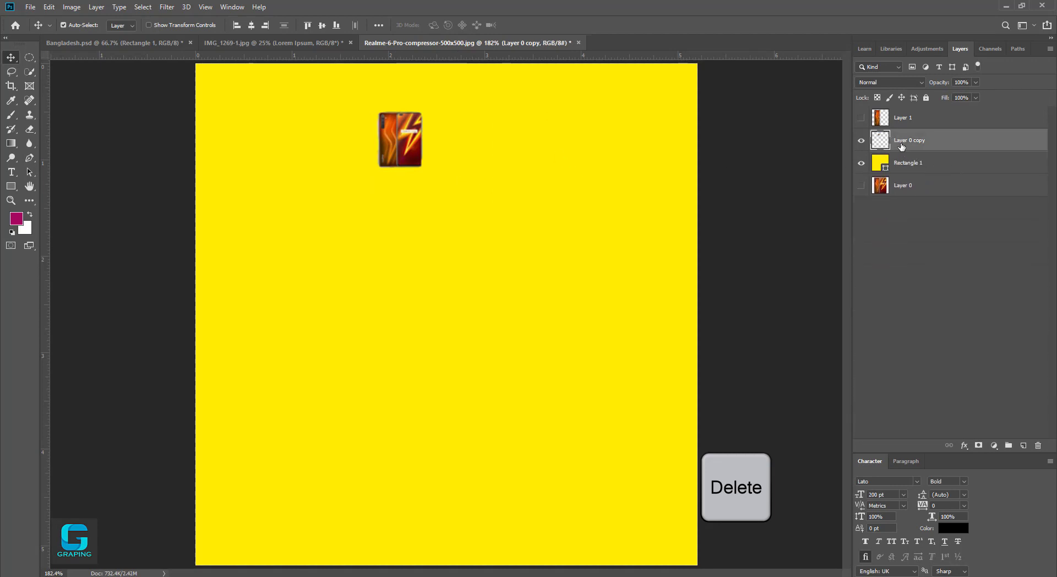
{"action": "key", "text": "Delete"}
Delete the yellow Rectangle 1 layer and make Layer 1 and Layer 0 visible.
{"action": "left_click", "coordinate": [862, 118]}
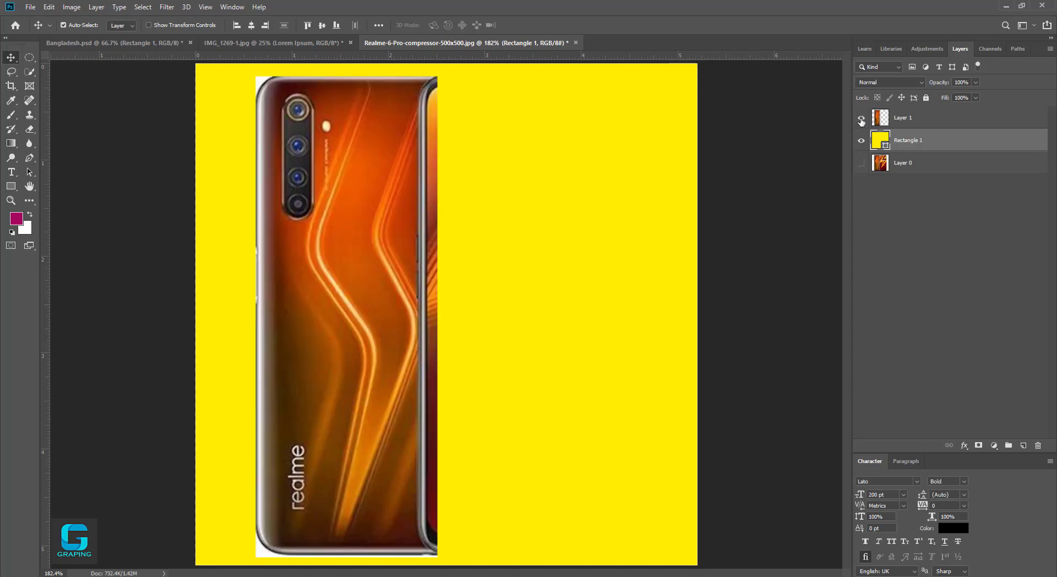
{"action": "key", "text": "Delete"}
{"action": "left_click", "coordinate": [861, 141]}
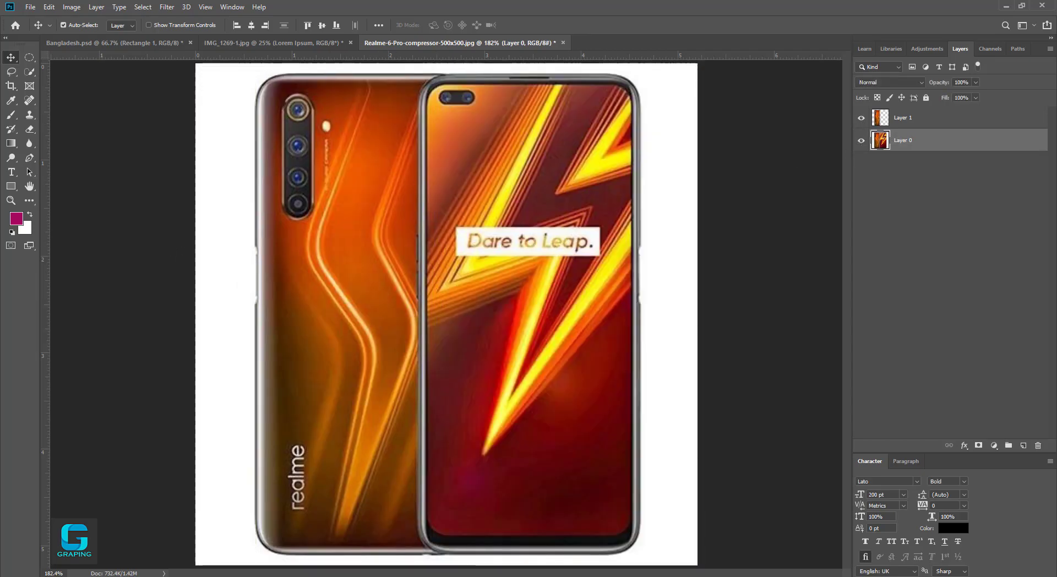
{"action": "left_click", "coordinate": [11, 71]}
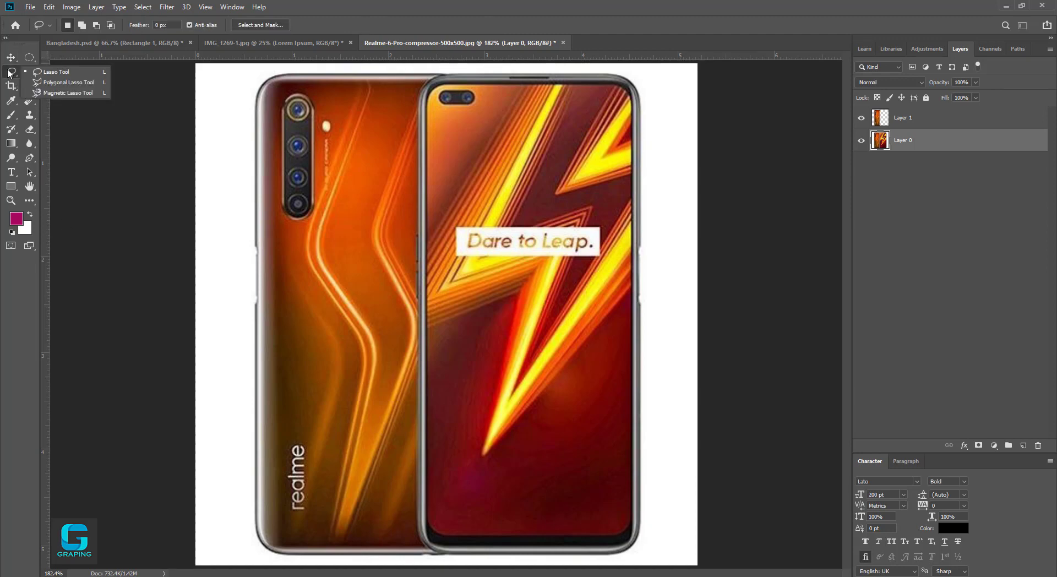
{"action": "left_click", "coordinate": [69, 83]}
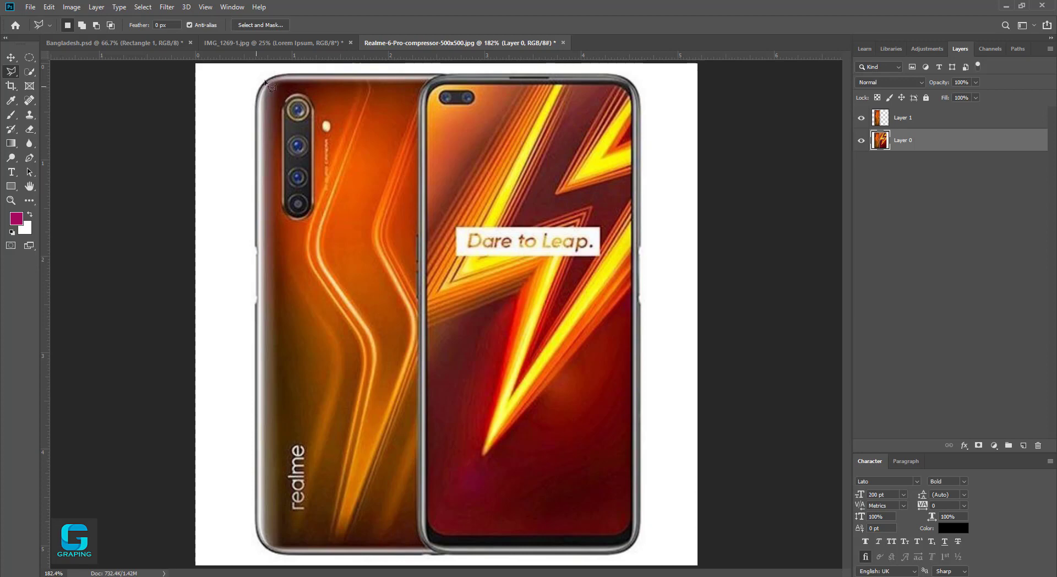
{"action": "left_click", "coordinate": [312, 72]}
{"action": "left_click", "coordinate": [311, 113]}
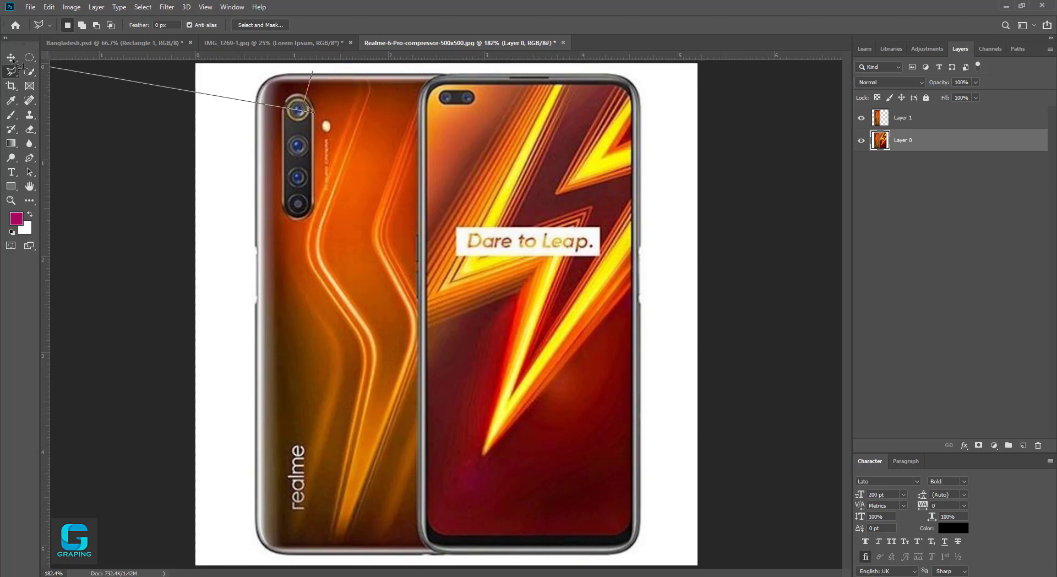
{"action": "key", "text": "Escape"}
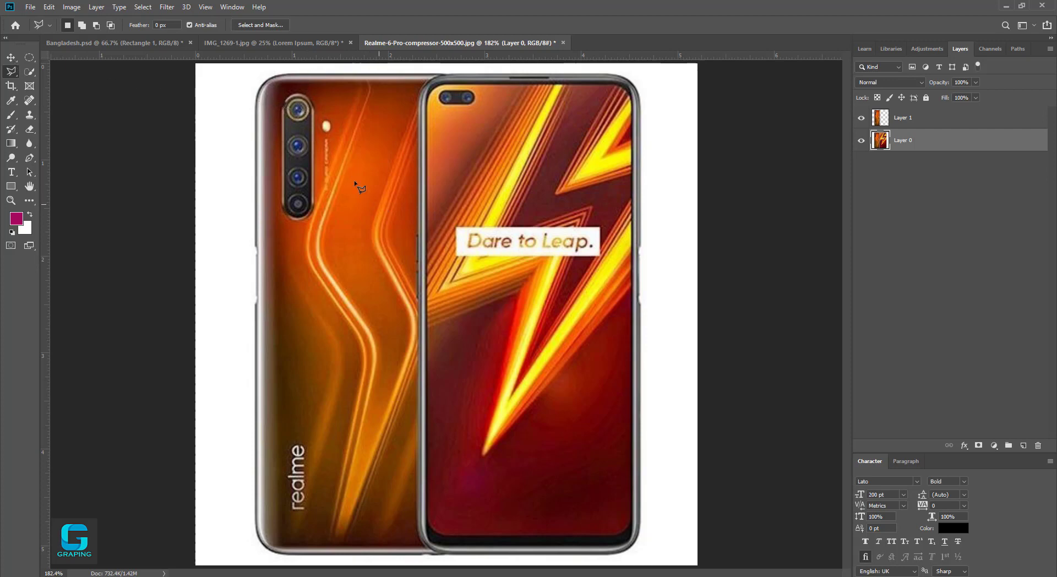
Try a freehand Lasso selection along the phones' upper edge to the front phone's upper-right corner, and clear the selection.
{"action": "right_click", "coordinate": [11, 73]}
{"action": "left_click", "coordinate": [44, 72]}
{"action": "mouse_move", "coordinate": [312, 77]}
{"action": "left_mouse_down"}
{"action": "mouse_move", "coordinate": [607, 76]}
{"action": "mouse_move", "coordinate": [625, 88]}
{"action": "mouse_move", "coordinate": [643, 149]}
{"action": "left_mouse_up"}
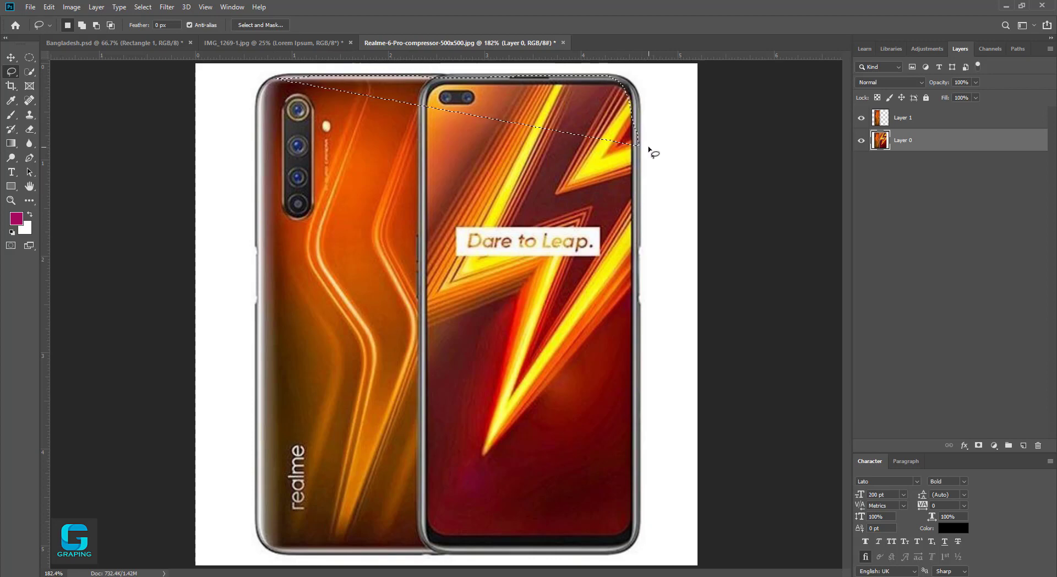
{"action": "left_click", "coordinate": [351, 93]}
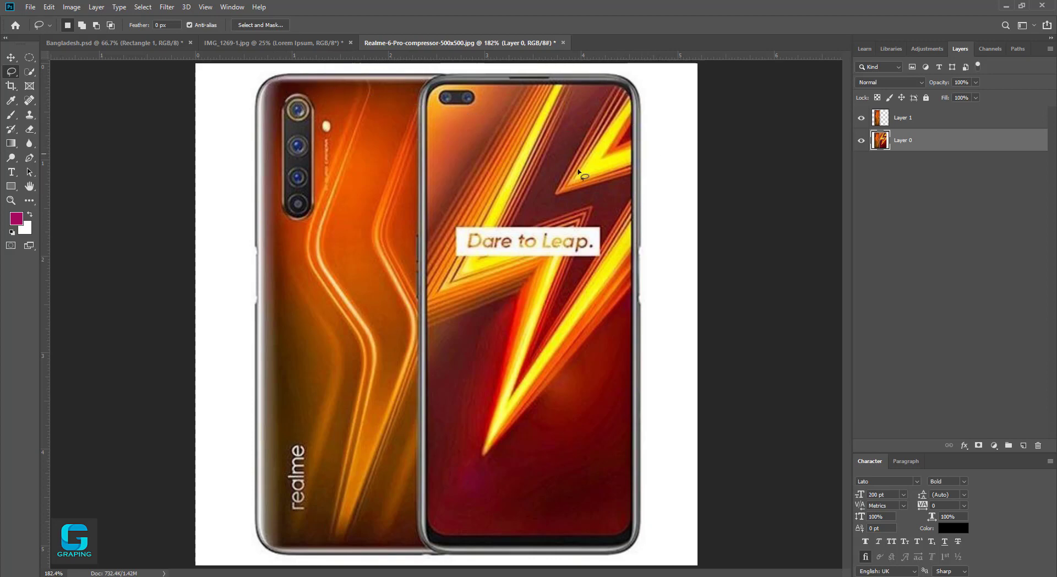
Swap the foreground and background colours and draw a rectangle about 362 by 359 px over the phones, above Layer 1.
{"action": "left_click", "coordinate": [916, 121]}
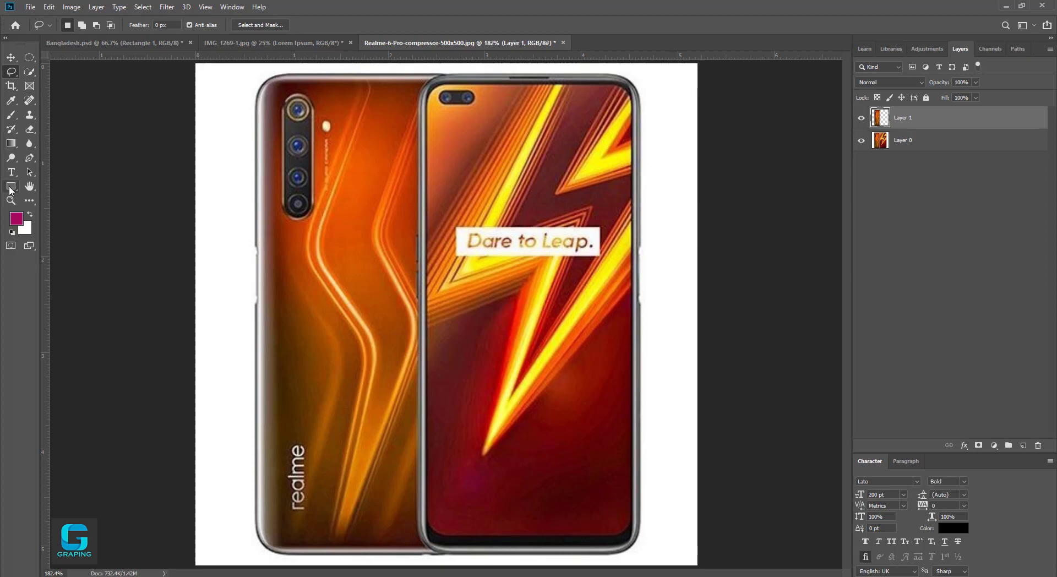
{"action": "left_click", "coordinate": [30, 216]}
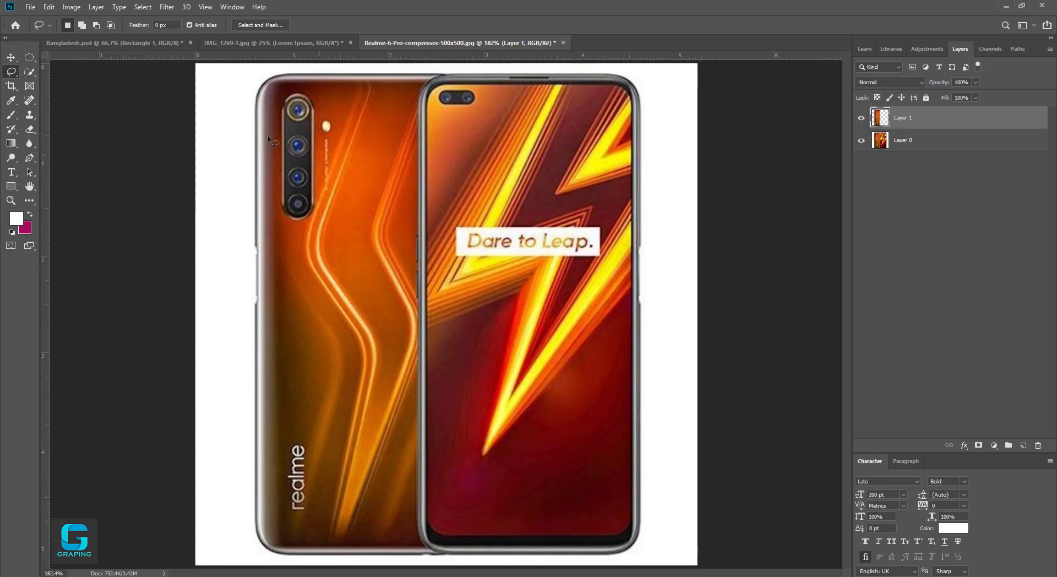
{"action": "left_click", "coordinate": [11, 186]}
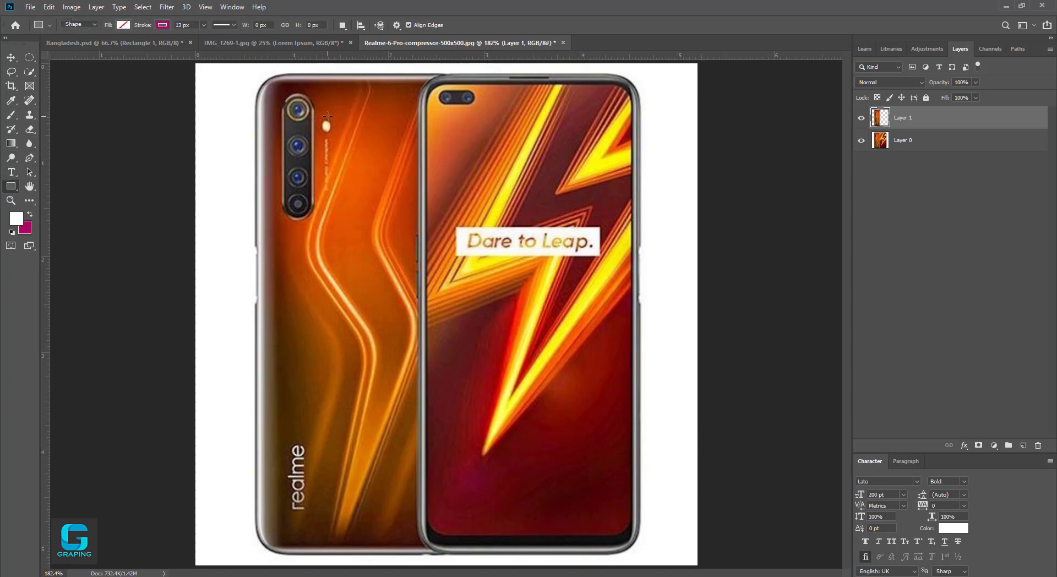
{"action": "left_click_drag", "start_coordinate": [327, 116], "coordinate": [690, 476]}
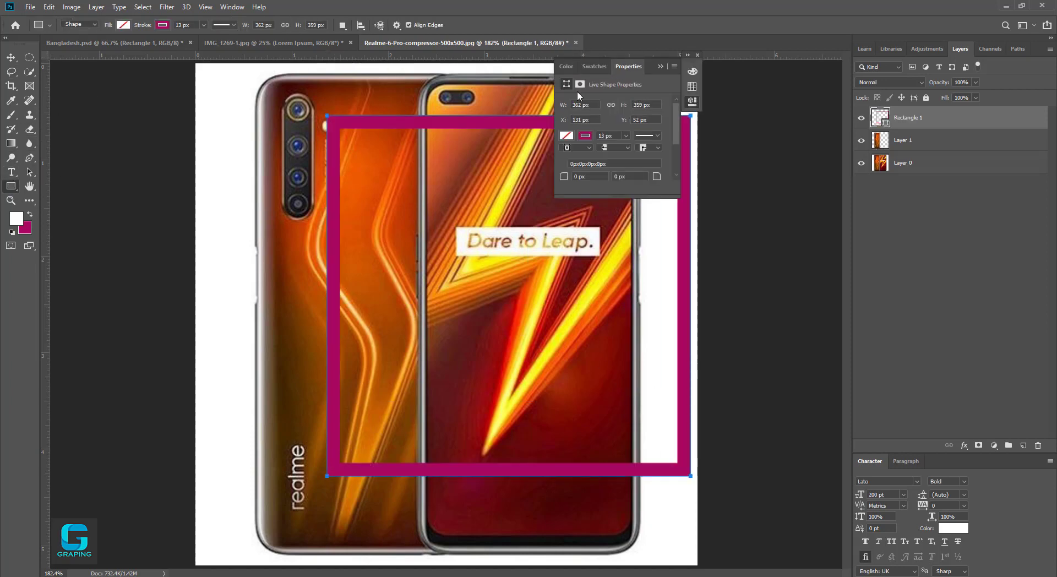
Set the fill of the magenta-outlined rectangle to white and collapse its shape properties.
{"action": "left_click", "coordinate": [568, 136]}
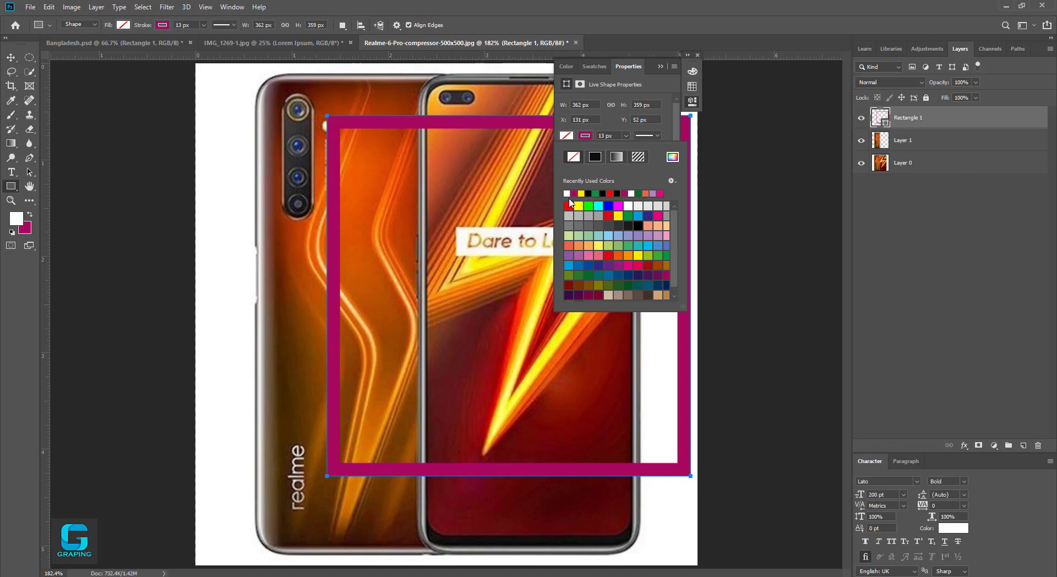
{"action": "left_click", "coordinate": [569, 193]}
{"action": "left_click", "coordinate": [661, 66]}
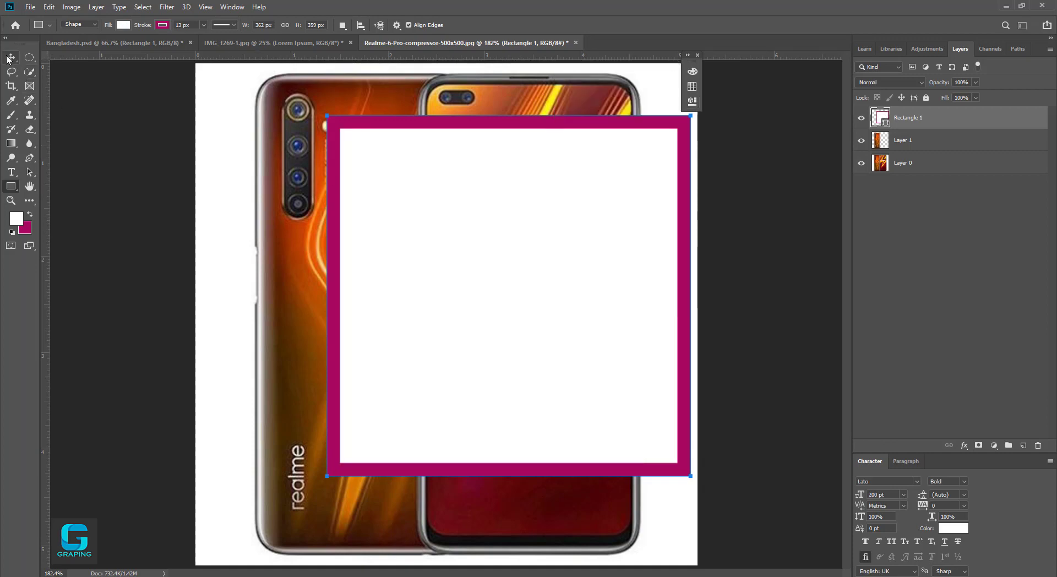
Try a freehand Lasso selection inside the white rectangle, and clear the selection.
{"action": "left_click", "coordinate": [11, 72]}
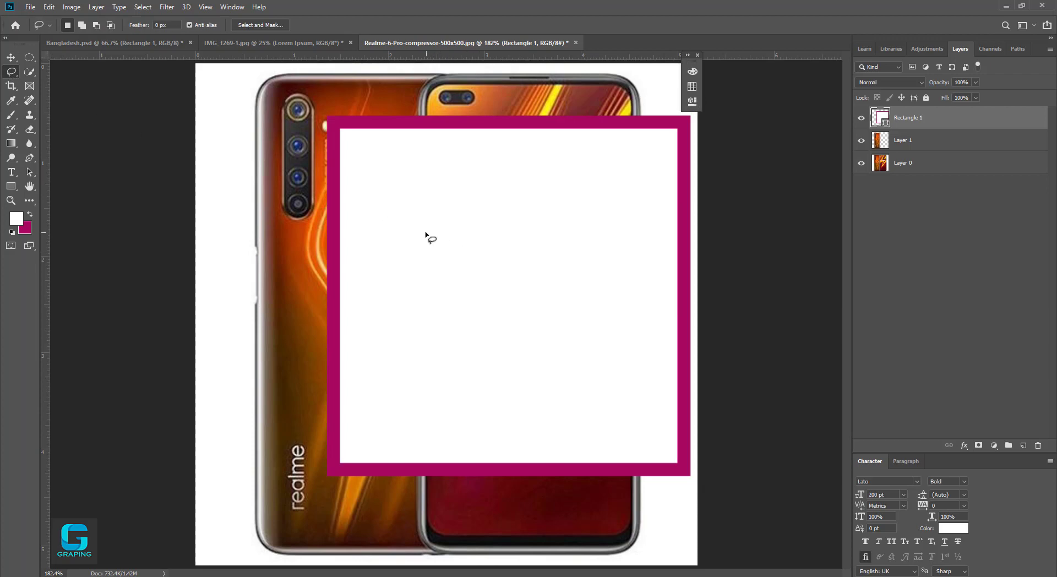
{"action": "mouse_move", "coordinate": [426, 232]}
{"action": "left_mouse_down"}
{"action": "mouse_move", "coordinate": [475, 212]}
{"action": "mouse_move", "coordinate": [582, 208]}
{"action": "mouse_move", "coordinate": [609, 363]}
{"action": "left_mouse_up"}
{"action": "key", "text": "ctrl+d"}
Try selecting the rectangle's white interior corner by corner with the Polygonal Lasso tool, and clear the selection.
{"action": "right_click", "coordinate": [10, 75]}
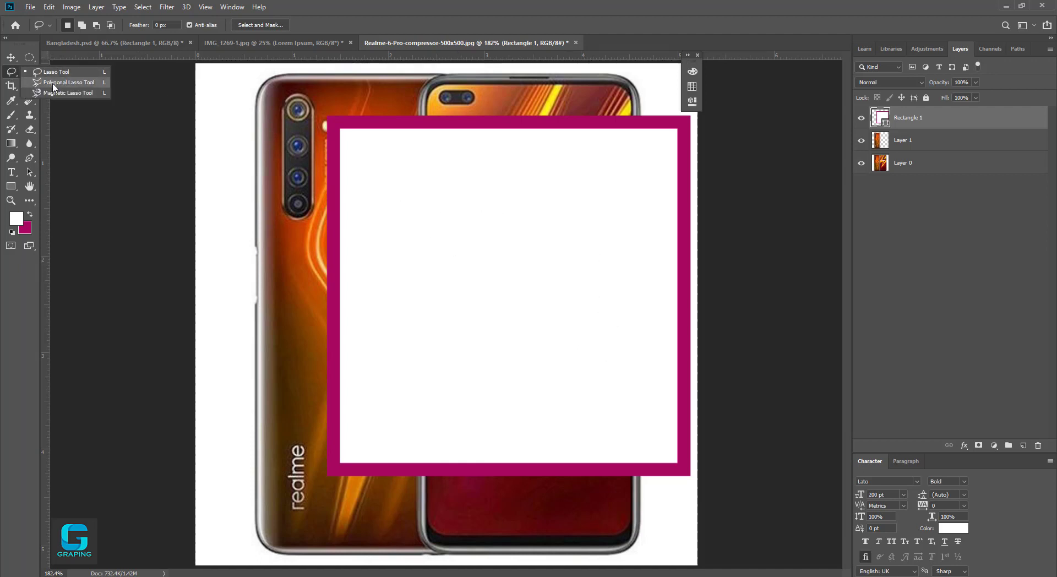
{"action": "left_click", "coordinate": [51, 83]}
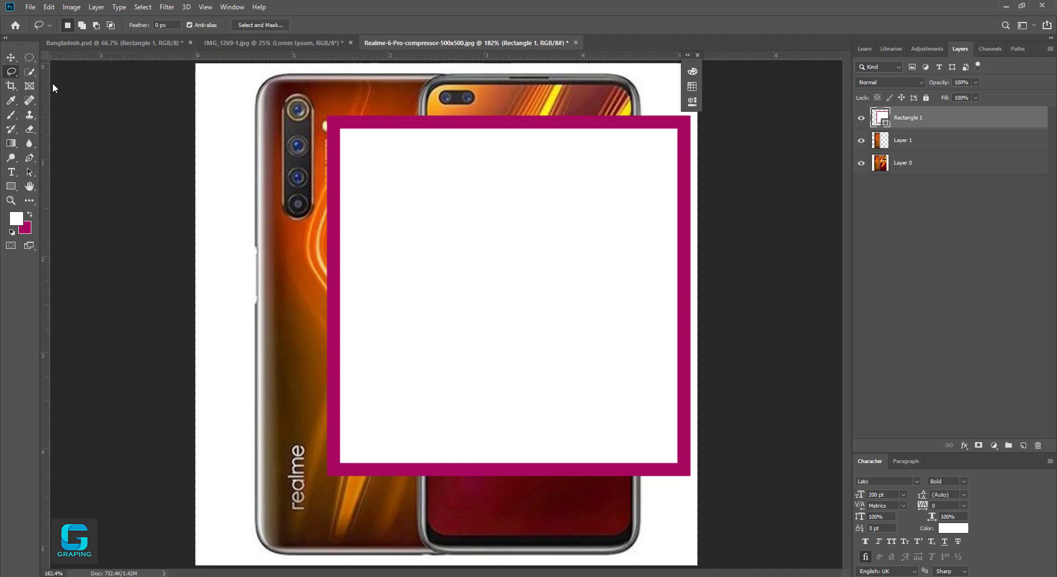
{"action": "left_click", "coordinate": [341, 130]}
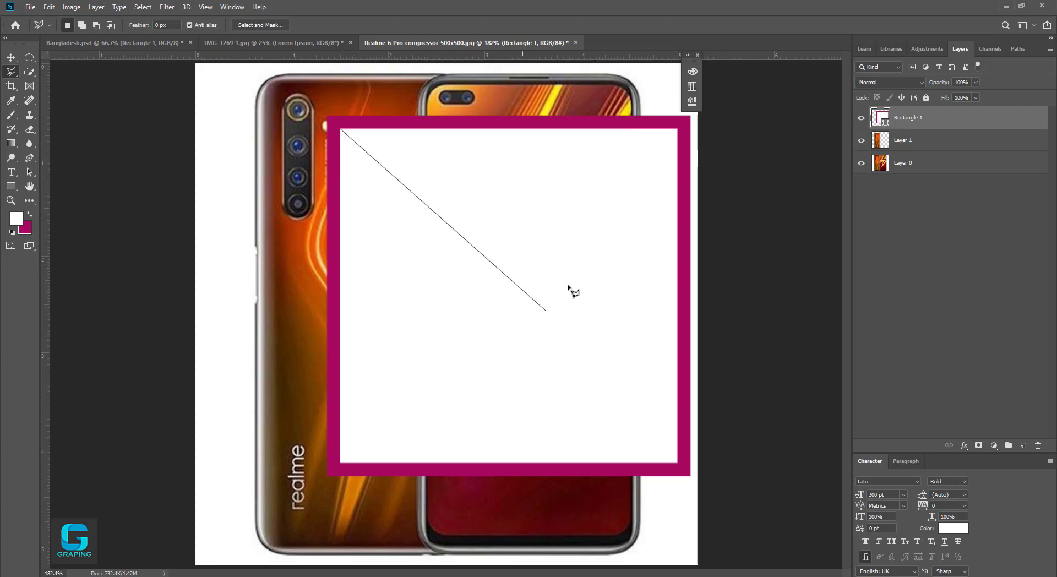
{"action": "left_click", "coordinate": [633, 213]}
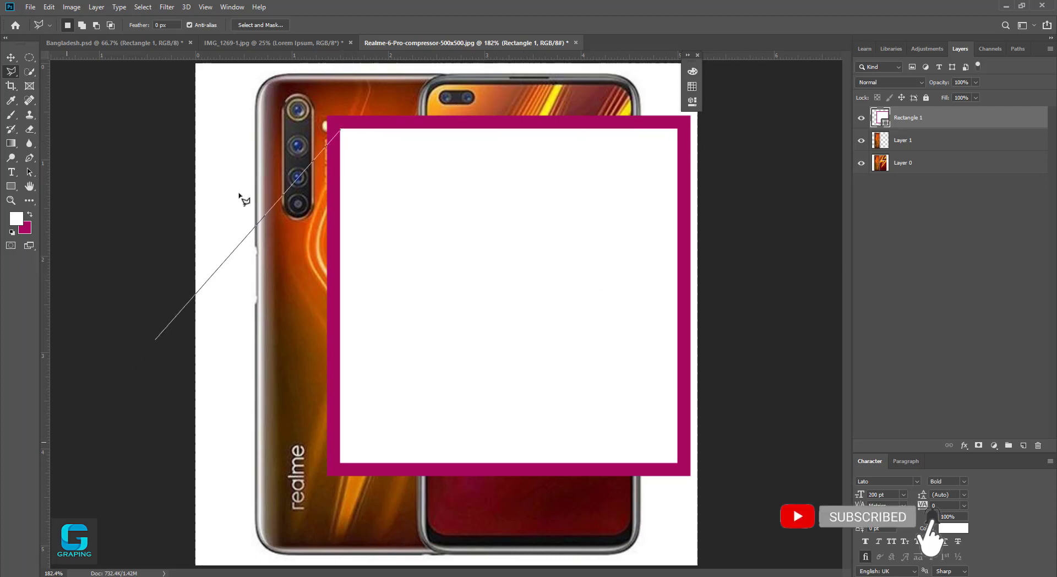
{"action": "left_click", "coordinate": [678, 137]}
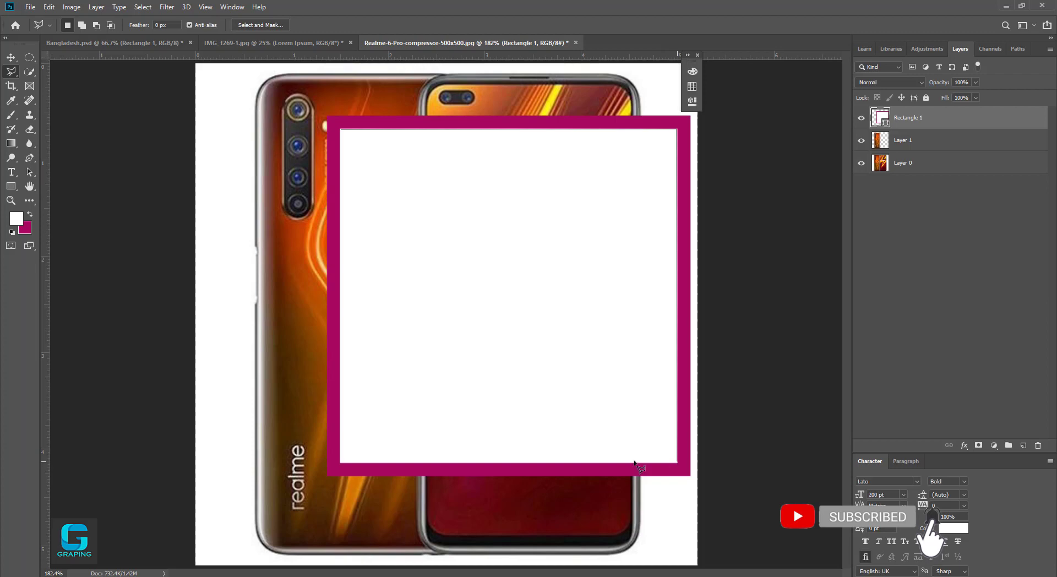
{"action": "left_click", "coordinate": [677, 462]}
{"action": "left_click", "coordinate": [342, 464]}
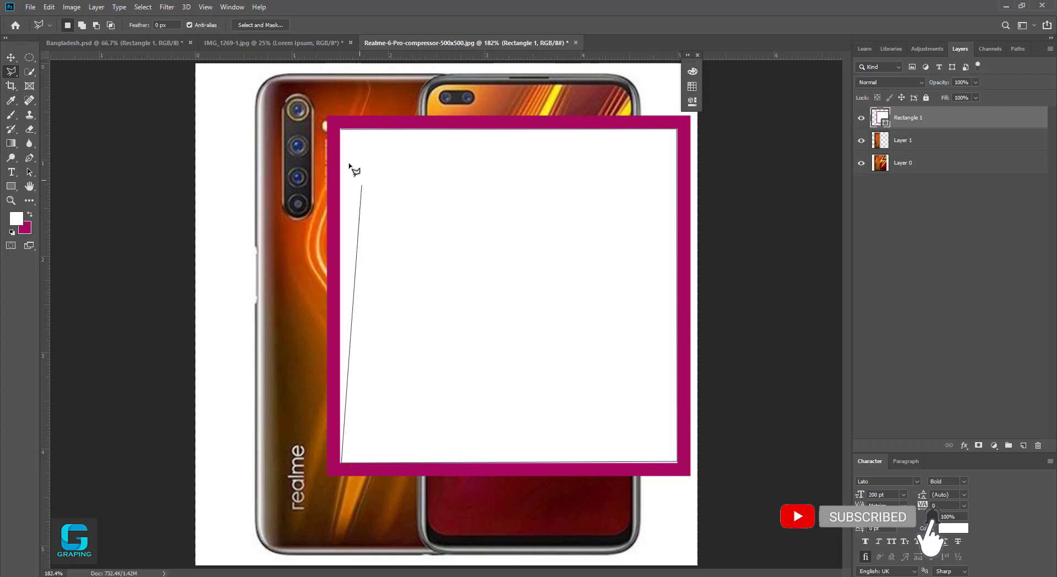
{"action": "left_click", "coordinate": [341, 131]}
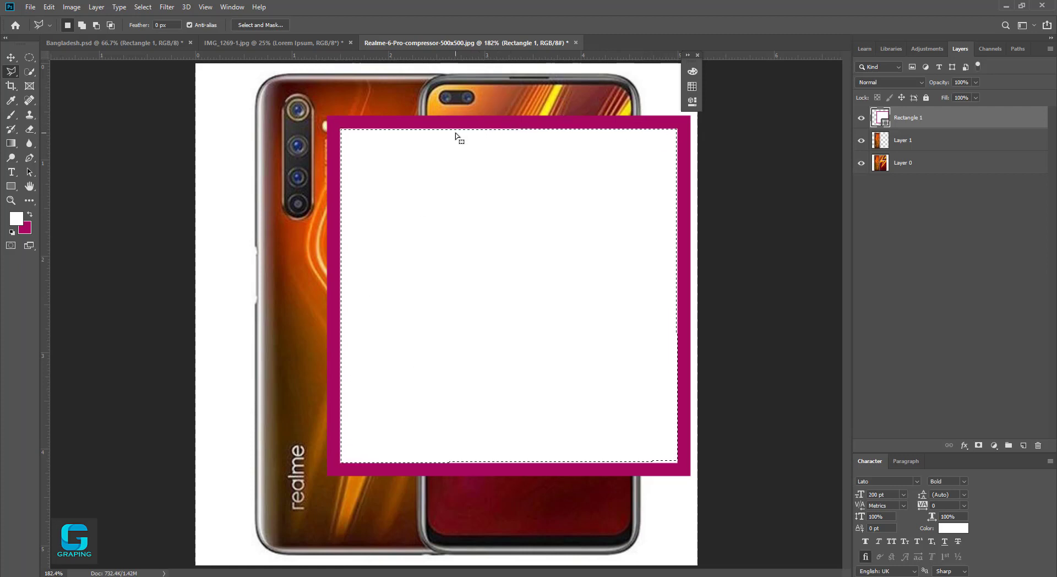
{"action": "key", "text": "ctrl+d"}
Switch back to the freehand Lasso tool, then hide Rectangle 1 with Layer 1 as the active layer.
{"action": "right_click", "coordinate": [7, 76]}
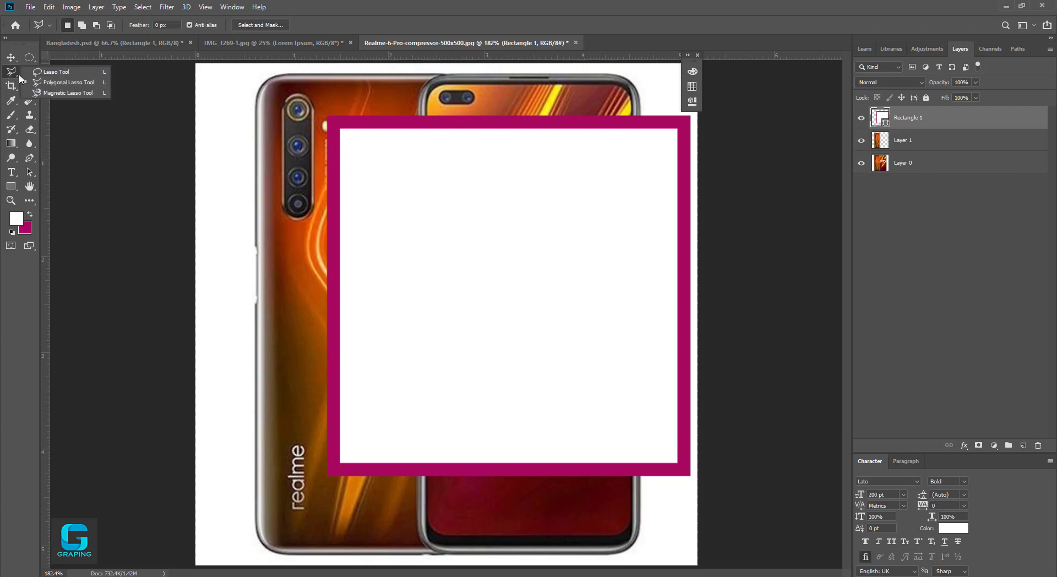
{"action": "left_click", "coordinate": [48, 75]}
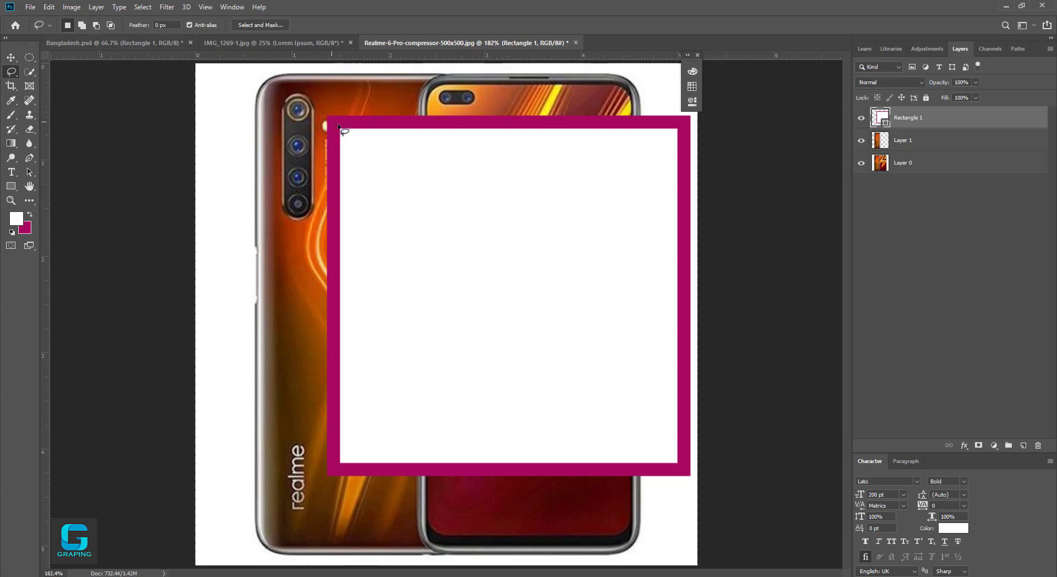
{"action": "right_click", "coordinate": [10, 72]}
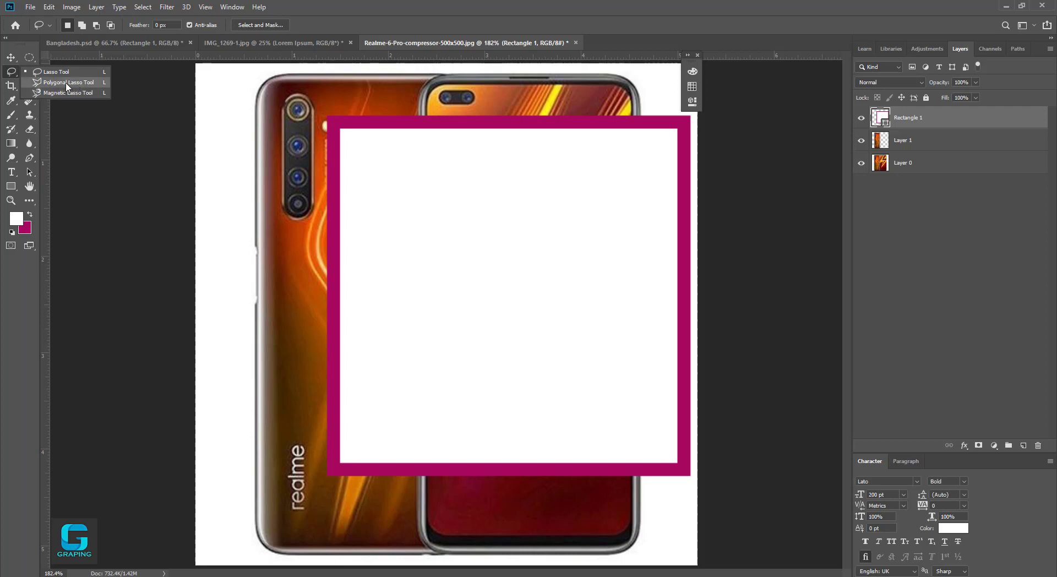
{"action": "left_click", "coordinate": [862, 119]}
{"action": "left_click", "coordinate": [887, 143]}
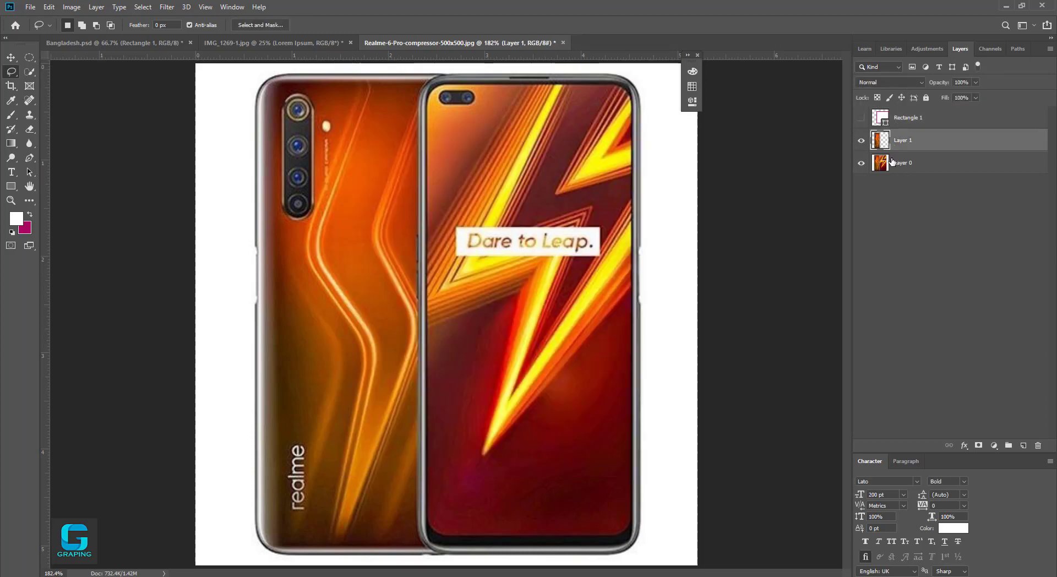
Merge Layer 1 and Layer 0 into a single layer.
{"action": "left_click", "coordinate": [892, 161]}
{"action": "left_click", "coordinate": [896, 144]}
{"action": "key", "text": "ctrl+e"}
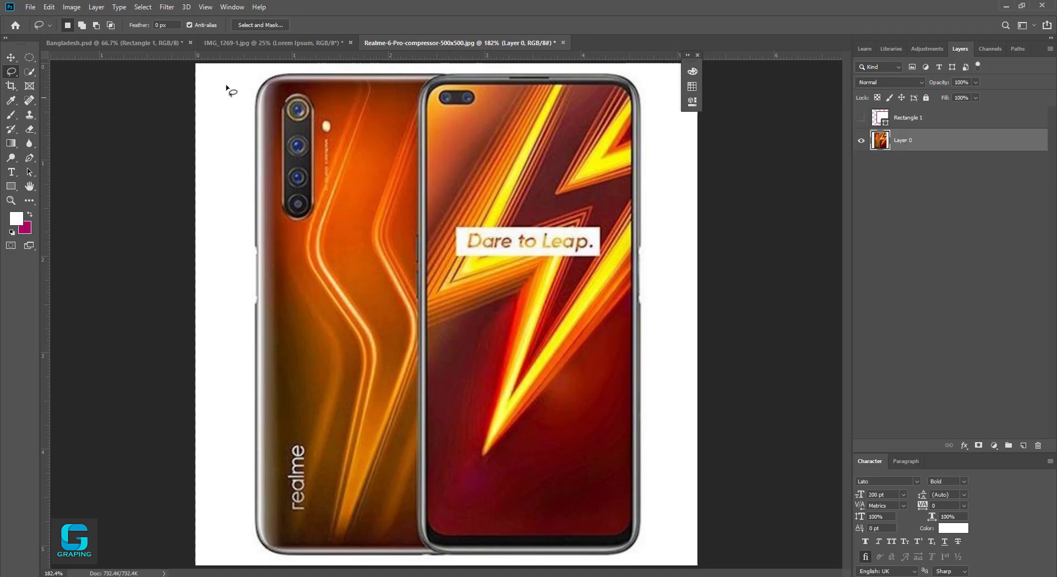
Try tracing the outline of both phones with the Magnetic Lasso tool, and clear the selection.
{"action": "right_click", "coordinate": [11, 73]}
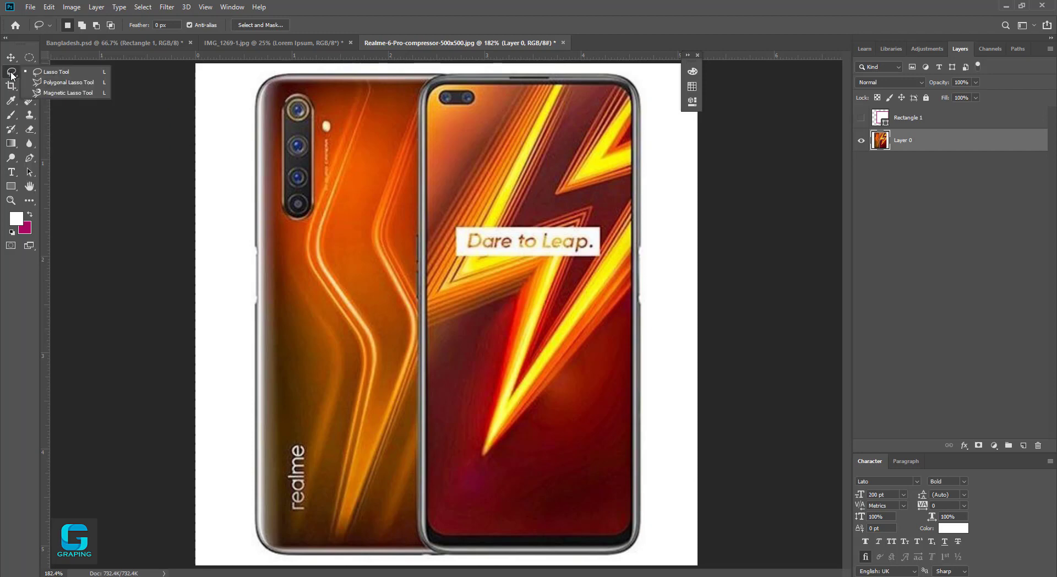
{"action": "left_click", "coordinate": [55, 92]}
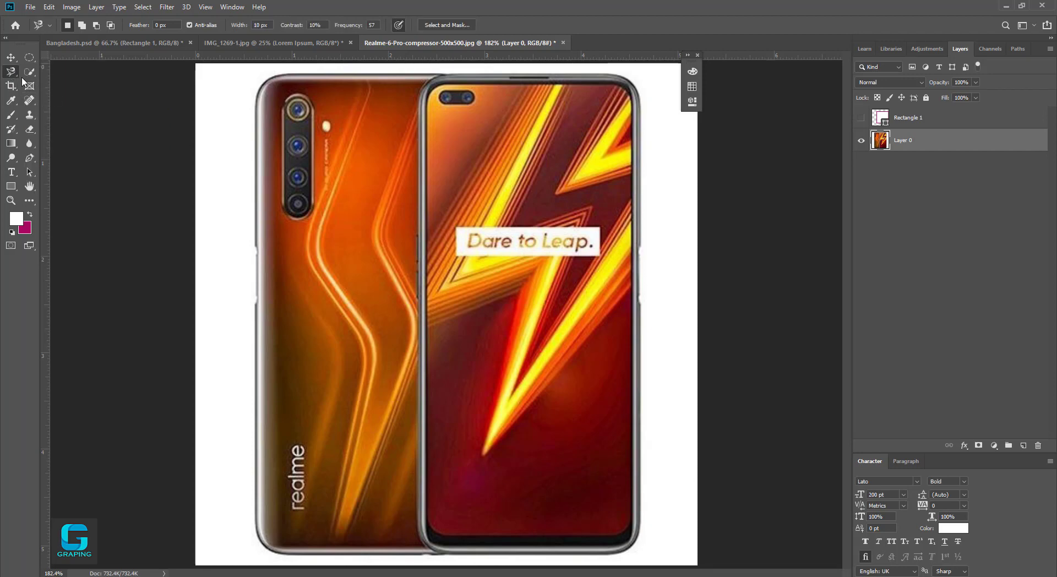
{"action": "left_click", "coordinate": [270, 78]}
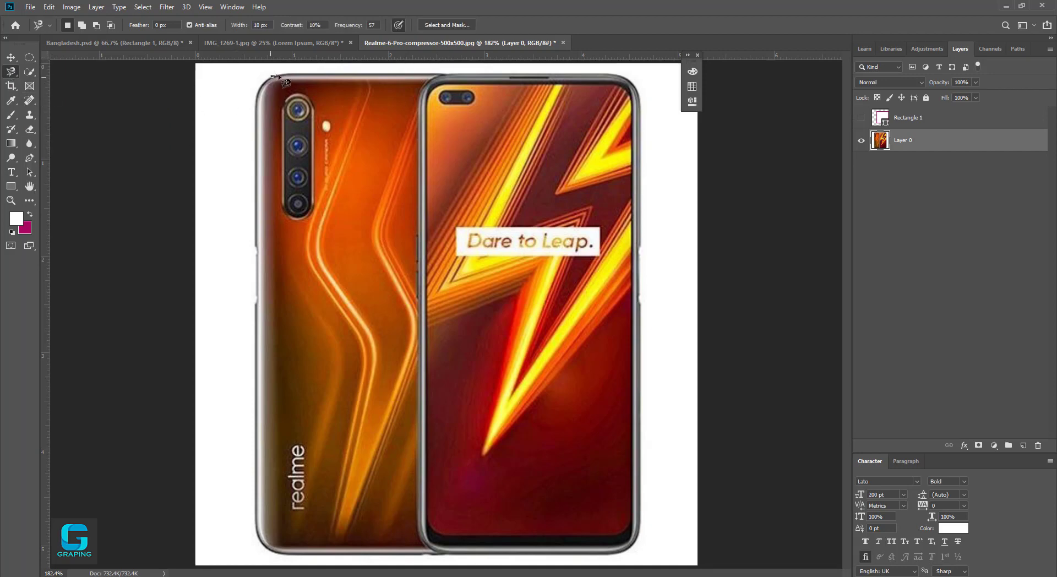
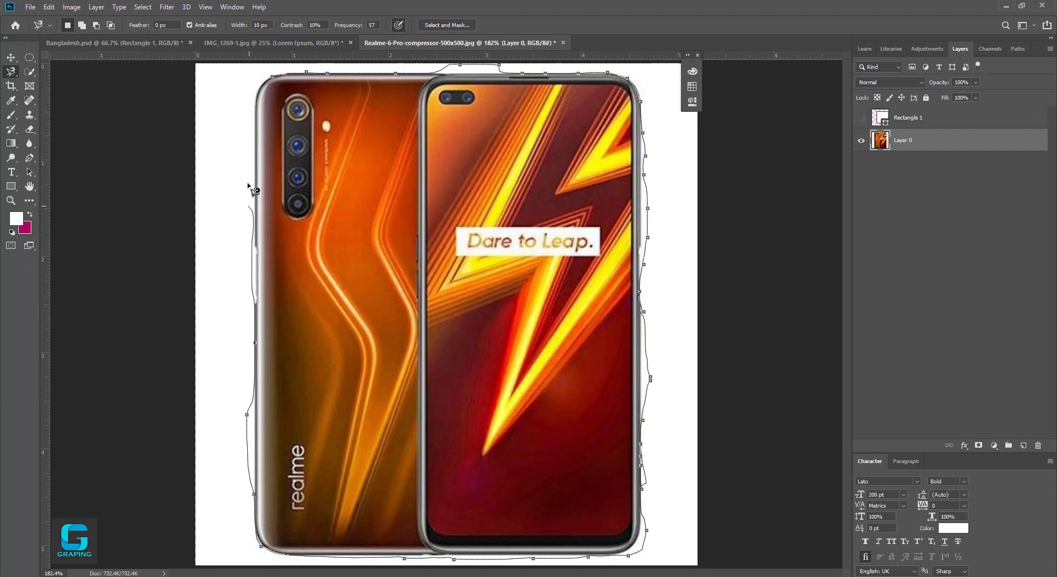
{"action": "left_click", "coordinate": [274, 78]}
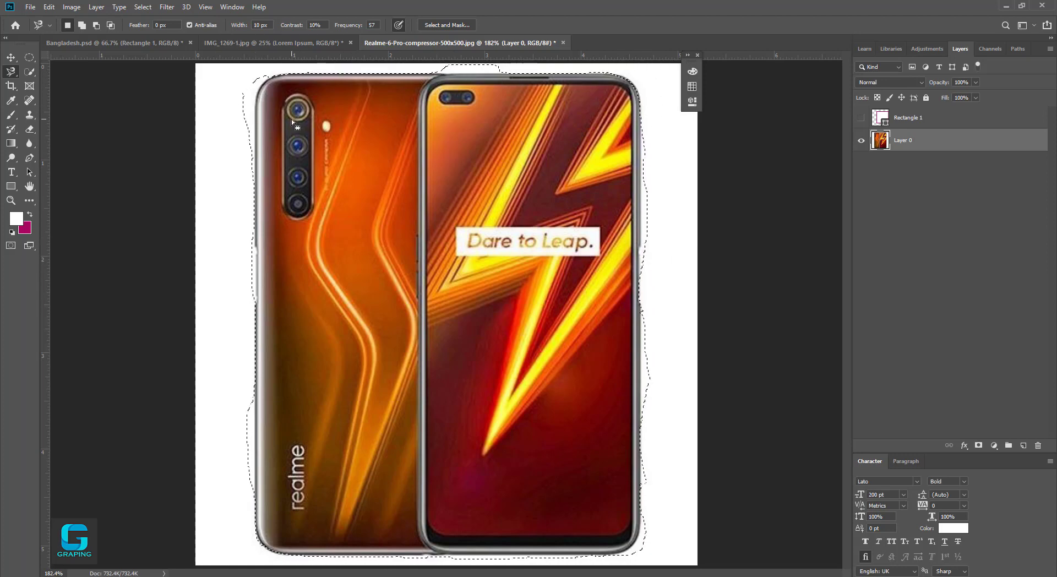
{"action": "key", "text": "ctrl+d"}
{"action": "right_click", "coordinate": [8, 73]}
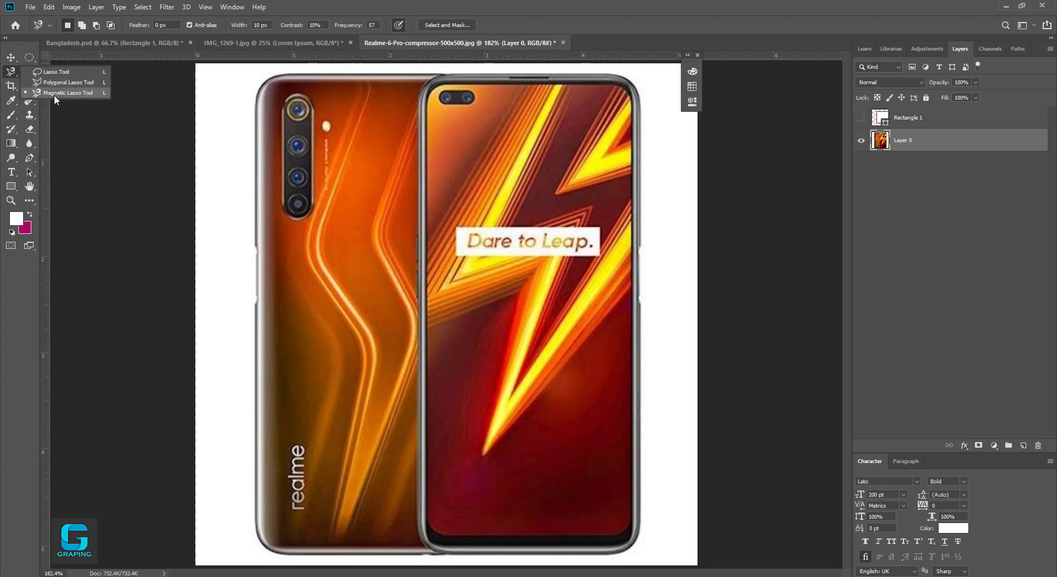
{"action": "left_click", "coordinate": [11, 74]}
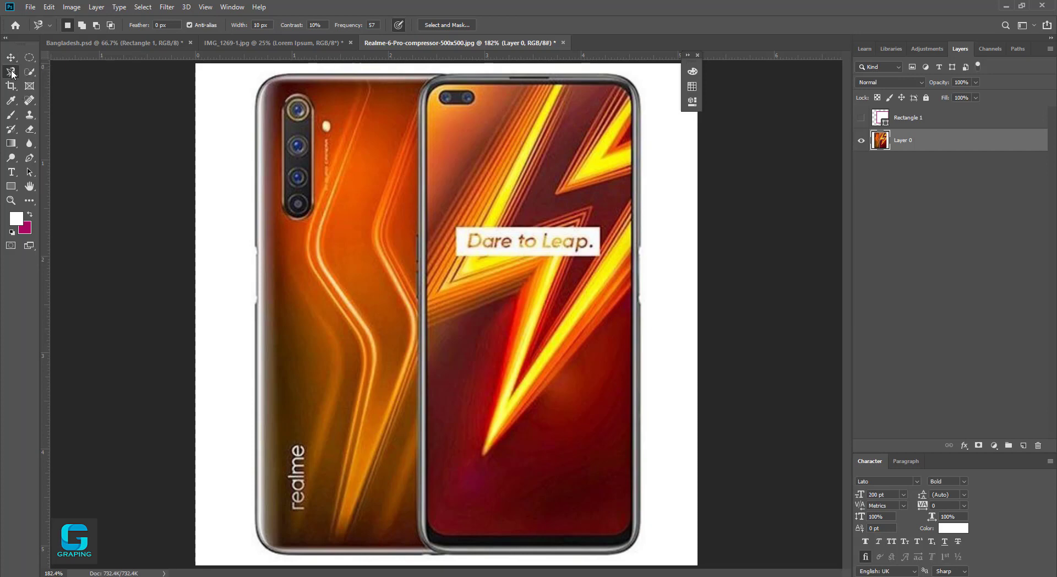
{"action": "right_click", "coordinate": [29, 57]}
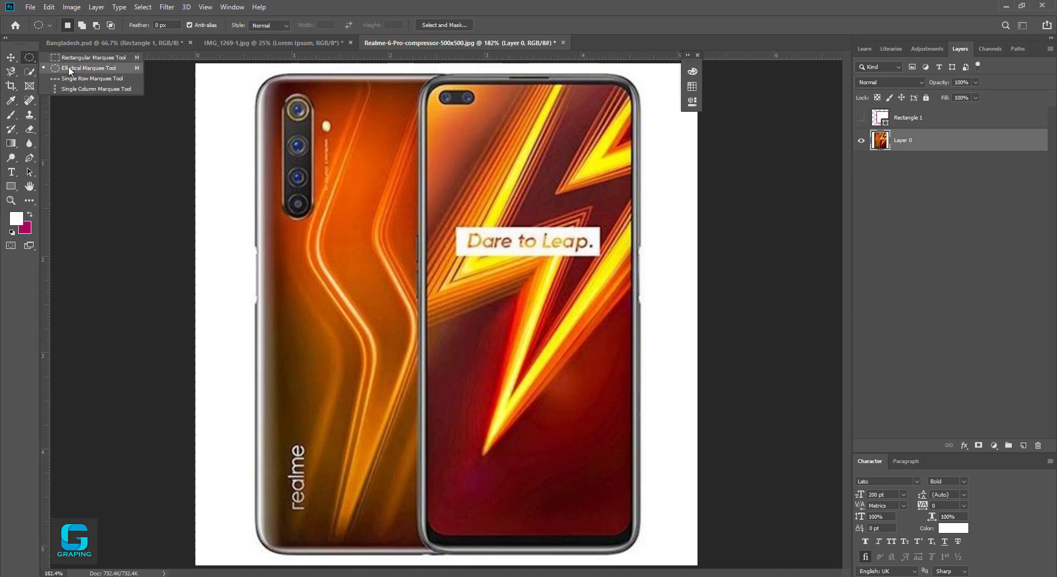
{"action": "left_click", "coordinate": [34, 58]}
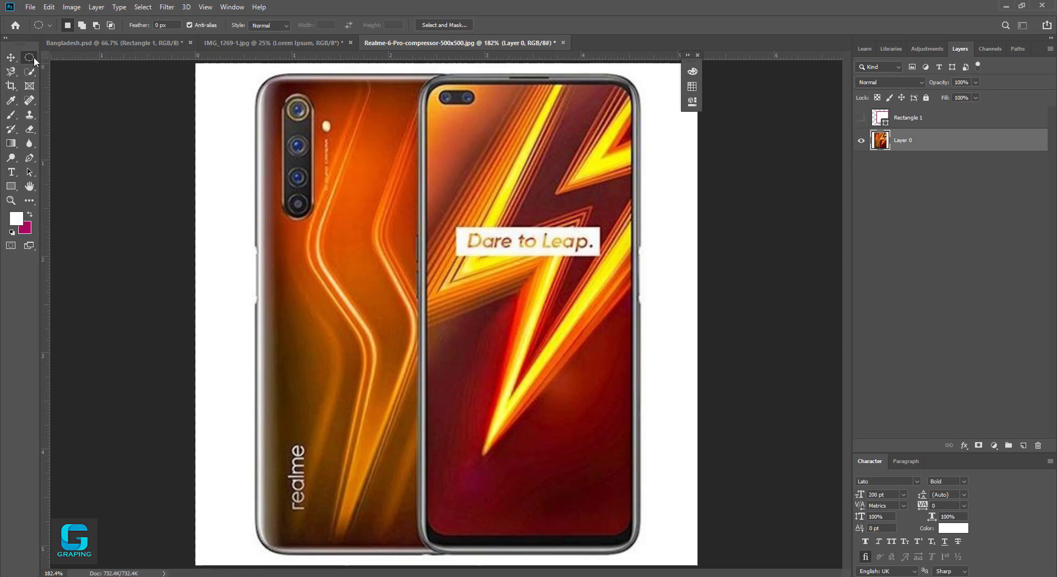
Start a Pen tool path along the phones' top edge, from the rear phone's upper-left corner to the front phone's upper-right corner.
{"action": "left_click", "coordinate": [30, 158]}
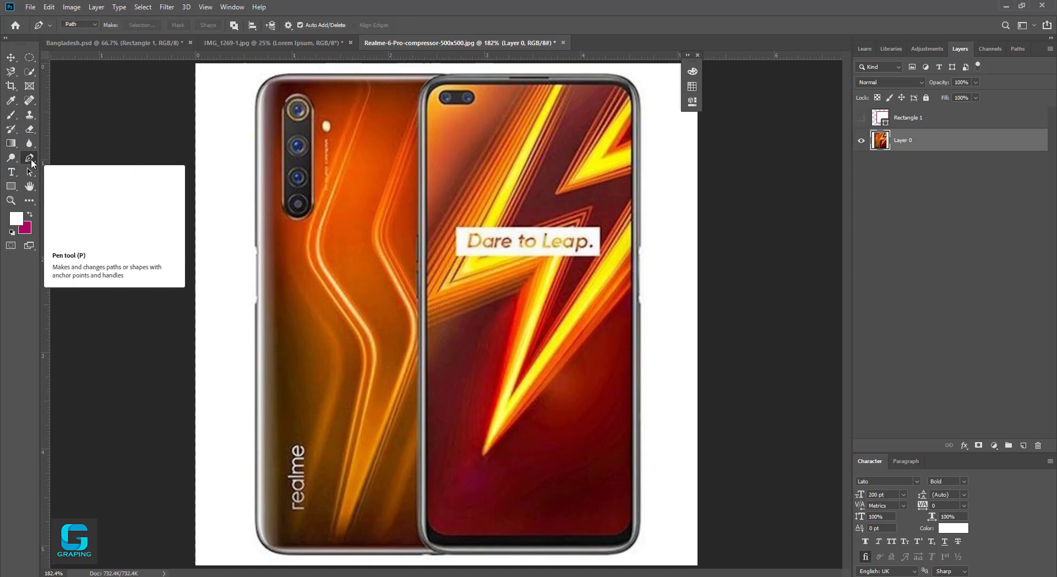
{"action": "key", "text": "ctrl+plus"}
{"action": "key", "text": "ctrl+plus"}
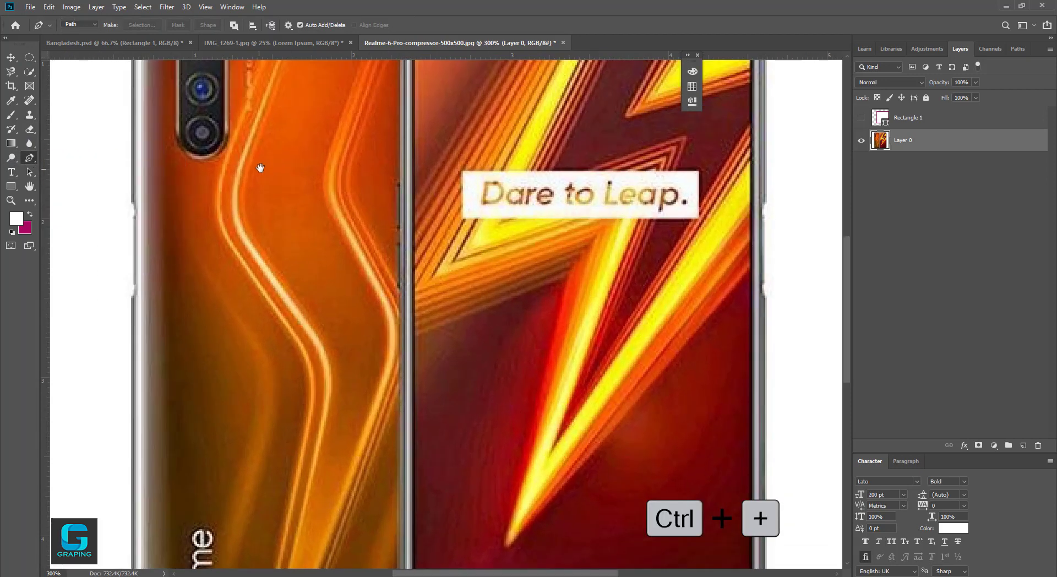
{"action": "left_click_drag", "start_coordinate": [289, 268], "coordinate": [305, 489]}
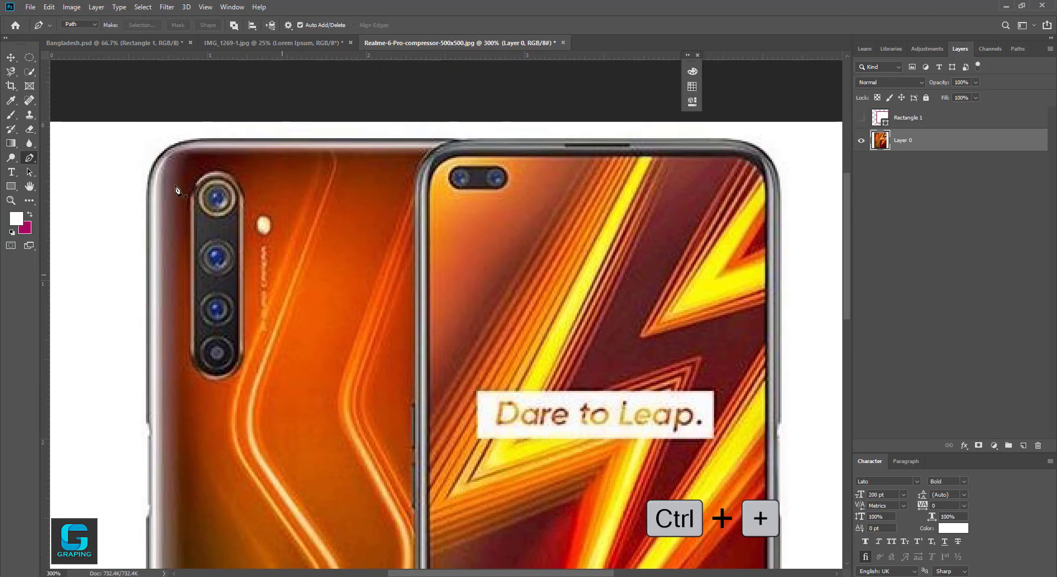
{"action": "left_click", "coordinate": [190, 140]}
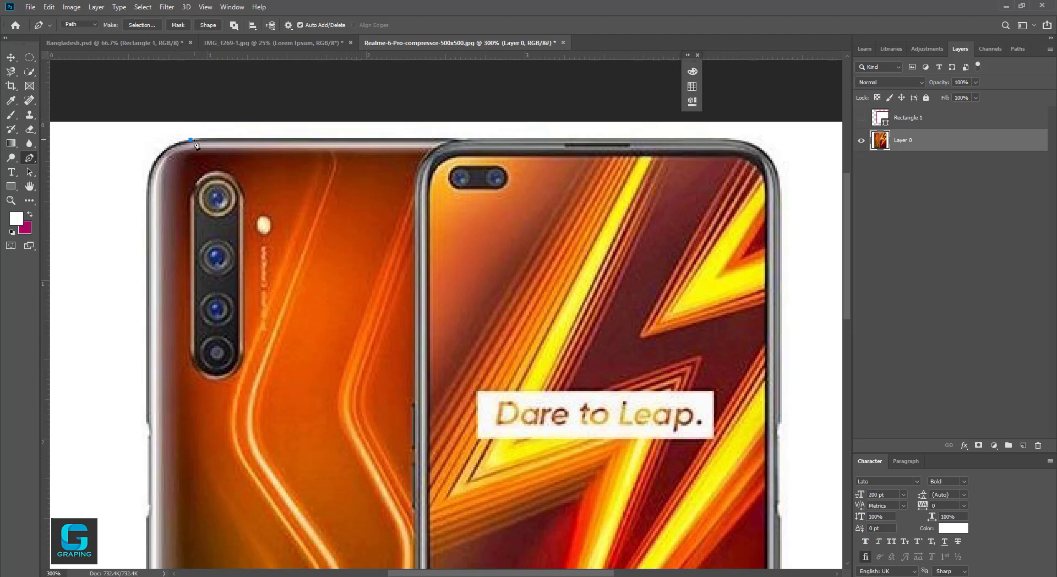
{"action": "key", "text": "ctrl+z"}
{"action": "left_click", "coordinate": [199, 137]}
{"action": "left_click", "coordinate": [734, 139]}
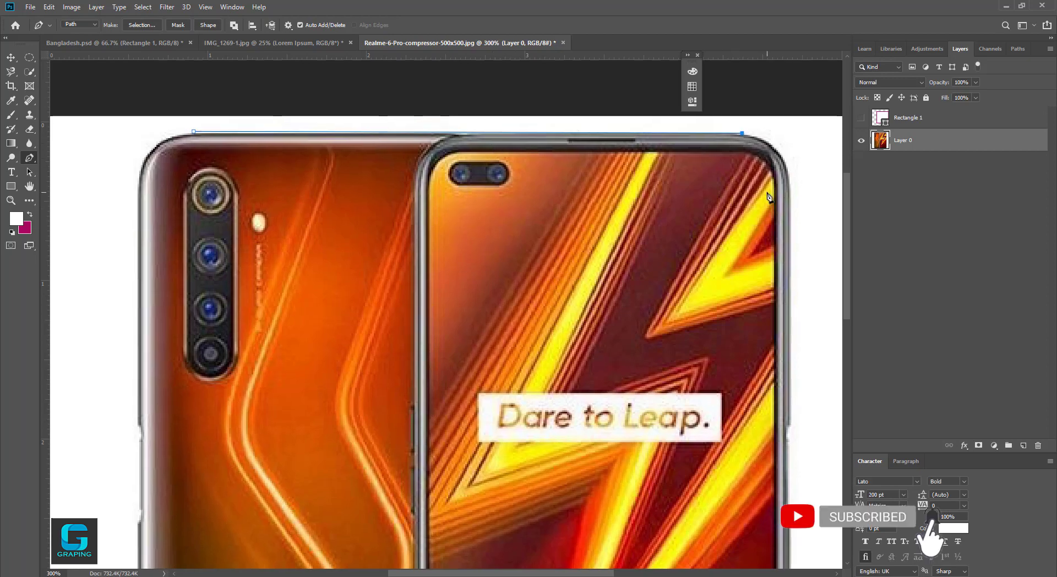
Turn off Auto Add/Delete for the Pen tool and set the path color to Light Red.
{"action": "key", "text": "ctrl+plus"}
{"action": "key", "text": "ctrl+plus"}
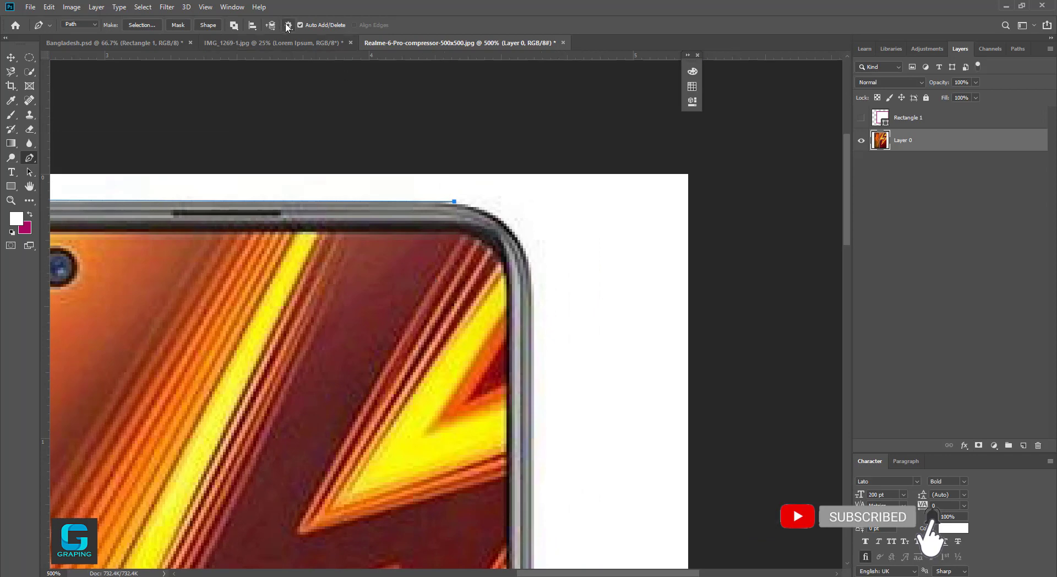
{"action": "left_click", "coordinate": [288, 25]}
{"action": "left_click", "coordinate": [301, 25]}
{"action": "left_click", "coordinate": [288, 25]}
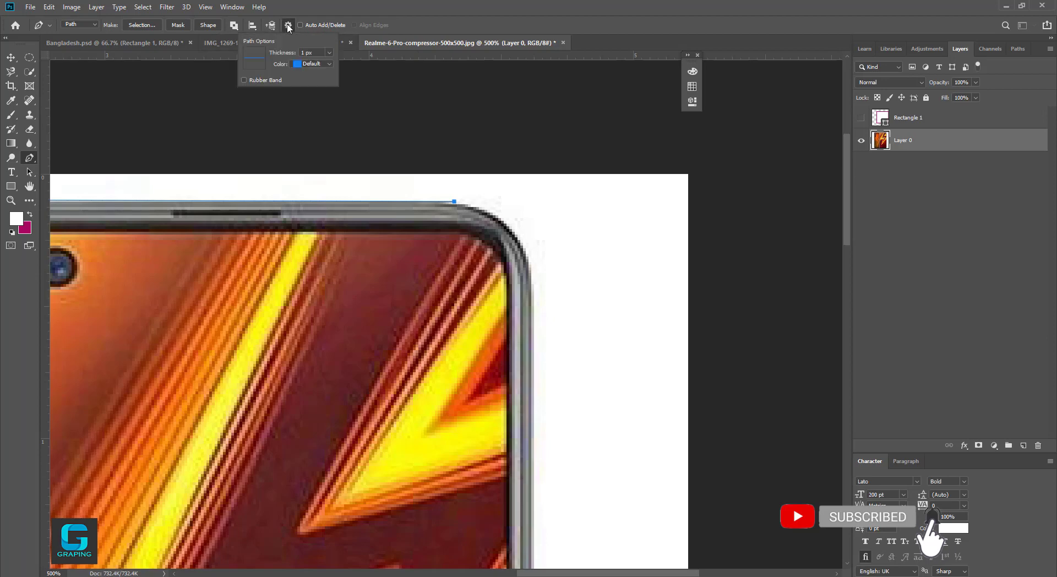
{"action": "left_click", "coordinate": [306, 65]}
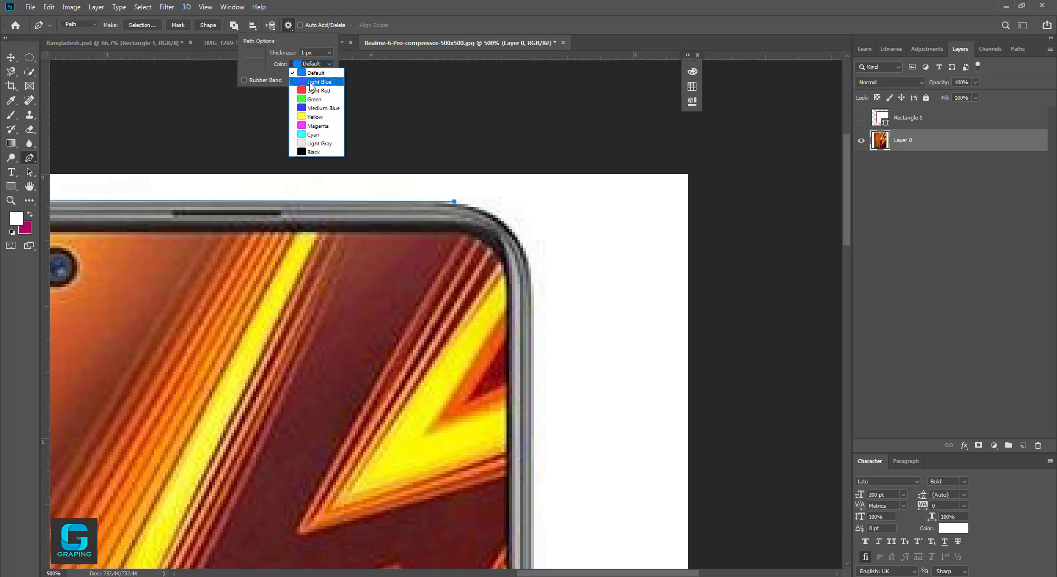
{"action": "left_click", "coordinate": [305, 80]}
{"action": "left_click", "coordinate": [304, 65]}
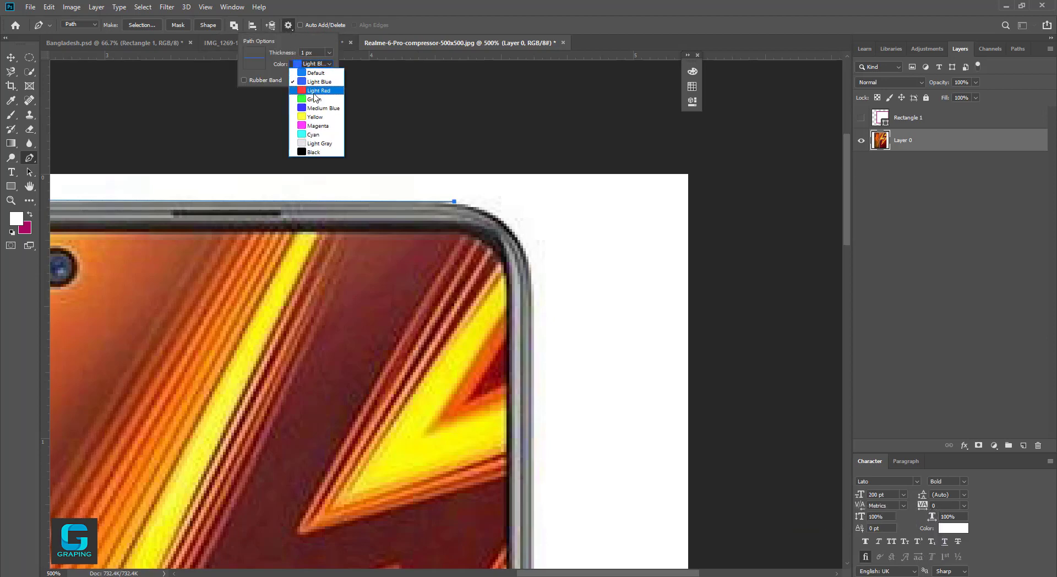
{"action": "left_click", "coordinate": [317, 89]}
Try curving the path around the front phone's upper-right corner, and undo the last anchor points.
{"action": "left_click", "coordinate": [532, 268]}
{"action": "left_click_drag", "start_coordinate": [532, 268], "coordinate": [546, 330]}
{"action": "left_click", "coordinate": [546, 329]}
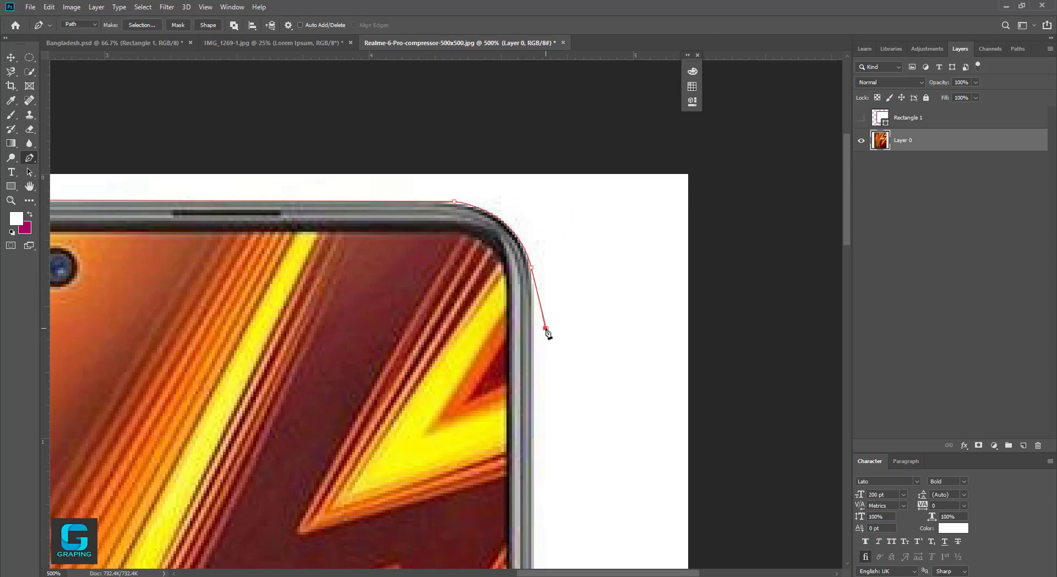
{"action": "key", "text": "ctrl+z"}
{"action": "key", "text": "ctrl+z"}
{"action": "key", "text": "ctrl+z"}
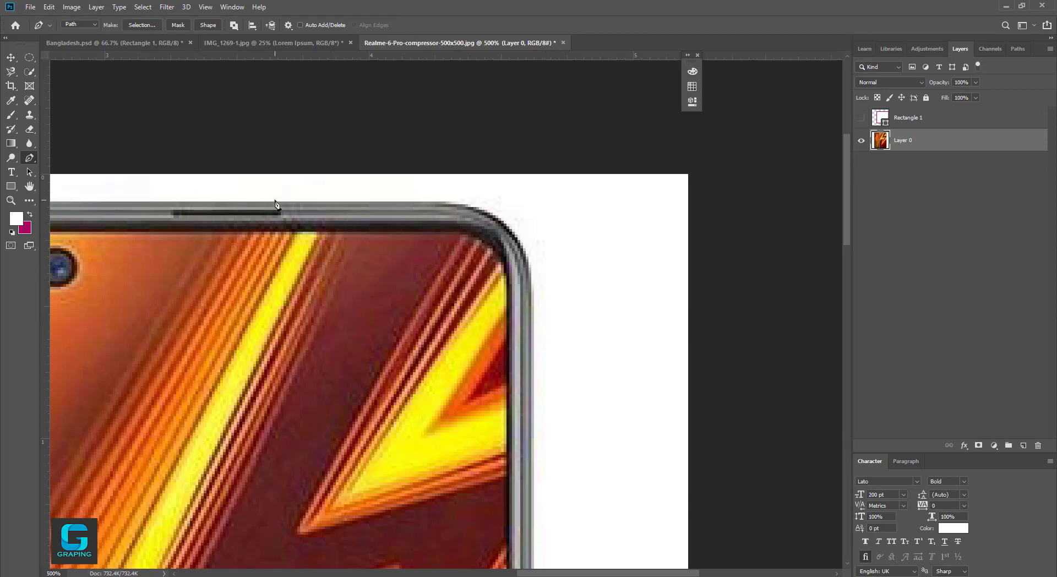
Extend the path along the front phone's top edge, around its upper-right corner and down its side, adjusting the corner handle to follow the edge.
{"action": "key", "text": "ctrl+plus"}
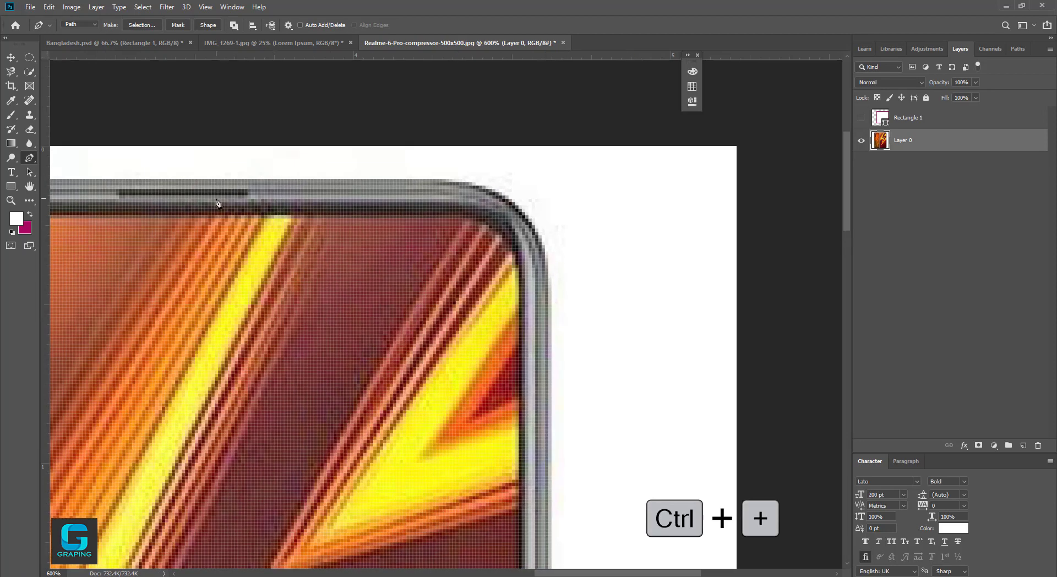
{"action": "key", "text": "ctrl+minus"}
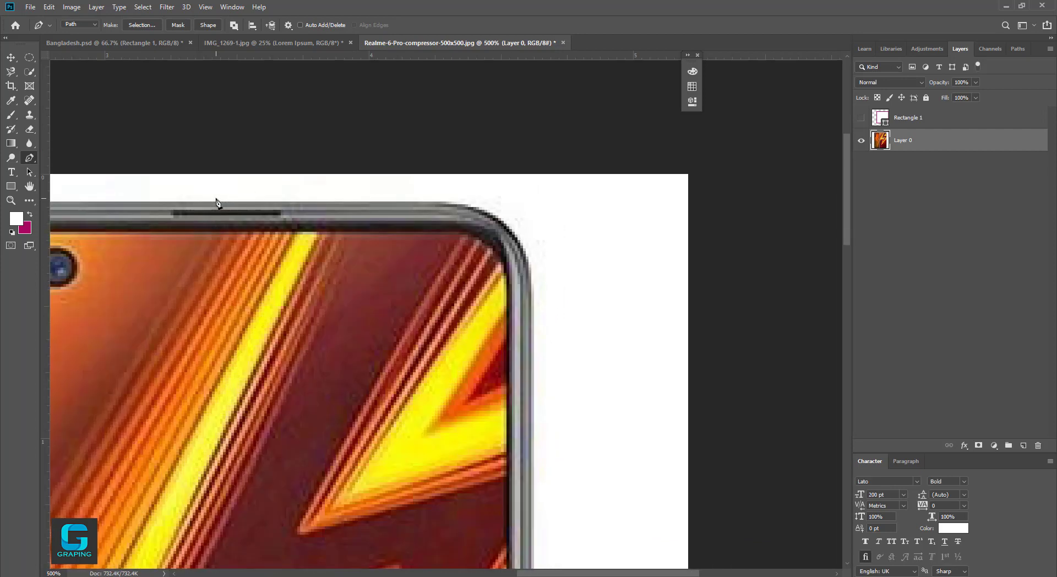
{"action": "left_click", "coordinate": [294, 201]}
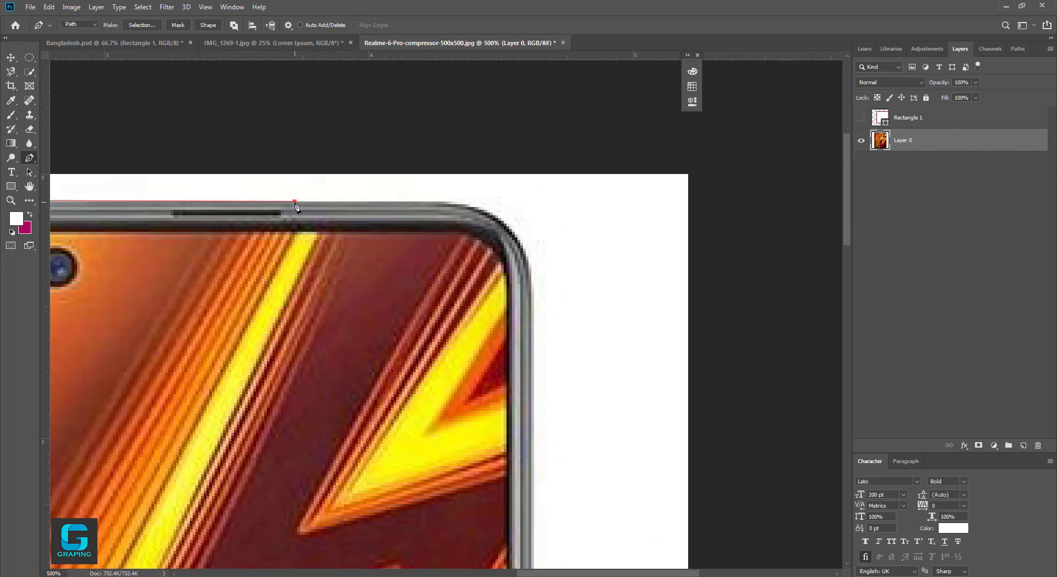
{"action": "left_click", "coordinate": [443, 202]}
{"action": "left_click_drag", "start_coordinate": [532, 278], "coordinate": [547, 354]}
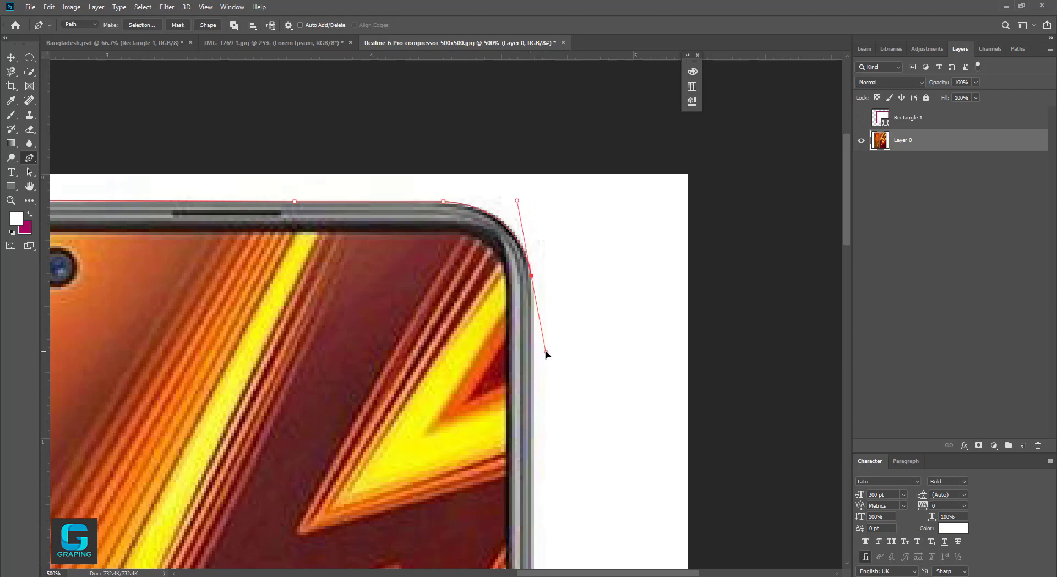
{"action": "left_click_drag", "start_coordinate": [546, 354], "coordinate": [537, 288]}
{"action": "left_click", "coordinate": [531, 419]}
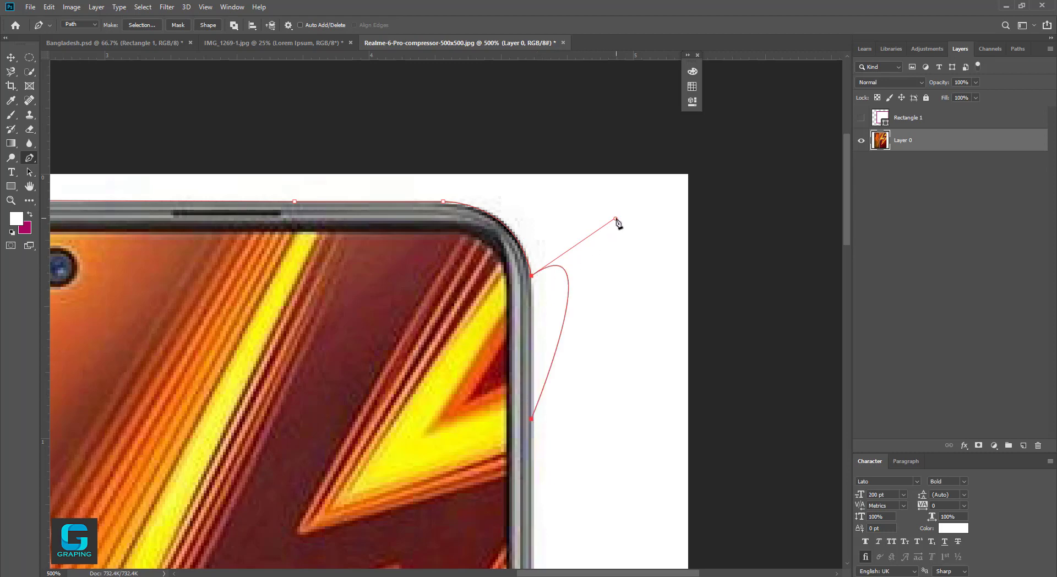
{"action": "key", "text": "ctrl"}
{"action": "left_click_drag", "start_coordinate": [615, 219], "coordinate": [536, 311]}
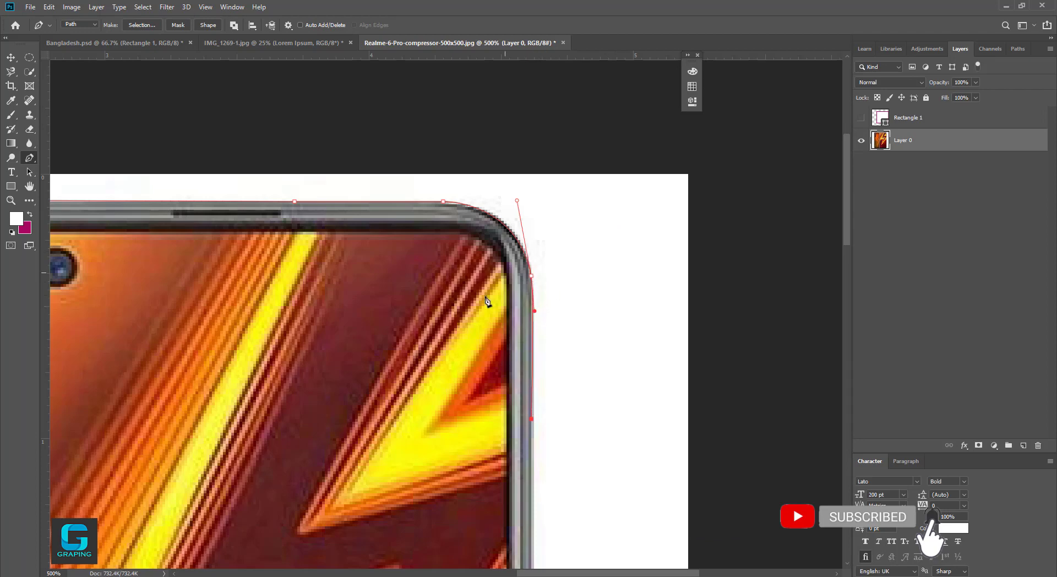
Continue the path back across both phones to the rear camera and close it at its starting point.
{"action": "left_click_drag", "start_coordinate": [395, 339], "coordinate": [559, 199]}
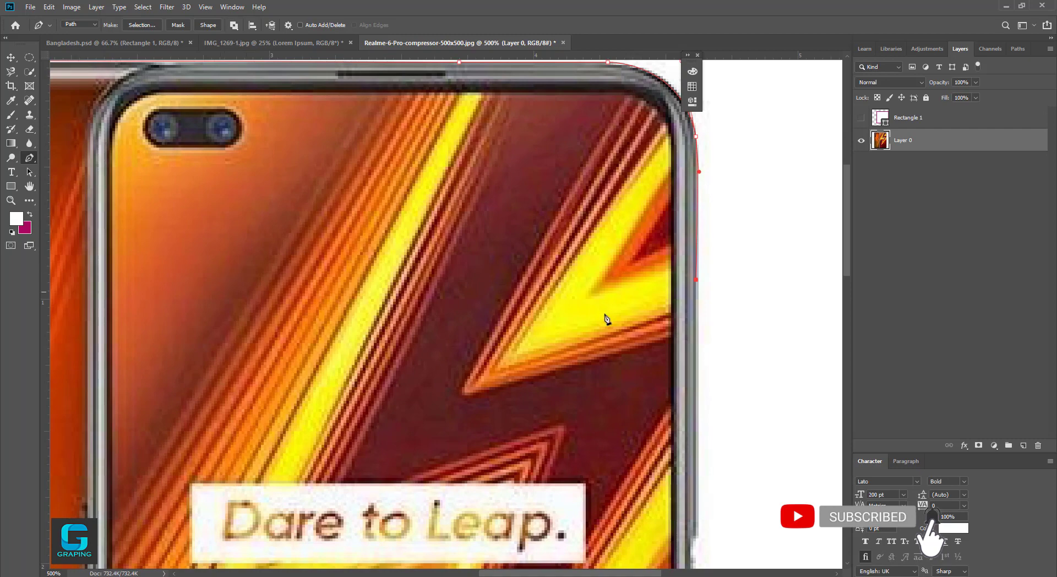
{"action": "left_click", "coordinate": [234, 254]}
{"action": "left_click_drag", "start_coordinate": [356, 330], "coordinate": [613, 476]}
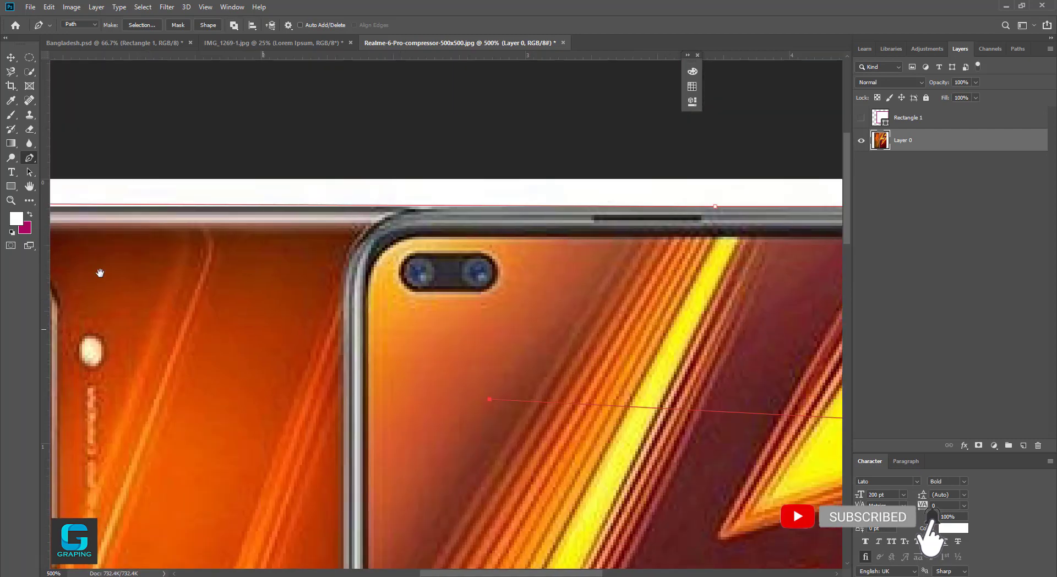
{"action": "left_click_drag", "start_coordinate": [99, 272], "coordinate": [384, 168]}
{"action": "left_click", "coordinate": [282, 215]}
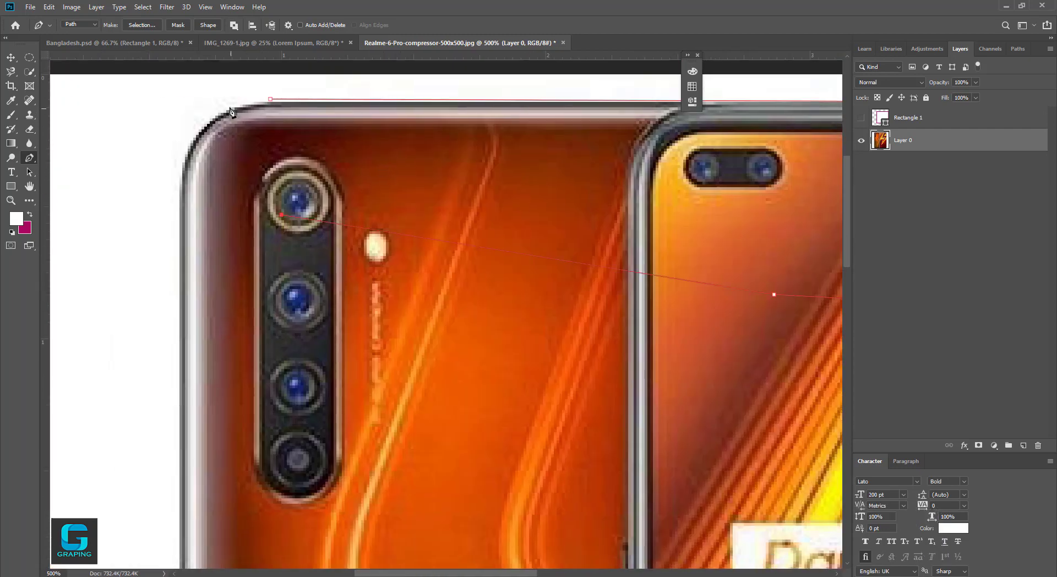
{"action": "left_click", "coordinate": [271, 100]}
{"action": "left_click", "coordinate": [270, 100]}
Convert the closed path into a selection and copy the selected area of Layer 0 to a new layer.
{"action": "key", "text": "ctrl+minus"}
{"action": "key", "text": "ctrl+minus"}
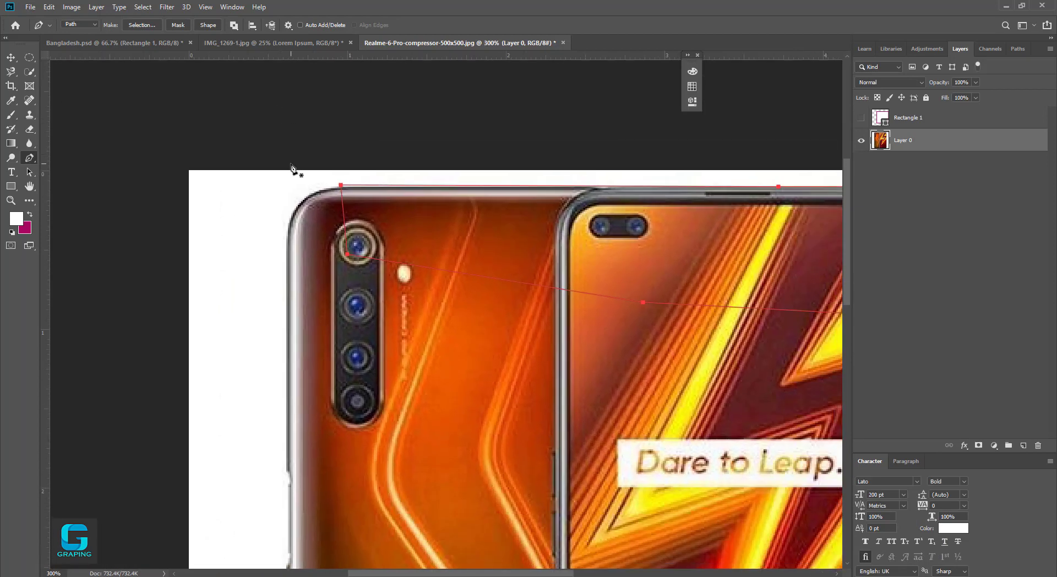
{"action": "key", "text": "ctrl+0"}
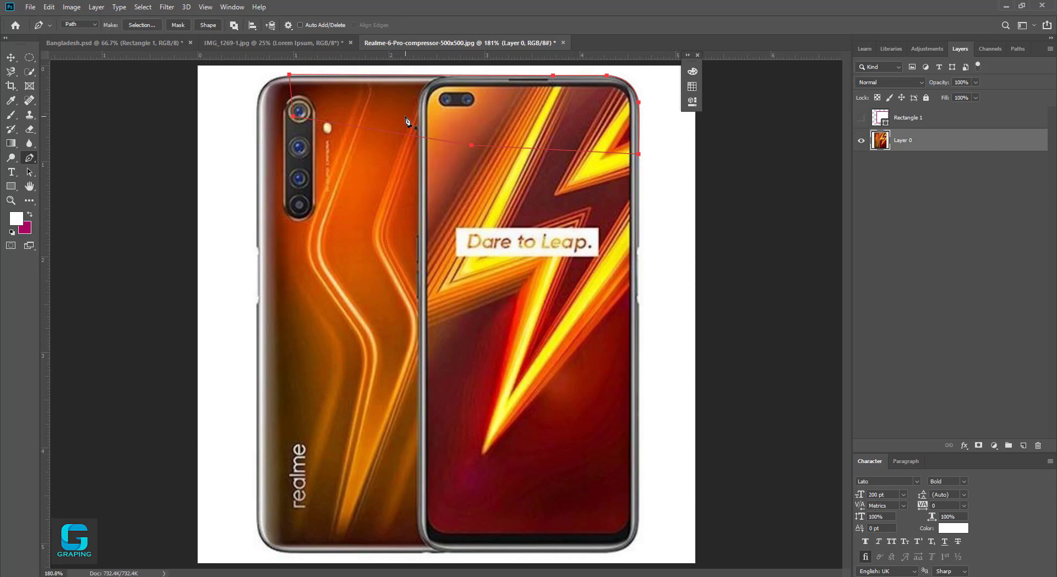
{"action": "key", "text": "ctrl+Return"}
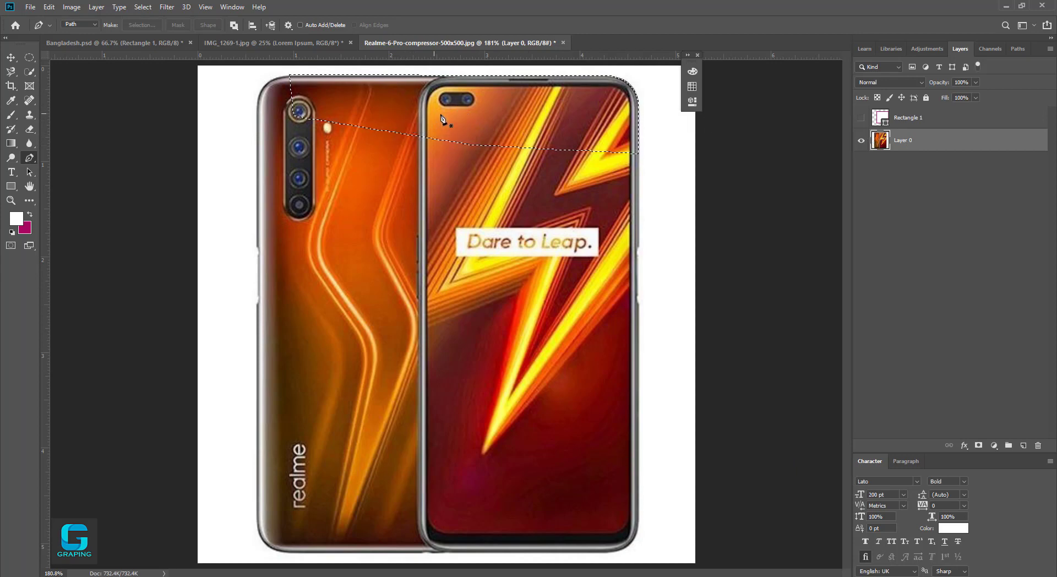
{"action": "key", "text": "ctrl+d"}
{"action": "key", "text": "ctrl+z"}
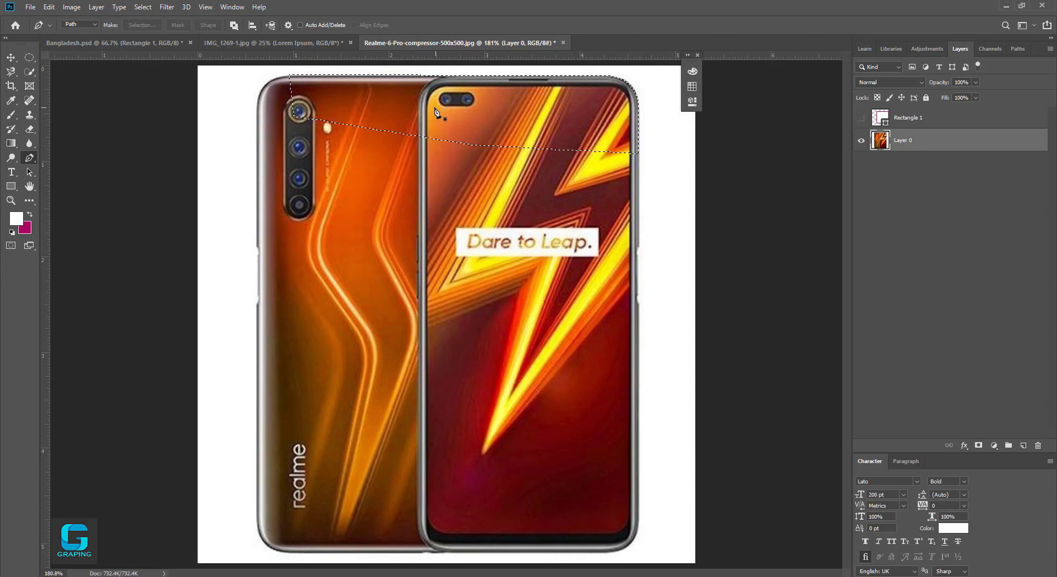
{"action": "key", "text": "ctrl+j"}
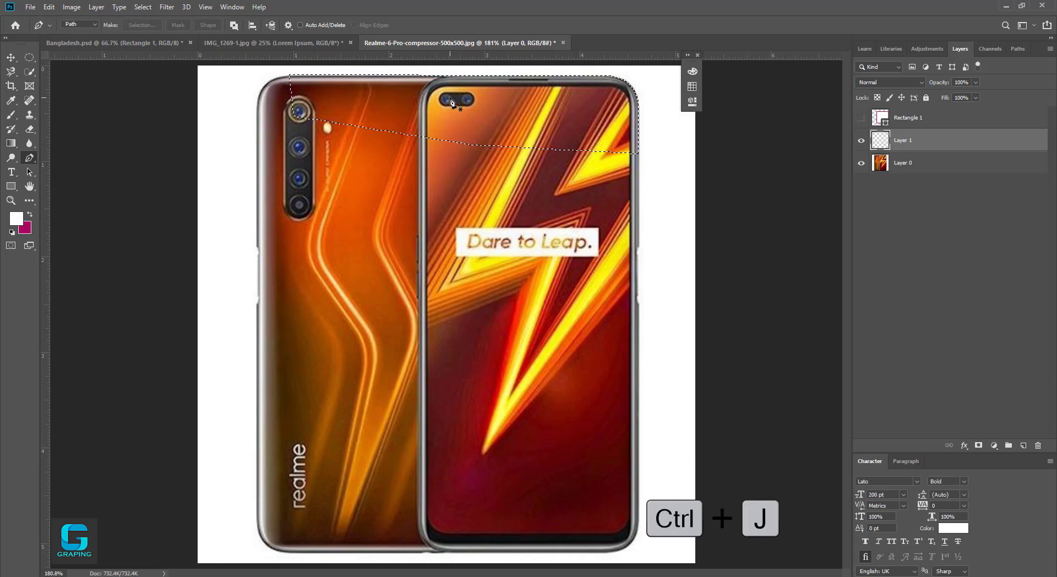
Toggle Layer 0's visibility to inspect the copied top section of the phones, and move the Layer 1 cutout around over the image.
{"action": "left_click", "coordinate": [863, 163]}
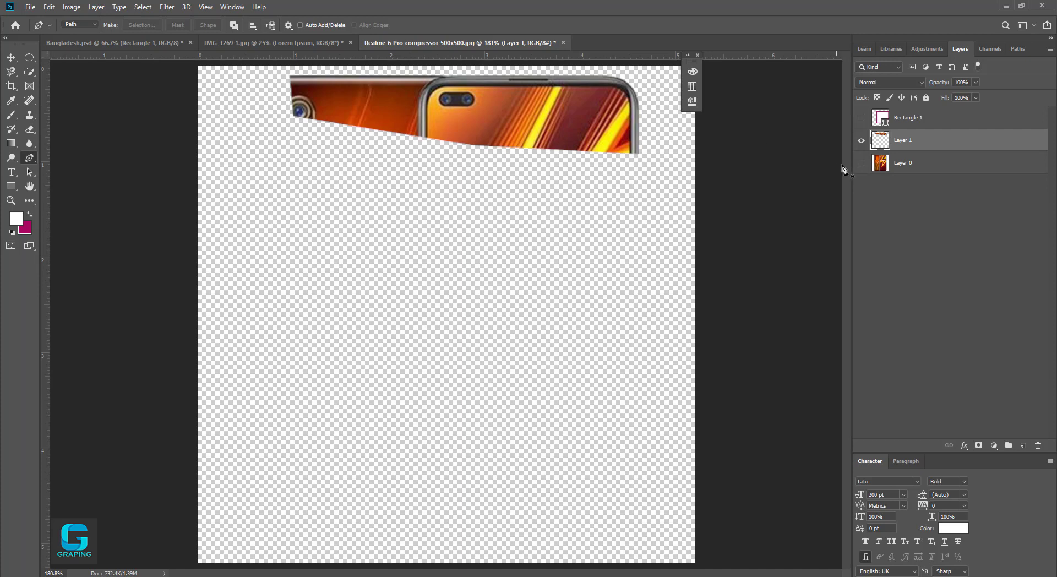
{"action": "left_click", "coordinate": [862, 164]}
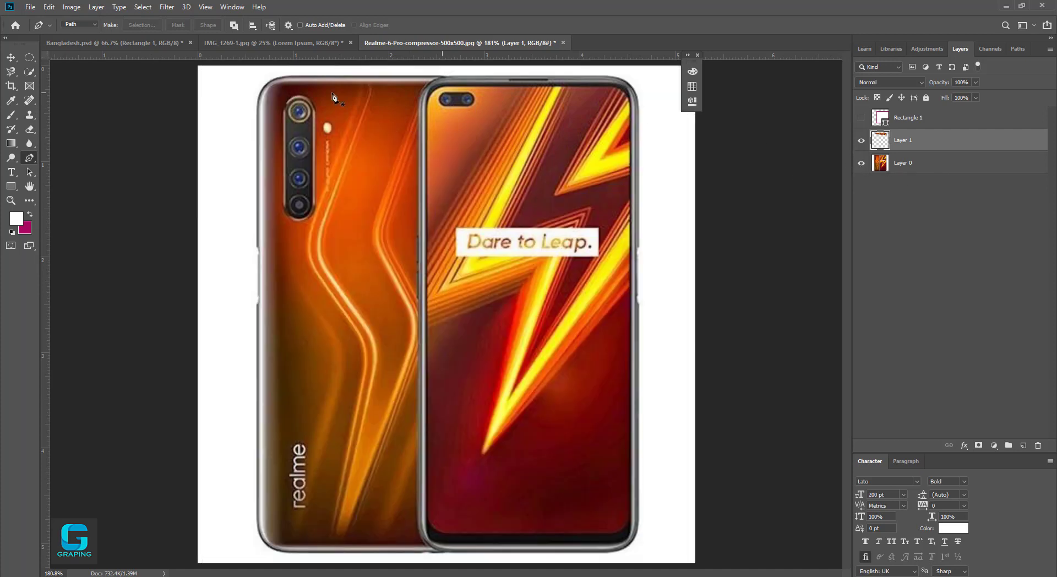
{"action": "left_click", "coordinate": [10, 58]}
{"action": "left_click_drag", "start_coordinate": [492, 132], "coordinate": [577, 157]}
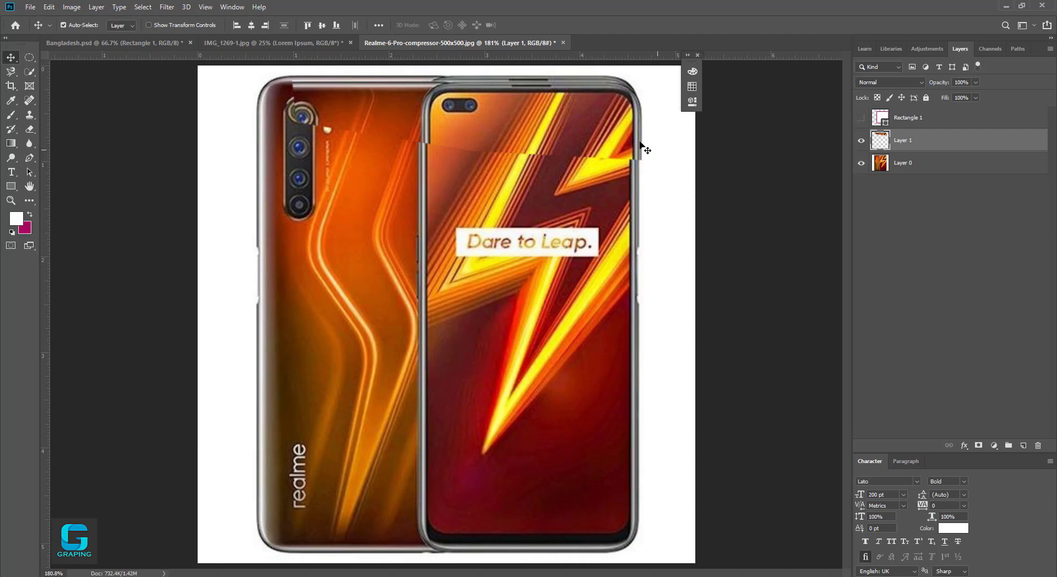
{"action": "left_click_drag", "start_coordinate": [639, 88], "coordinate": [677, 212]}
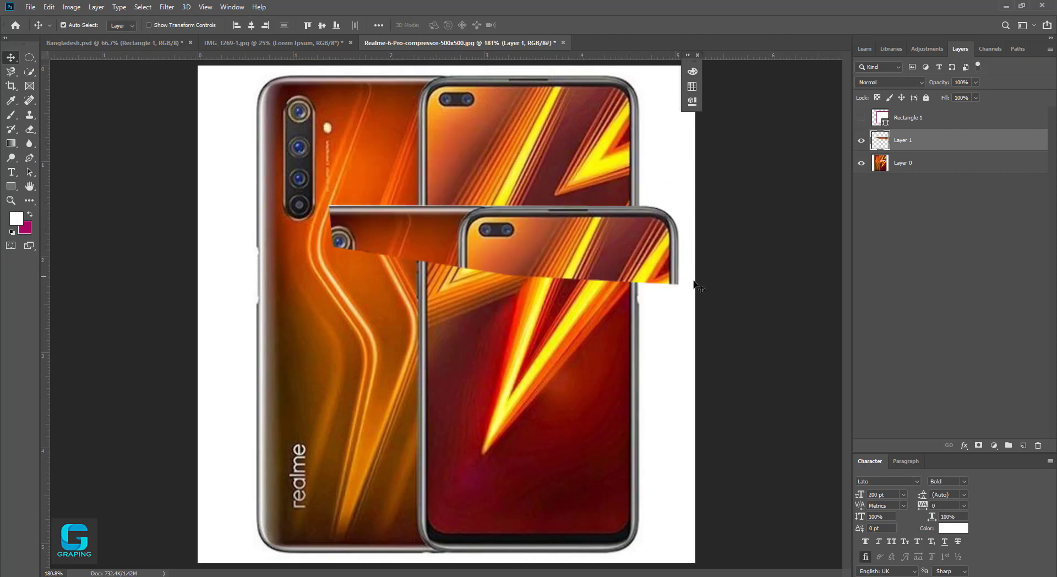
{"action": "left_click_drag", "start_coordinate": [610, 237], "coordinate": [519, 254]}
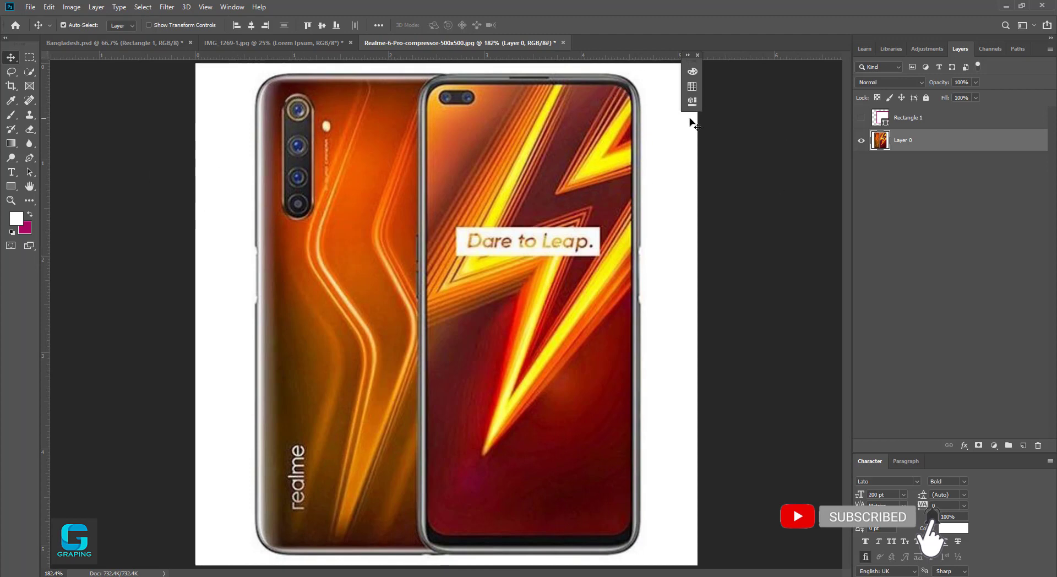
Show the Rectangle 1 layer and select its white rectangle with the magenta border.
{"action": "left_click", "coordinate": [861, 119]}
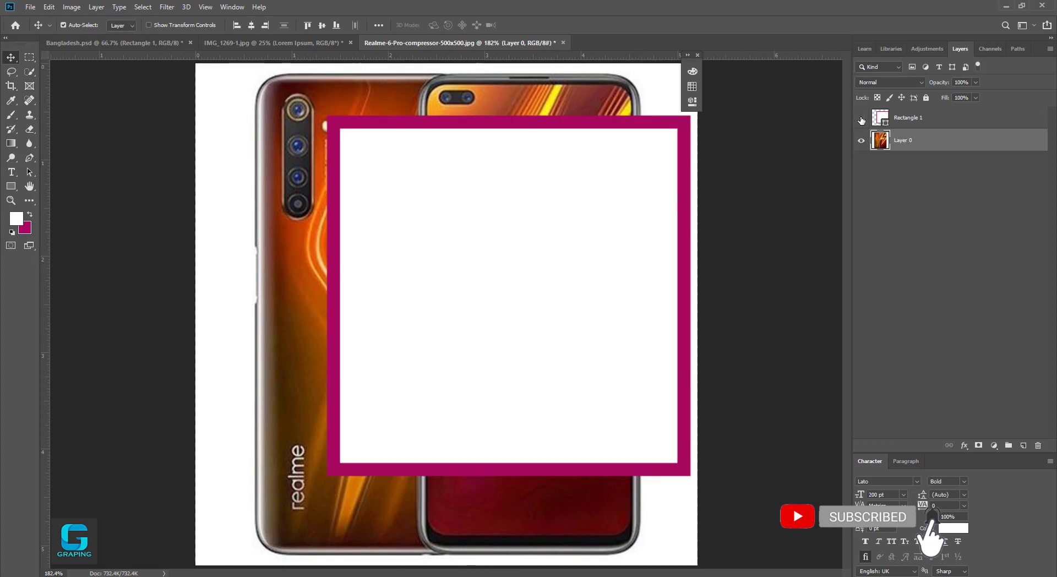
{"action": "left_click", "coordinate": [861, 118]}
{"action": "left_click", "coordinate": [861, 118]}
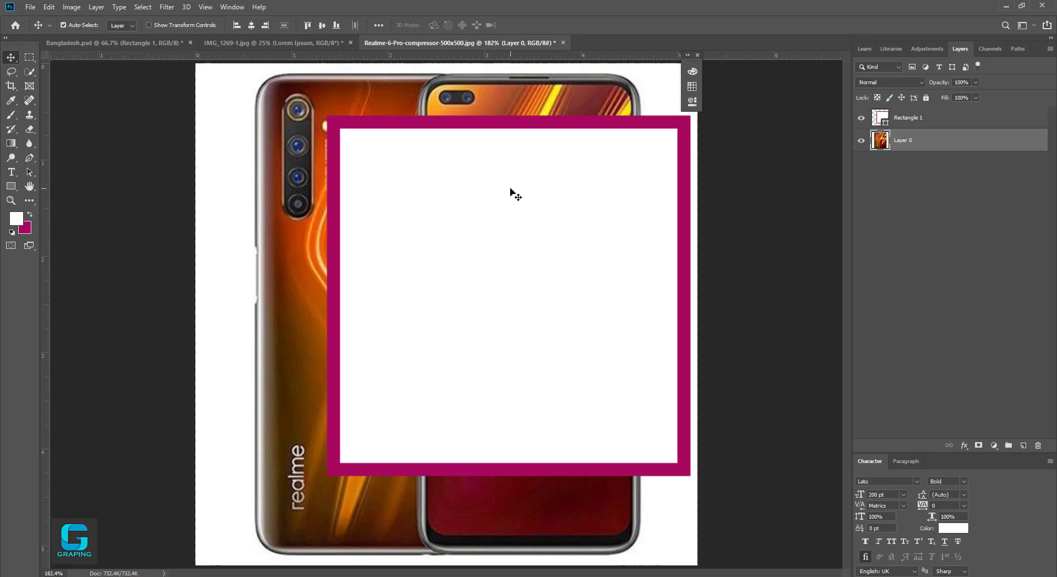
{"action": "left_click", "coordinate": [435, 171]}
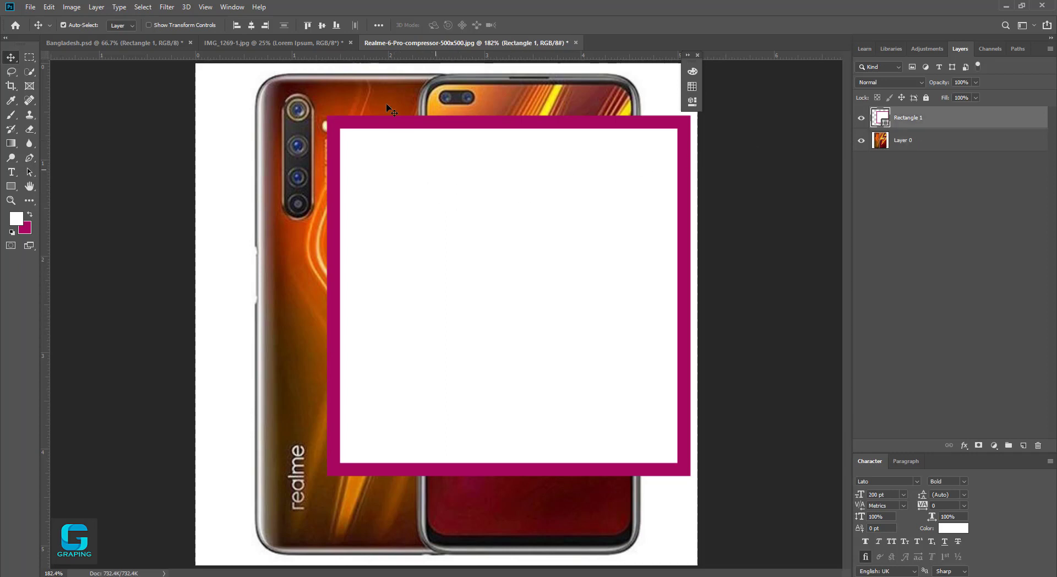
{"action": "left_click", "coordinate": [141, 7]}
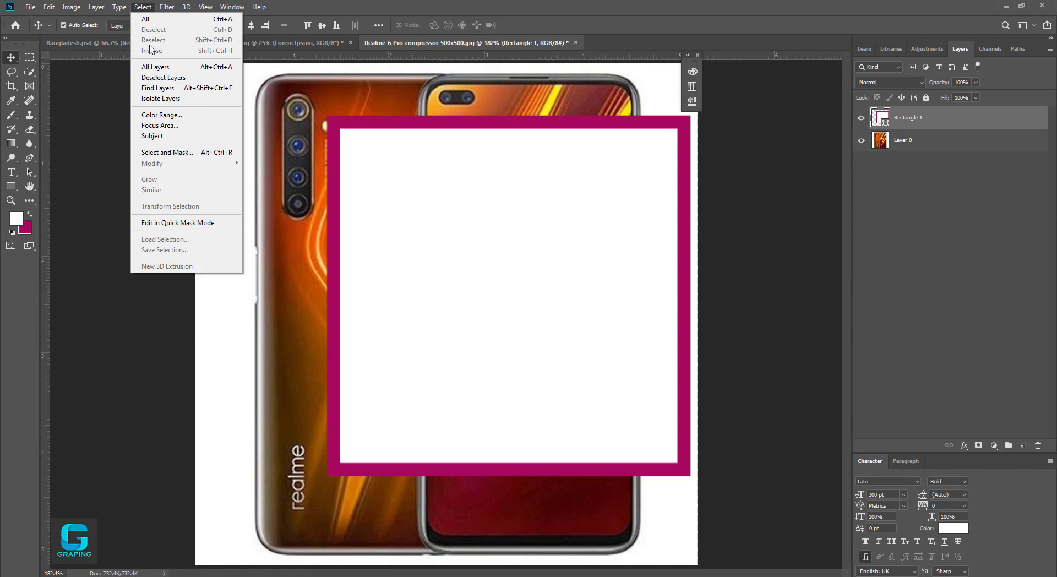
{"action": "left_click", "coordinate": [530, 191]}
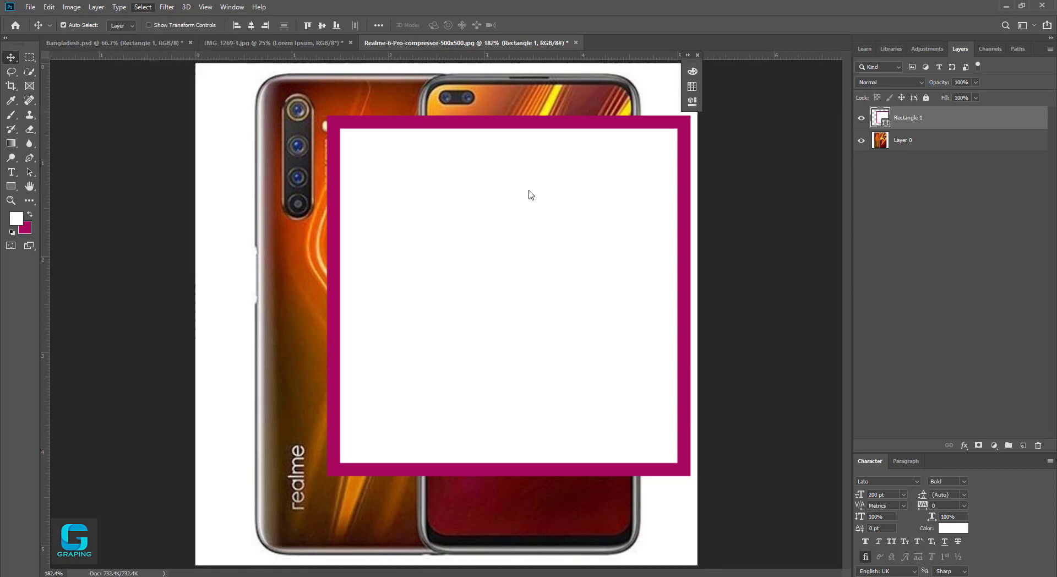
{"action": "left_click", "coordinate": [165, 8]}
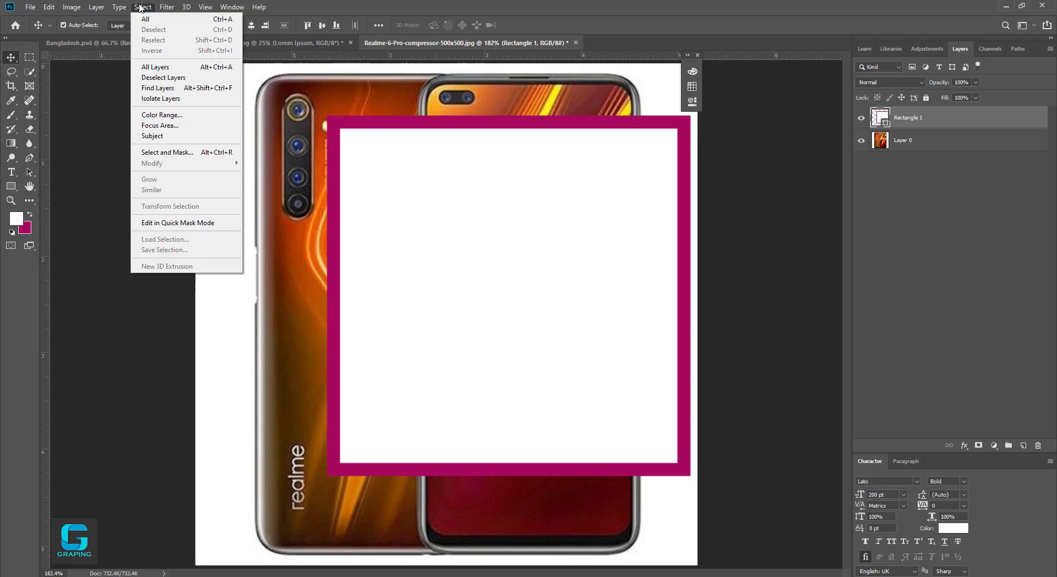
{"action": "left_click", "coordinate": [143, 6]}
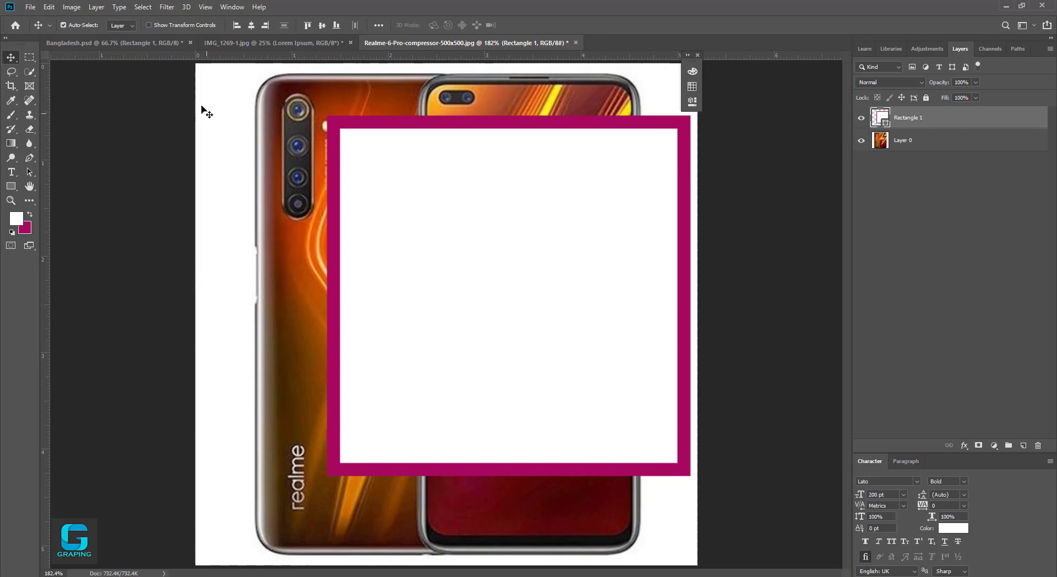
Centre the Rectangle 1 shape on the canvas and close the floating panel group beside the image.
{"action": "key", "text": "ctrl+z"}
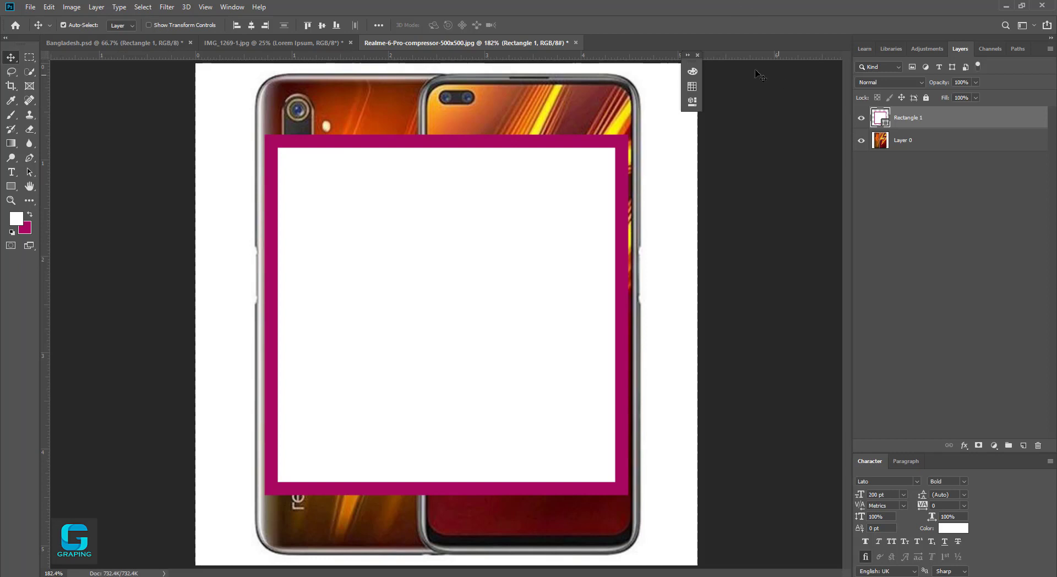
{"action": "left_click", "coordinate": [698, 55]}
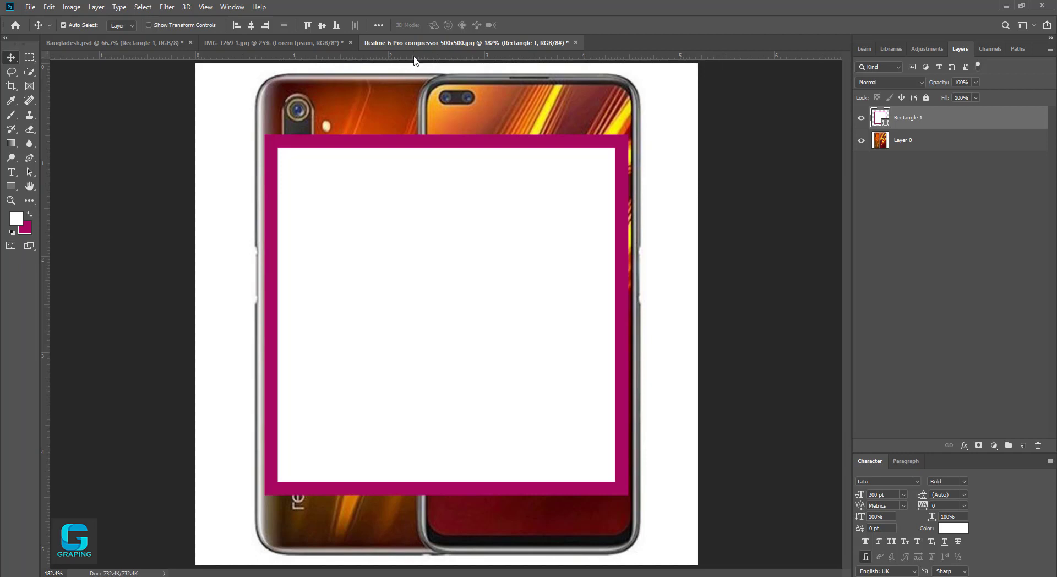